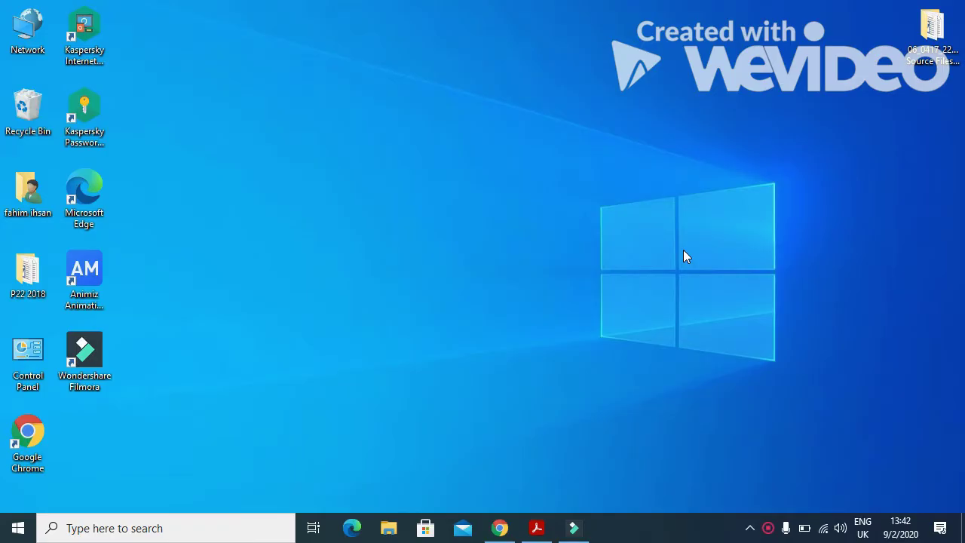
# Step: Bring up the exam paper 0417_s18_qp_22.pdf in Adobe Acrobat Reader from the taskbar
pyautogui.click(537, 527)
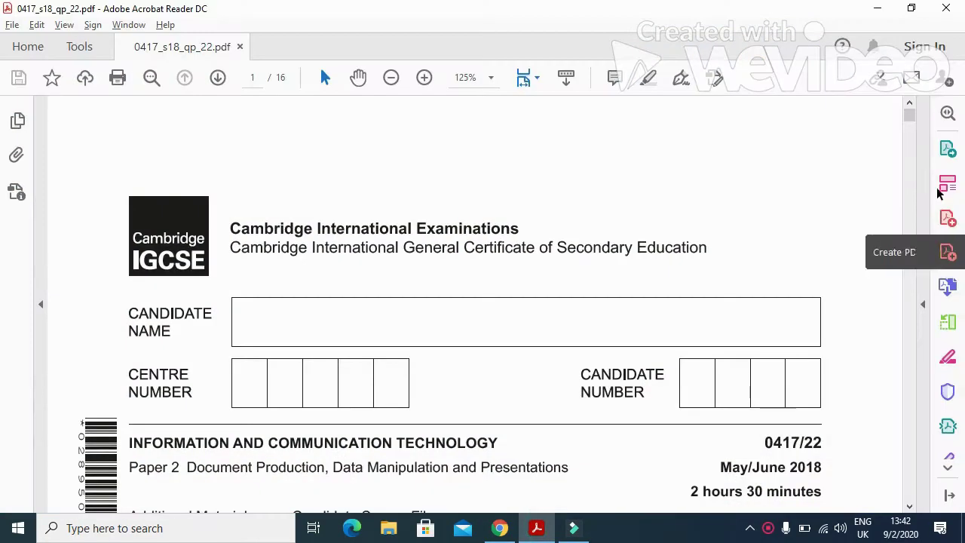
# Step: Scroll to page 2 and highlight the name, Centre number and candidate number requirement
pyautogui.moveTo(909, 122); pyautogui.dragTo(908, 142)
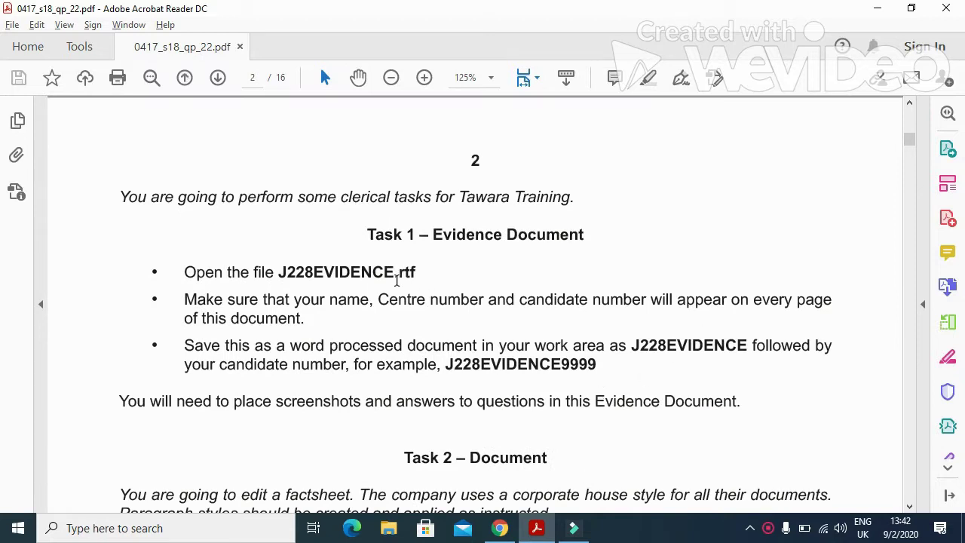
pyautogui.scroll(-1, 397, 280)
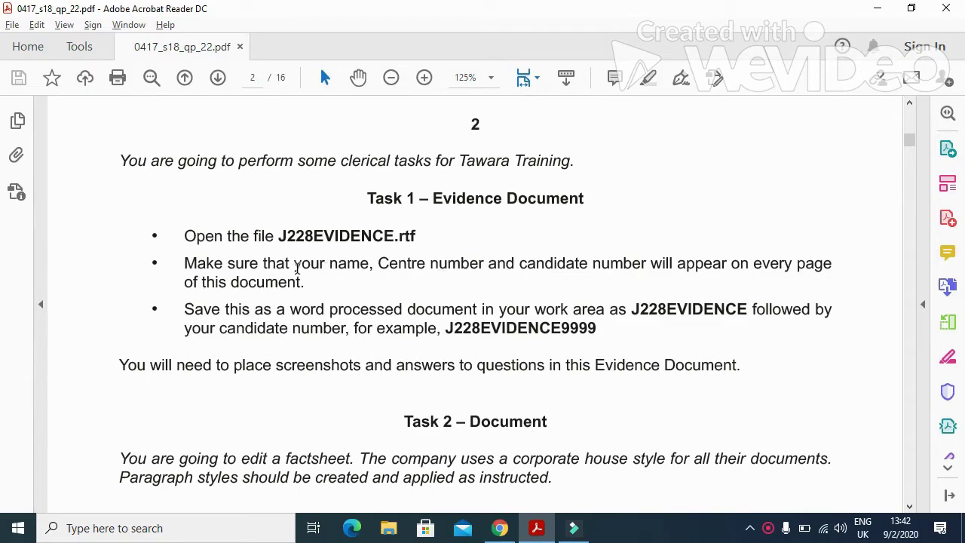
pyautogui.moveTo(294, 265); pyautogui.dragTo(612, 271)
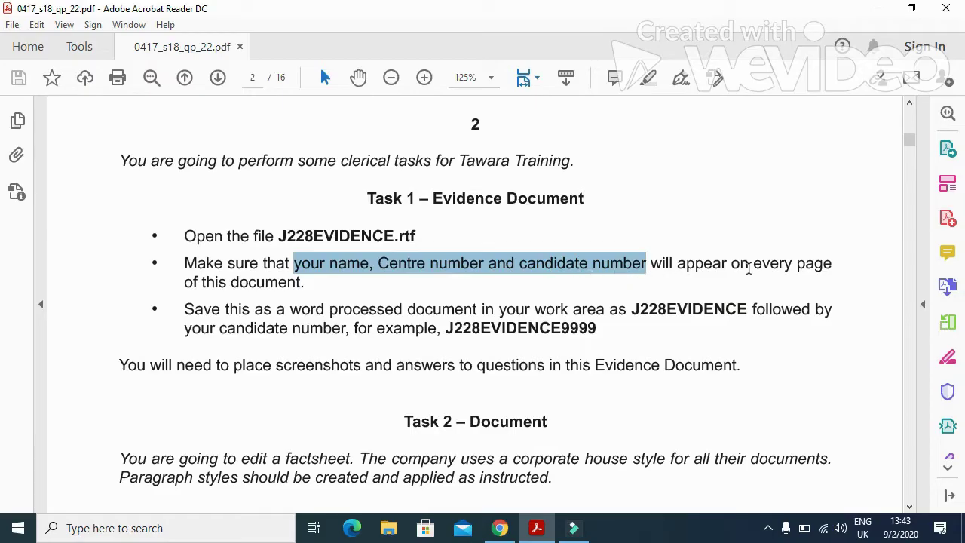
# Step: Minimise Acrobat and open J228EVIDENCE from the P22 2018 folder
pyautogui.click(876, 8)
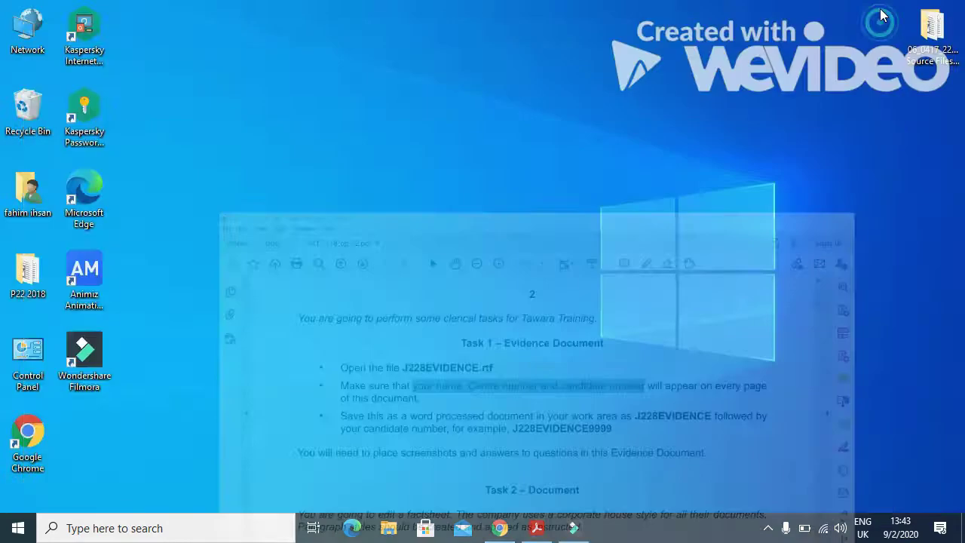
pyautogui.doubleClick(39, 278)
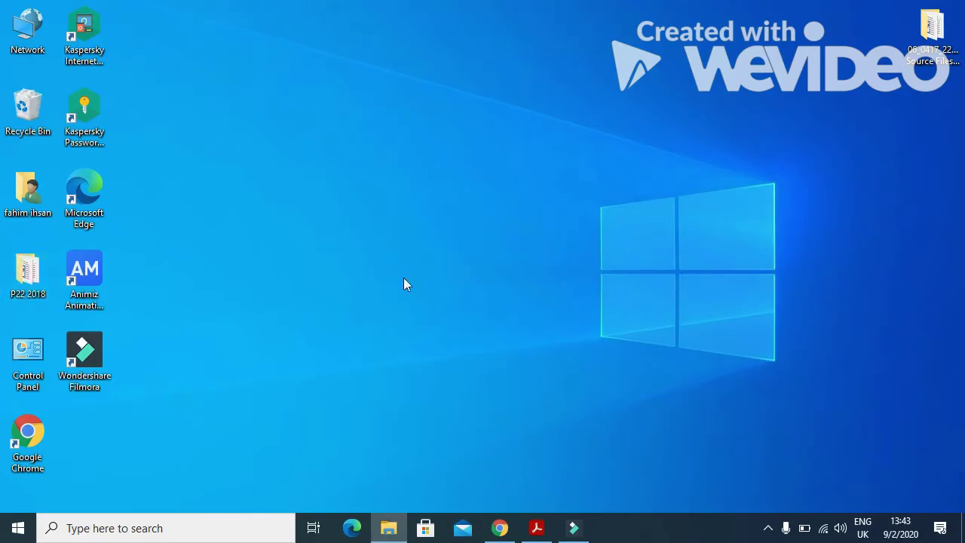
pyautogui.click(426, 154)
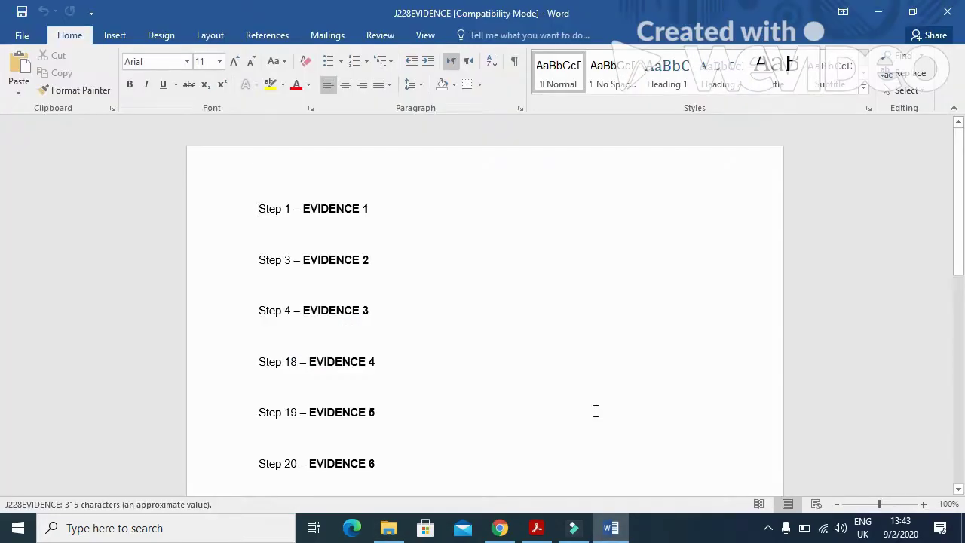
# Step: Add a Blank (Three Columns) header with the candidate's name, centre number and candidate number
pyautogui.click(107, 34)
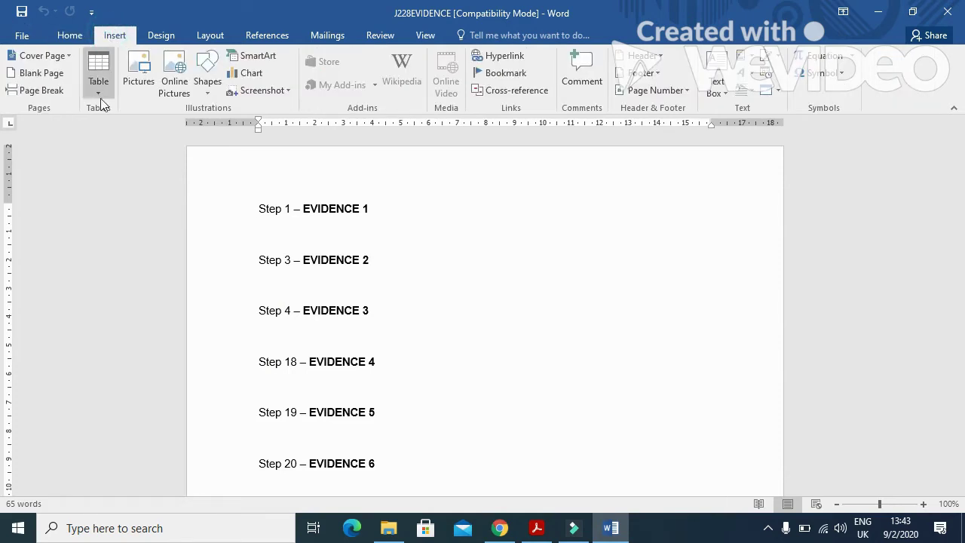
pyautogui.click(643, 55)
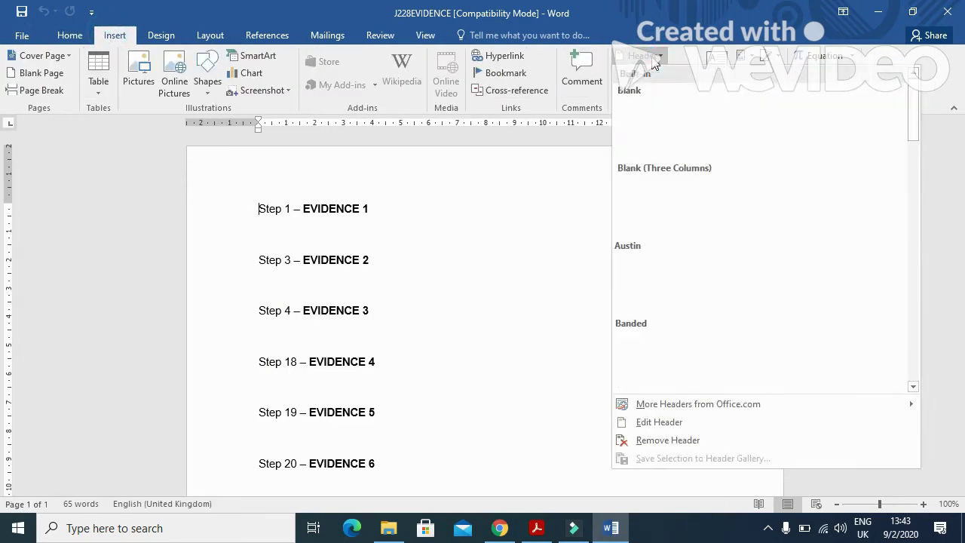
pyautogui.click(661, 191)
pyautogui.click(301, 189)
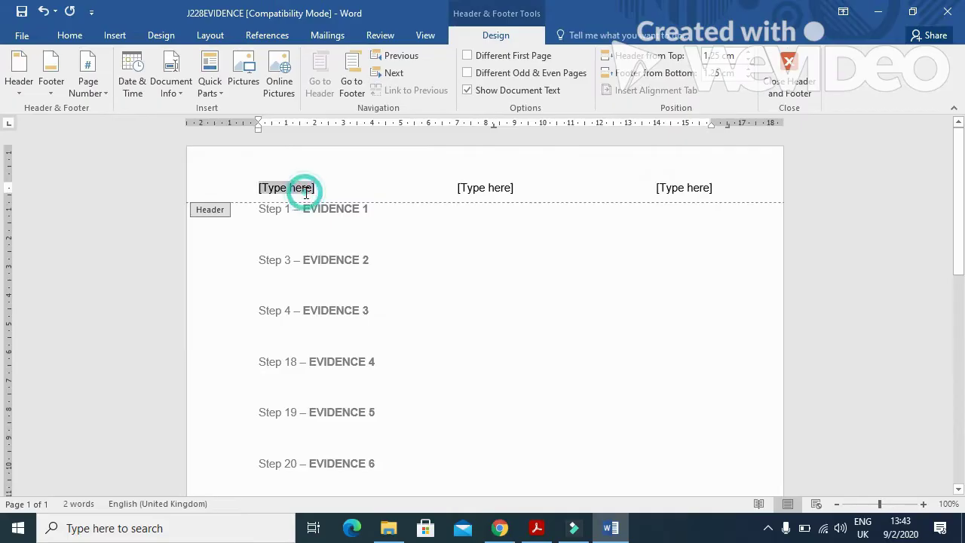
pyautogui.write('Fahim')
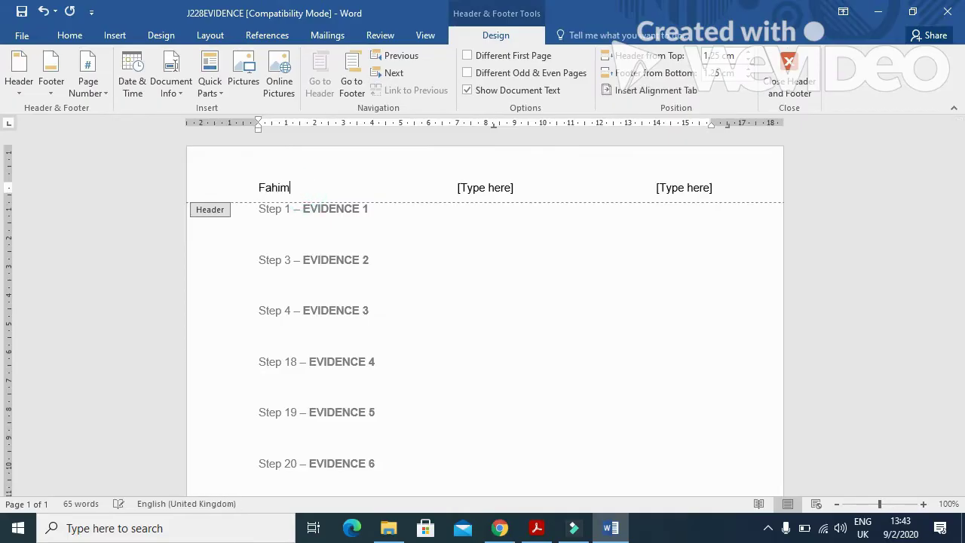
pyautogui.click(495, 188)
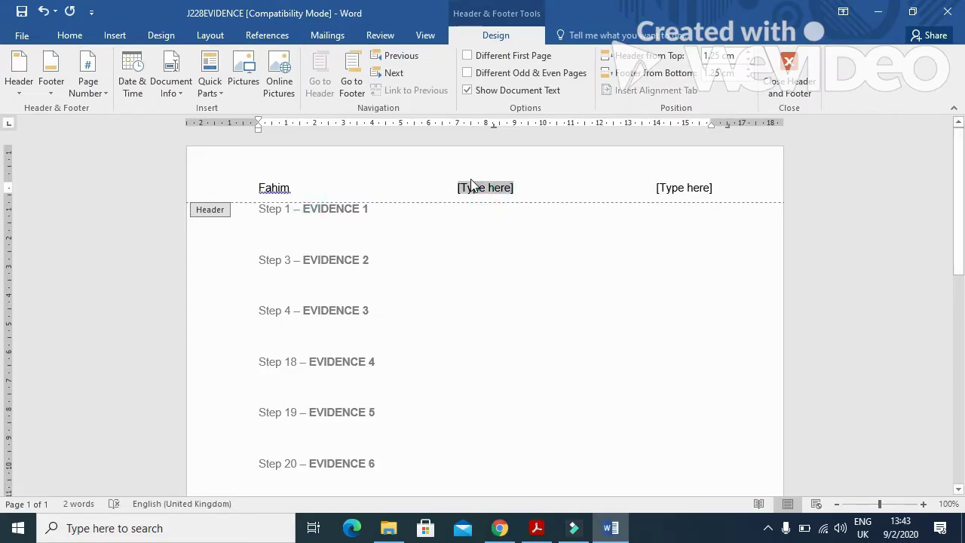
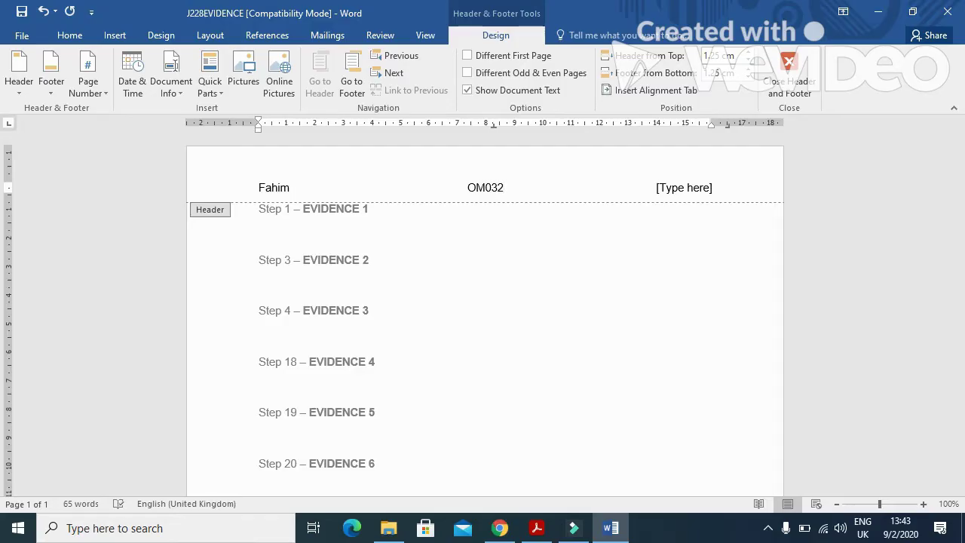
pyautogui.click(681, 192)
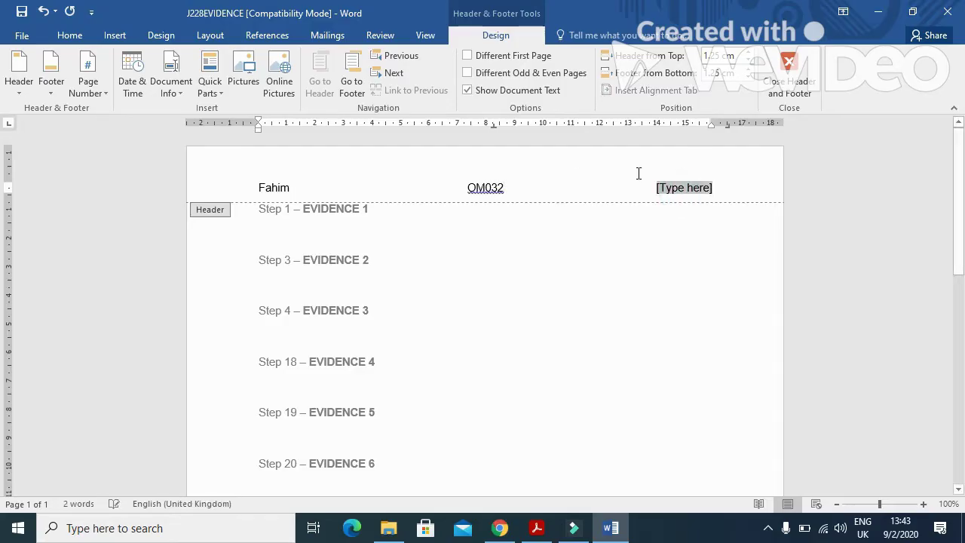
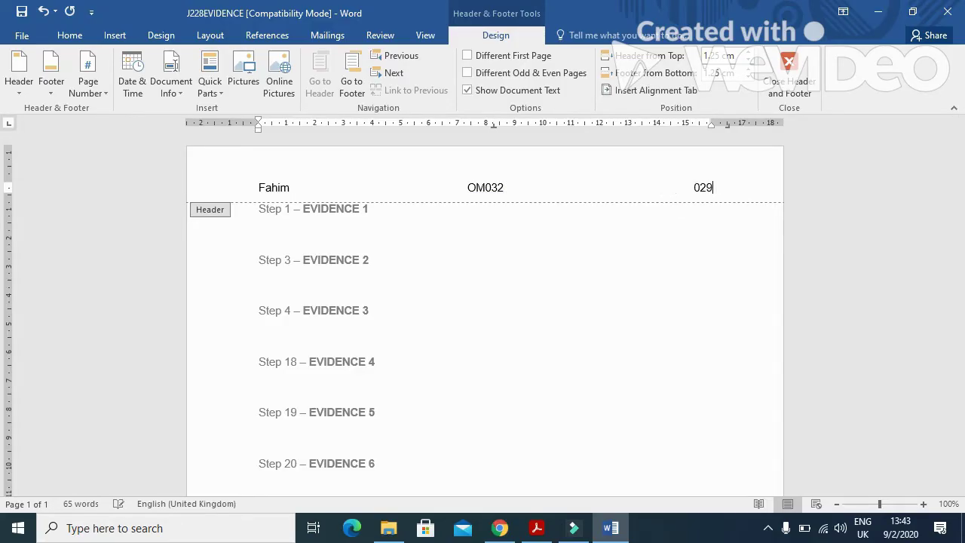
pyautogui.click(788, 75)
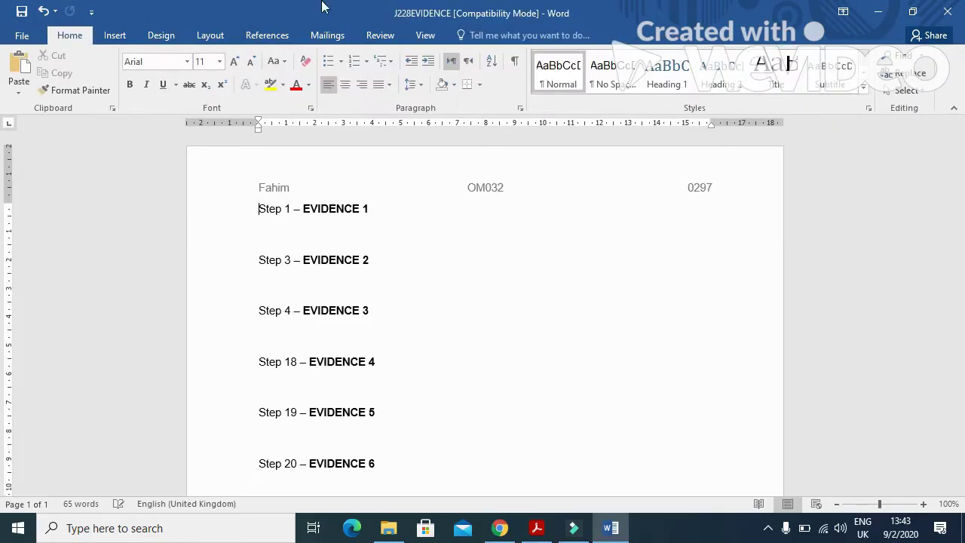
# Step: Save the evidence document as J228EVIDENCE0297 in Word Document format
pyautogui.click(36, 40)
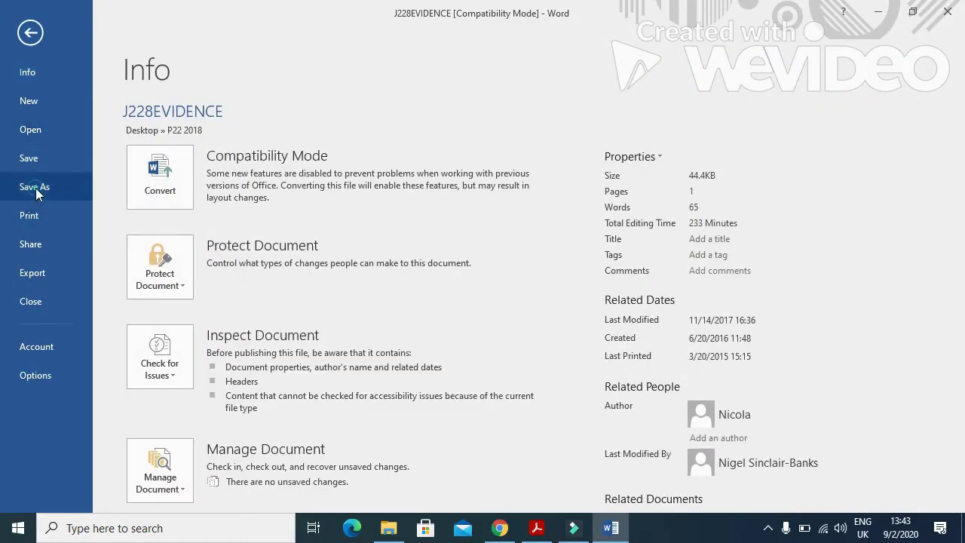
pyautogui.click(36, 187)
pyautogui.click(167, 247)
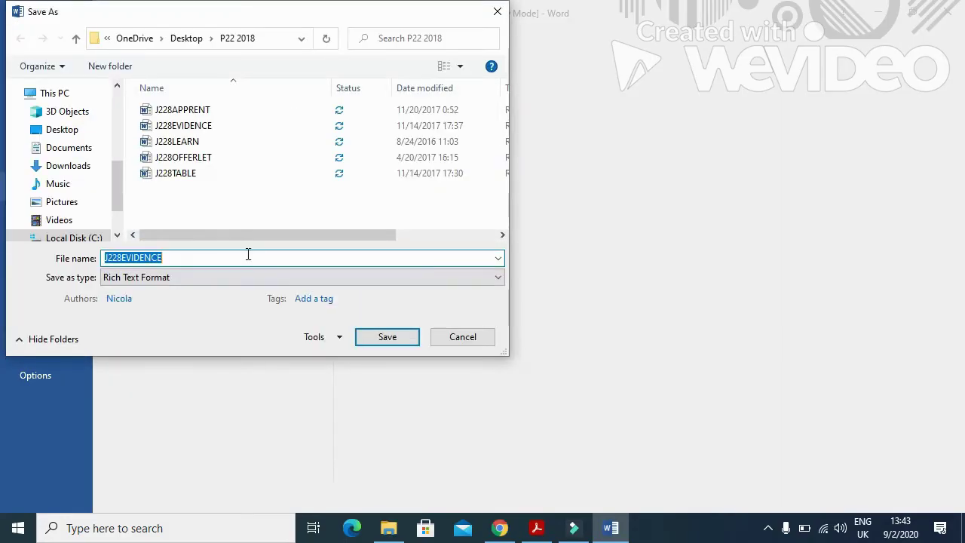
pyautogui.click(182, 258)
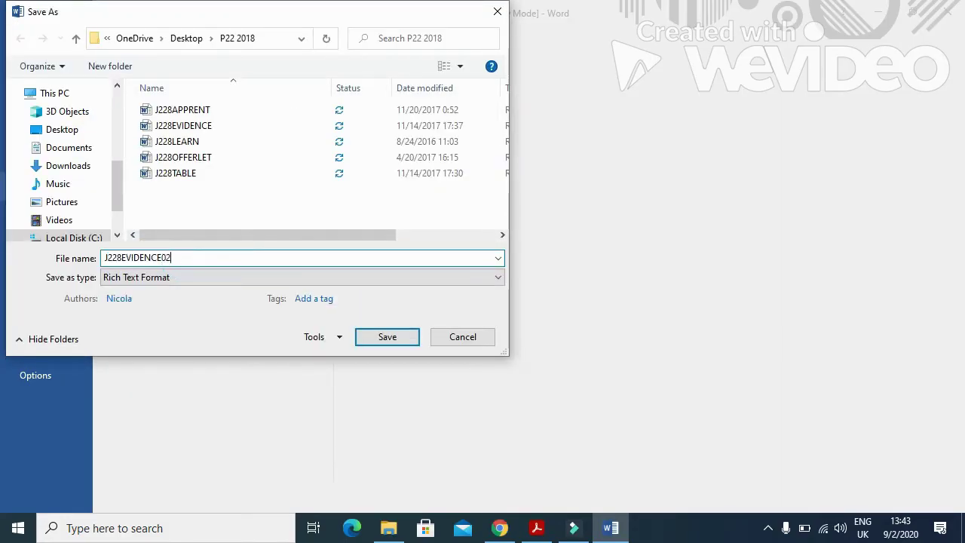
pyautogui.click(208, 277)
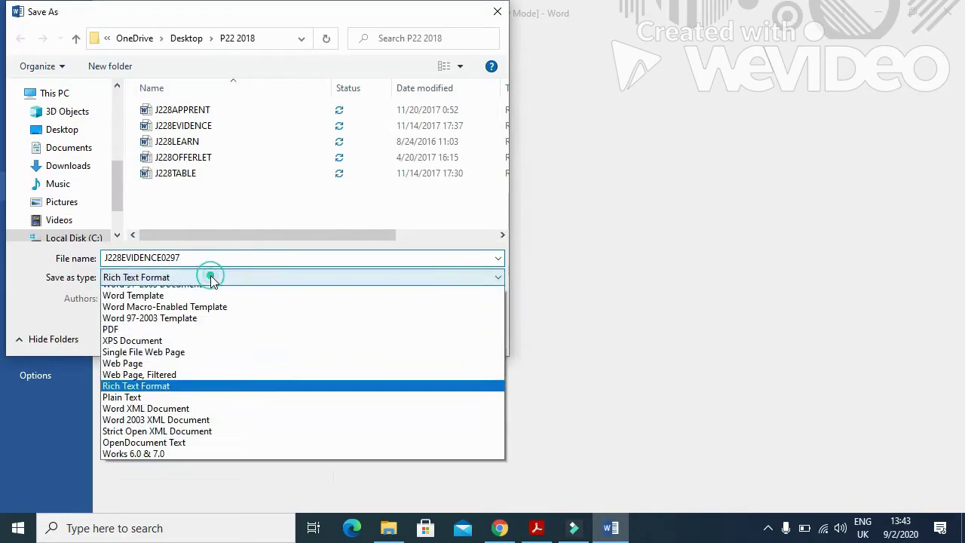
pyautogui.click(184, 294)
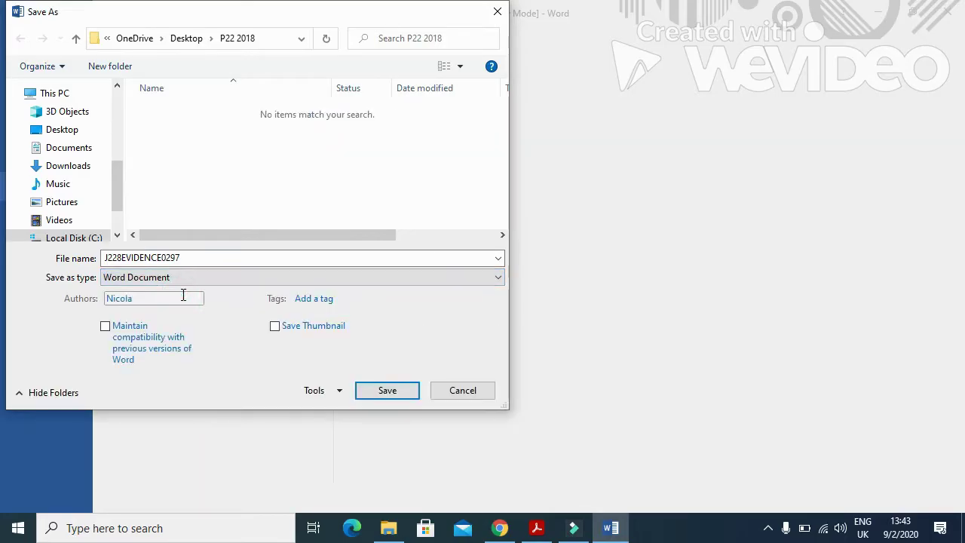
pyautogui.click(400, 392)
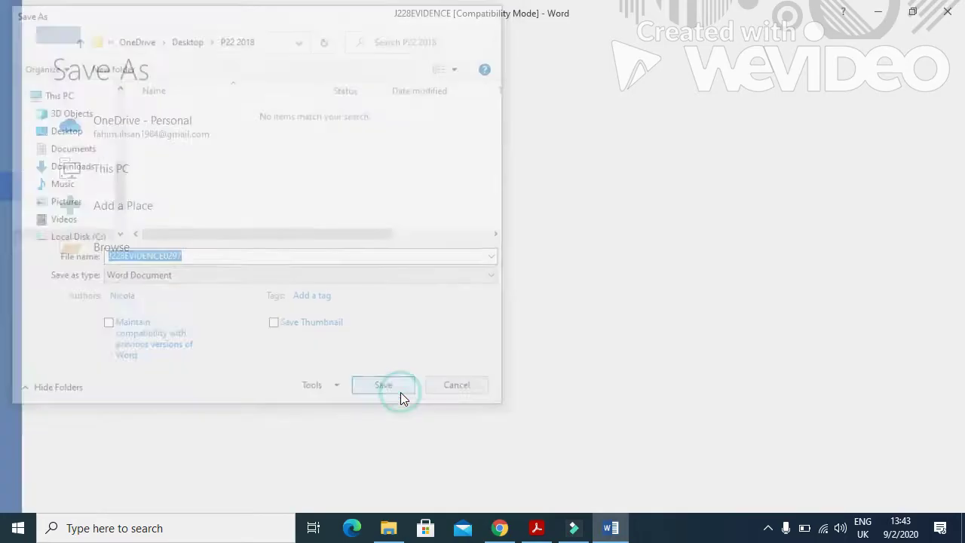
pyautogui.click(537, 528)
# Step: Scroll to Task 2 and open J228APPRENT in Word from the P22 2018 folder
pyautogui.scroll(-5, 494, 362)
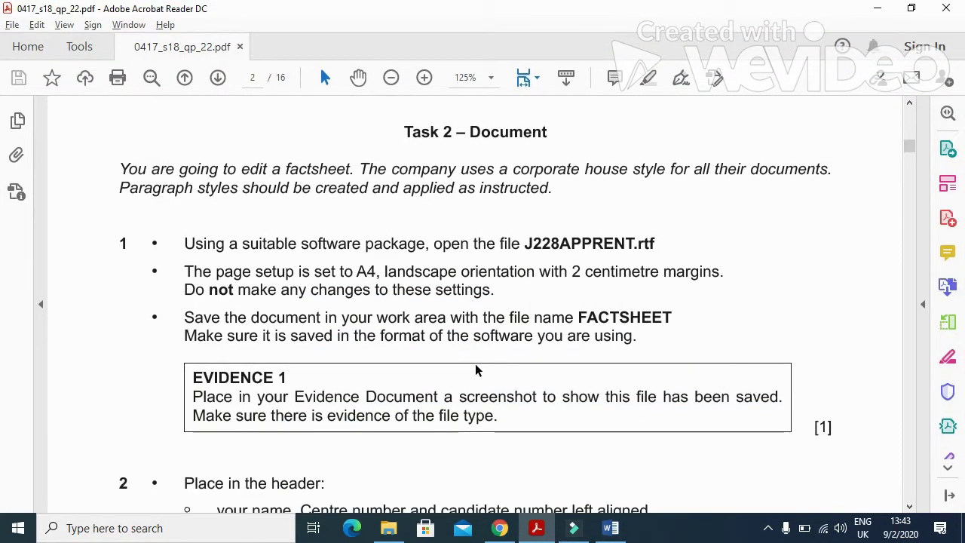
pyautogui.moveTo(179, 242); pyautogui.dragTo(654, 249)
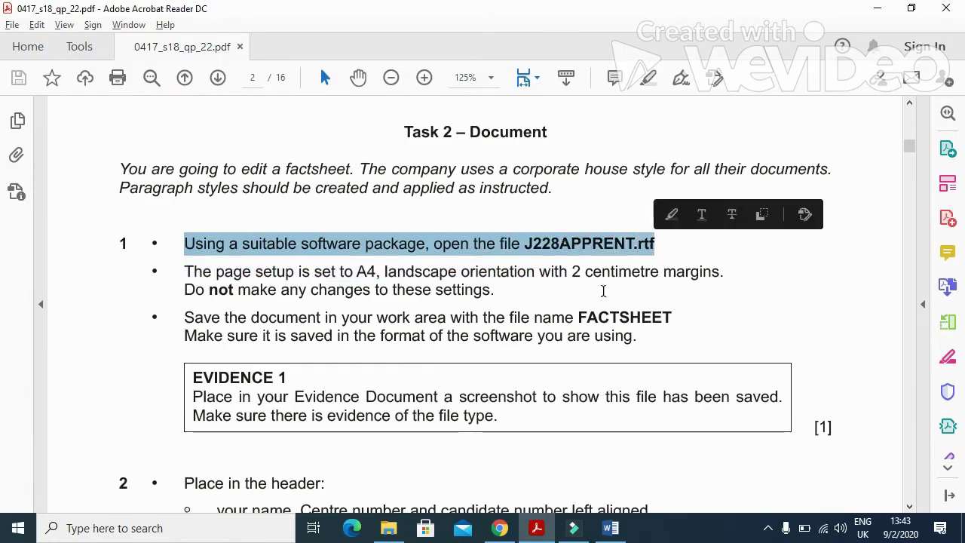
pyautogui.click(388, 528)
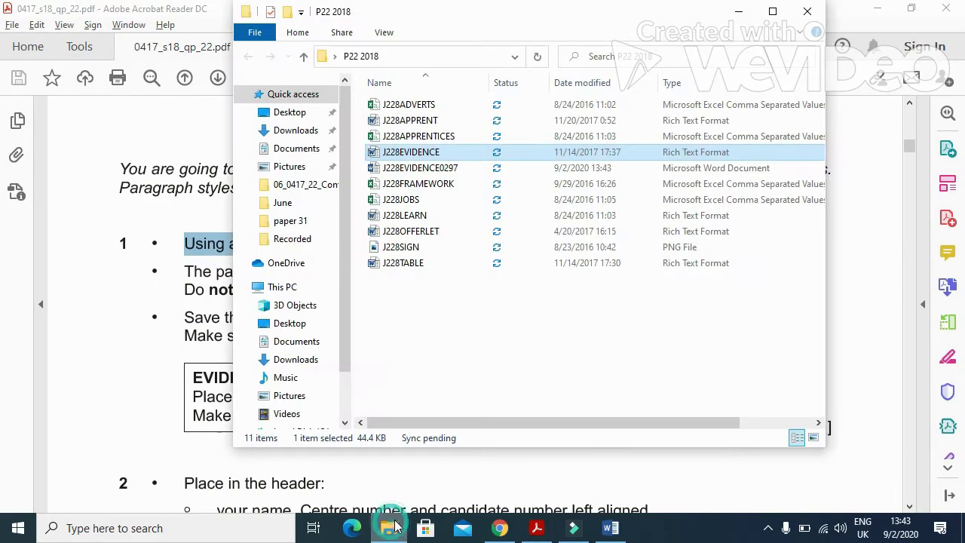
pyautogui.doubleClick(411, 121)
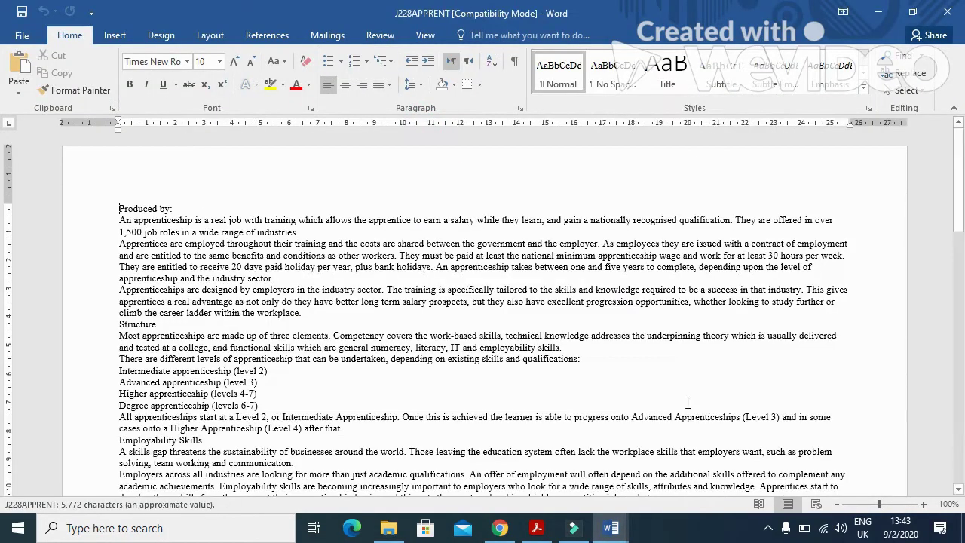
# Step: Read the step 1 instructions: keep page setup, and save the document as FACTSHEET
pyautogui.click(536, 527)
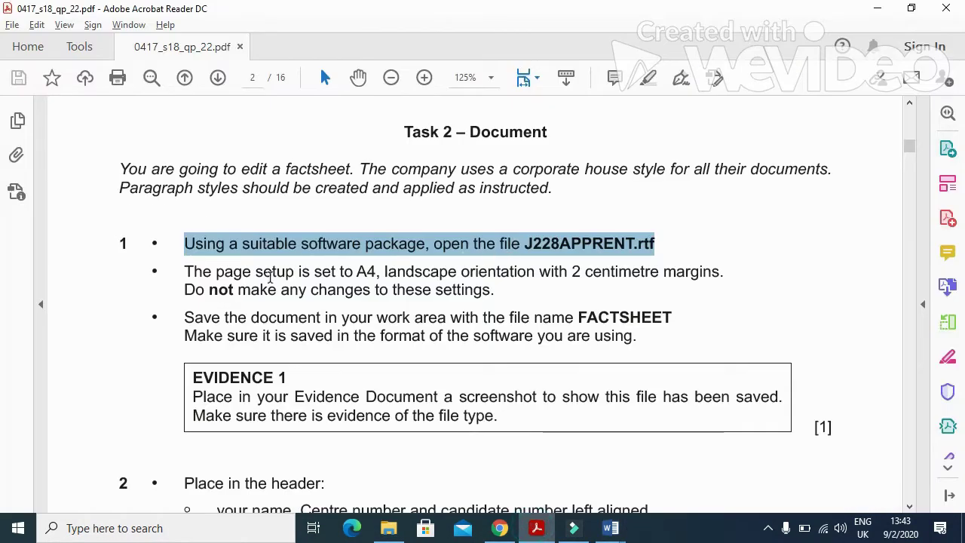
pyautogui.moveTo(188, 277); pyautogui.dragTo(728, 280)
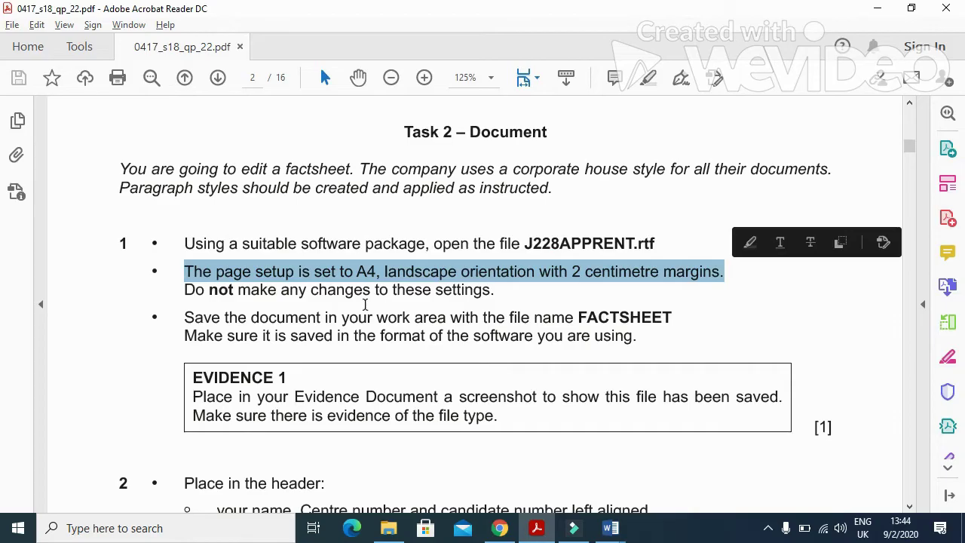
pyautogui.moveTo(187, 291); pyautogui.dragTo(496, 293)
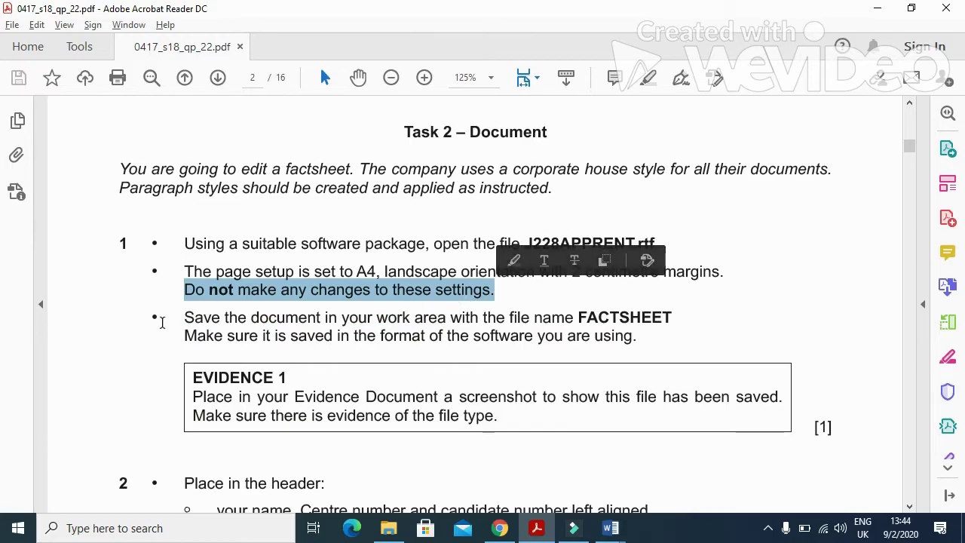
pyautogui.moveTo(183, 317); pyautogui.dragTo(572, 318)
pyautogui.moveTo(675, 319); pyautogui.dragTo(576, 317)
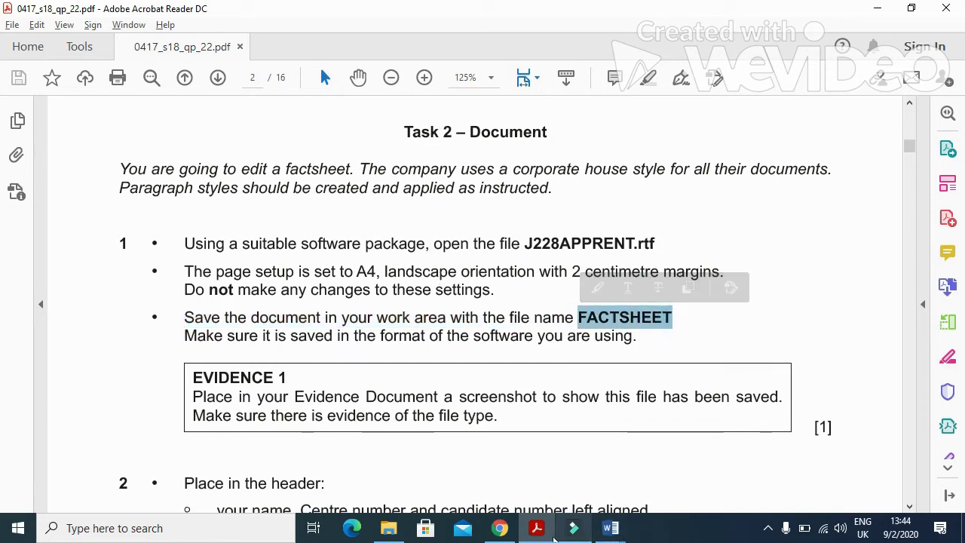
pyautogui.click(611, 528)
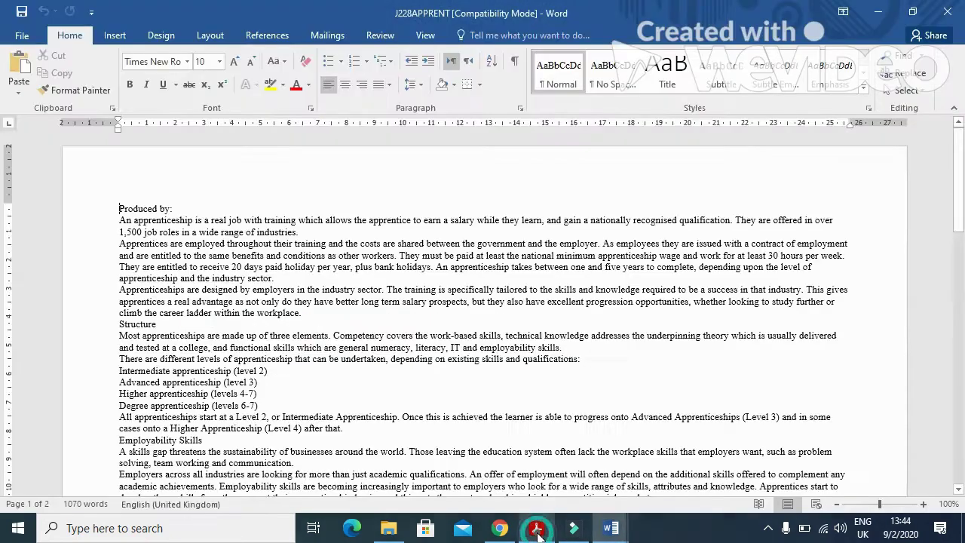
# Step: Save the apprenticeship document as FACTSHEET in Word Document format in P22 2018
pyautogui.click(23, 35)
pyautogui.click(34, 188)
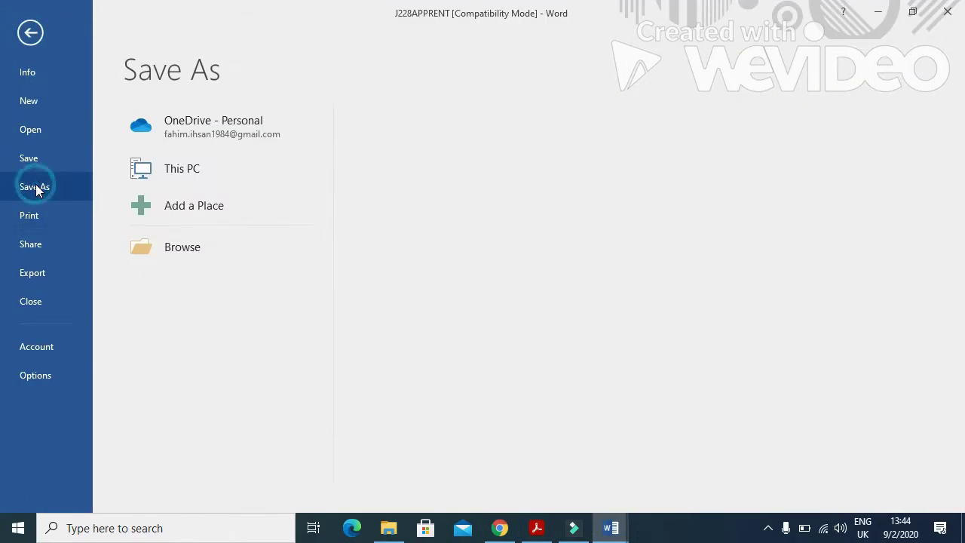
pyautogui.click(178, 252)
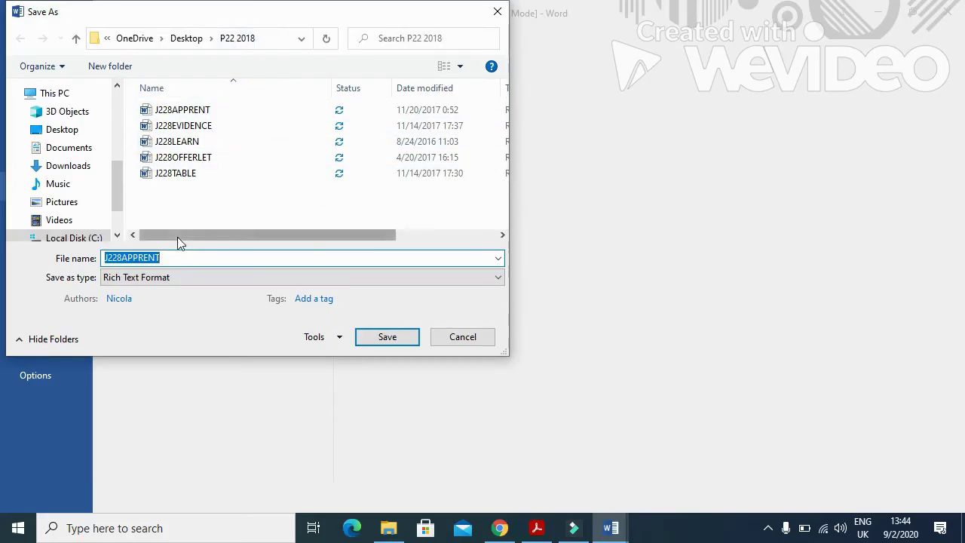
pyautogui.write('FACTSHEET')
pyautogui.click(177, 277)
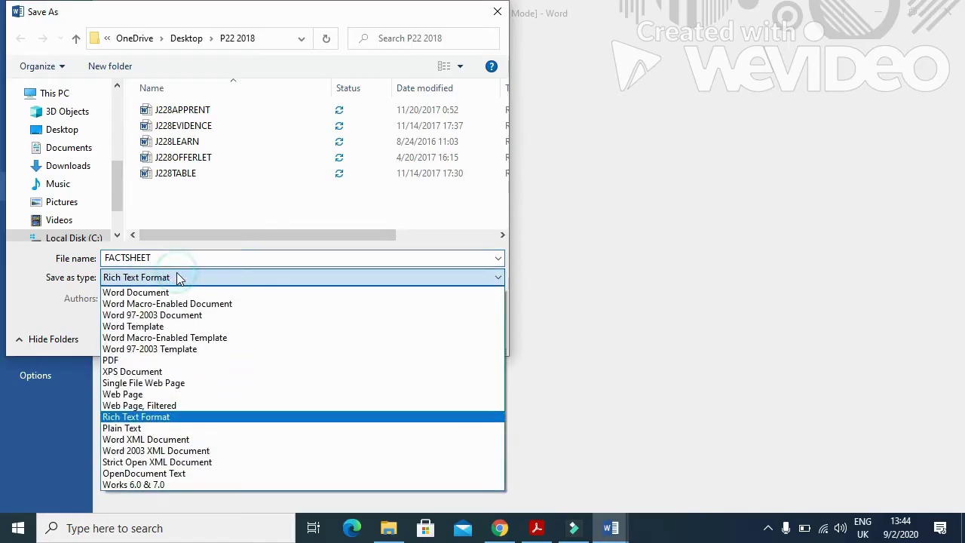
pyautogui.click(178, 292)
pyautogui.click(384, 398)
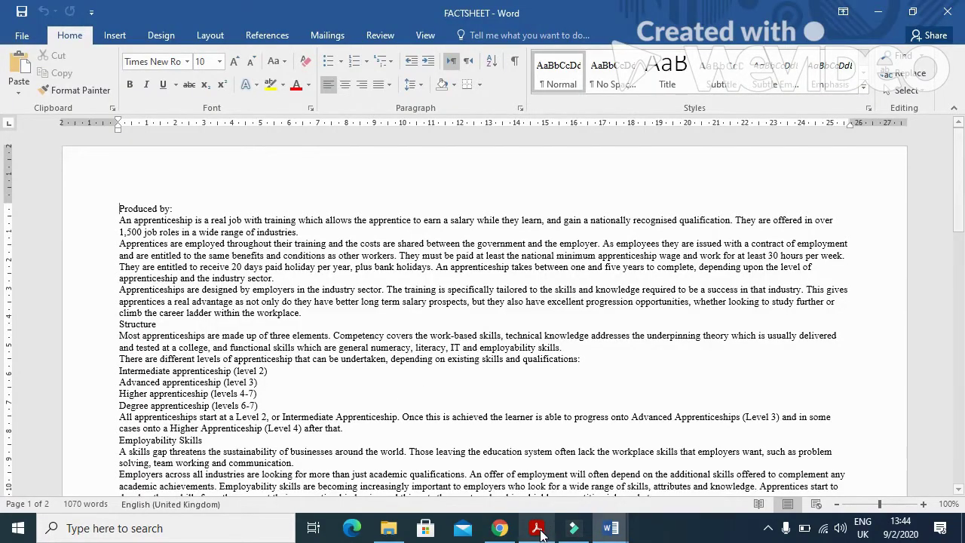
pyautogui.click(536, 528)
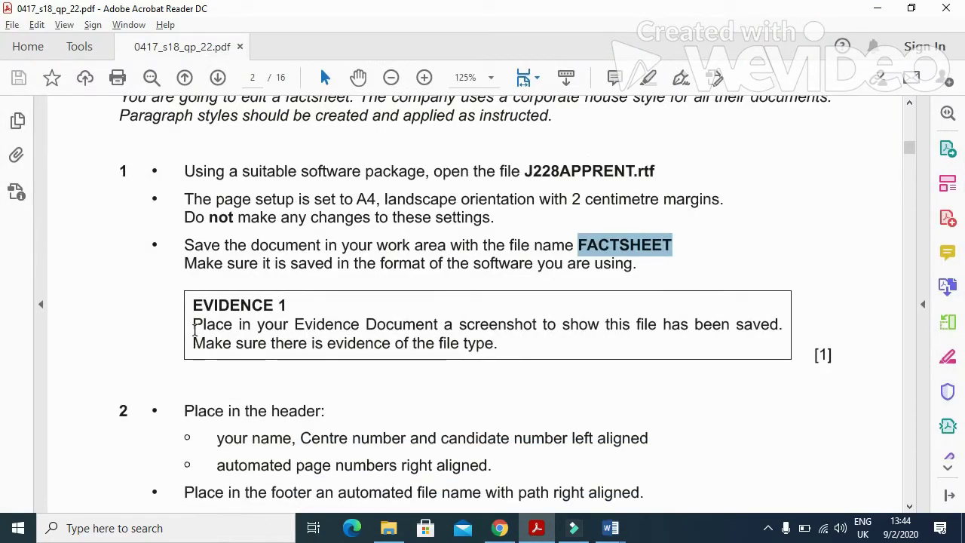
# Step: Display FACTSHEET as a Microsoft Word Document in the maximised P22 2018 folder window
pyautogui.moveTo(193, 326); pyautogui.dragTo(757, 335)
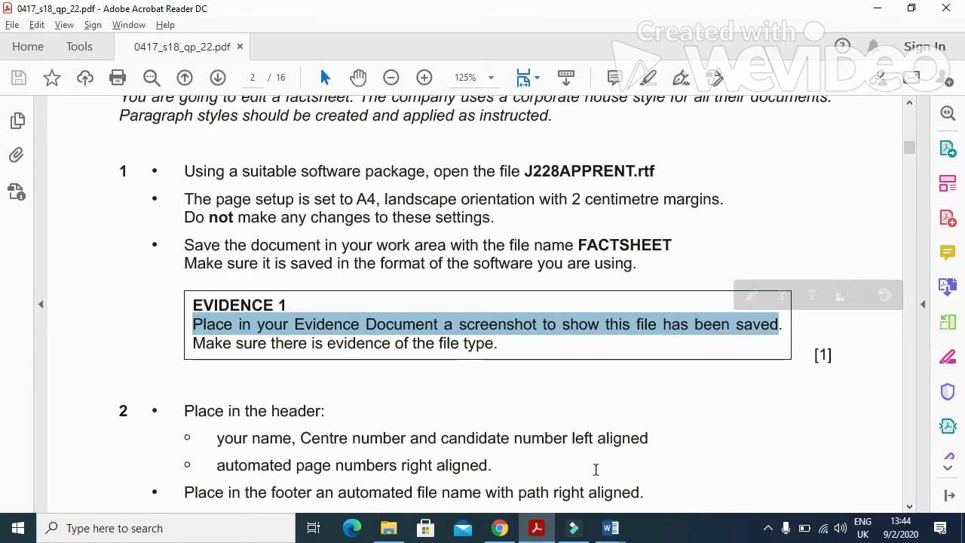
pyautogui.click(388, 527)
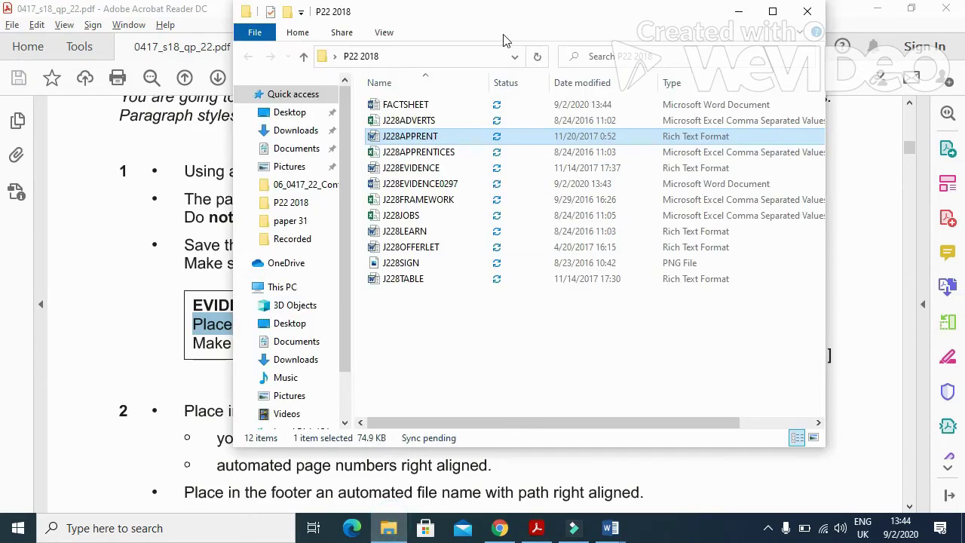
pyautogui.doubleClick(482, 16)
pyautogui.click(177, 98)
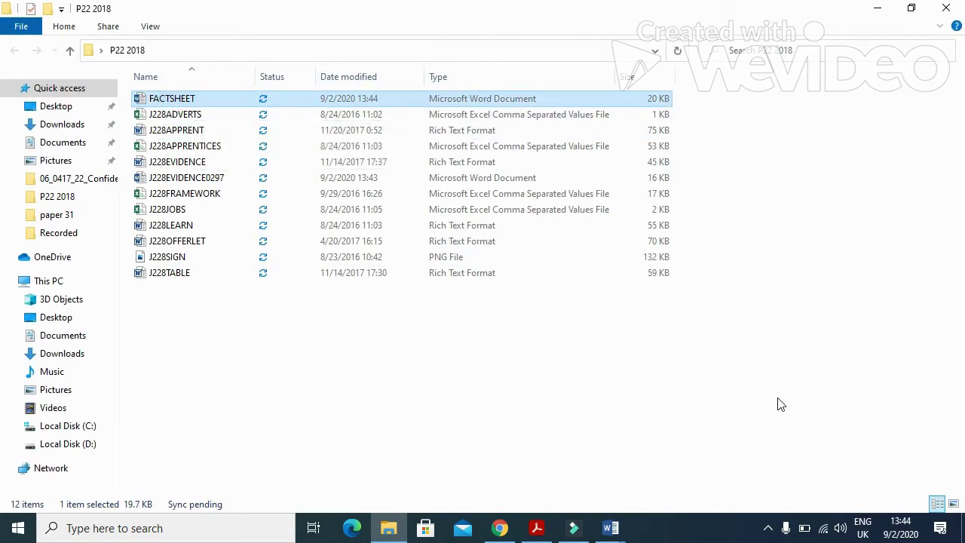
pyautogui.moveTo(611, 528)
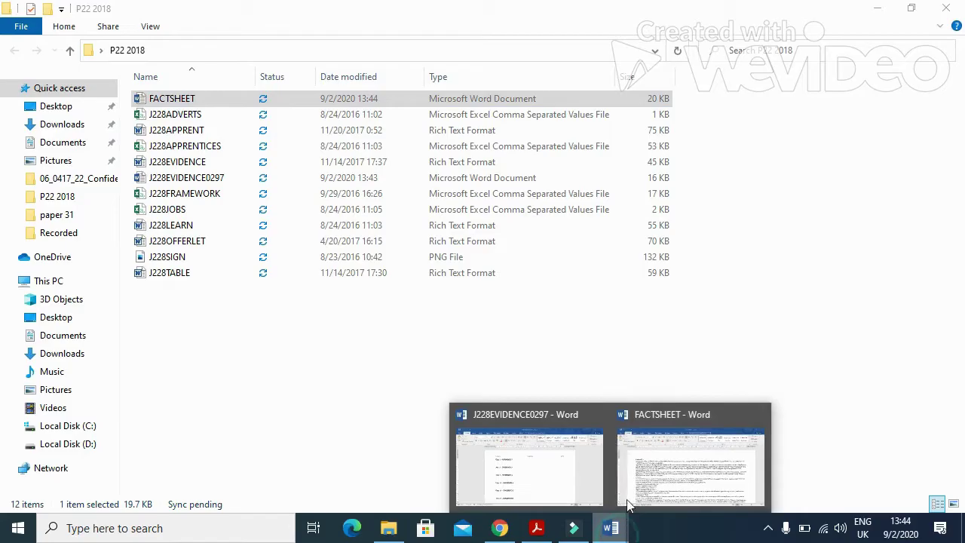
pyautogui.click(516, 457)
# Step: Paste the folder screenshot on the line under Step 1 – EVIDENCE 1
pyautogui.click(319, 243)
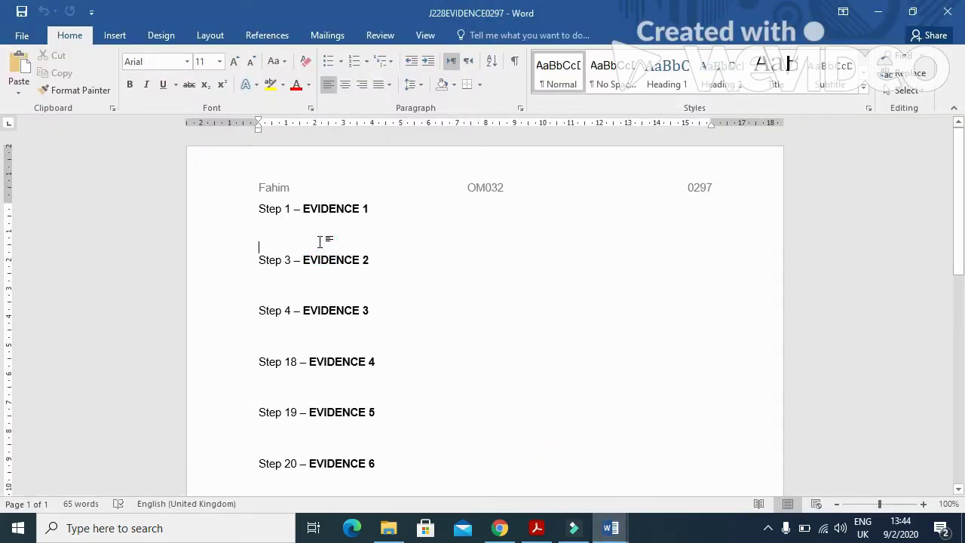
pyautogui.click(273, 227)
pyautogui.hotkey('ctrl', 'v')
# Step: Crop the screenshot to the file list and enlarge it across the page width
pyautogui.click(480, 311)
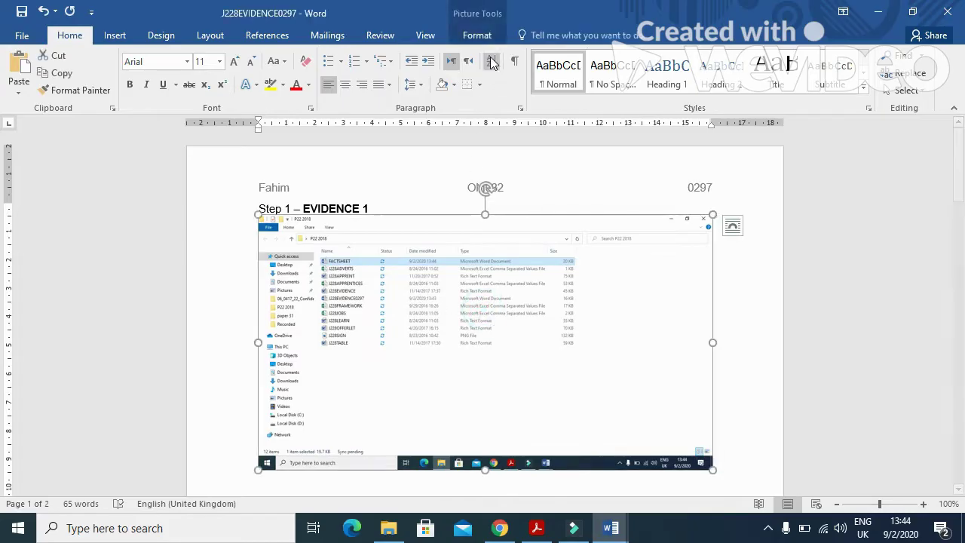
pyautogui.click(494, 40)
pyautogui.click(789, 75)
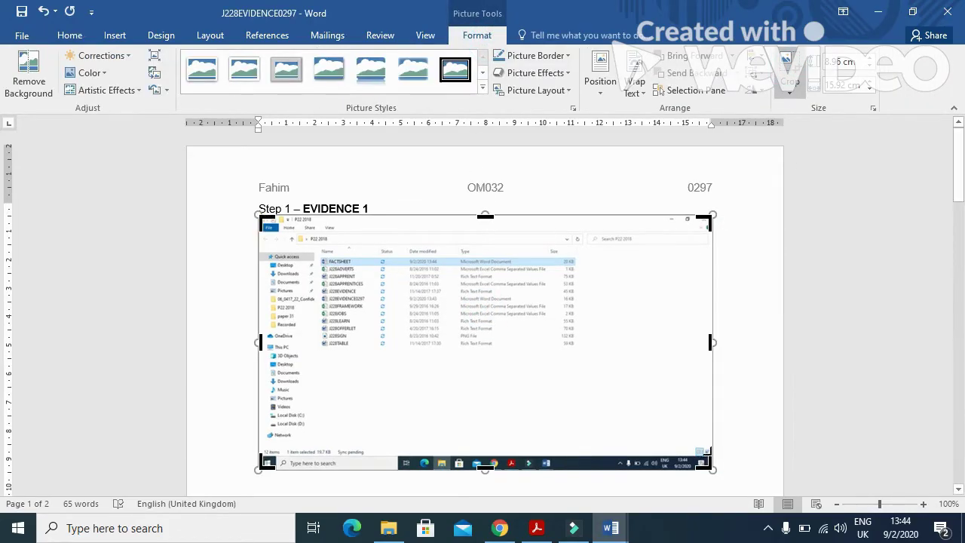
pyautogui.moveTo(704, 457); pyautogui.dragTo(575, 347)
pyautogui.moveTo(263, 223); pyautogui.dragTo(296, 233)
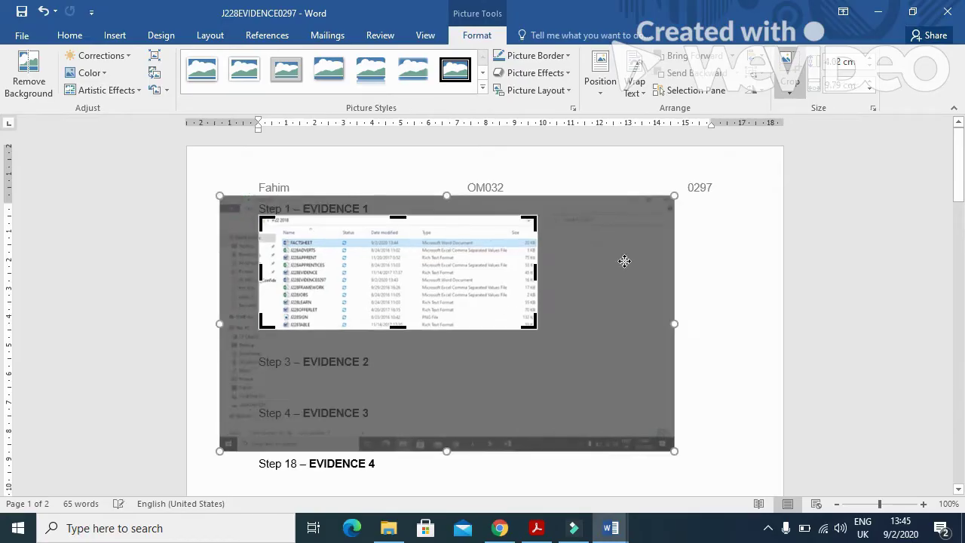
pyautogui.click(746, 240)
pyautogui.click(490, 273)
pyautogui.moveTo(537, 328); pyautogui.dragTo(723, 375)
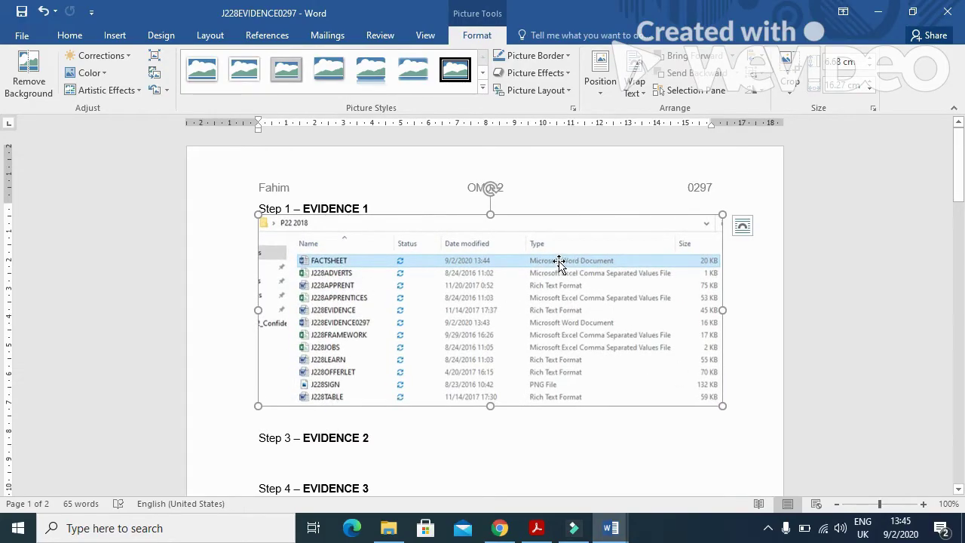
pyautogui.click(537, 527)
# Step: Read question 2's header contents instructions in the PDF, then return to Word
pyautogui.scroll(-3, 377, 328)
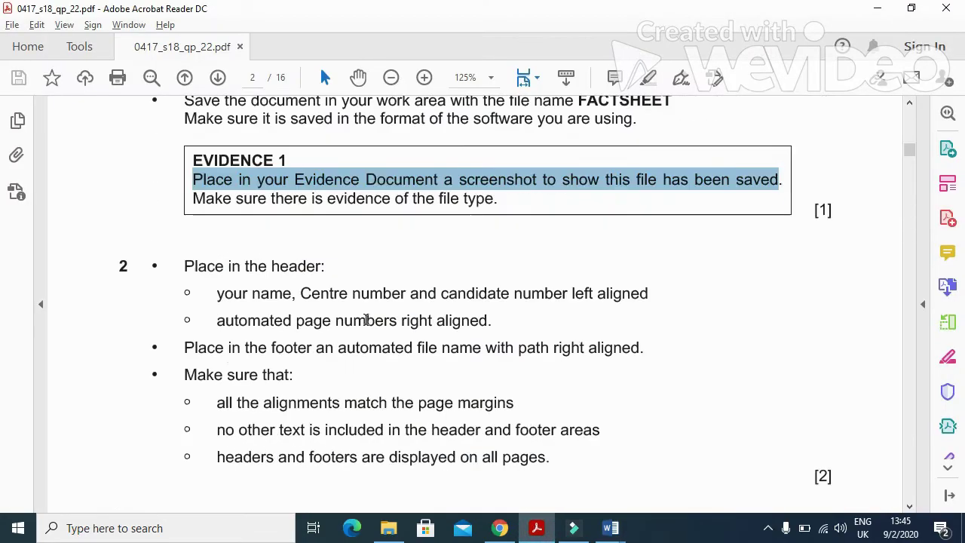
pyautogui.scroll(-3, 367, 320)
pyautogui.moveTo(187, 156); pyautogui.dragTo(326, 157)
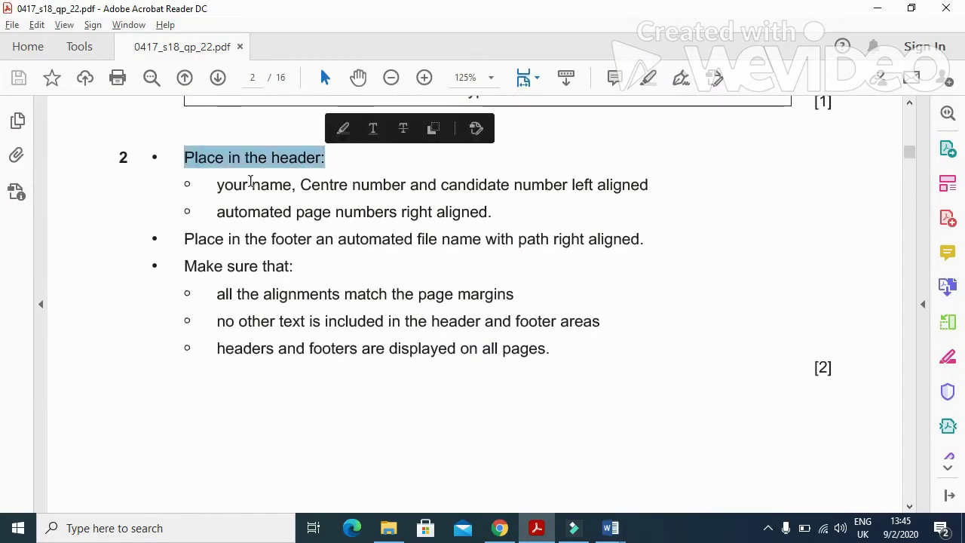
pyautogui.moveTo(217, 184); pyautogui.dragTo(648, 194)
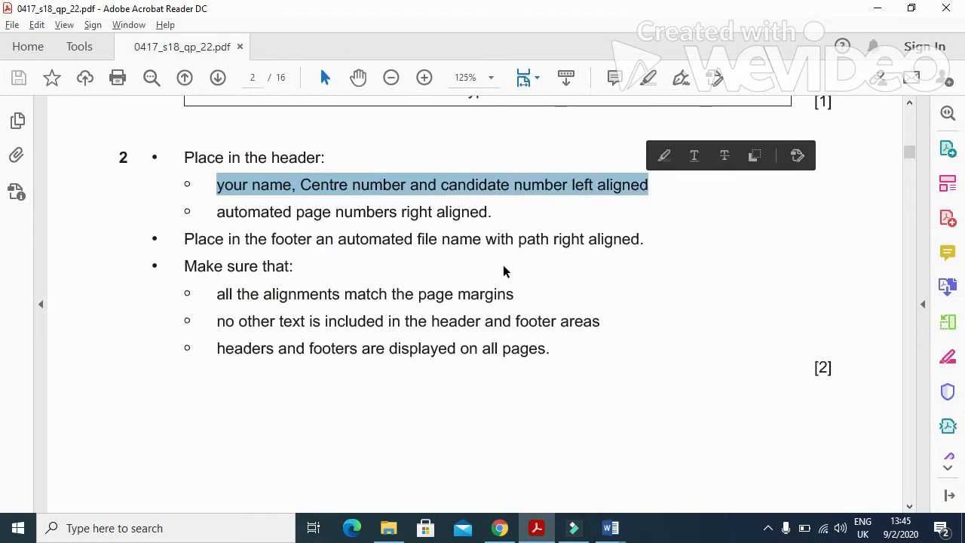
pyautogui.hotkey('alt', 'Tab')
pyautogui.click(617, 531)
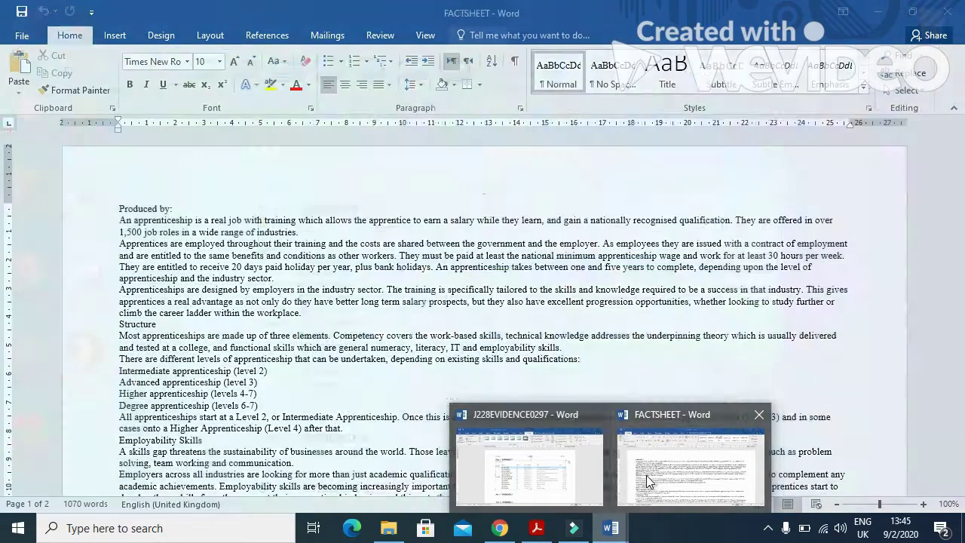
# Step: Give FACTSHEET a Blank (Three Columns) header with the candidate's name, centre and candidate numbers on the left
pyautogui.click(646, 475)
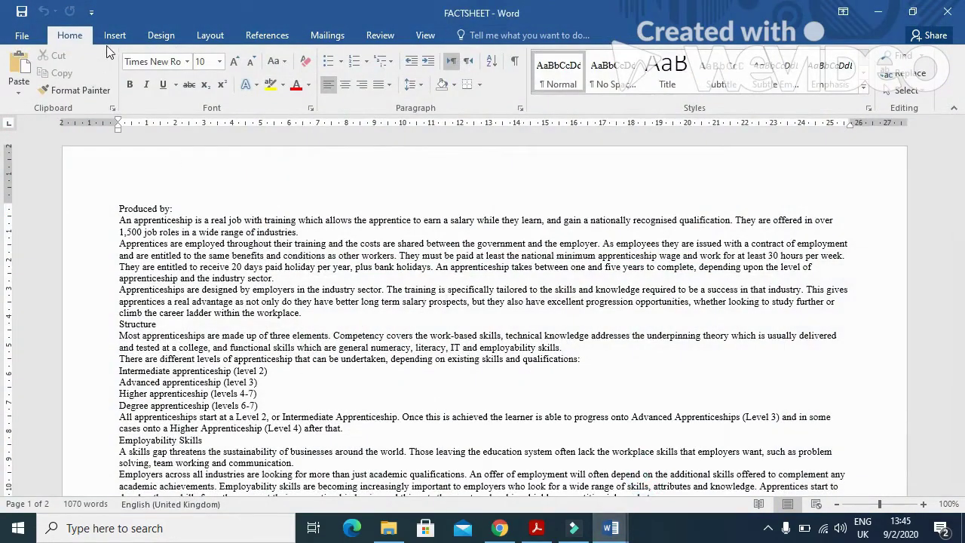
pyautogui.click(113, 37)
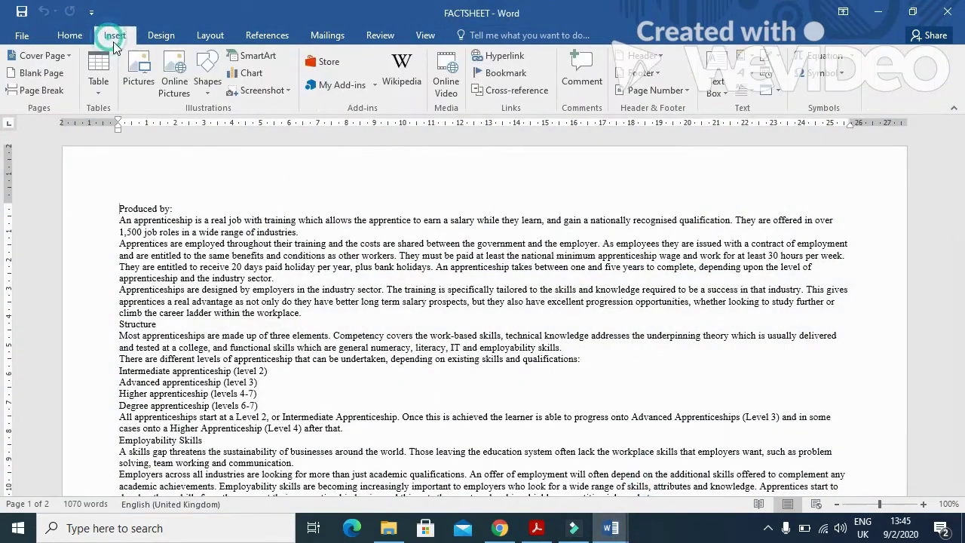
pyautogui.click(658, 58)
pyautogui.click(661, 226)
pyautogui.click(136, 187)
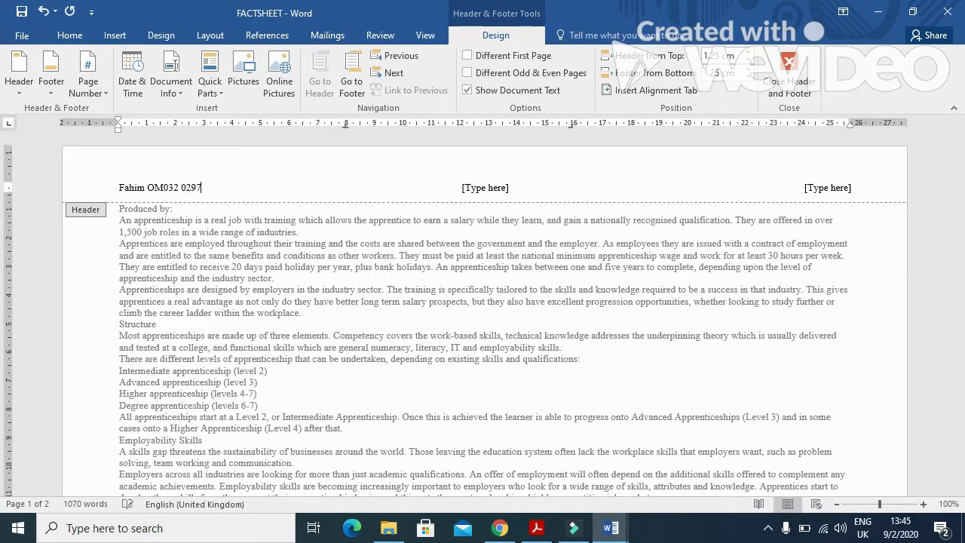
pyautogui.click(844, 190)
# Step: Check the page-number alignment instruction in the question paper
pyautogui.click(537, 528)
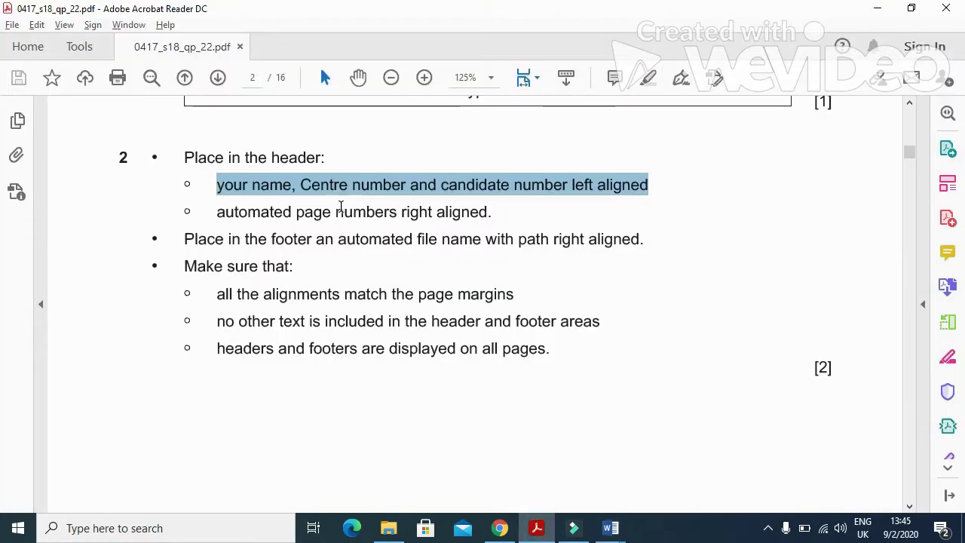
pyautogui.moveTo(335, 212); pyautogui.dragTo(459, 222)
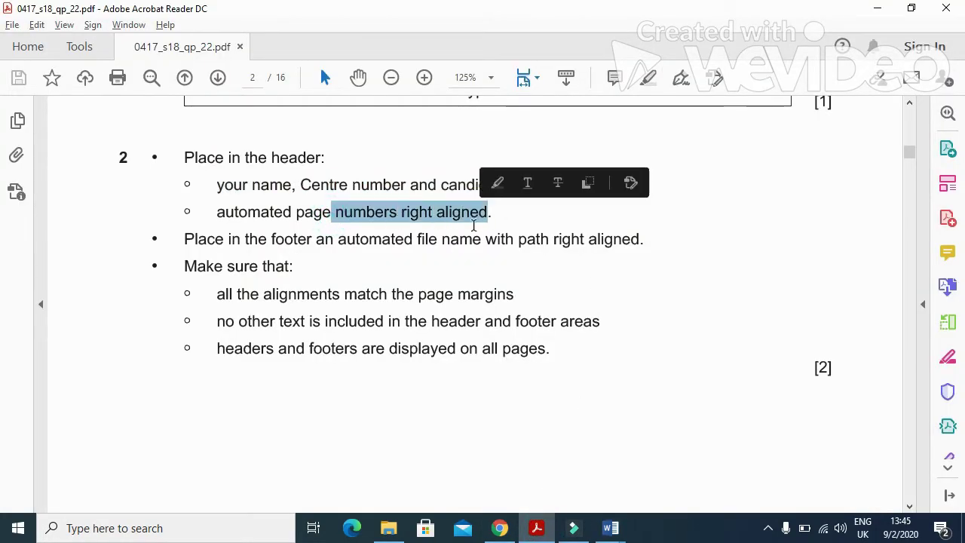
pyautogui.hotkey('alt', 'Tab')
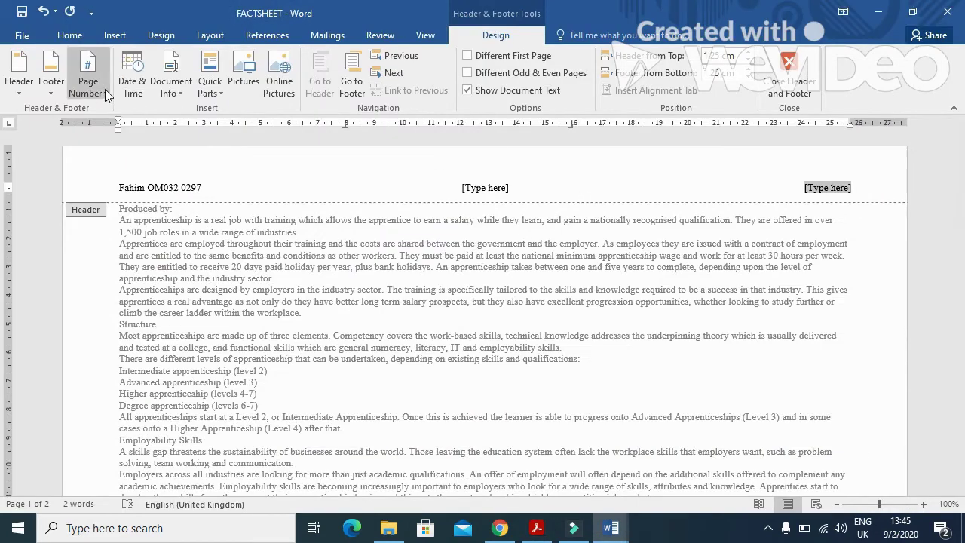
# Step: Put a plain page number in the right header placeholder, delete the centre placeholder, and close the header
pyautogui.click(106, 92)
pyautogui.moveTo(117, 162)
pyautogui.click(259, 218)
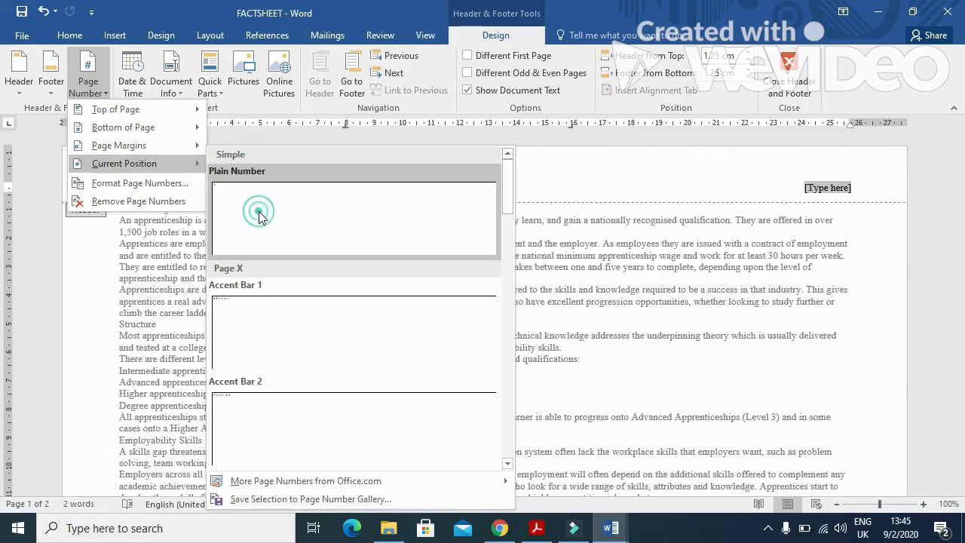
pyautogui.click(477, 192)
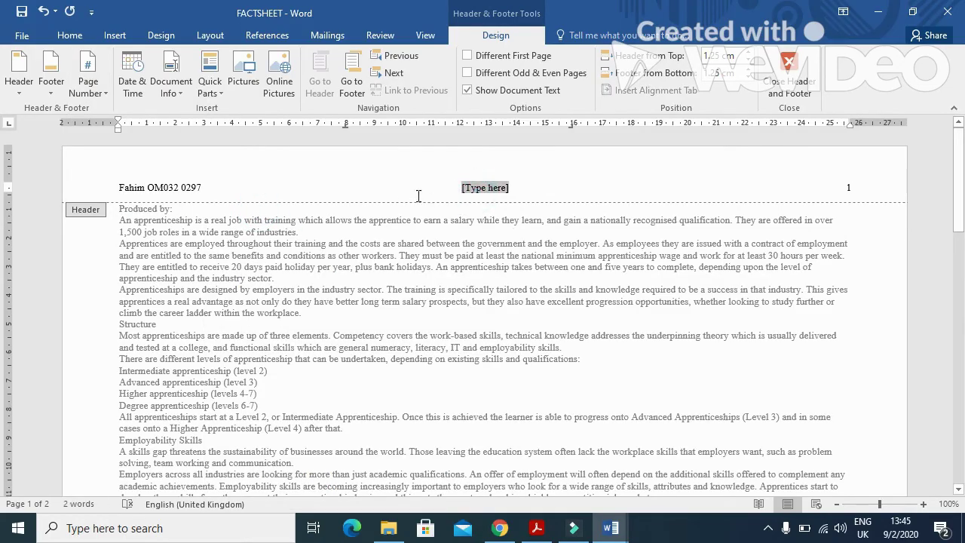
pyautogui.press('Delete')
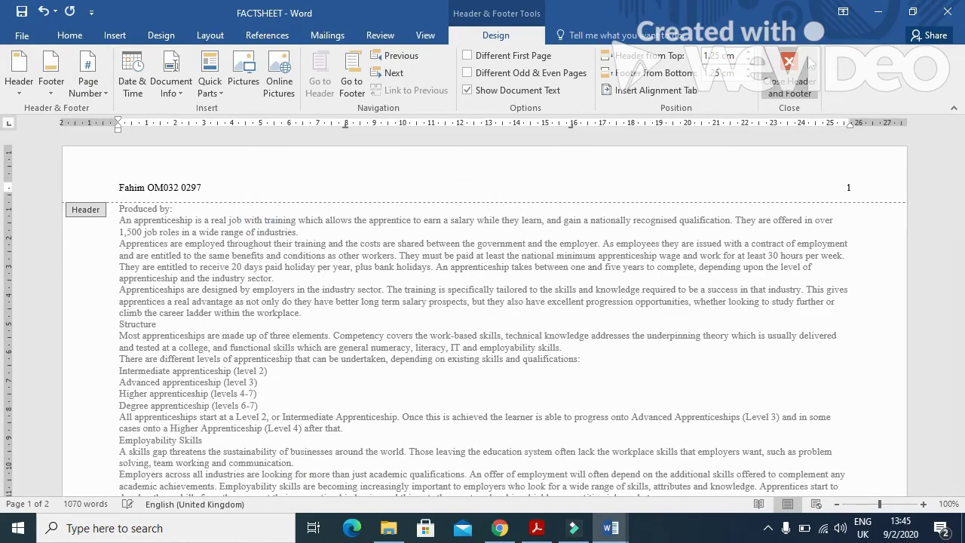
pyautogui.click(789, 75)
# Step: Read the footer instruction in the question paper PDF, then return to FACTSHEET
pyautogui.click(535, 527)
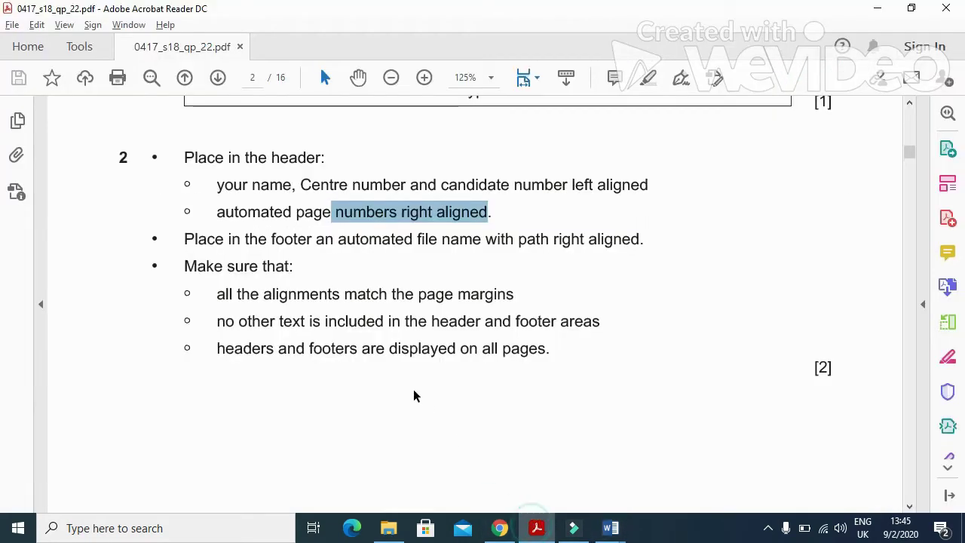
pyautogui.moveTo(178, 166); pyautogui.dragTo(630, 173)
pyautogui.hotkey('alt', 'Tab')
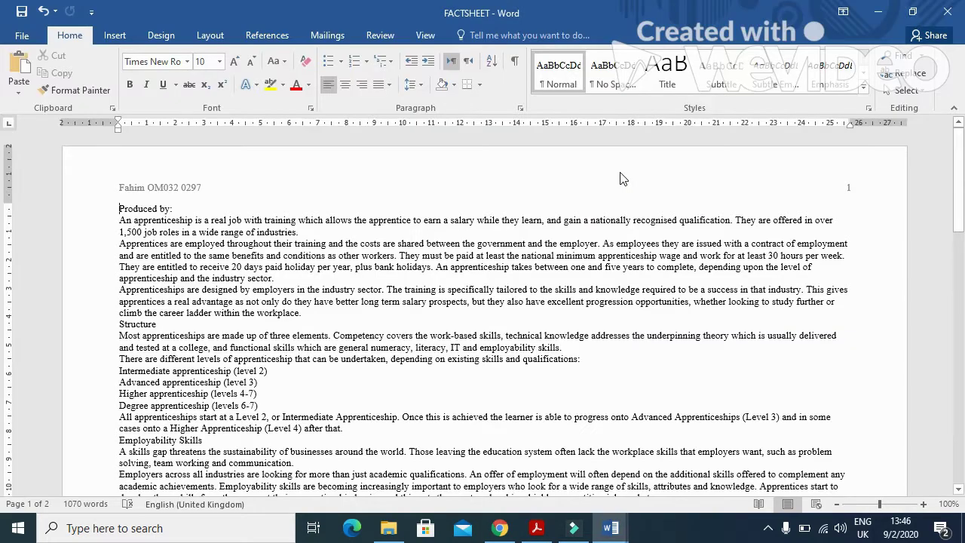
# Step: Insert a blank three-column footer into FACTSHEET
pyautogui.click(115, 35)
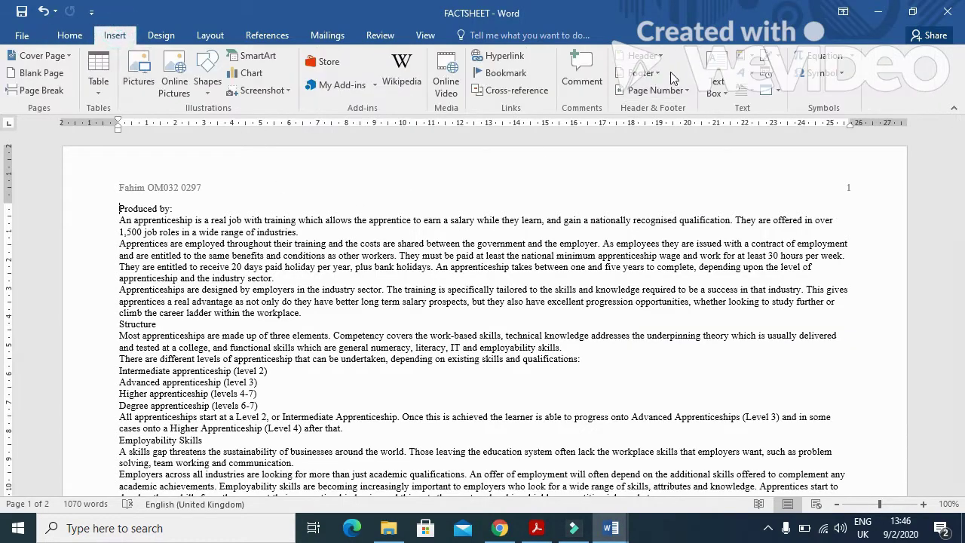
pyautogui.click(661, 72)
pyautogui.click(669, 219)
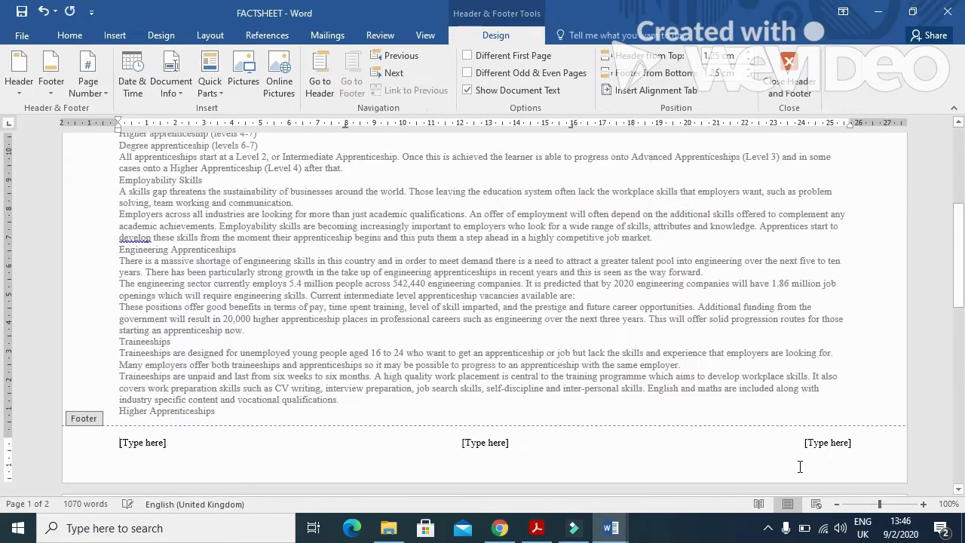
# Step: Insert a FileName field with Add path in the right footer placeholder
pyautogui.click(818, 445)
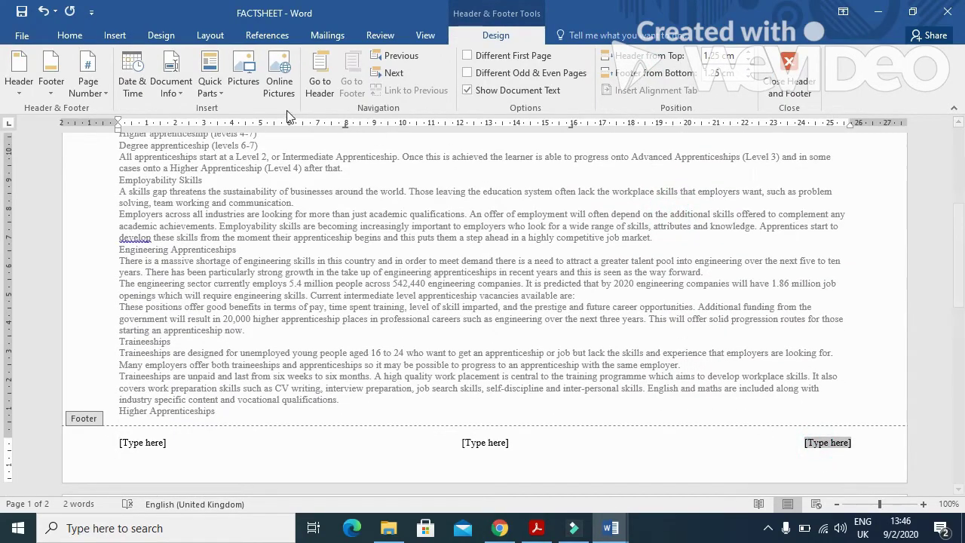
pyautogui.click(222, 88)
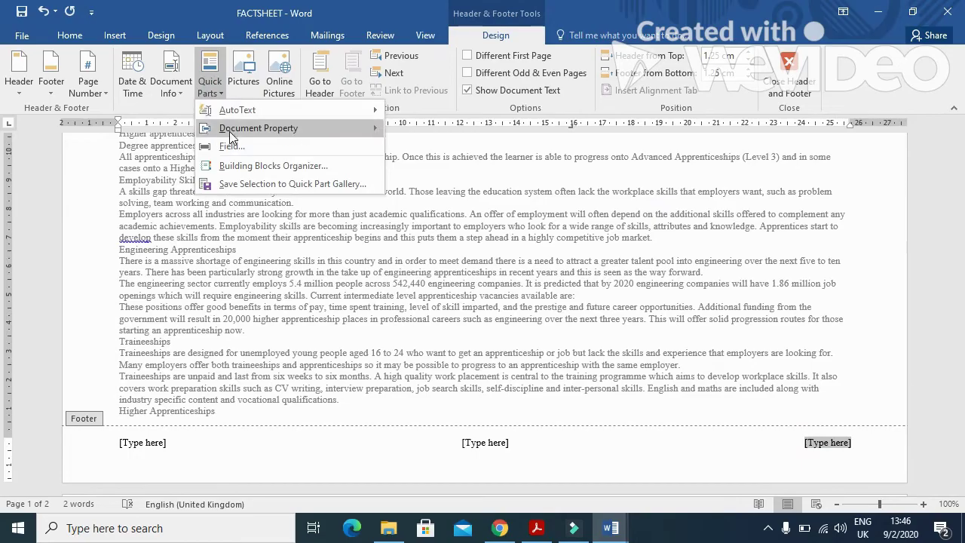
pyautogui.click(231, 147)
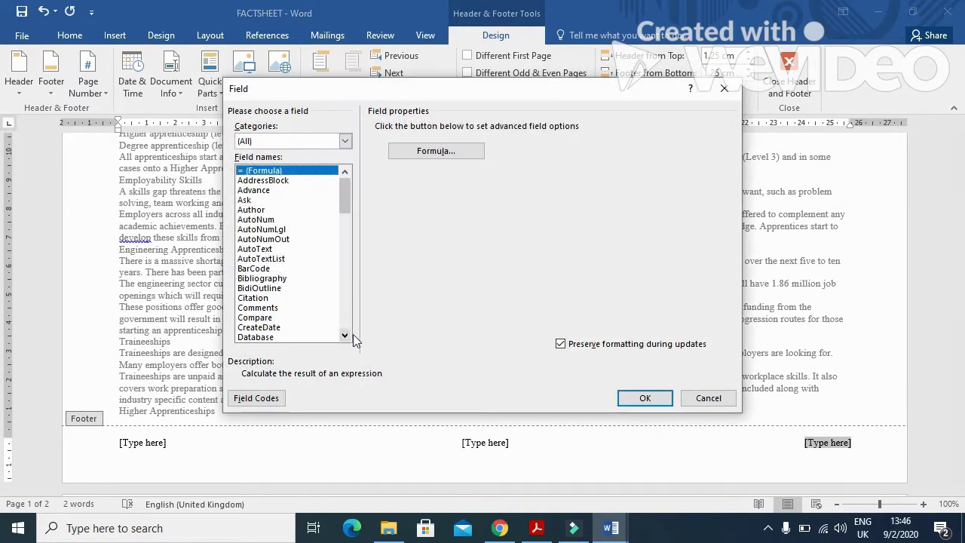
pyautogui.click(345, 335)
pyautogui.click(345, 335)
pyautogui.click(345, 335)
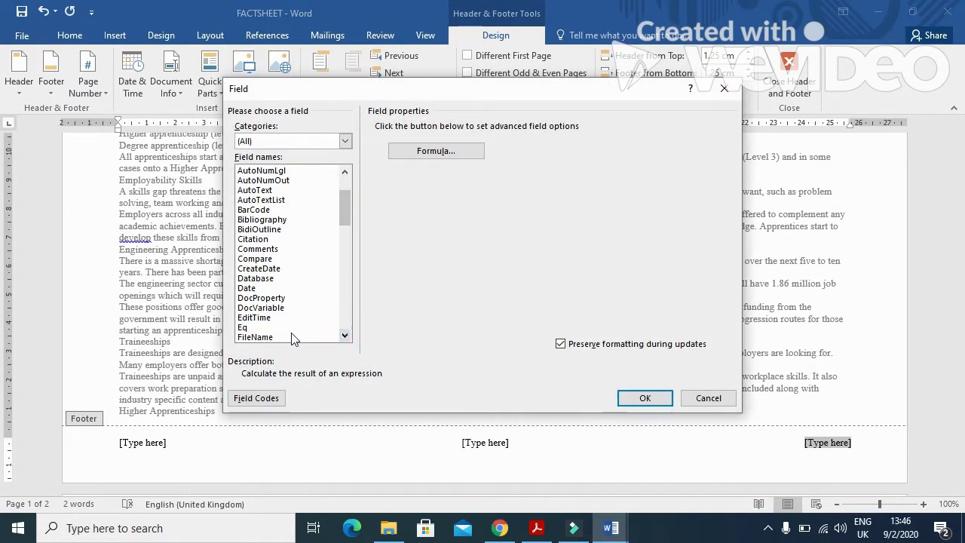
pyautogui.click(281, 336)
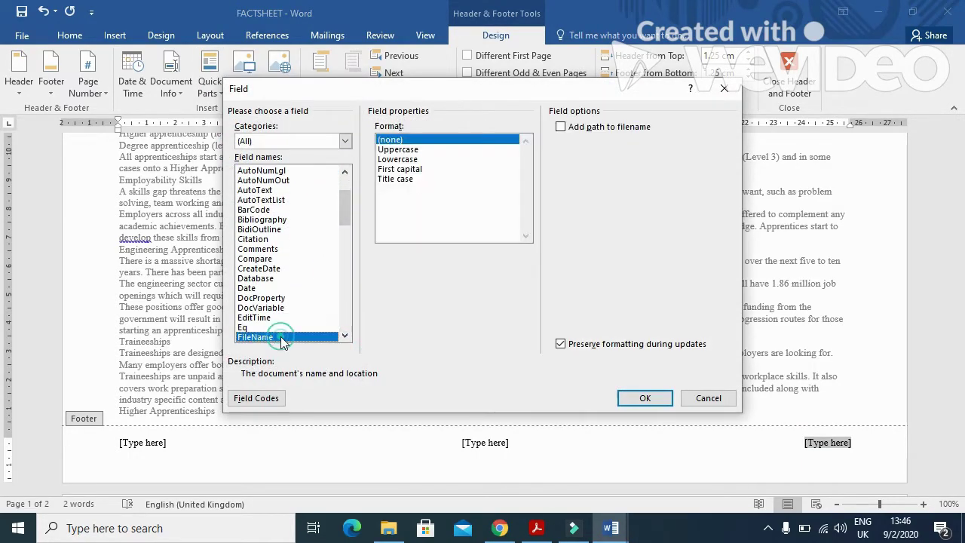
pyautogui.click(561, 128)
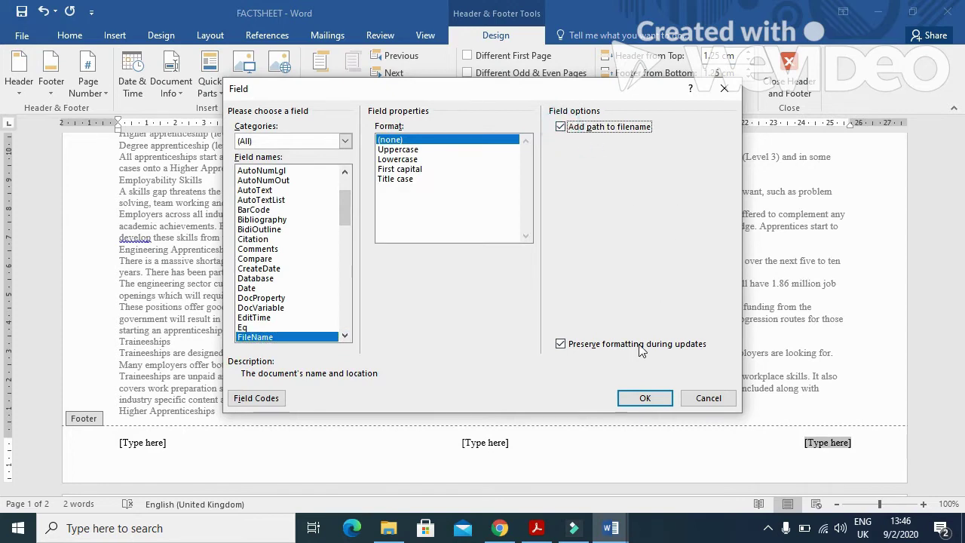
pyautogui.click(640, 398)
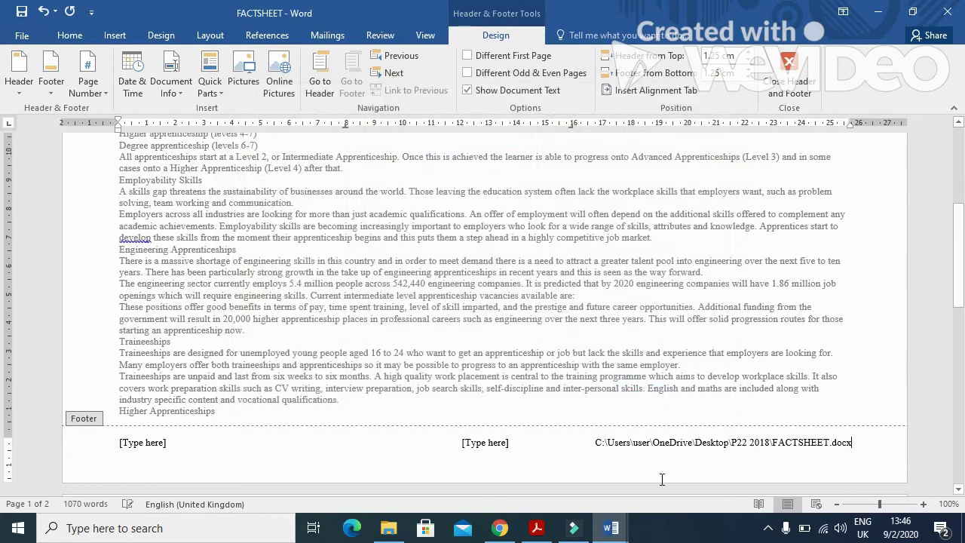
# Step: Delete the middle and left footer placeholders, close the footer, and return to the PDF
pyautogui.click(485, 447)
pyautogui.press('Delete')
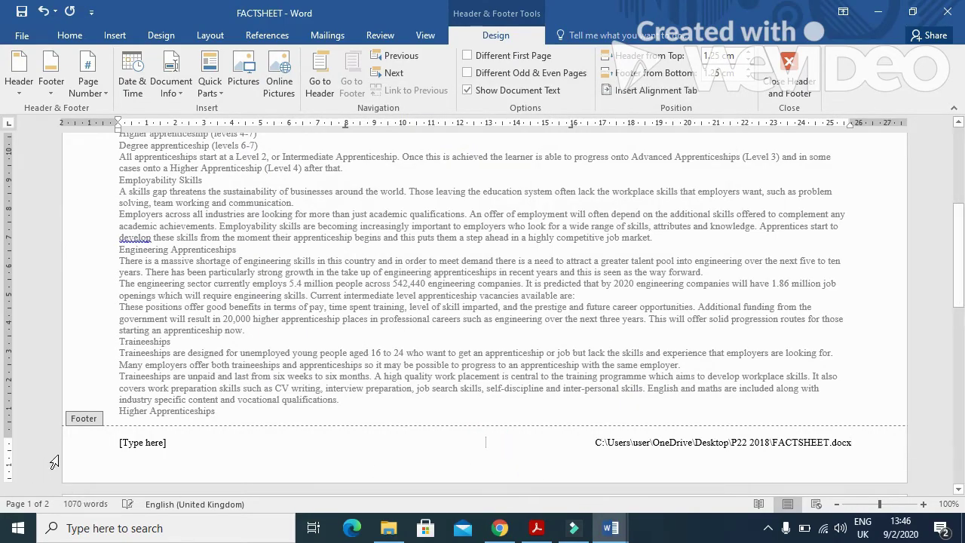
pyautogui.click(138, 441)
pyautogui.press('Delete')
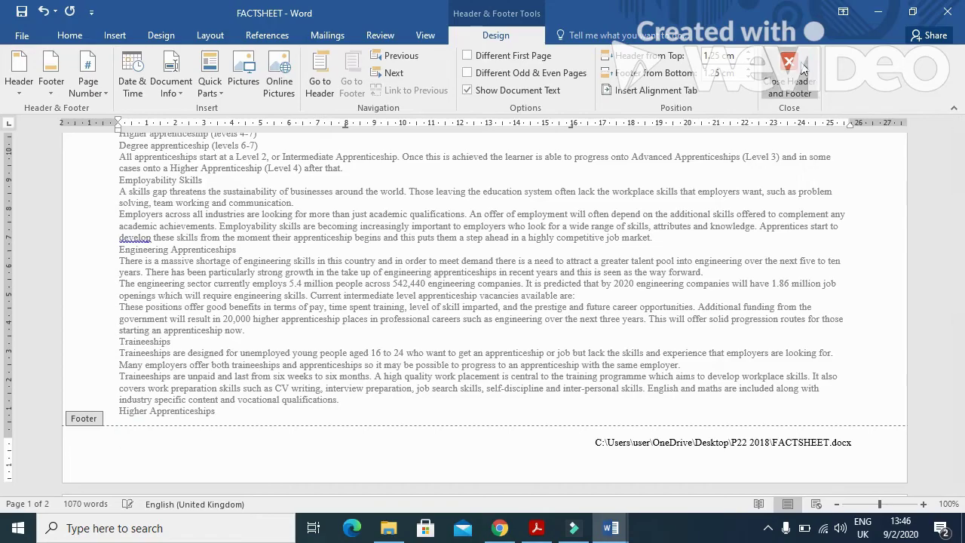
pyautogui.click(789, 82)
pyautogui.click(537, 527)
pyautogui.scroll(-1, 516, 312)
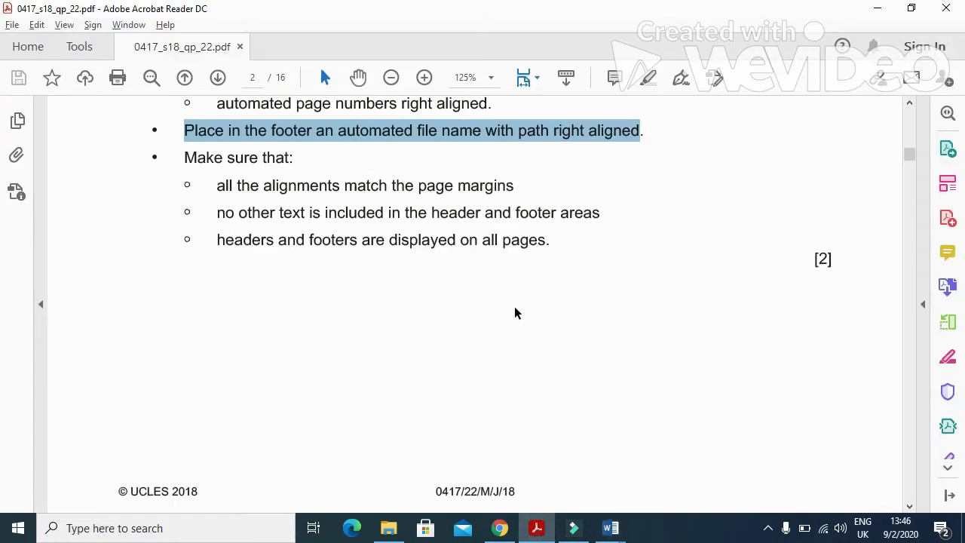
pyautogui.moveTo(215, 183); pyautogui.dragTo(484, 192)
pyautogui.moveTo(217, 213); pyautogui.dragTo(597, 212)
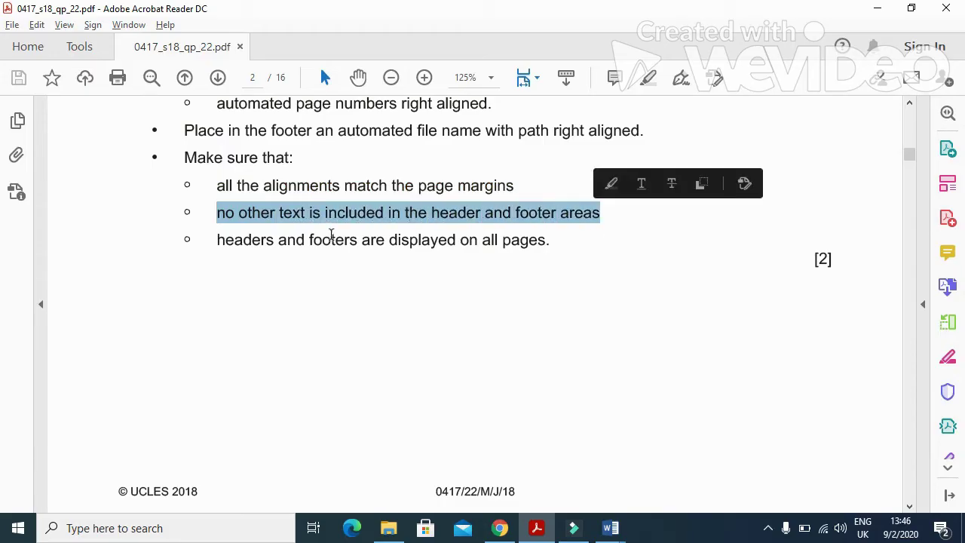
pyautogui.moveTo(217, 242); pyautogui.dragTo(550, 241)
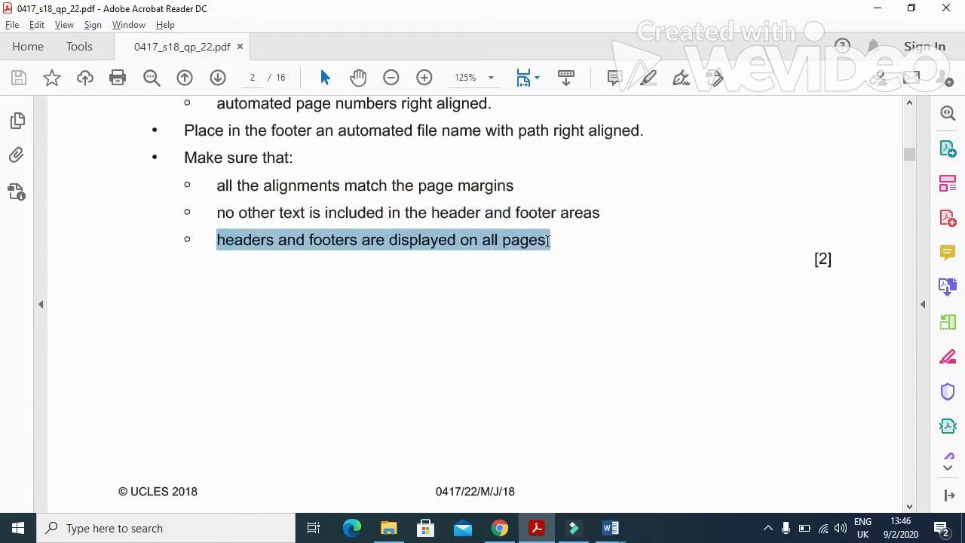
pyautogui.moveTo(620, 520)
pyautogui.click(659, 465)
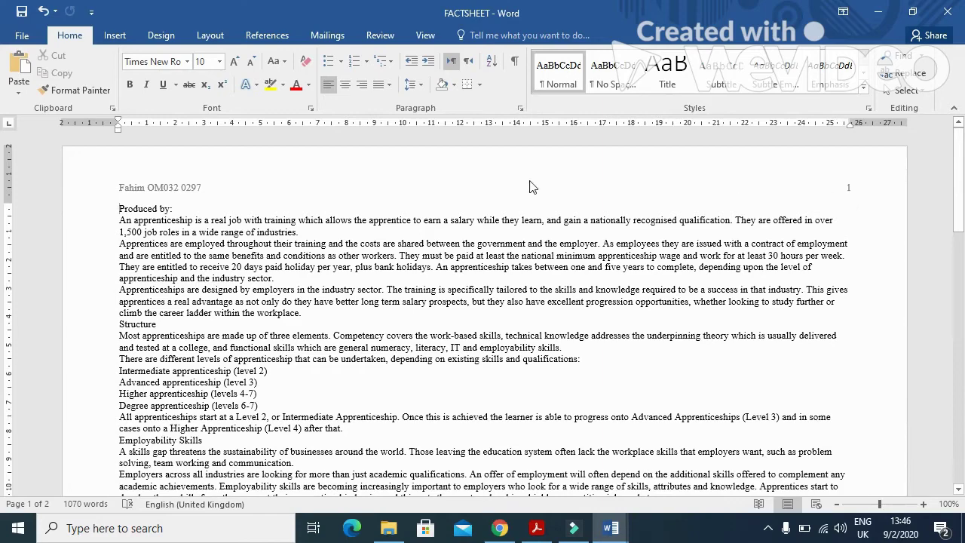
pyautogui.scroll(-15, 241, 286)
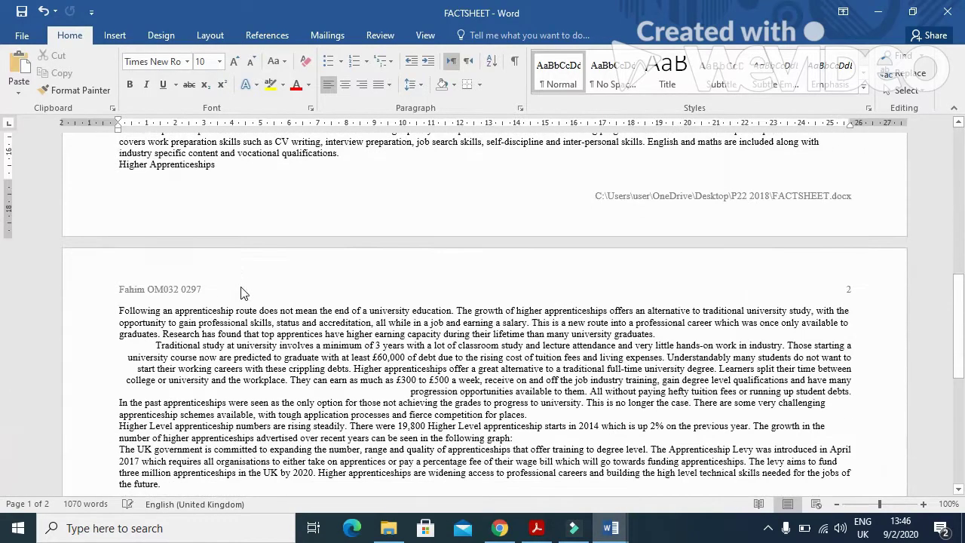
pyautogui.scroll(-10, 242, 286)
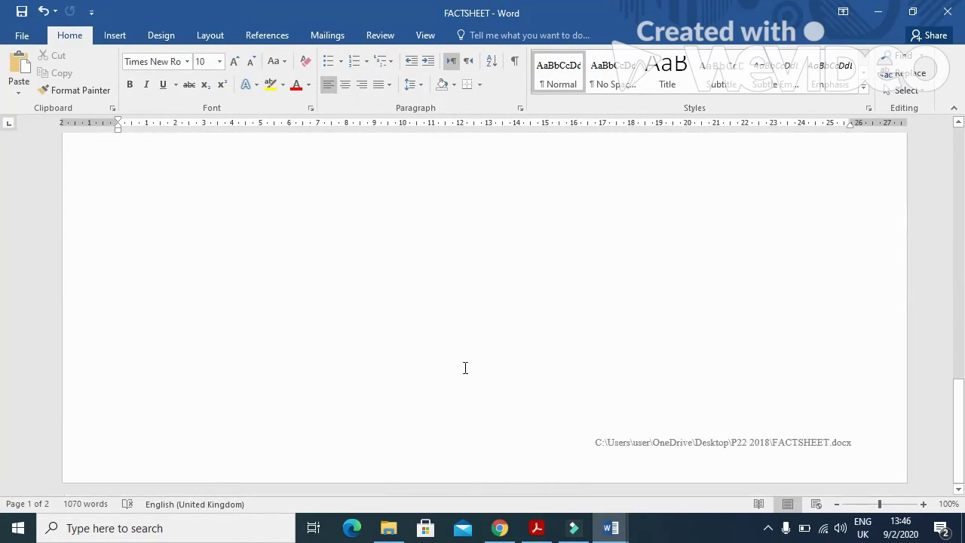
pyautogui.click(536, 528)
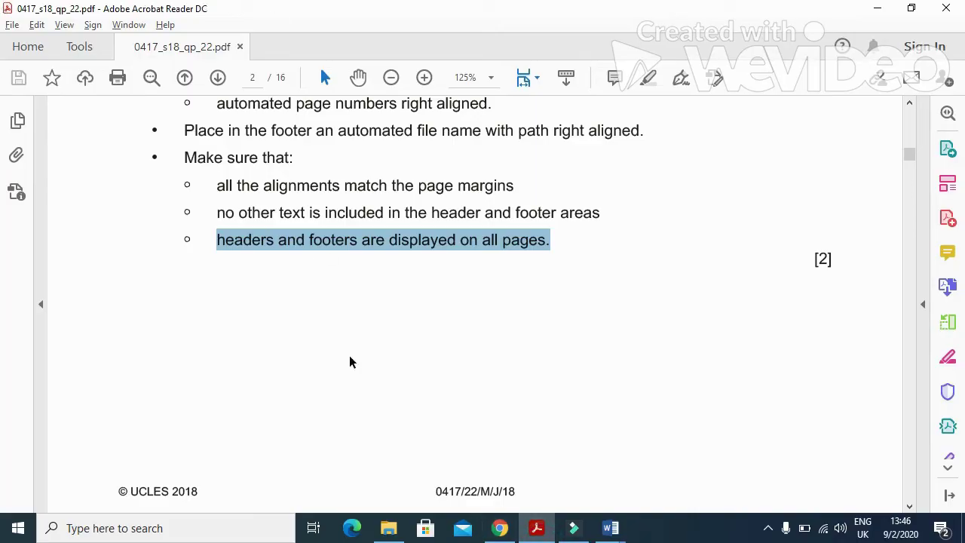
# Step: Find TA-Title in the page 3 house style table, then return to FACTSHEET's document end
pyautogui.scroll(-12, 392, 347)
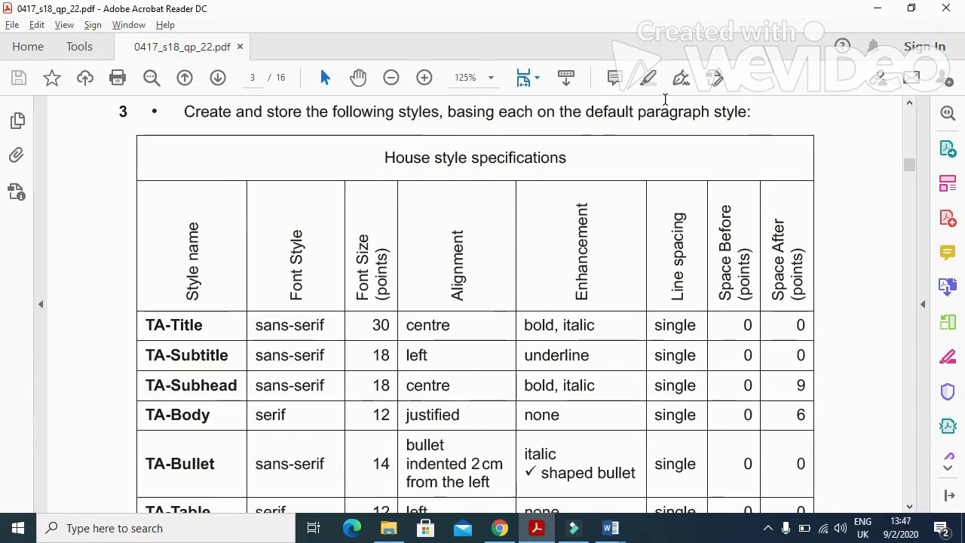
pyautogui.moveTo(201, 329); pyautogui.dragTo(143, 325)
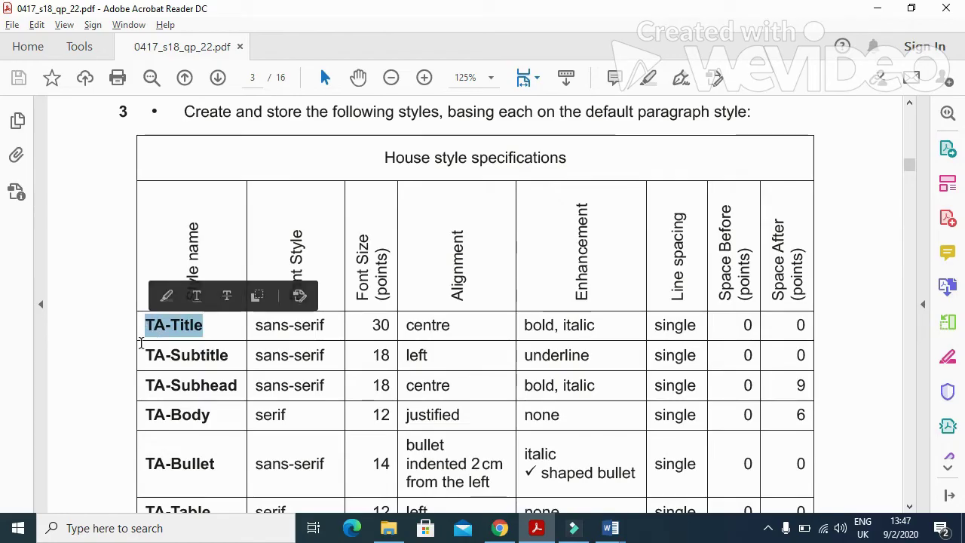
pyautogui.moveTo(626, 520)
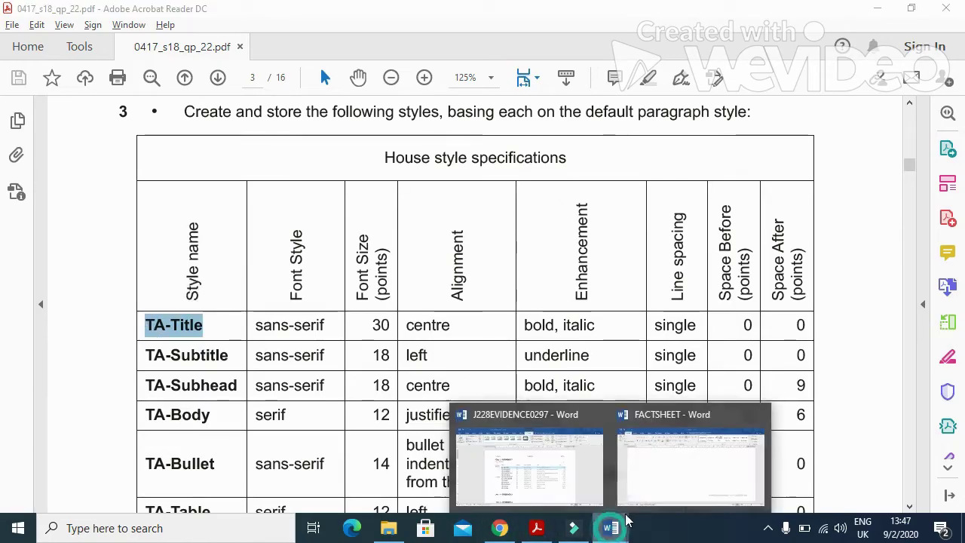
pyautogui.click(651, 479)
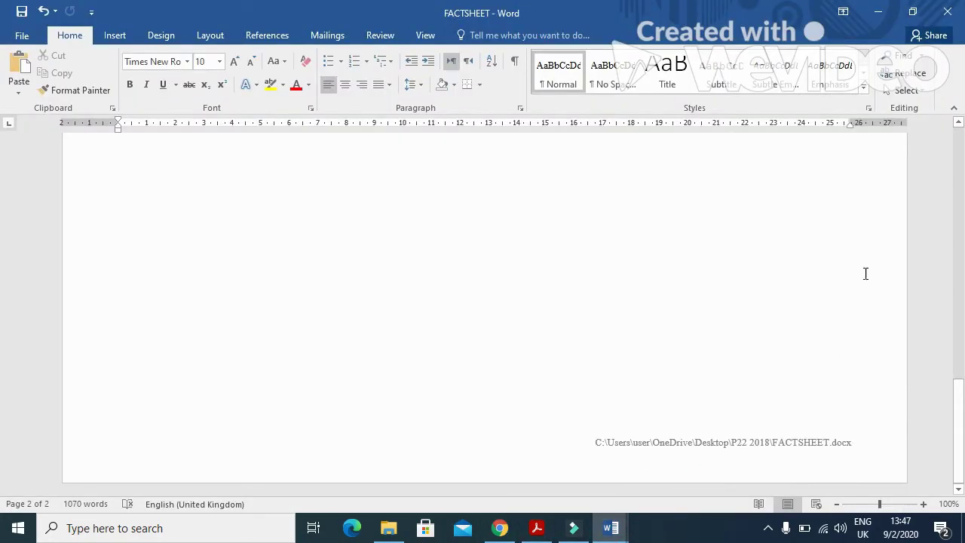
pyautogui.click(420, 287)
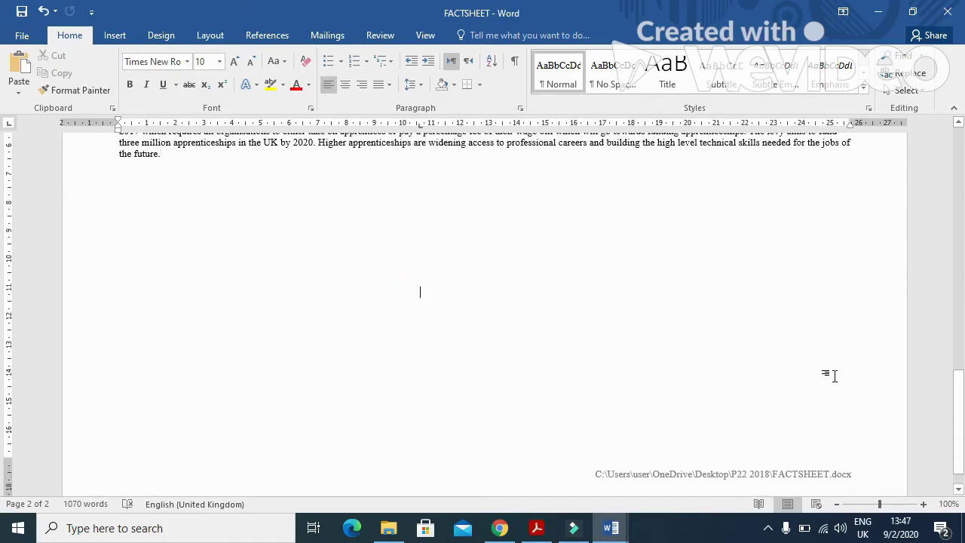
# Step: Start a new style from the Styles gallery and check TA-Title's font specs in the PDF
pyautogui.click(863, 89)
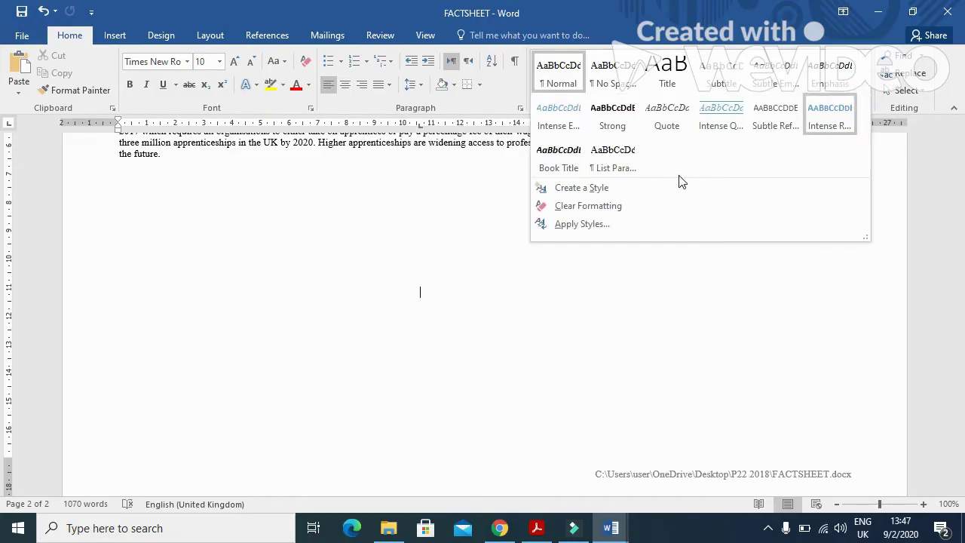
pyautogui.click(628, 188)
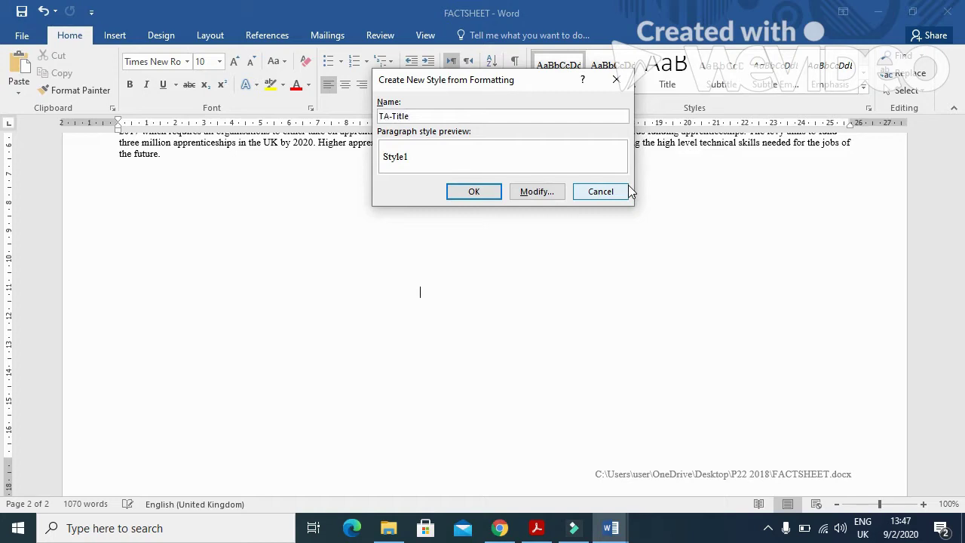
pyautogui.click(549, 195)
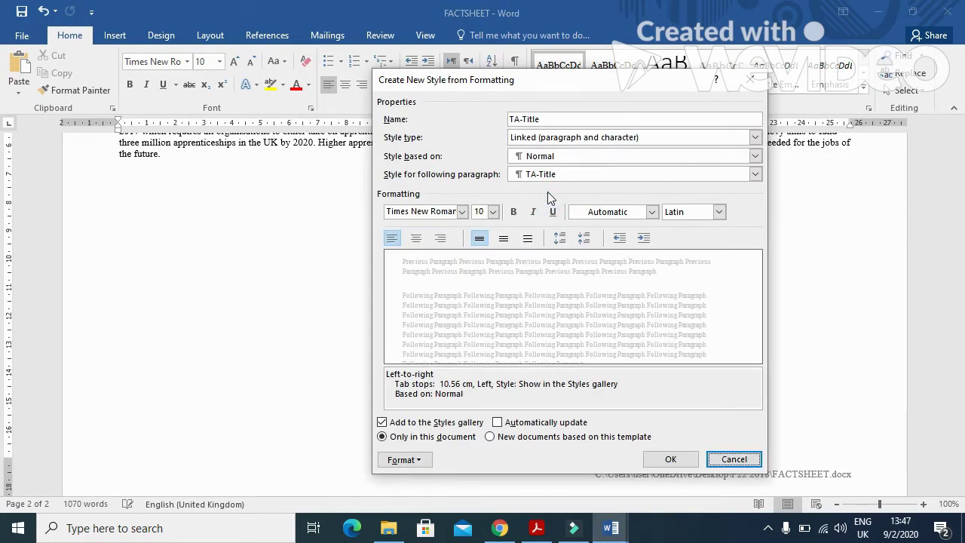
pyautogui.hotkey('alt', 'Tab')
pyautogui.moveTo(253, 329); pyautogui.dragTo(380, 337)
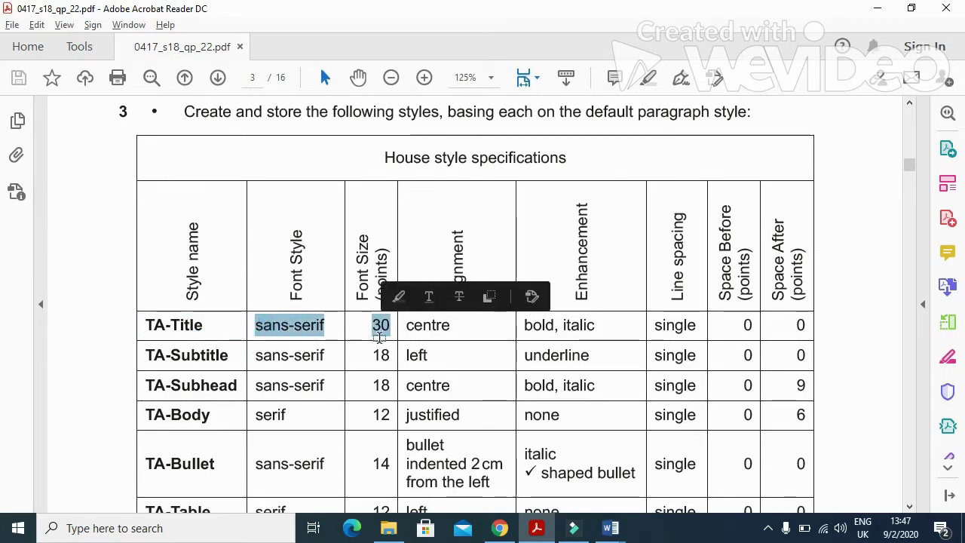
pyautogui.hotkey('alt', 'Tab')
# Step: Set the TA-Title style to Arial 30 pt, bold, italic and centred
pyautogui.click(461, 212)
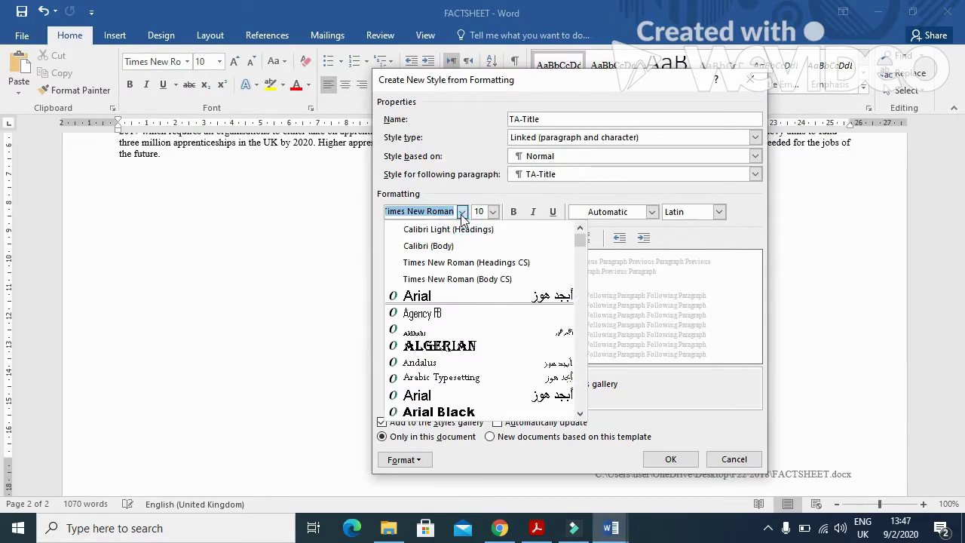
pyautogui.click(442, 296)
pyautogui.click(486, 211)
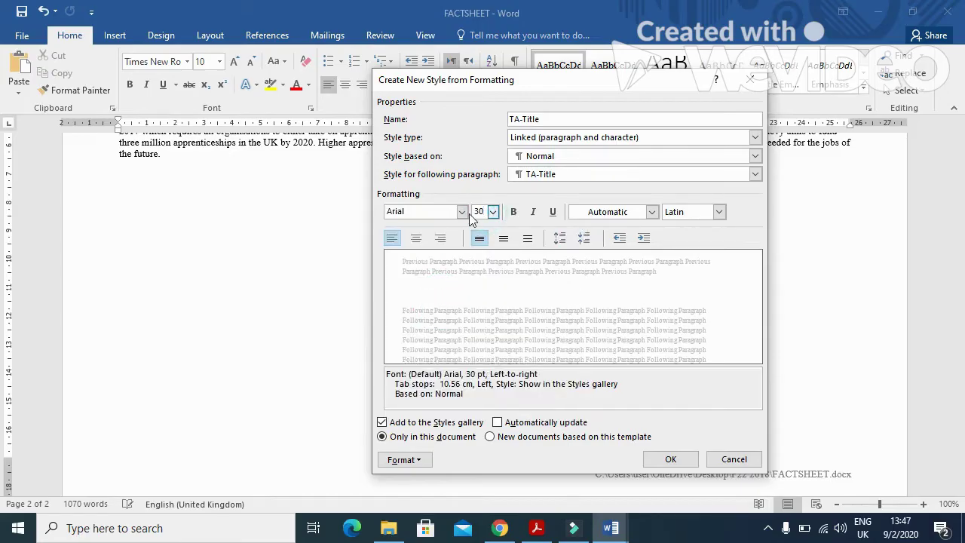
pyautogui.hotkey('alt', 'Tab')
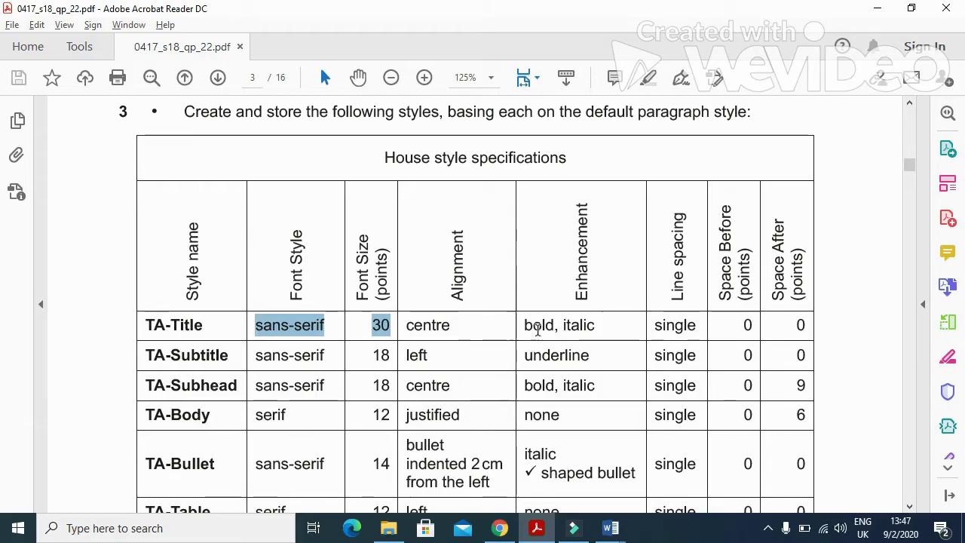
pyautogui.hotkey('alt', 'Tab')
pyautogui.write('30')
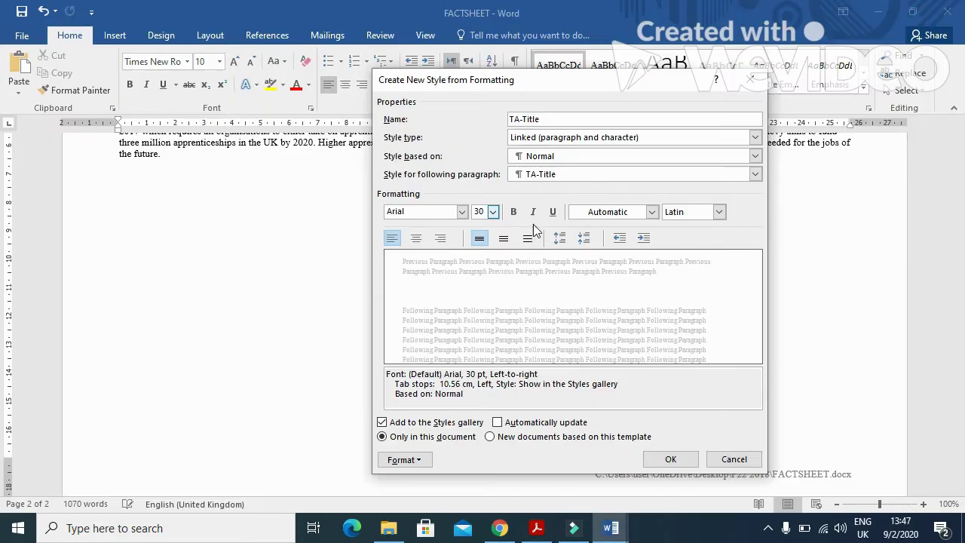
pyautogui.click(514, 212)
pyautogui.click(533, 212)
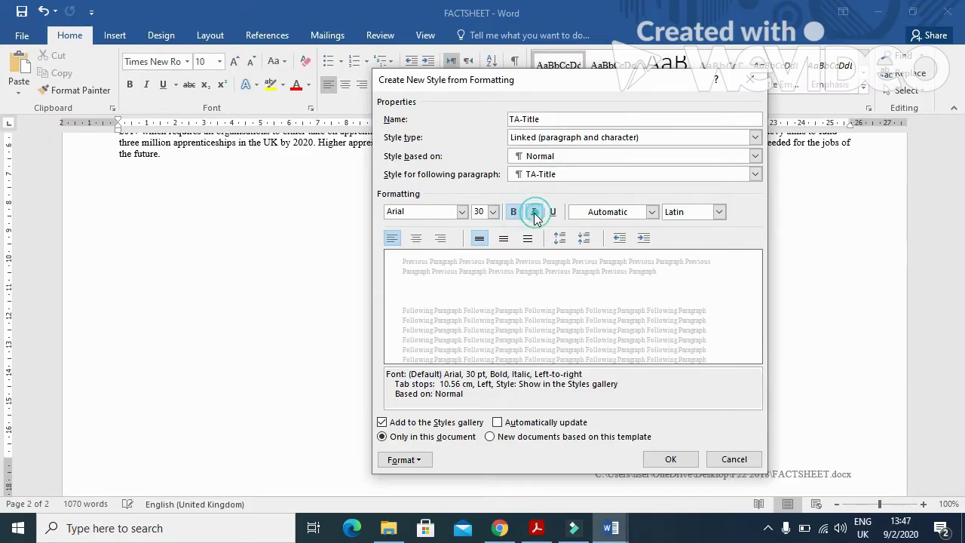
pyautogui.click(415, 237)
# Step: Give TA-Title 0 pt spacing before and after with Single line spacing, and save it
pyautogui.hotkey('alt', 'Tab')
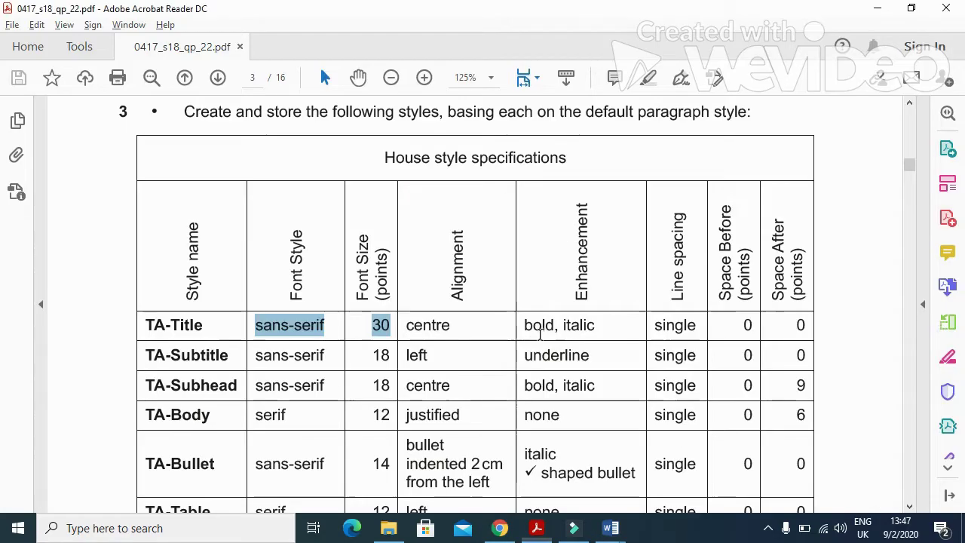
pyautogui.moveTo(655, 322)
pyautogui.mouseDown()
pyautogui.moveTo(825, 333)
pyautogui.moveTo(816, 339)
pyautogui.mouseUp()
pyautogui.hotkey('alt', 'Tab')
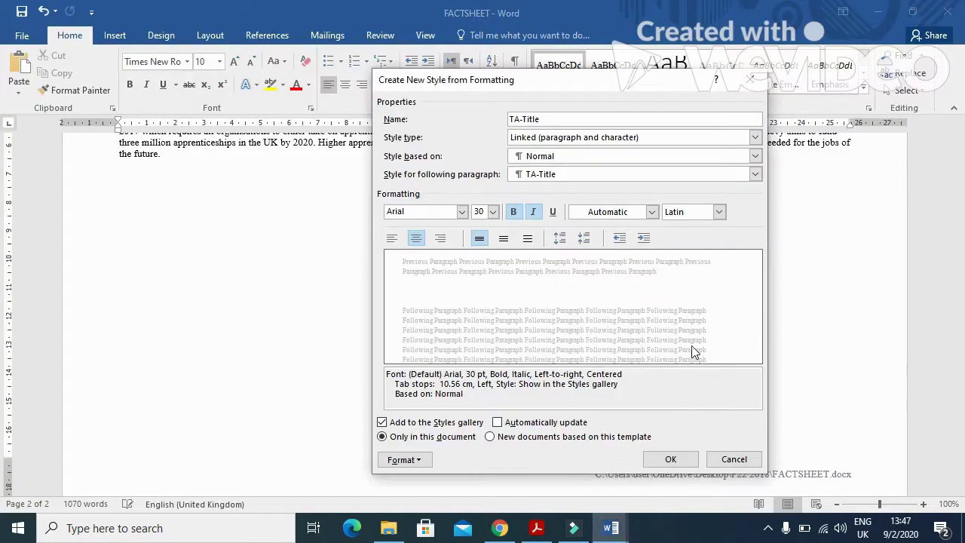
pyautogui.click(402, 460)
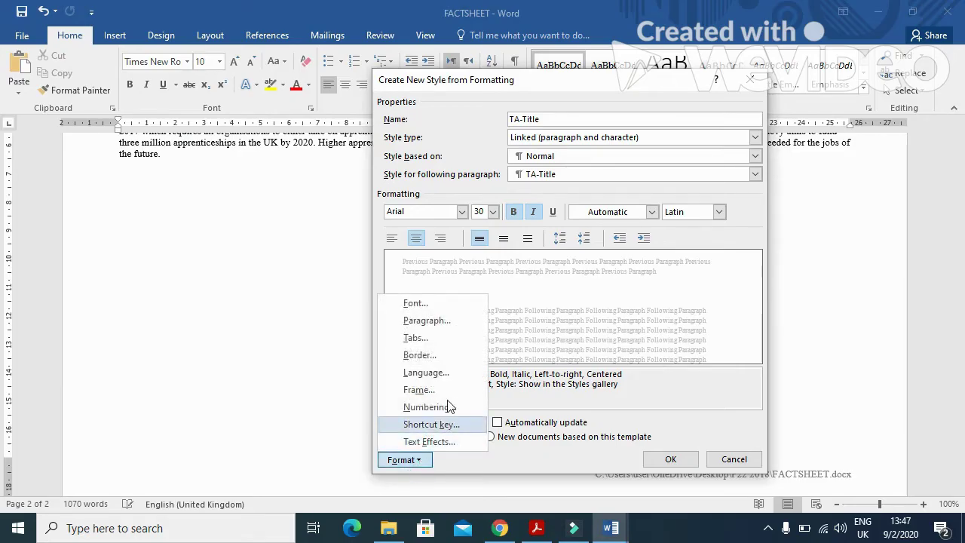
pyautogui.click(424, 320)
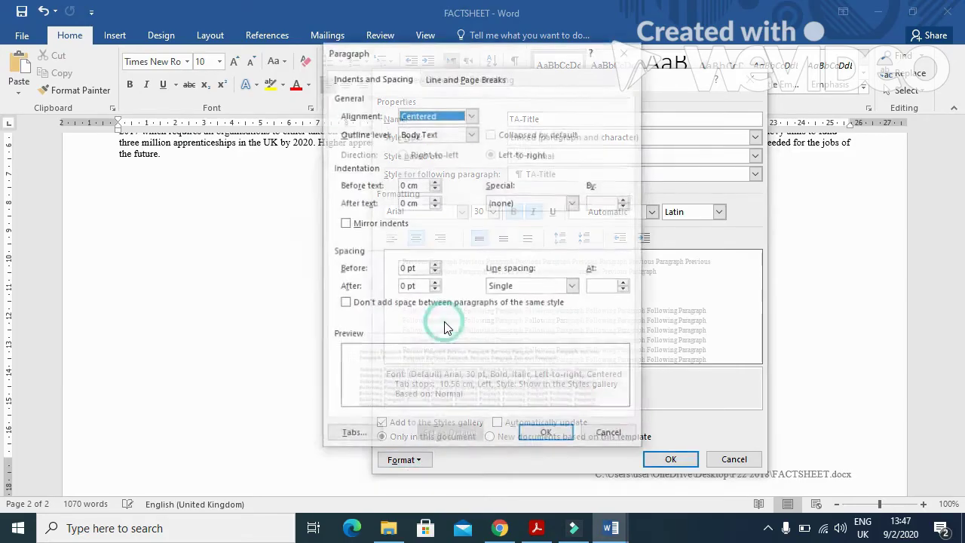
pyautogui.click(408, 269)
pyautogui.click(408, 286)
pyautogui.click(528, 288)
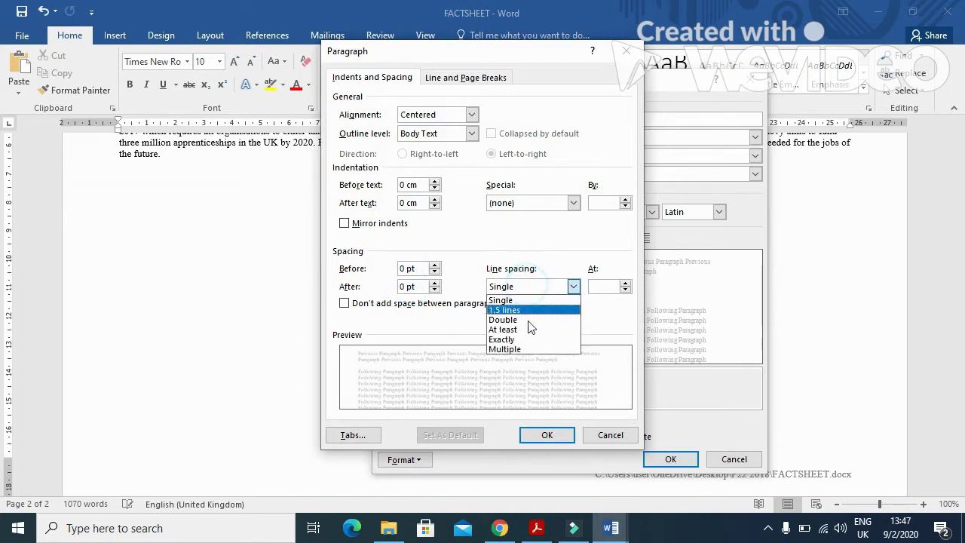
pyautogui.click(526, 299)
pyautogui.click(557, 437)
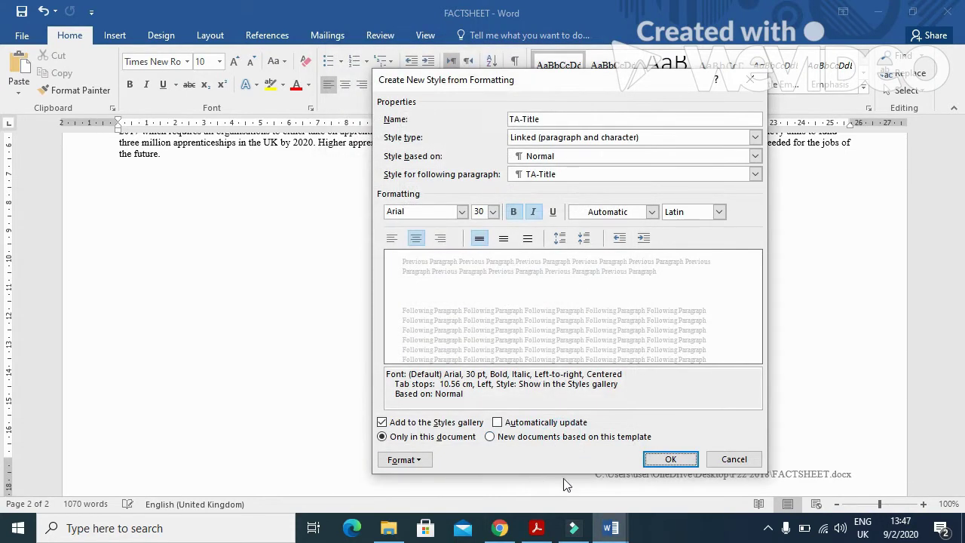
pyautogui.click(663, 458)
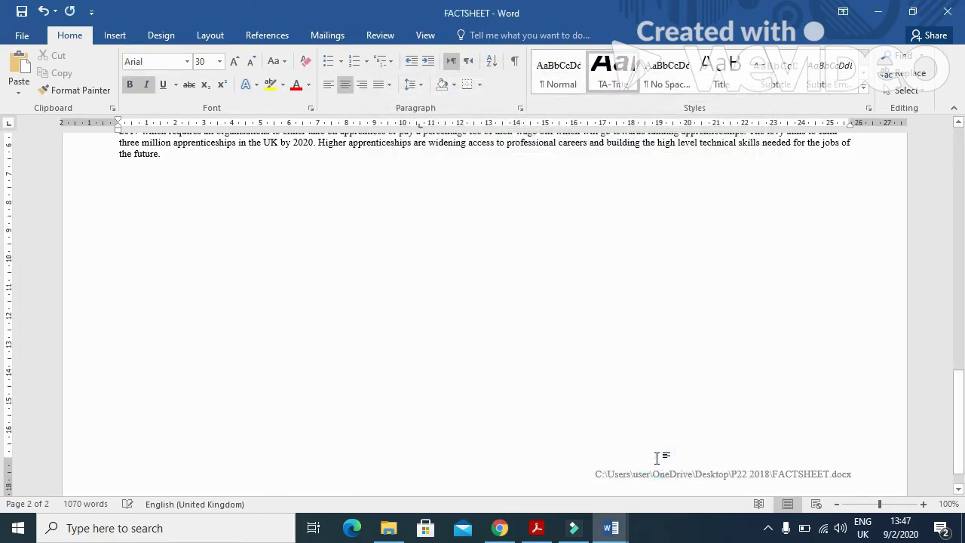
# Step: Copy the TA-Subtitle name from the PDF and start a new style with it
pyautogui.hotkey('alt', 'Tab')
pyautogui.moveTo(226, 364); pyautogui.dragTo(157, 363)
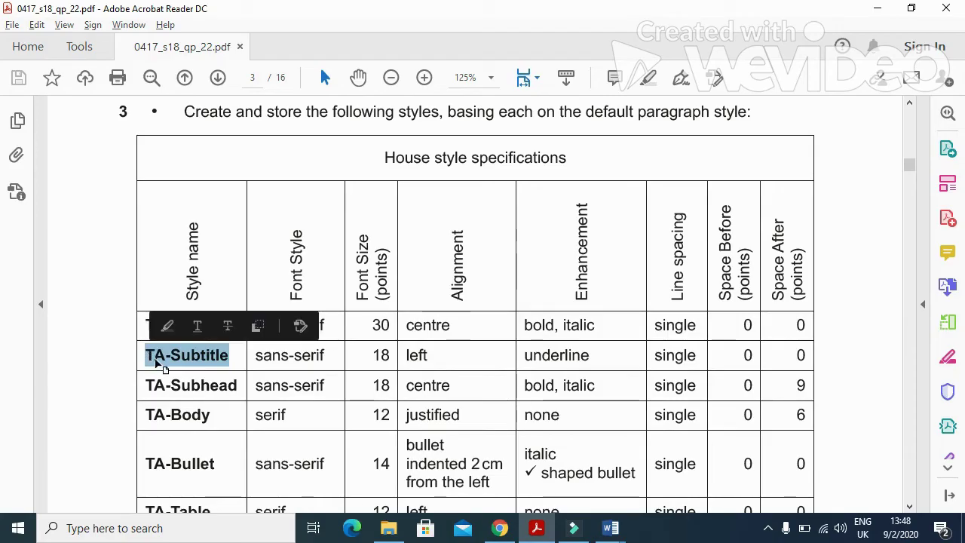
pyautogui.hotkey('alt', 'Tab')
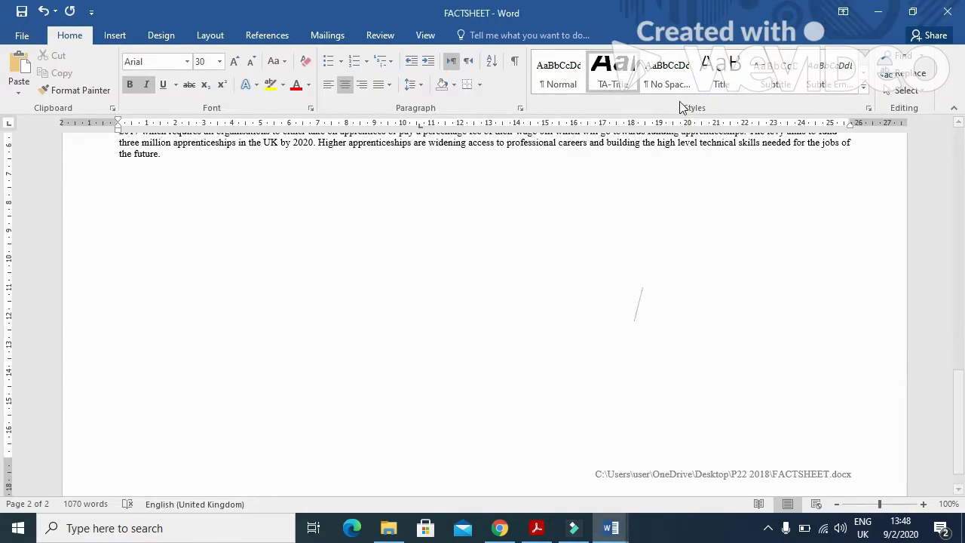
pyautogui.click(862, 93)
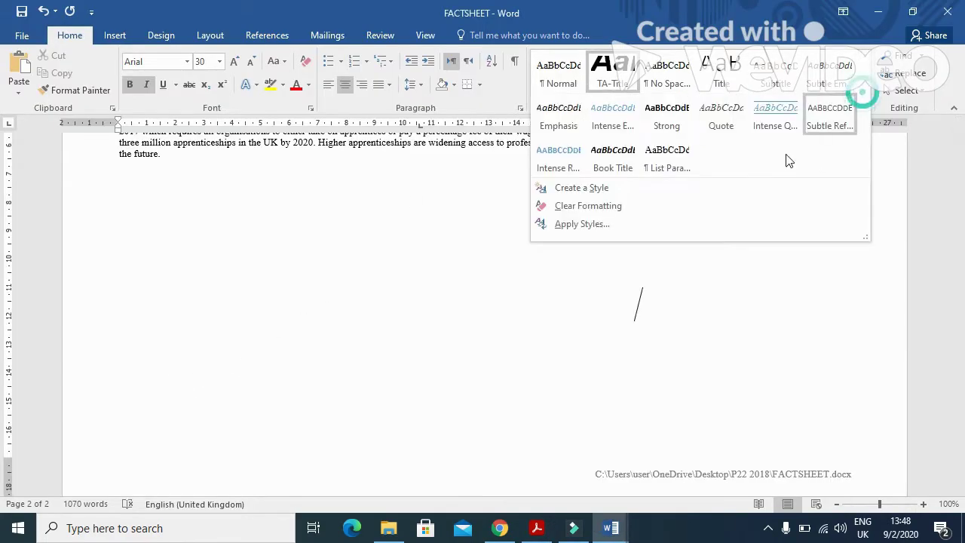
pyautogui.click(609, 188)
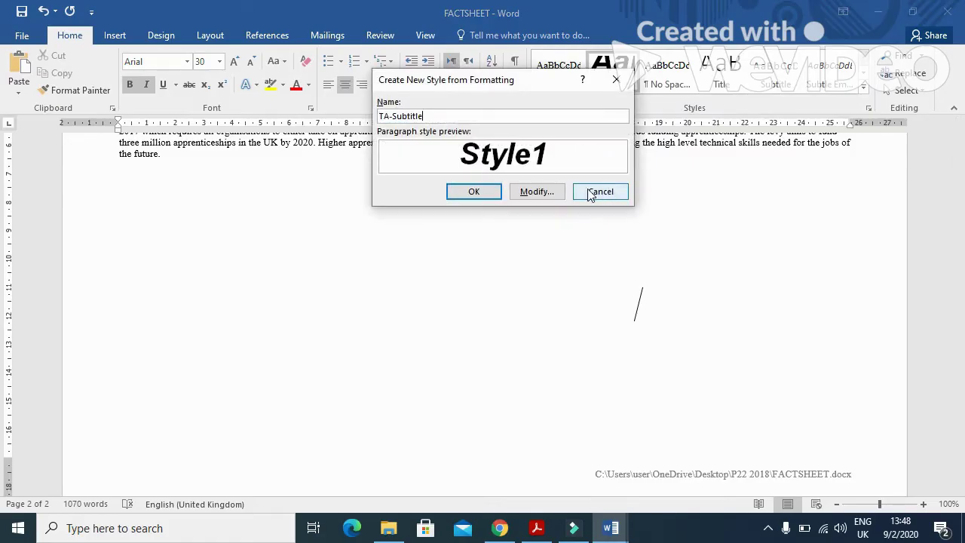
pyautogui.click(535, 191)
pyautogui.hotkey('alt', 'Tab')
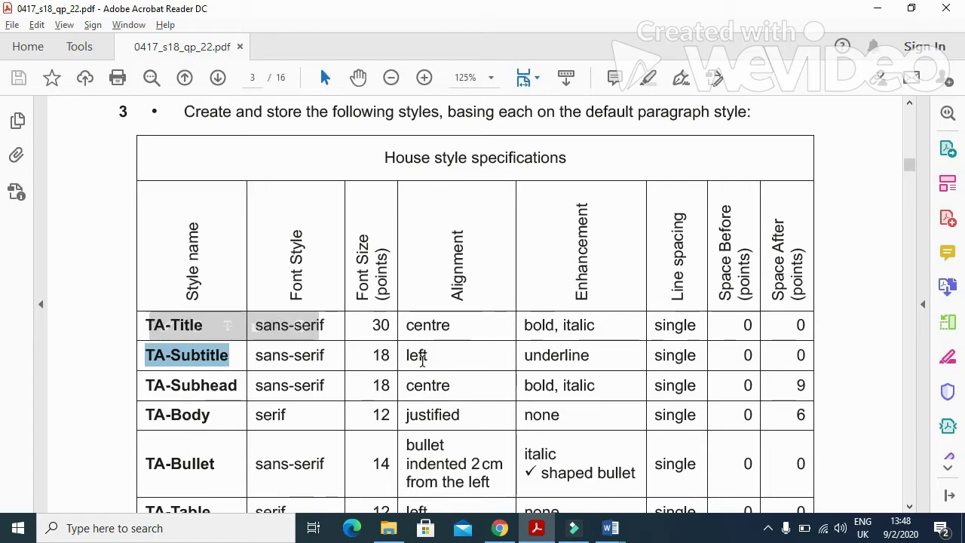
pyautogui.hotkey('alt', 'Tab')
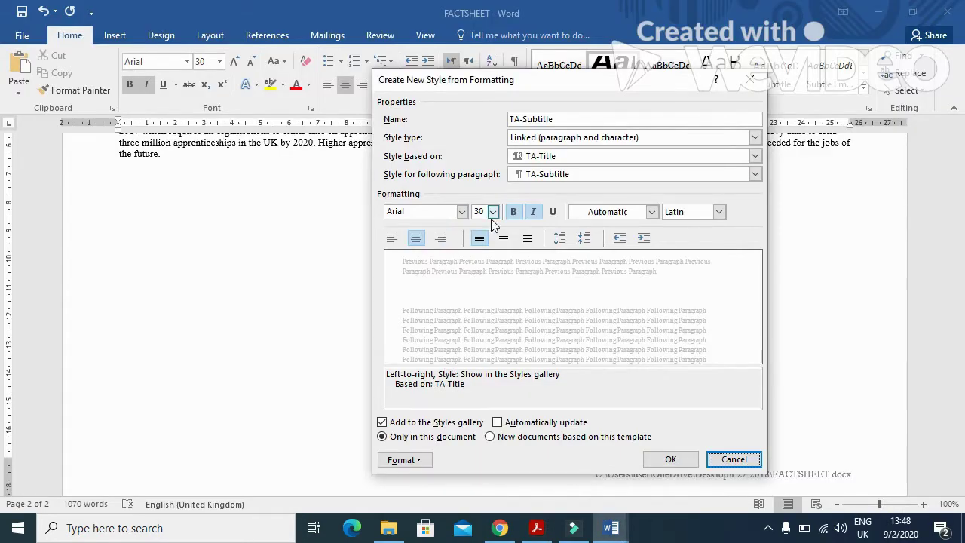
# Step: Set TA-Subtitle to 18 pt, left-aligned, not bold or italic, and underlined
pyautogui.click(493, 213)
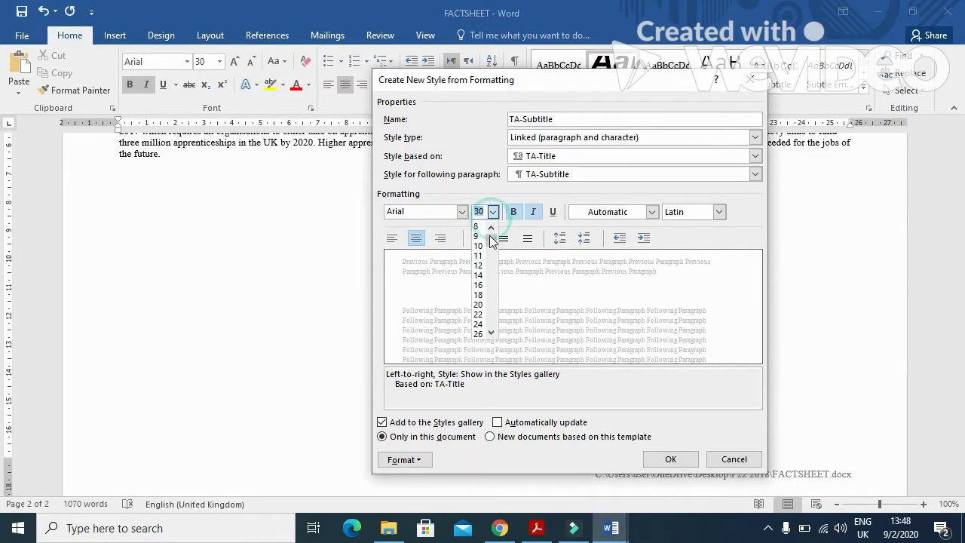
pyautogui.click(478, 295)
pyautogui.click(391, 238)
pyautogui.hotkey('alt', 'Tab')
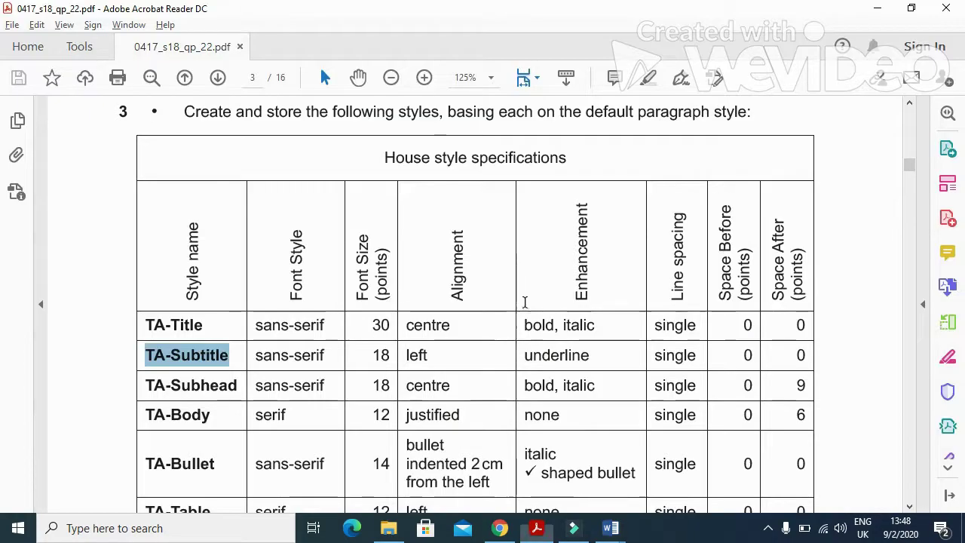
pyautogui.hotkey('alt', 'Tab')
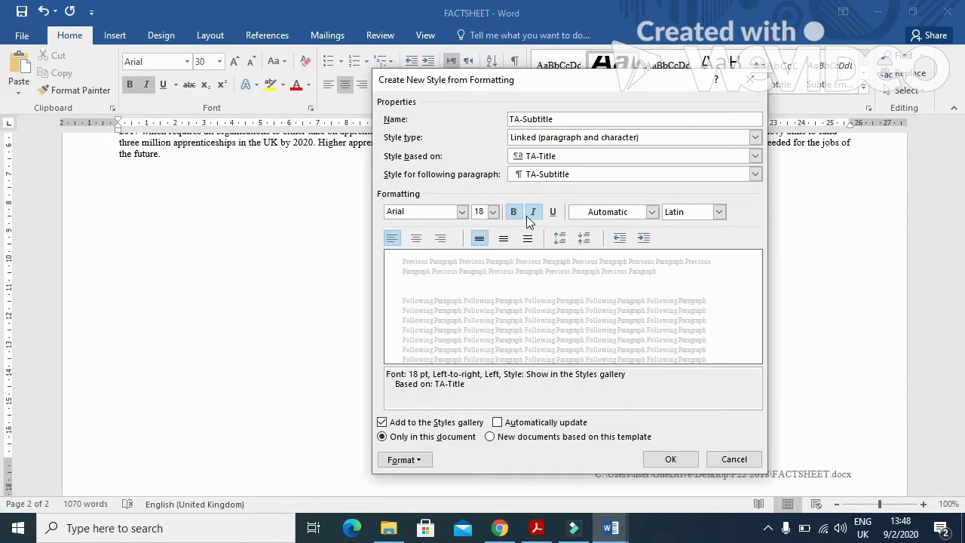
pyautogui.click(513, 214)
pyautogui.click(533, 212)
pyautogui.click(553, 212)
pyautogui.hotkey('alt', 'Tab')
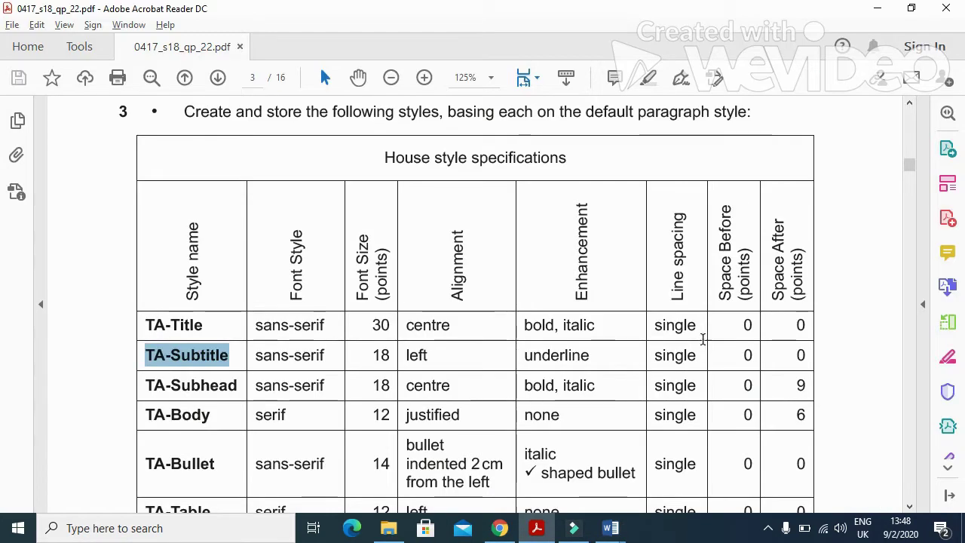
pyautogui.hotkey('alt', 'Tab')
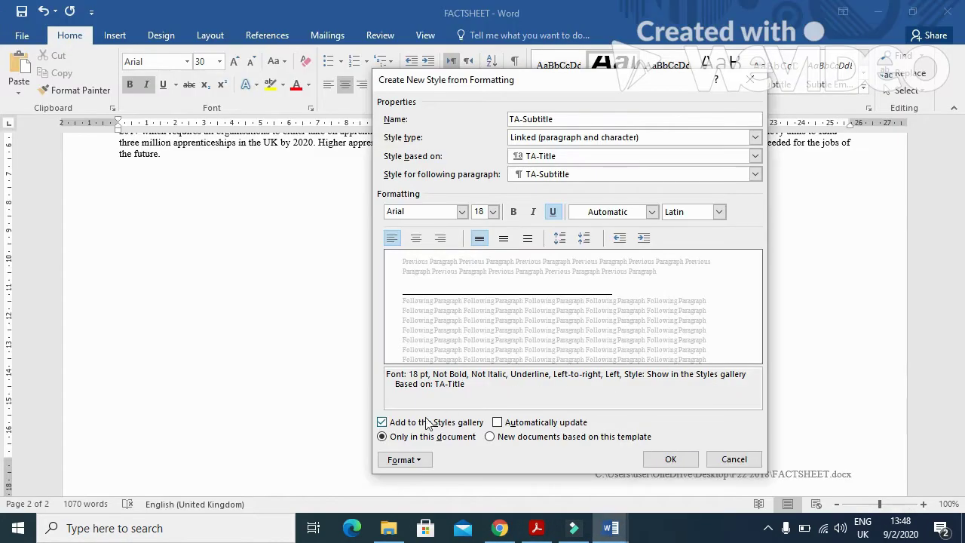
# Step: Confirm the paragraph settings and save the TA-Subtitle style
pyautogui.click(402, 459)
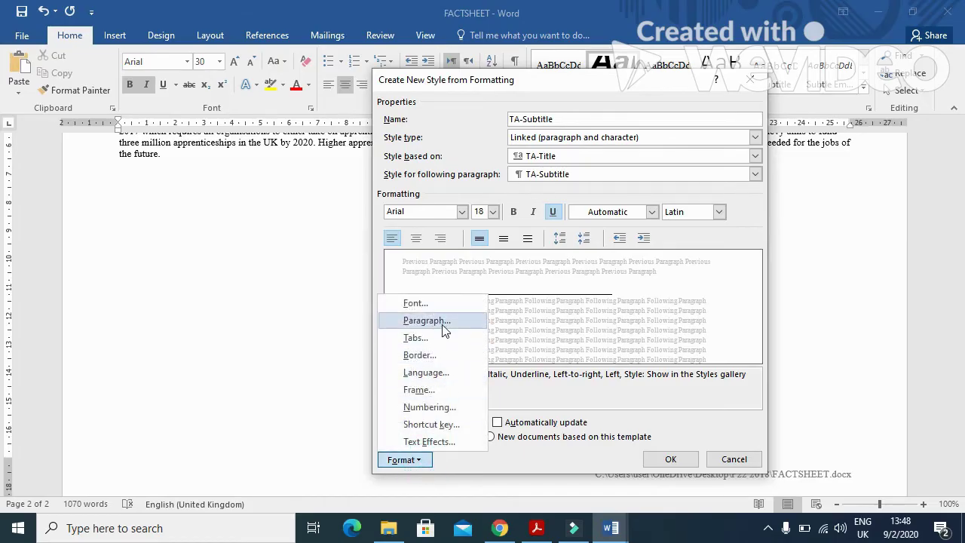
pyautogui.click(441, 326)
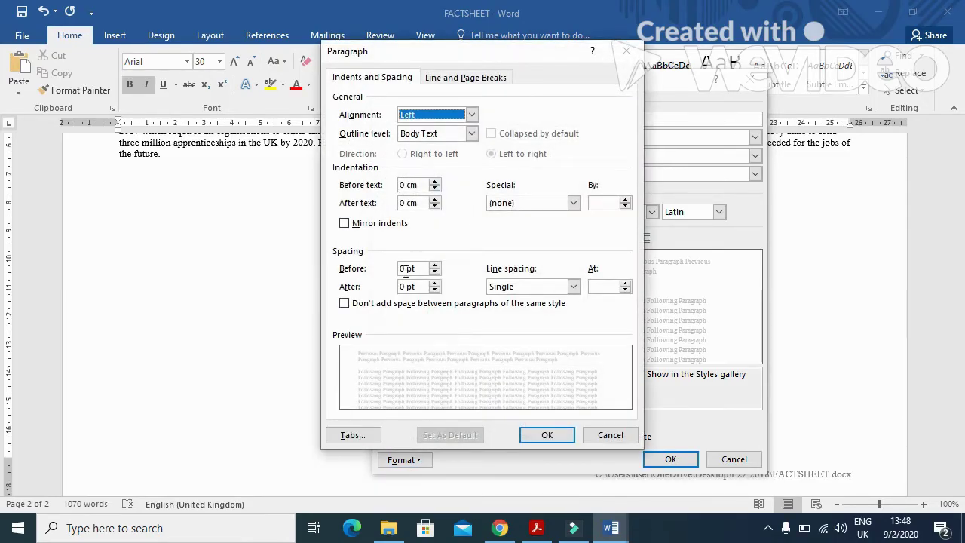
pyautogui.click(547, 435)
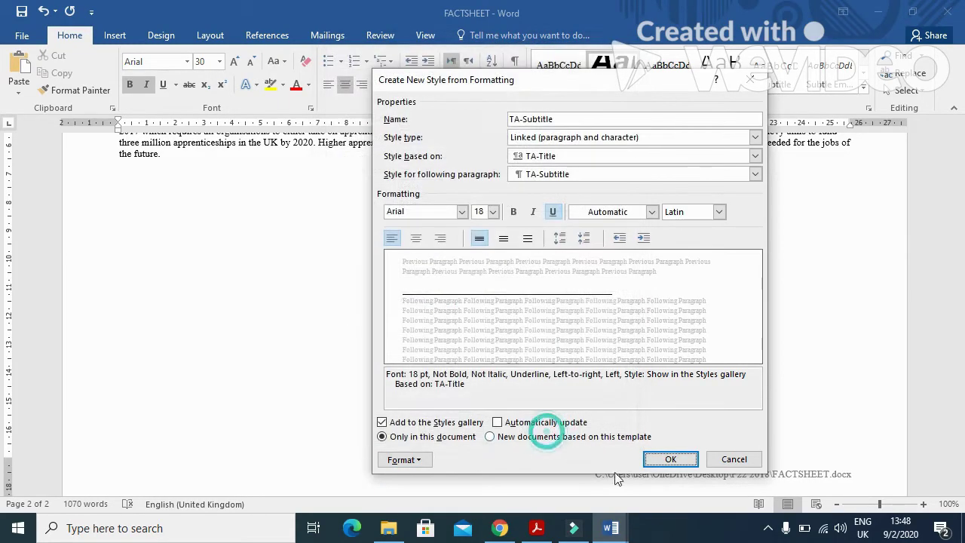
pyautogui.click(670, 460)
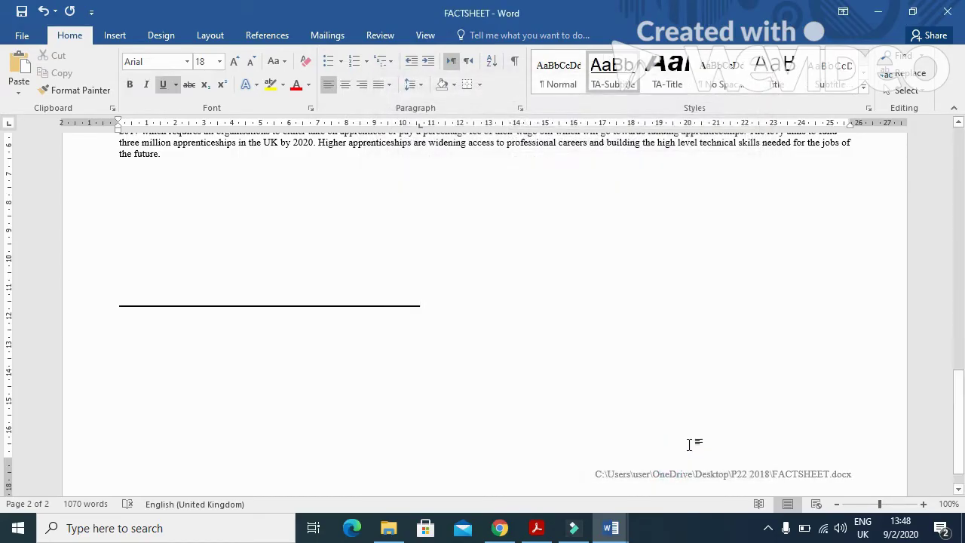
# Step: Copy the TA-Subhead name from the PDF and start a new style with it
pyautogui.click(537, 528)
pyautogui.moveTo(239, 385); pyautogui.dragTo(154, 386)
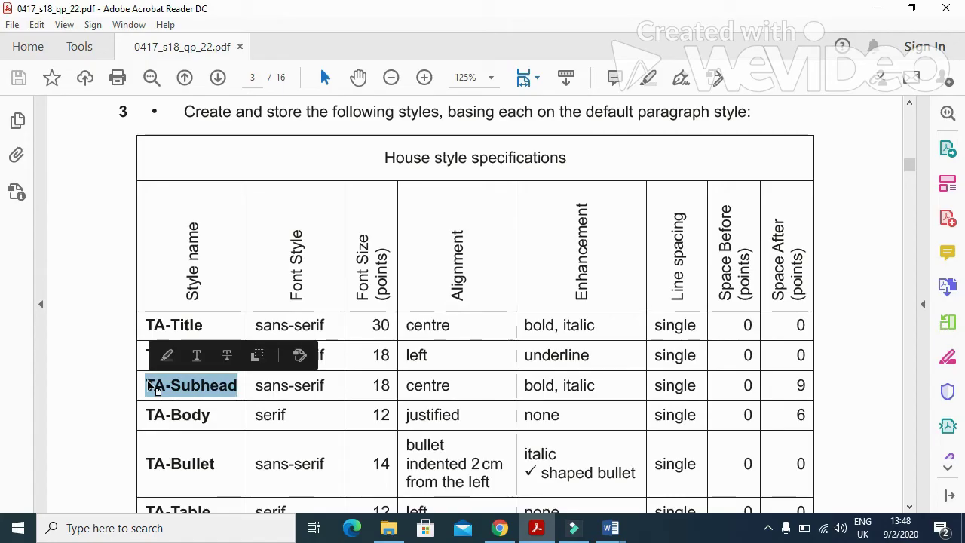
pyautogui.hotkey('alt', 'Tab')
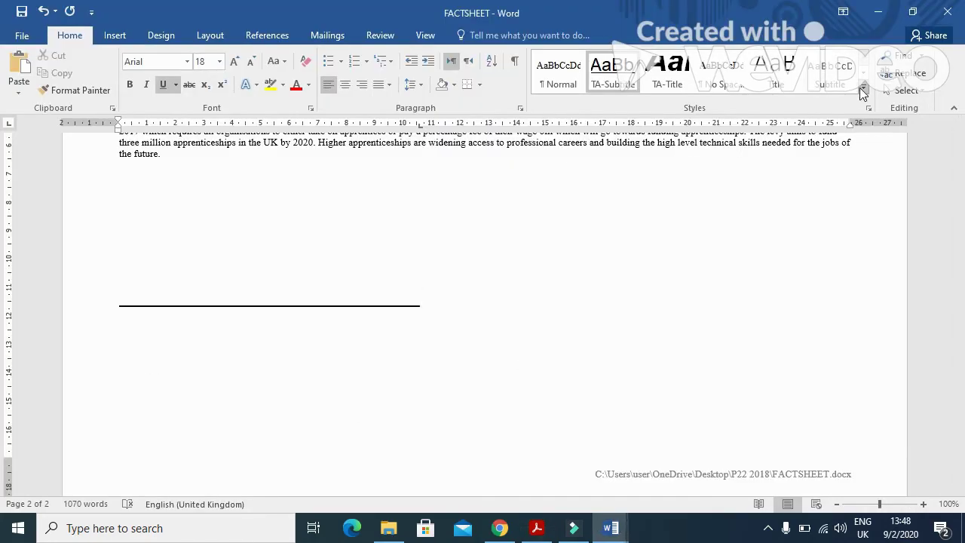
pyautogui.click(862, 87)
pyautogui.click(595, 192)
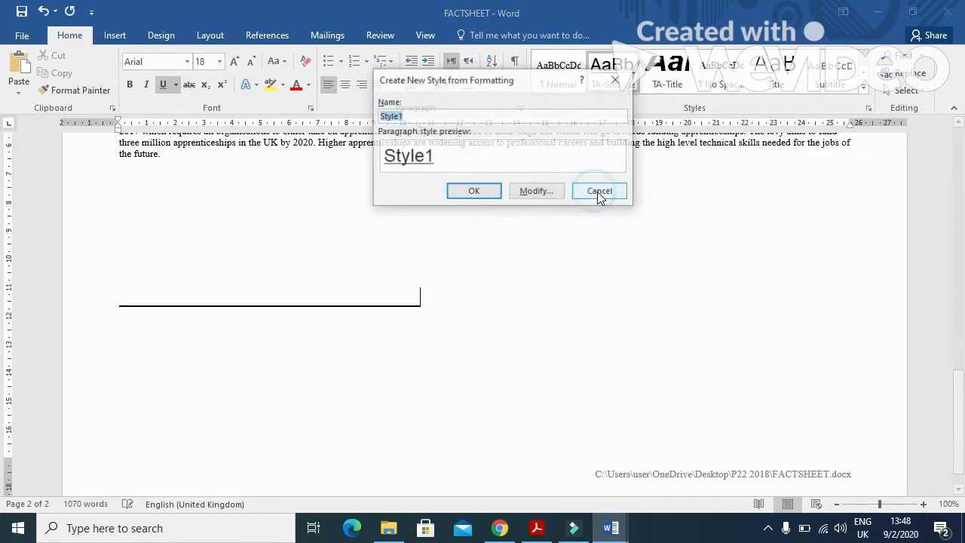
pyautogui.click(537, 191)
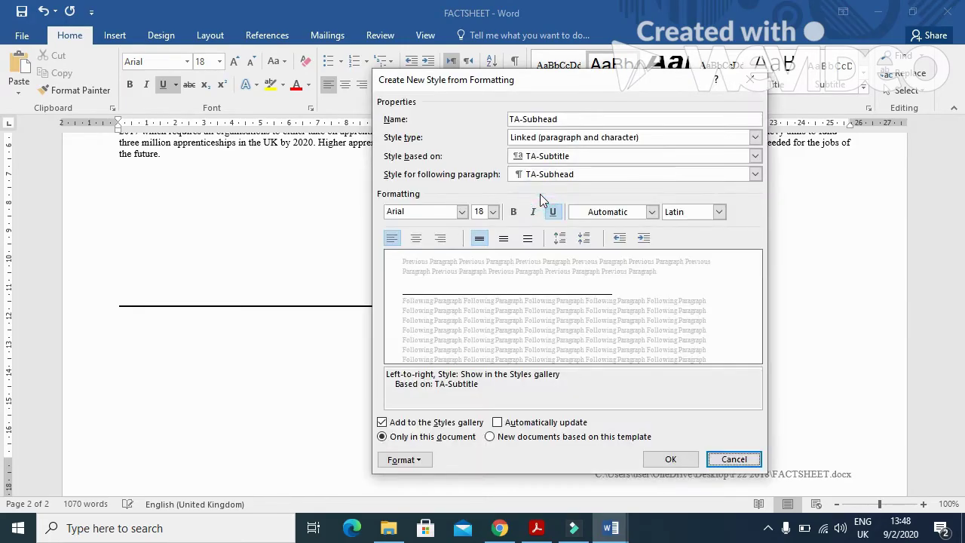
pyautogui.hotkey('alt', 'Tab')
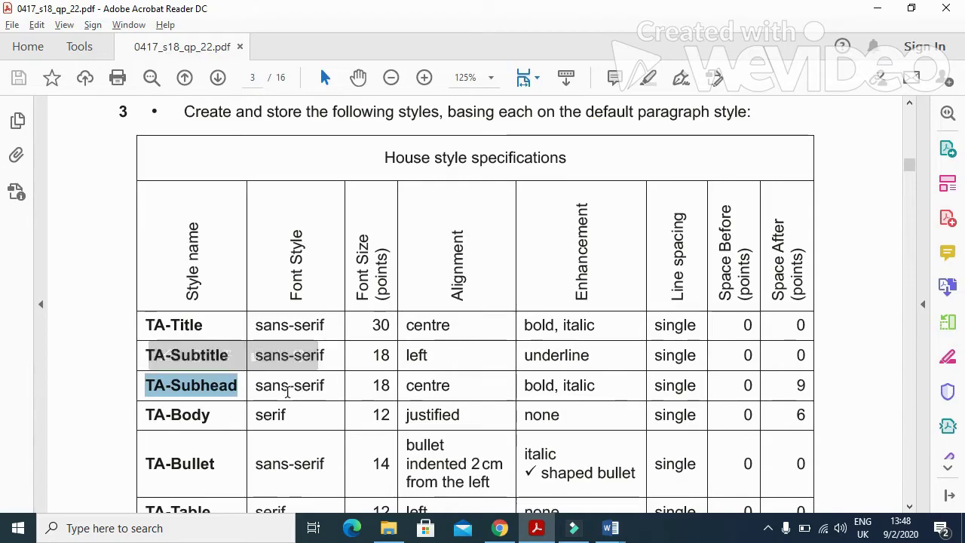
pyautogui.hotkey('alt', 'Tab')
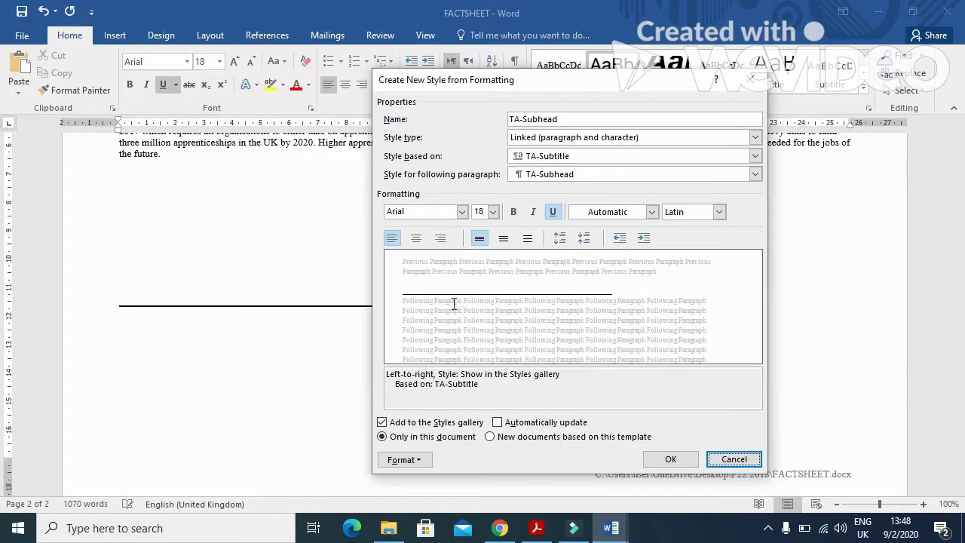
# Step: Set the TA-Subhead font to Arial at 18 pt, then recheck the house-style table
pyautogui.click(461, 212)
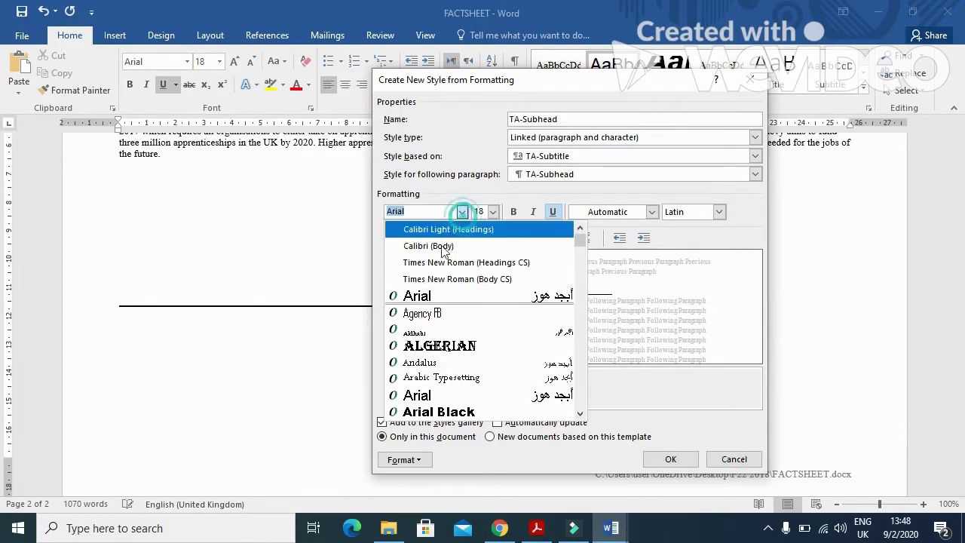
pyautogui.click(425, 294)
pyautogui.click(492, 212)
pyautogui.click(477, 295)
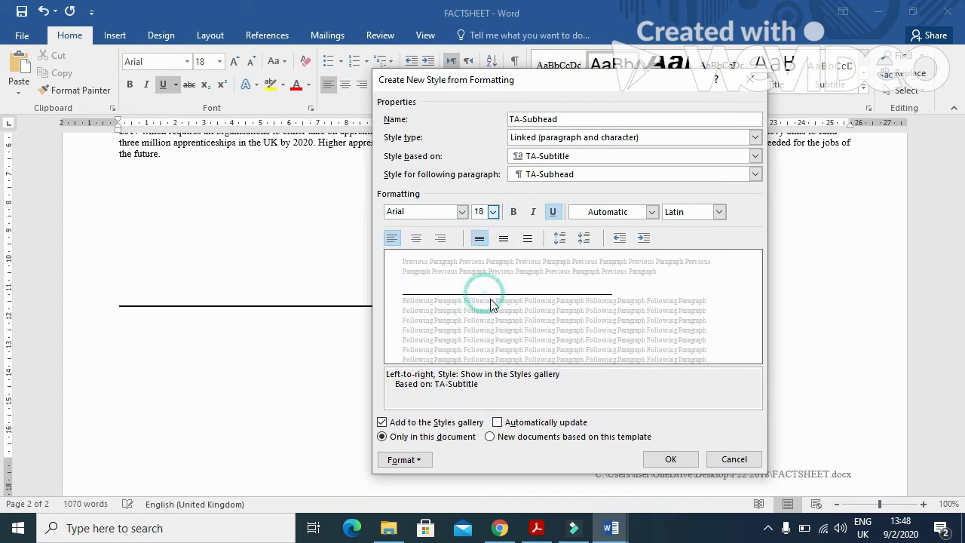
pyautogui.hotkey('alt', 'Tab')
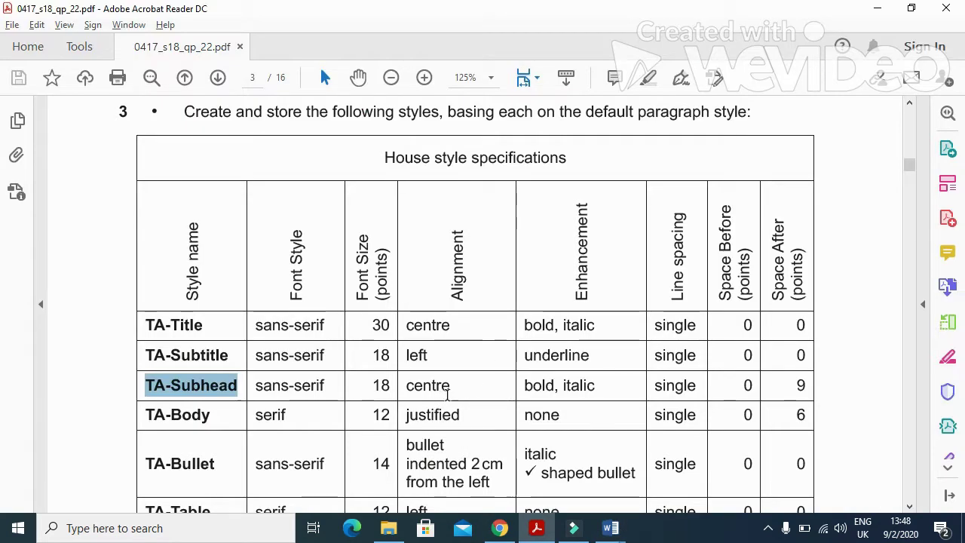
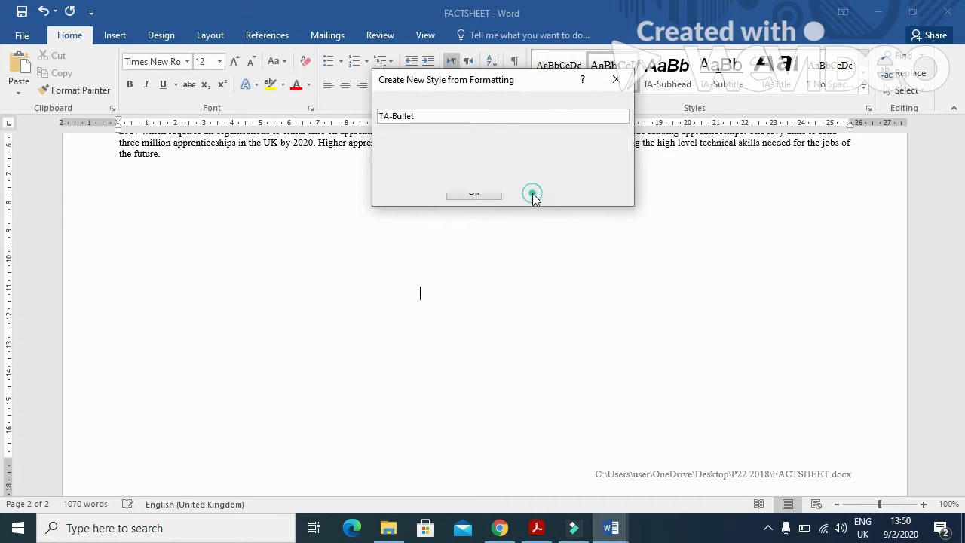
# Step: Set the TA-Bullet style's font to Arial 14 pt italic, following the PDF specification
pyautogui.hotkey('alt', 'Tab')
pyautogui.scroll(-2, 444, 350)
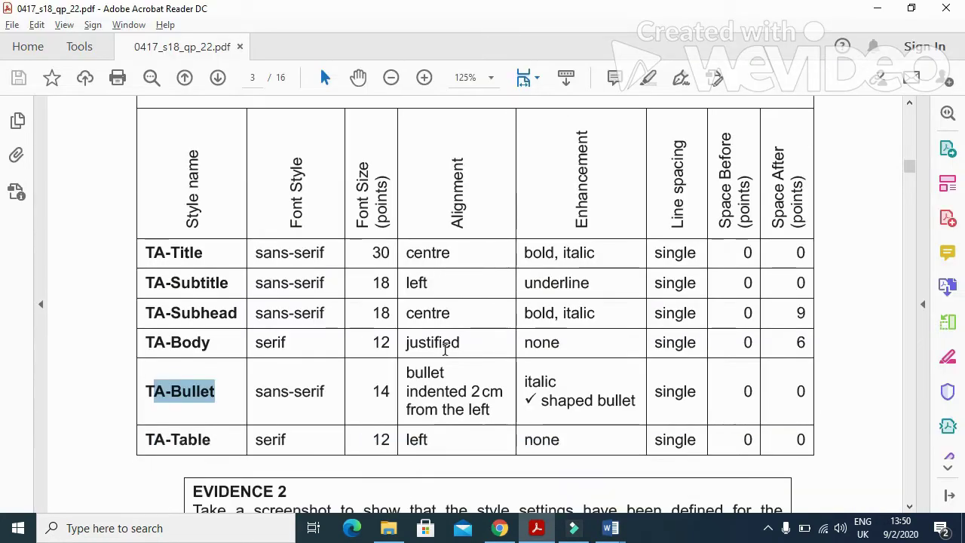
pyautogui.hotkey('alt', 'Tab')
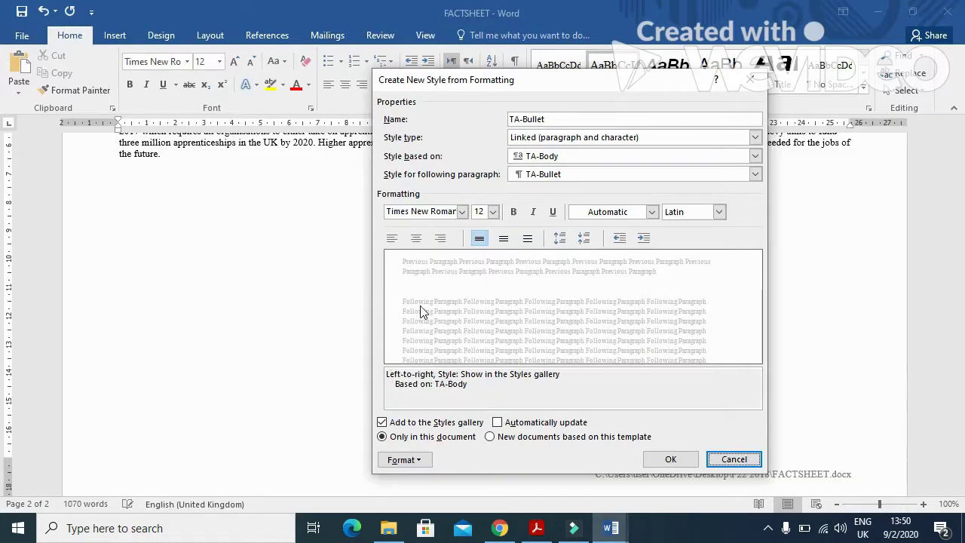
pyautogui.click(462, 212)
pyautogui.click(421, 295)
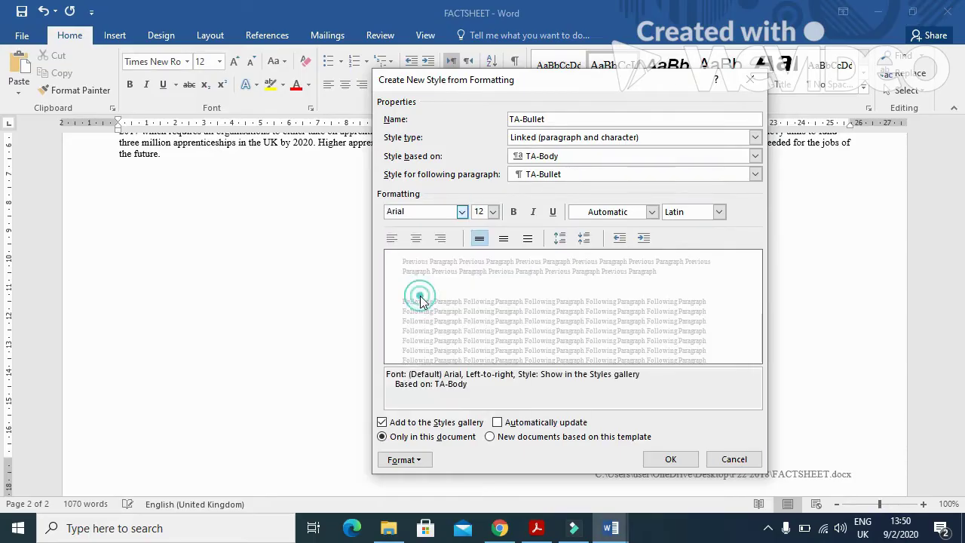
pyautogui.click(493, 212)
pyautogui.click(480, 276)
pyautogui.hotkey('alt', 'Tab')
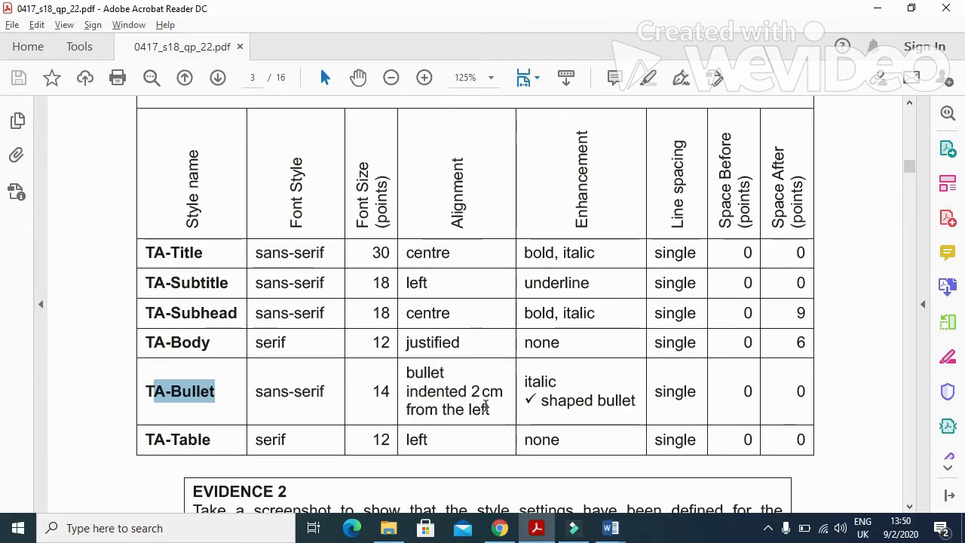
pyautogui.hotkey('alt', 'Tab')
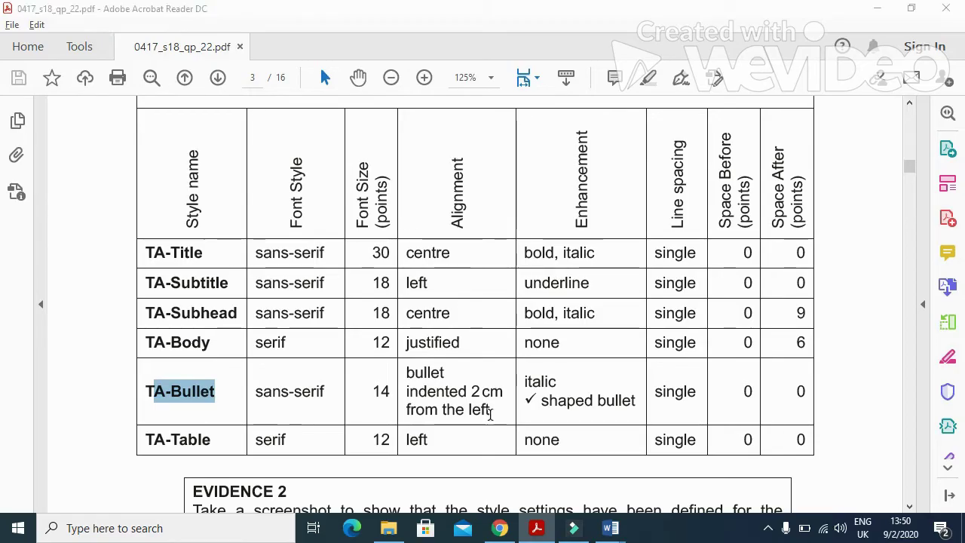
pyautogui.click(534, 212)
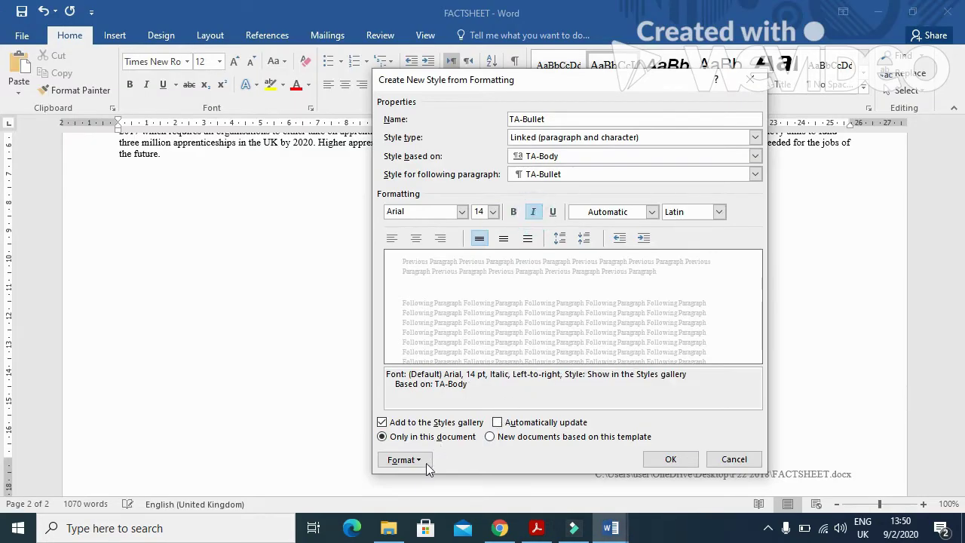
pyautogui.hotkey('alt', 'Tab')
pyautogui.hotkey('alt', 'Tab')
# Step: Give the TA-Bullet style a check-mark bullet
pyautogui.click(404, 459)
pyautogui.click(428, 402)
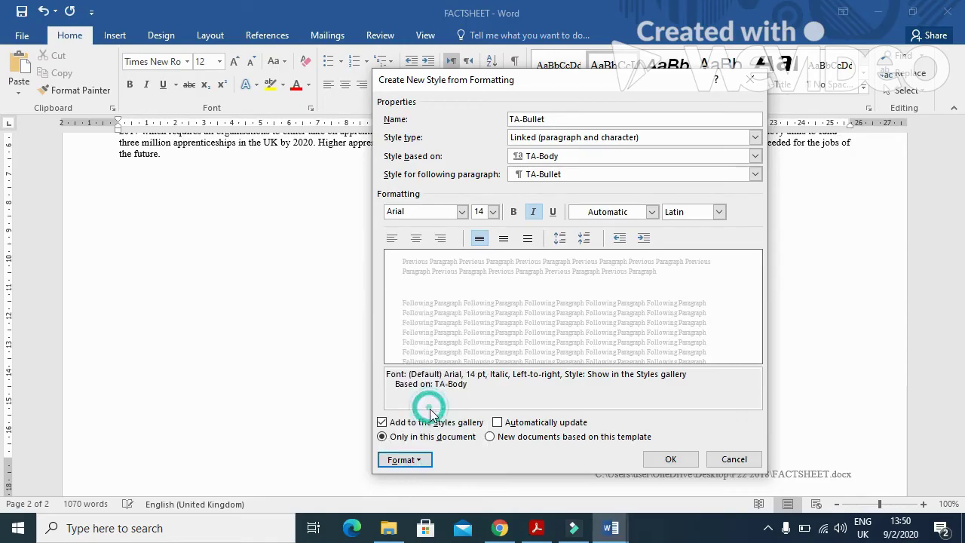
pyautogui.click(530, 153)
pyautogui.click(523, 243)
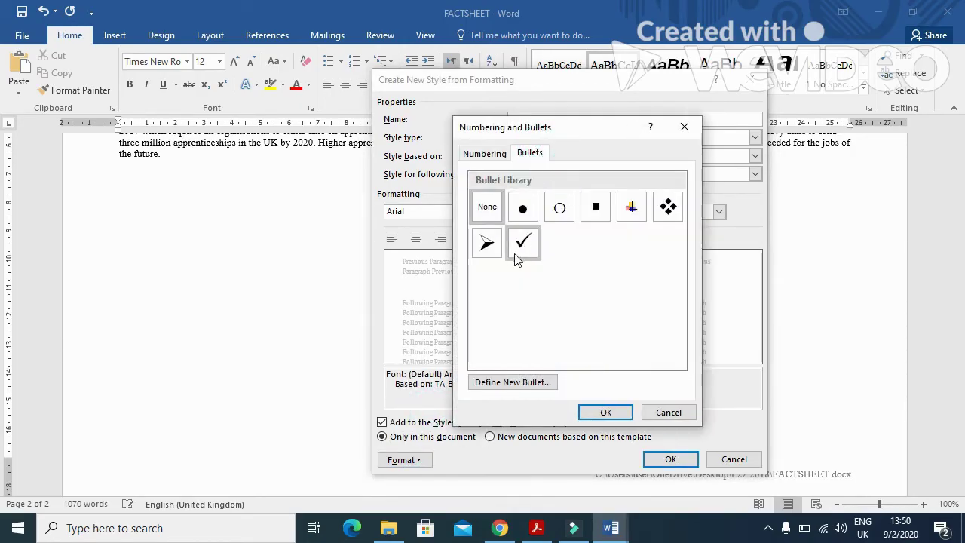
pyautogui.click(605, 412)
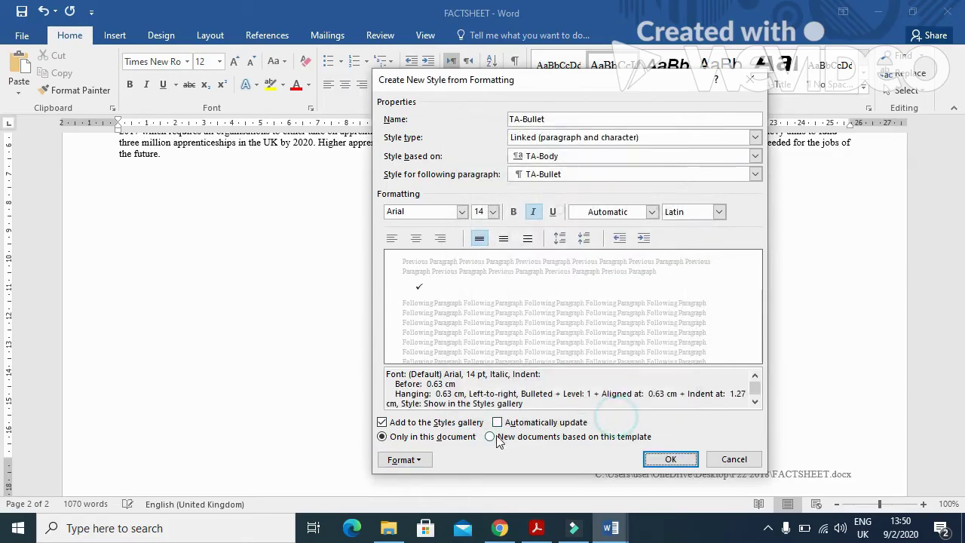
# Step: Indent the style 2 cm with 0 pt space after, and finish creating TA-Bullet
pyautogui.click(419, 460)
pyautogui.click(444, 323)
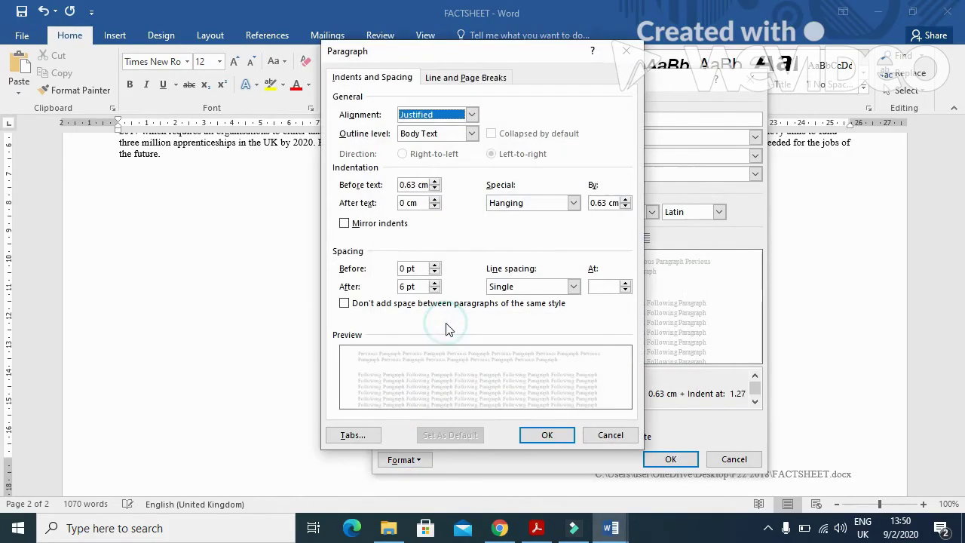
pyautogui.hotkey('alt', 'Tab')
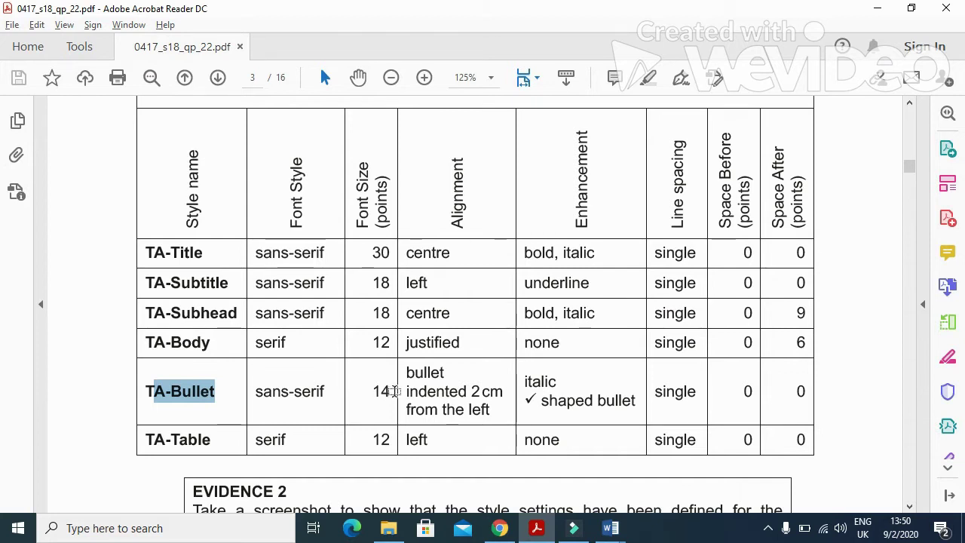
pyautogui.hotkey('alt', 'Tab')
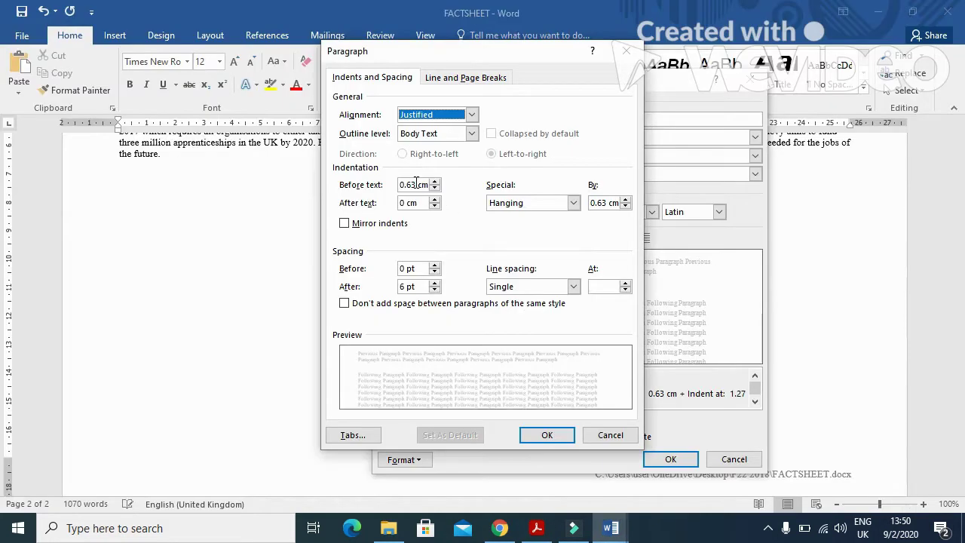
pyautogui.doubleClick(416, 185)
pyautogui.write('2')
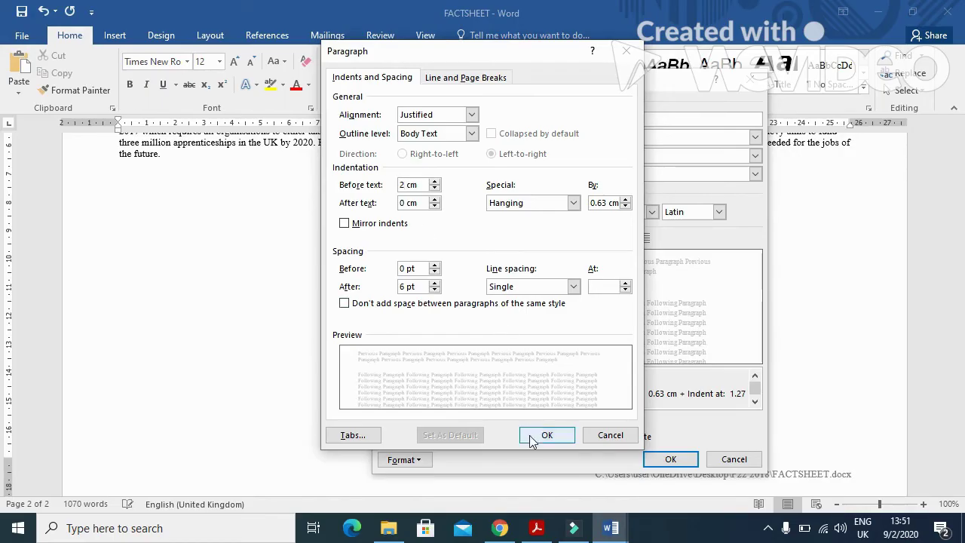
pyautogui.hotkey('alt', 'Tab')
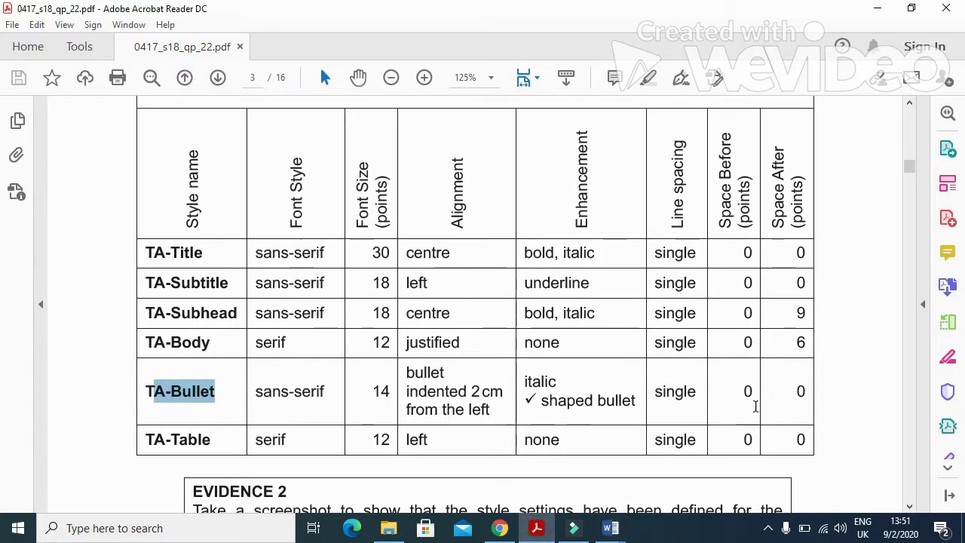
pyautogui.hotkey('alt', 'Tab')
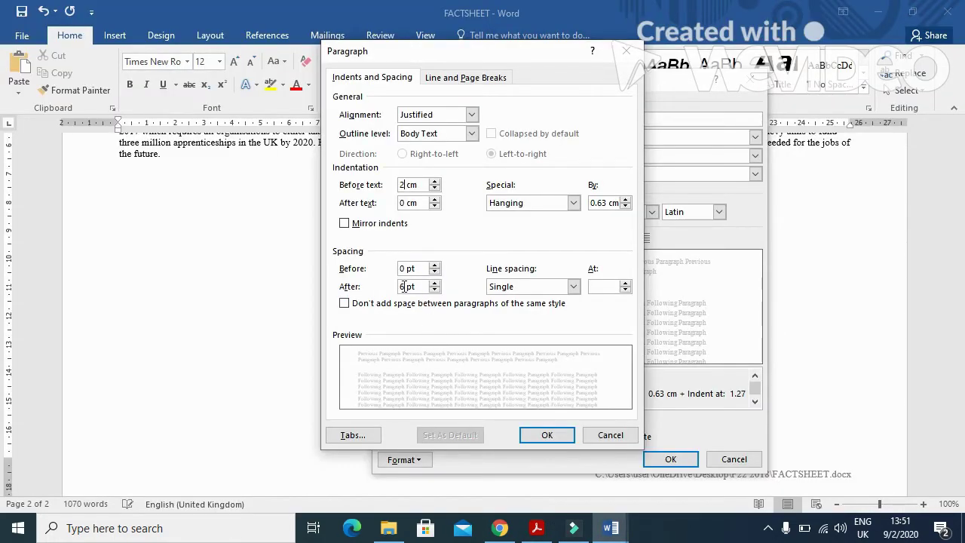
pyautogui.moveTo(407, 286); pyautogui.dragTo(392, 291)
pyautogui.click(547, 437)
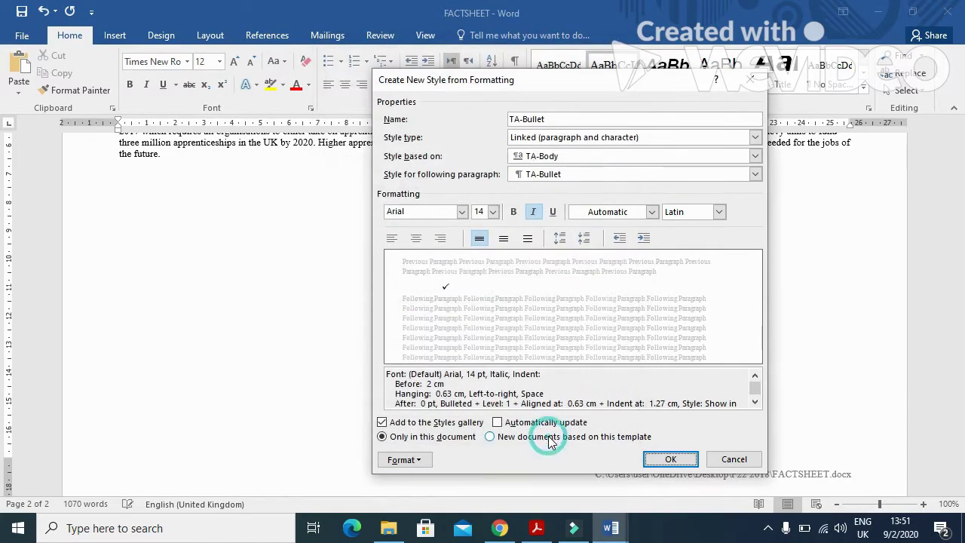
pyautogui.click(674, 460)
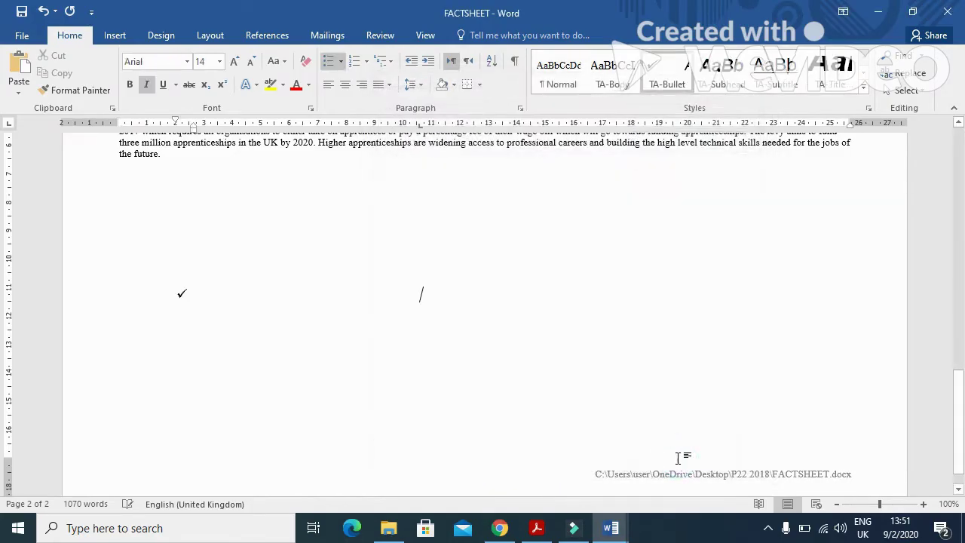
# Step: Copy the TA-Table name from the PDF and start a new style with it
pyautogui.hotkey('alt', 'Tab')
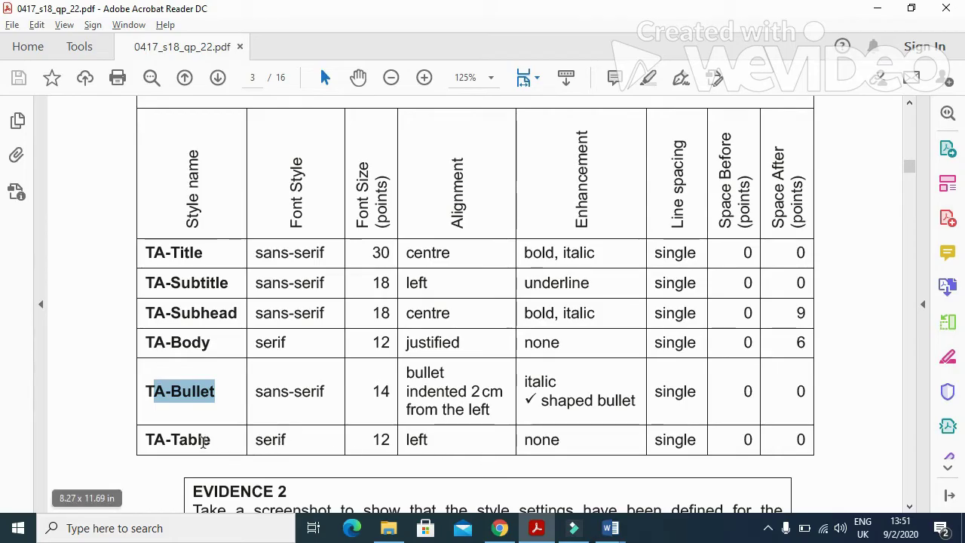
pyautogui.doubleClick(212, 440)
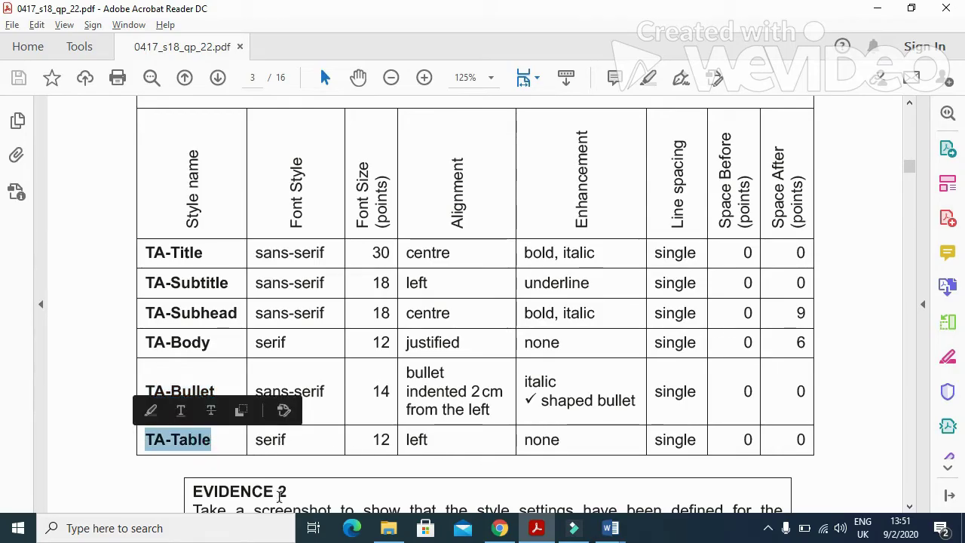
pyautogui.hotkey('alt', 'Tab')
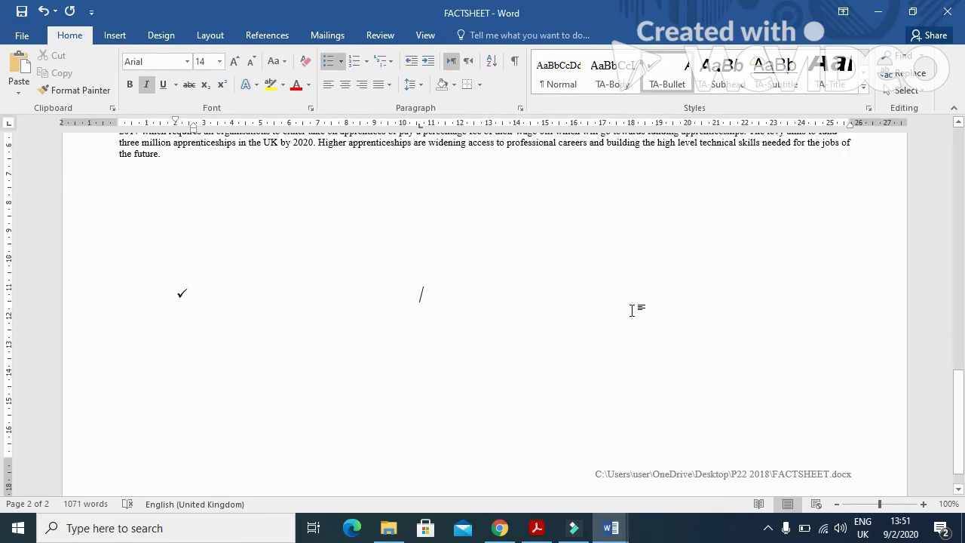
pyautogui.click(864, 89)
pyautogui.click(627, 225)
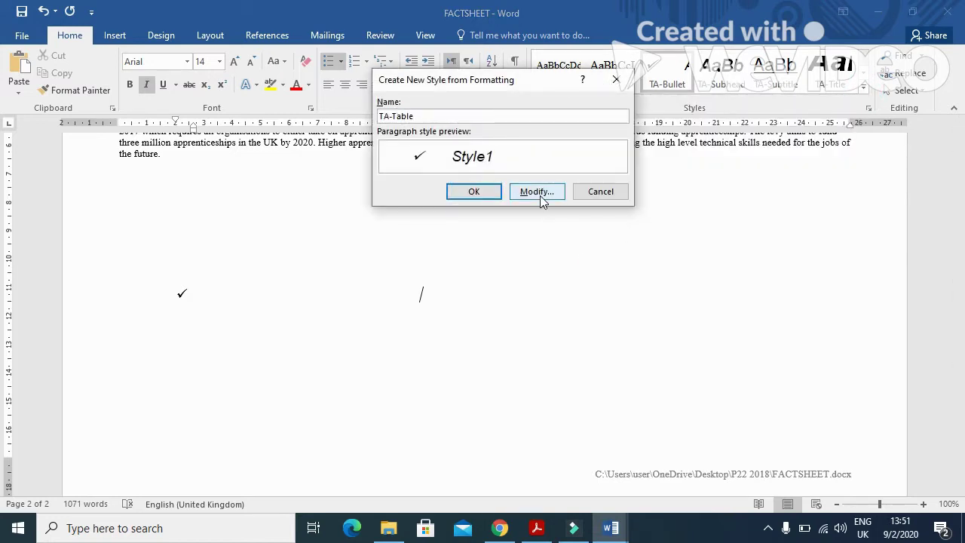
pyautogui.click(540, 194)
# Step: Set the TA-Table font to Times New Roman 12 pt, not italic
pyautogui.hotkey('alt', 'Tab')
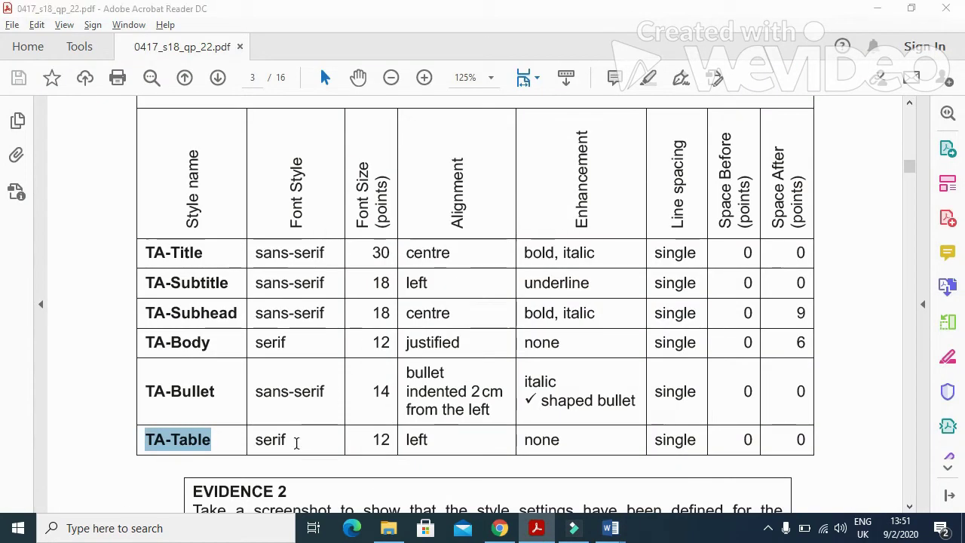
pyautogui.hotkey('alt', 'Tab')
pyautogui.click(461, 214)
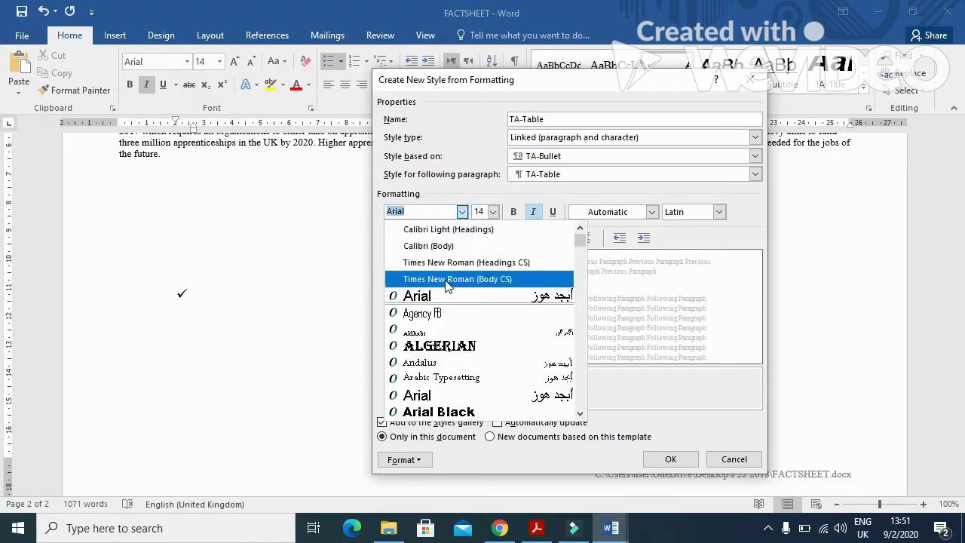
pyautogui.click(445, 278)
pyautogui.click(492, 212)
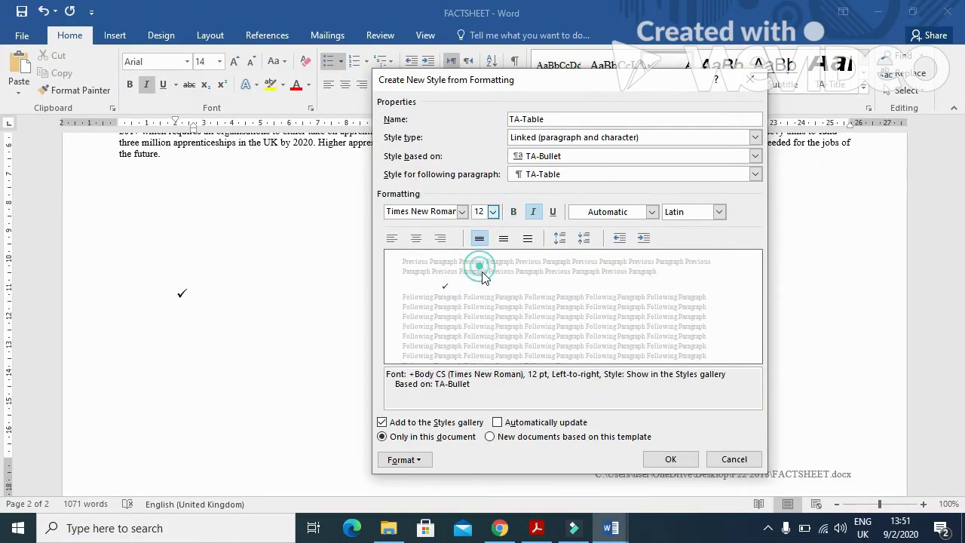
pyautogui.click(478, 265)
pyautogui.hotkey('alt', 'Tab')
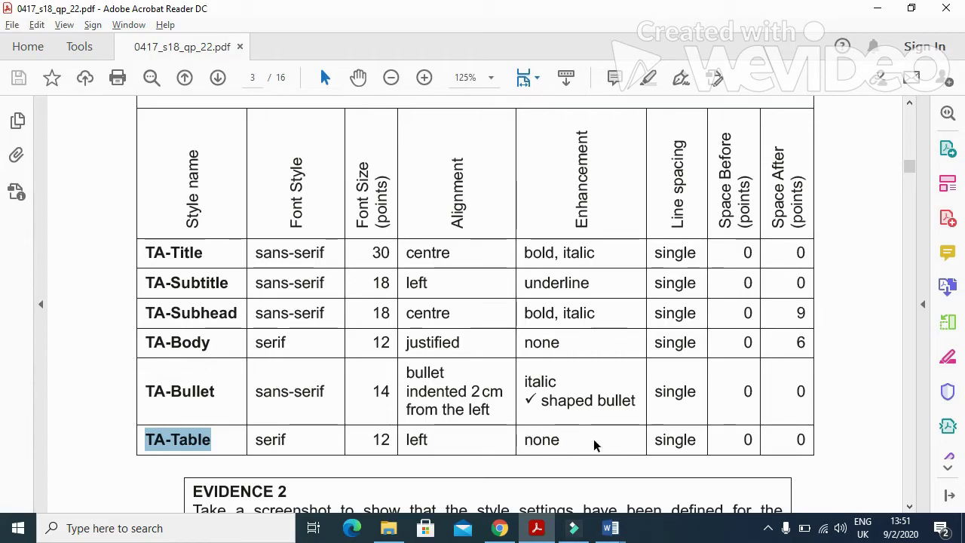
pyautogui.hotkey('alt', 'Tab')
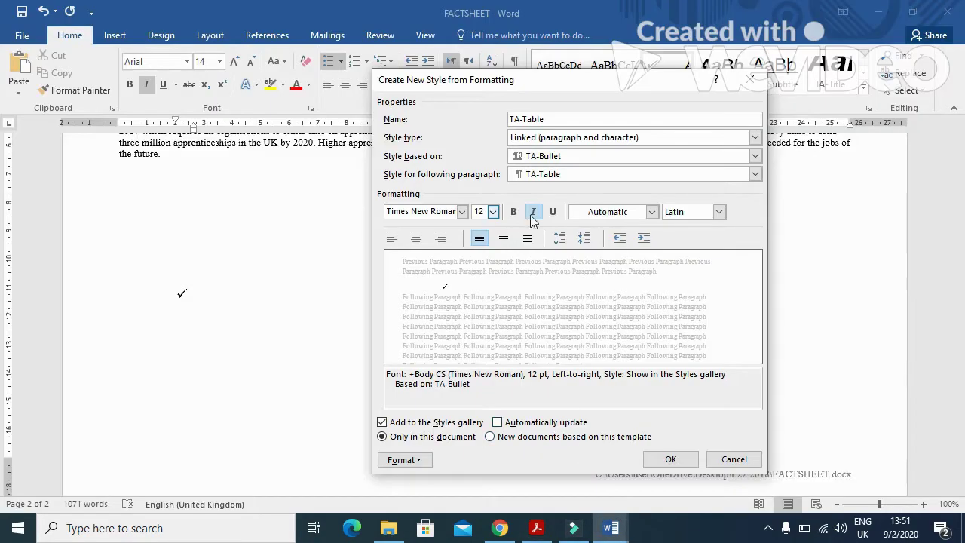
pyautogui.click(533, 213)
# Step: Keep TA-Table's line spacing single and finish creating the style
pyautogui.click(401, 459)
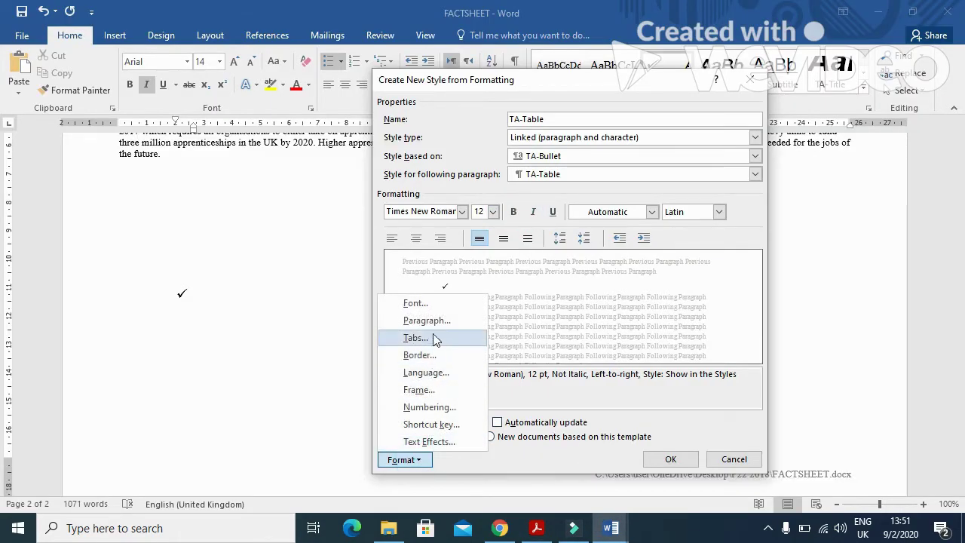
pyautogui.click(430, 321)
pyautogui.click(405, 268)
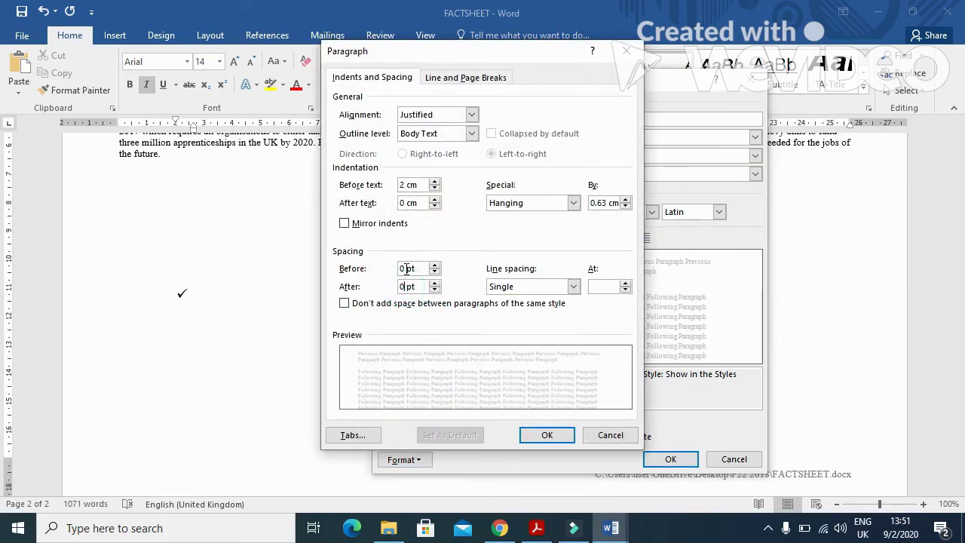
pyautogui.click(501, 288)
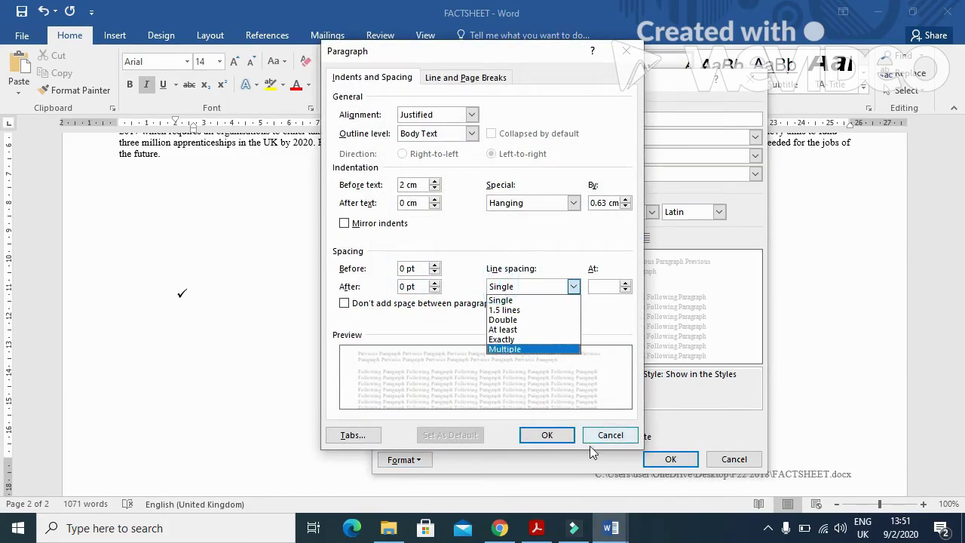
pyautogui.click(527, 298)
pyautogui.click(554, 437)
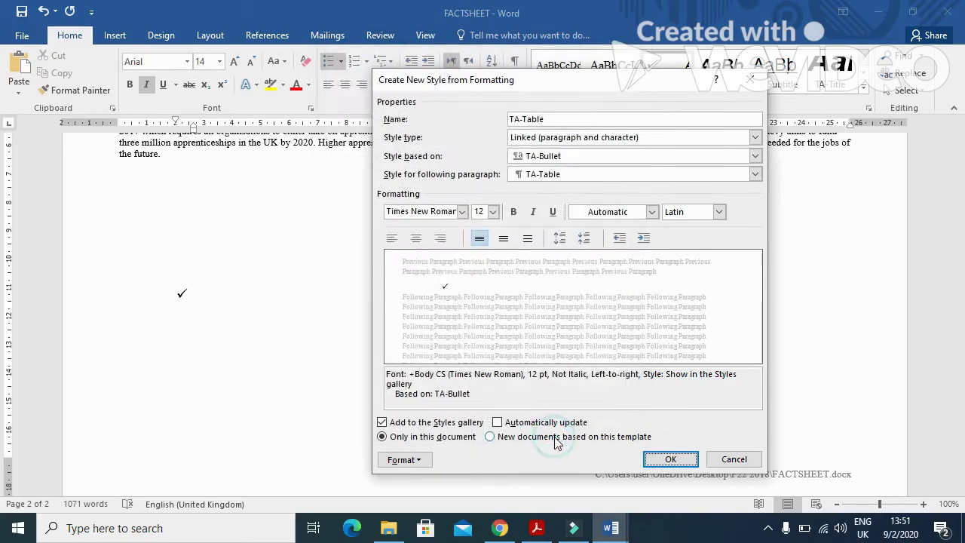
pyautogui.click(670, 459)
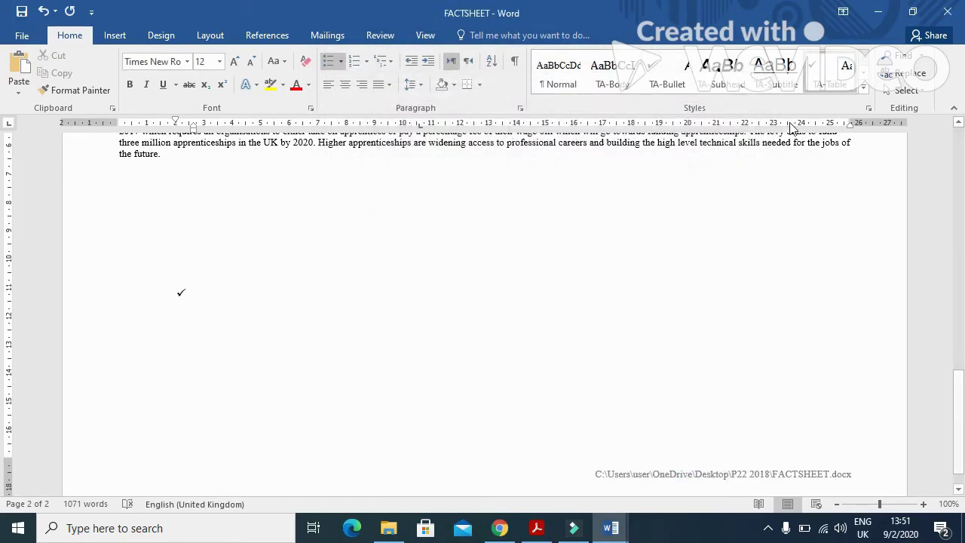
# Step: Modify TA-Table so it has no bullet, removing the check-mark
pyautogui.rightClick(821, 75)
pyautogui.click(686, 101)
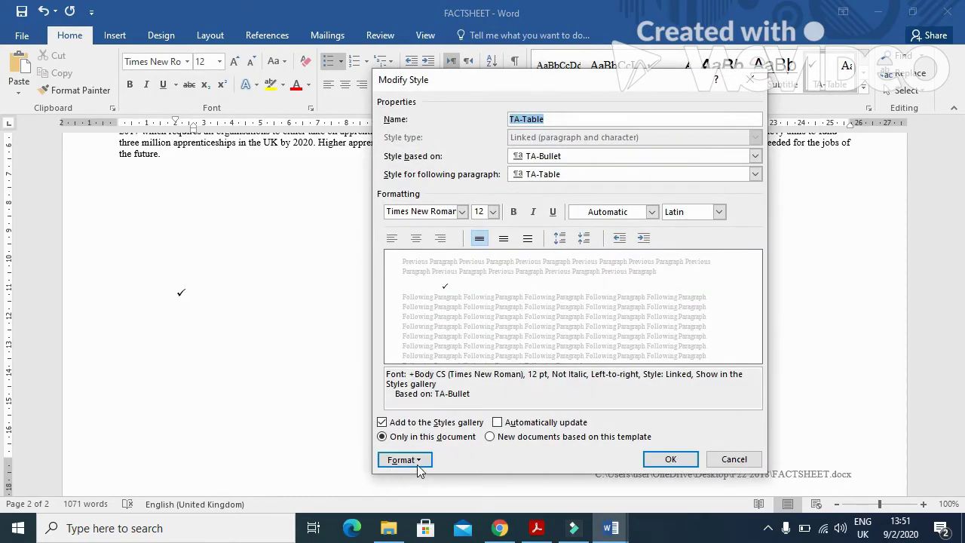
pyautogui.click(416, 465)
pyautogui.click(427, 411)
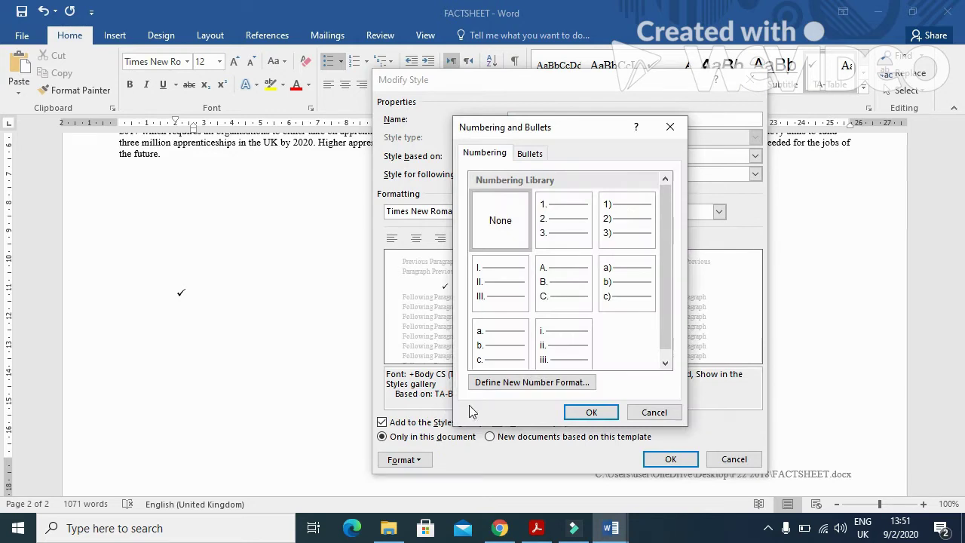
pyautogui.click(530, 153)
pyautogui.click(490, 213)
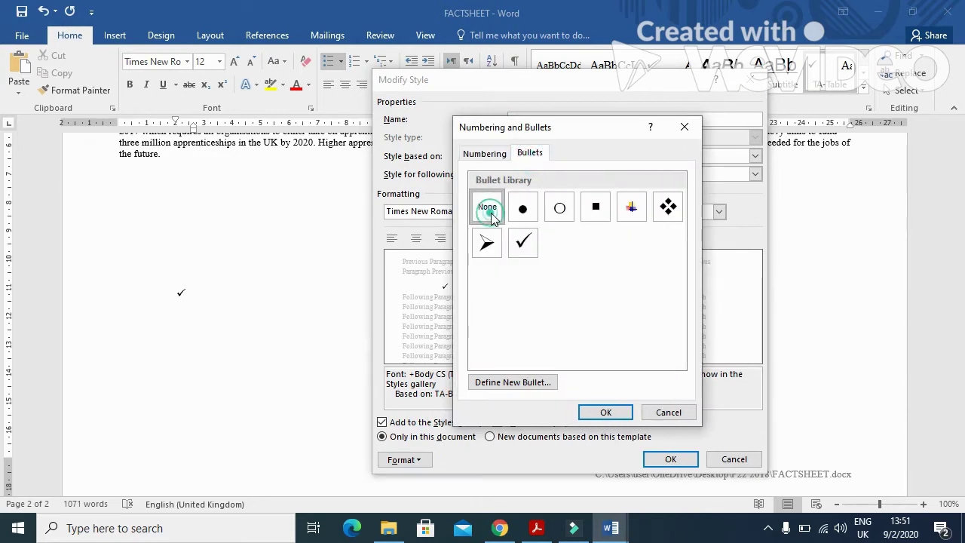
pyautogui.click(605, 412)
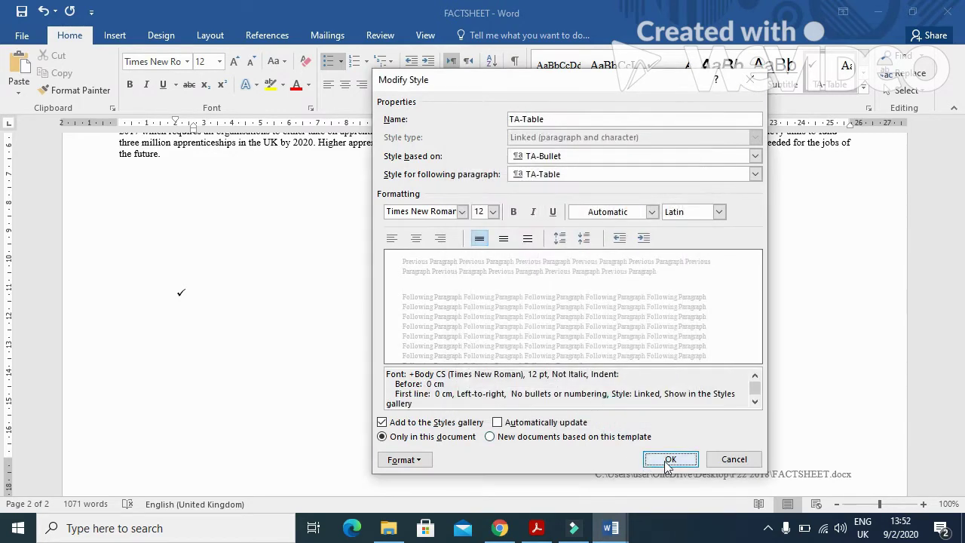
pyautogui.click(669, 461)
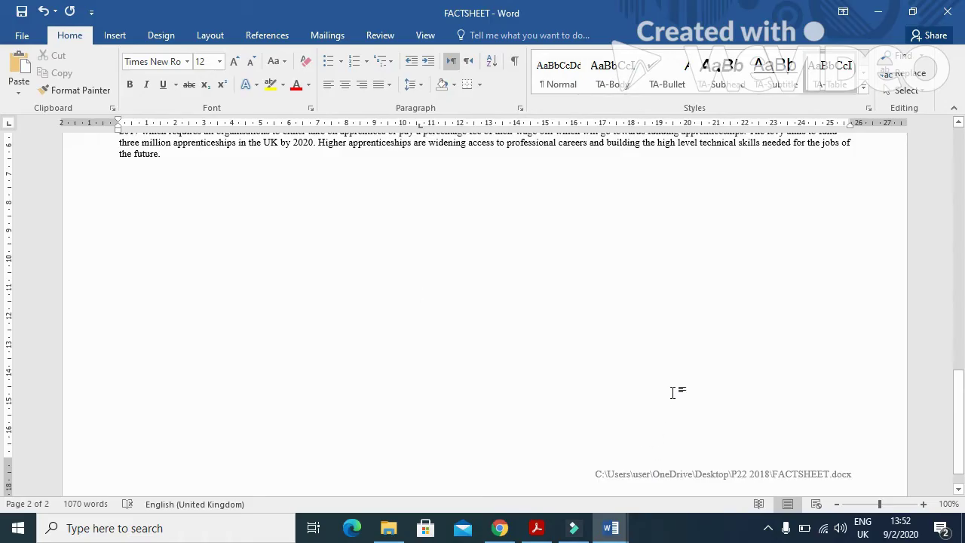
pyautogui.hotkey('alt', 'Tab')
pyautogui.scroll(-3, 388, 442)
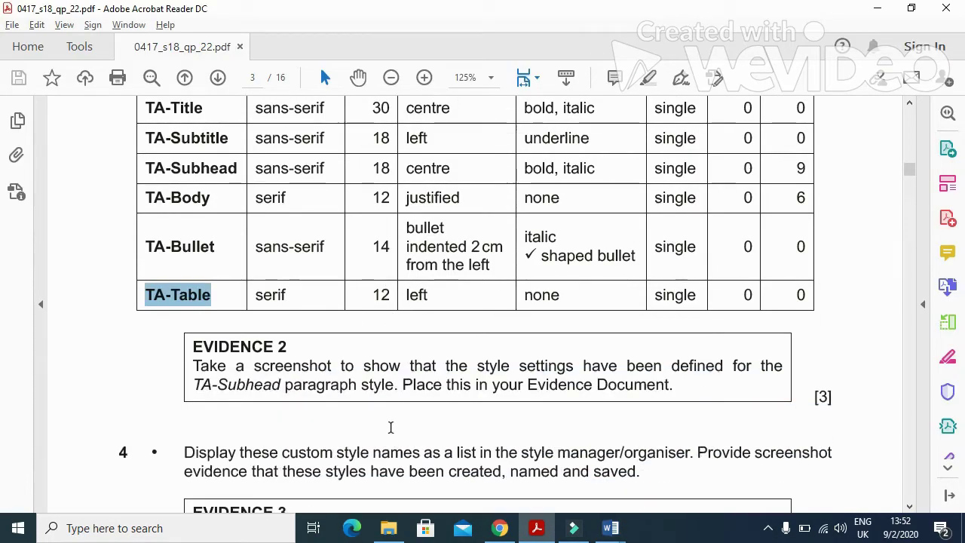
pyautogui.scroll(-2, 390, 427)
pyautogui.moveTo(194, 312); pyautogui.dragTo(282, 316)
pyautogui.hotkey('alt', 'Tab')
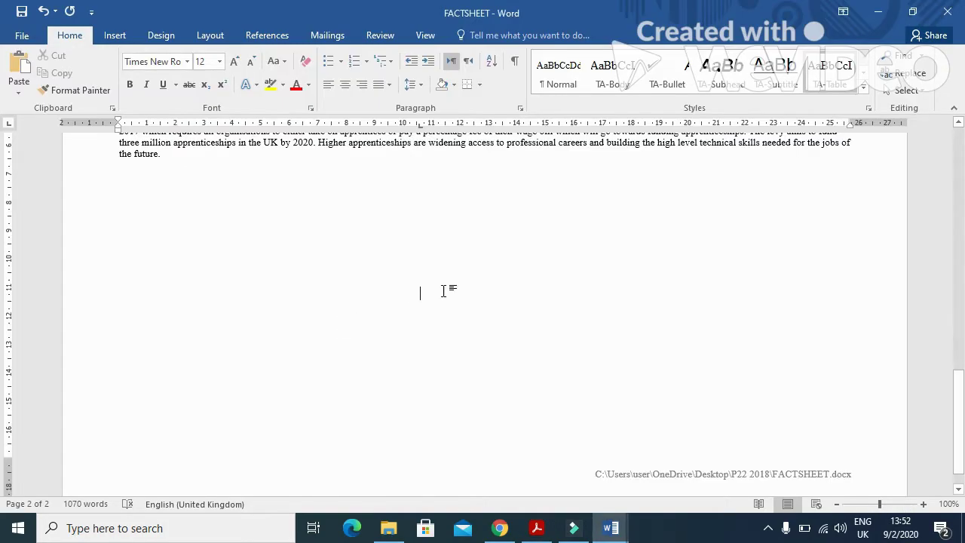
pyautogui.rightClick(729, 79)
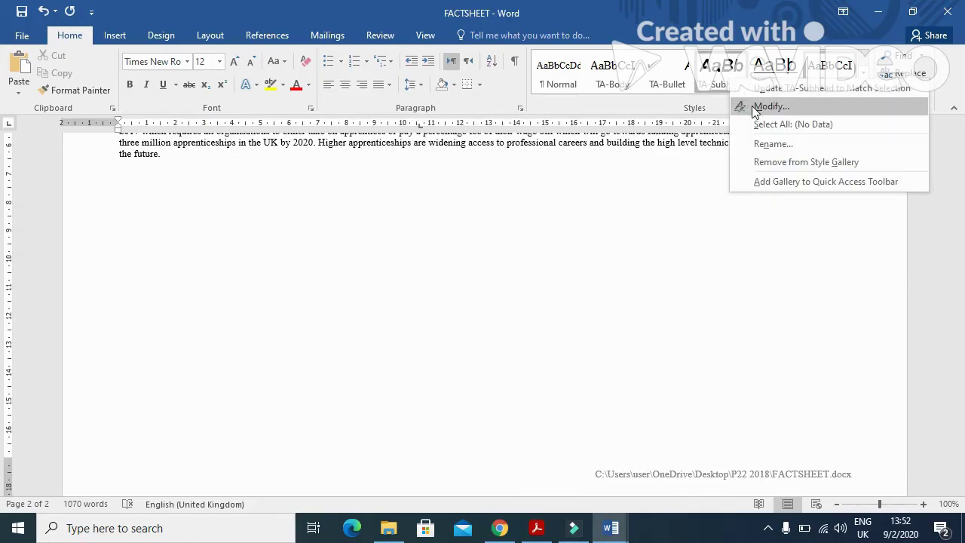
pyautogui.click(753, 109)
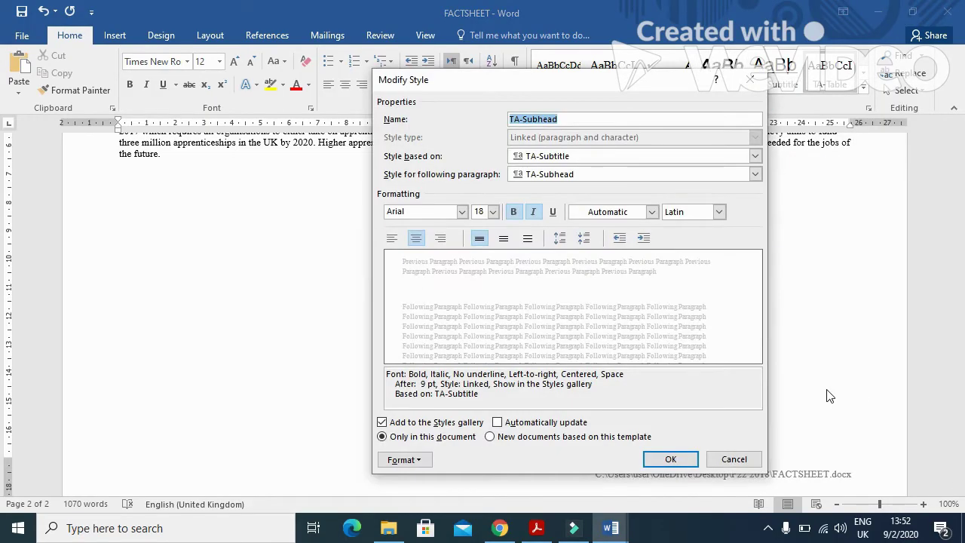
pyautogui.click(670, 459)
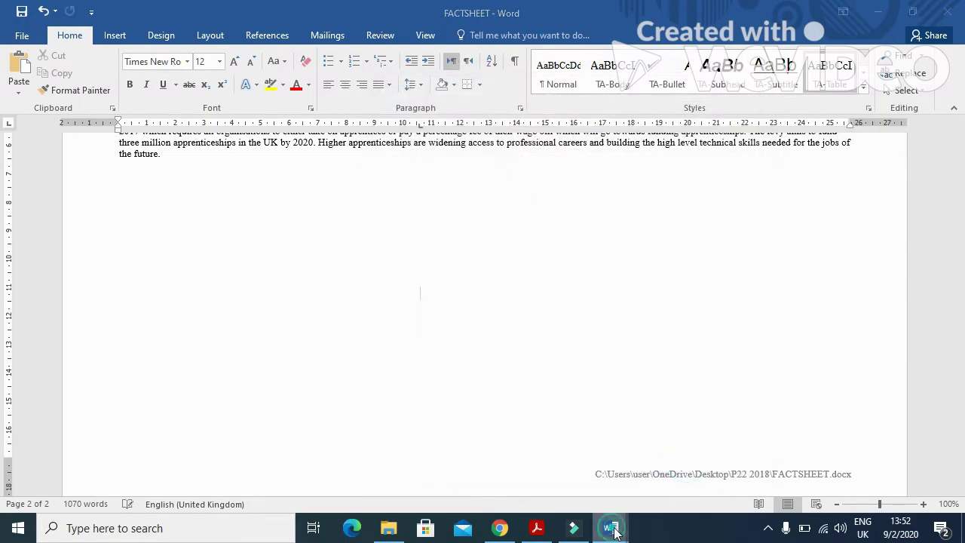
# Step: Paste the TA-Subhead settings screenshot under Step 3, crop it to the dialog and enlarge it
pyautogui.moveTo(610, 527)
pyautogui.click(561, 473)
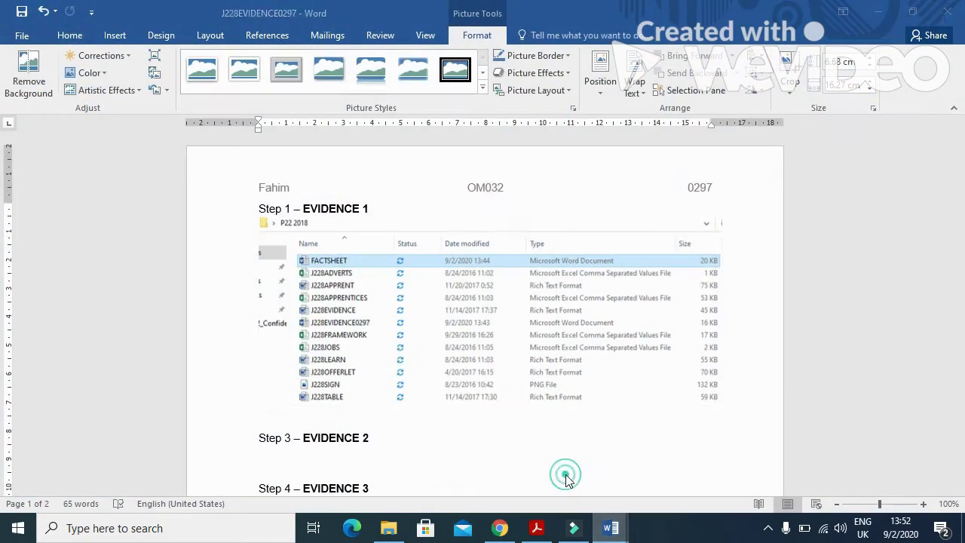
pyautogui.click(309, 463)
pyautogui.click(19, 66)
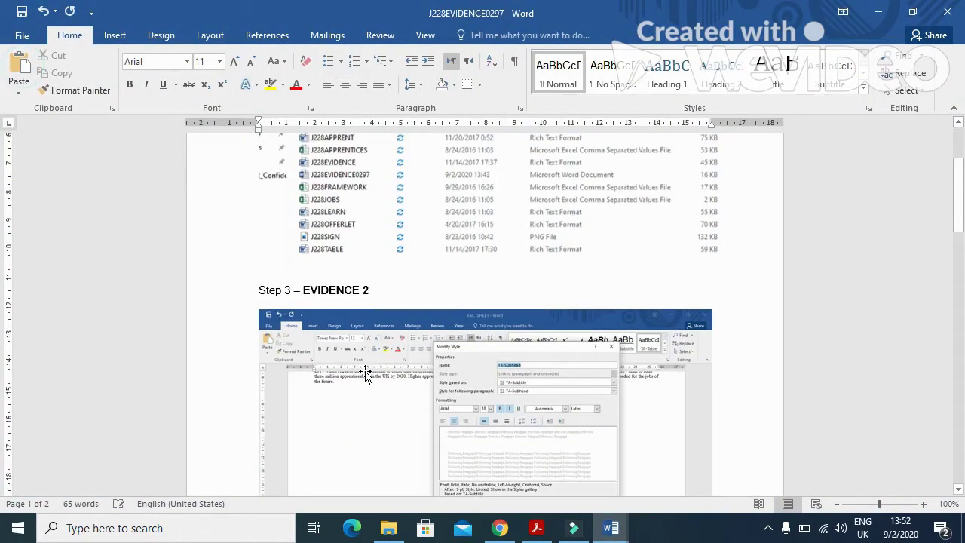
pyautogui.click(406, 359)
pyautogui.click(476, 35)
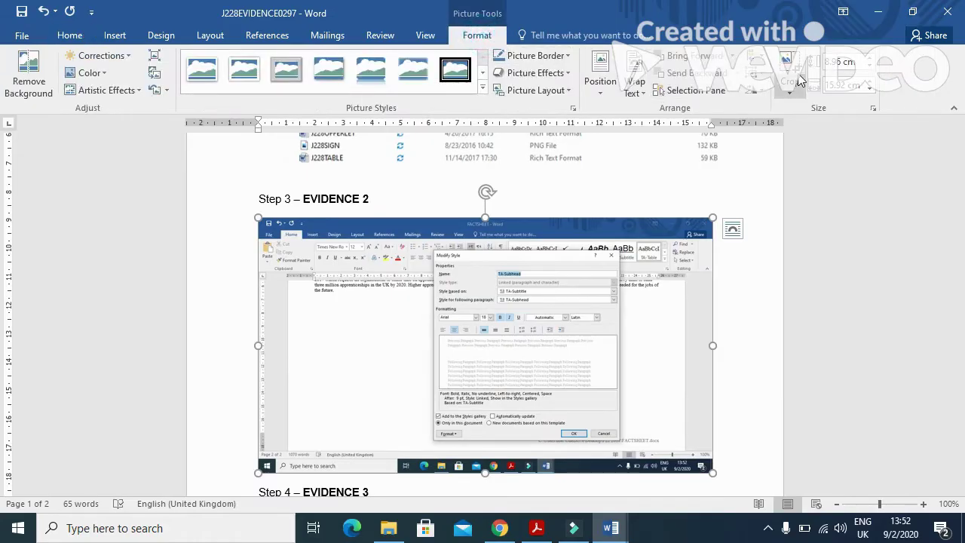
pyautogui.moveTo(706, 464); pyautogui.dragTo(617, 439)
pyautogui.moveTo(264, 224); pyautogui.dragTo(435, 251)
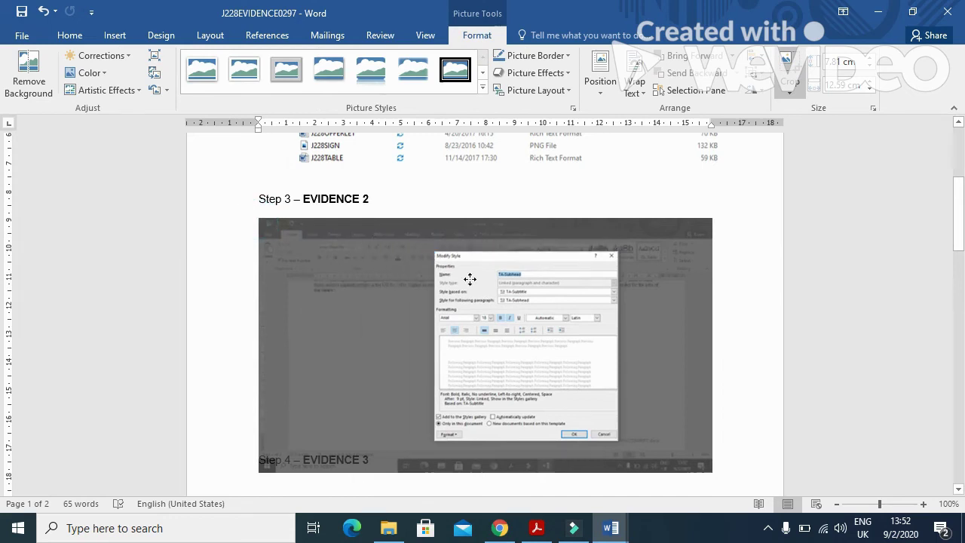
pyautogui.click(640, 226)
pyautogui.click(394, 281)
pyautogui.moveTo(444, 407); pyautogui.dragTo(545, 457)
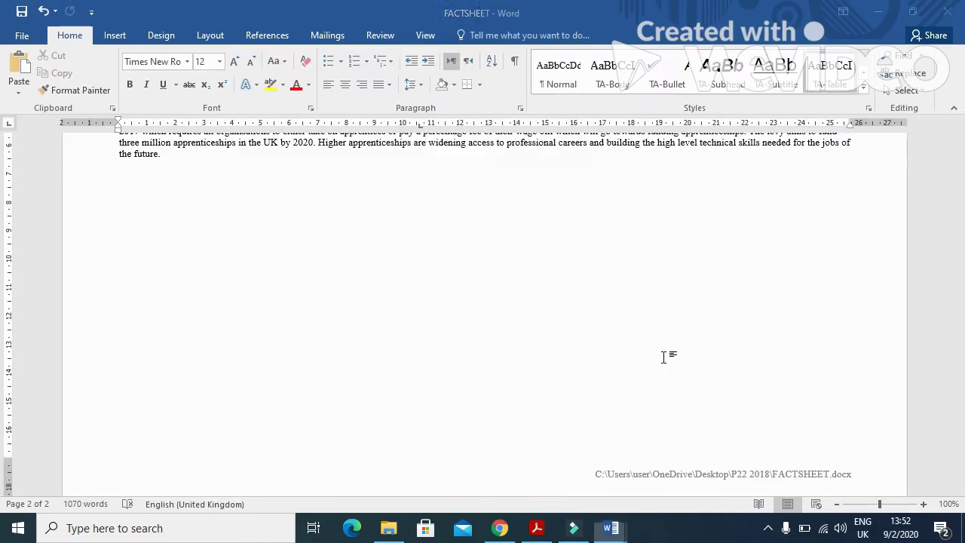
# Step: Read question 4 in the exam paper and show FACTSHEET's list of TA styles
pyautogui.click(537, 527)
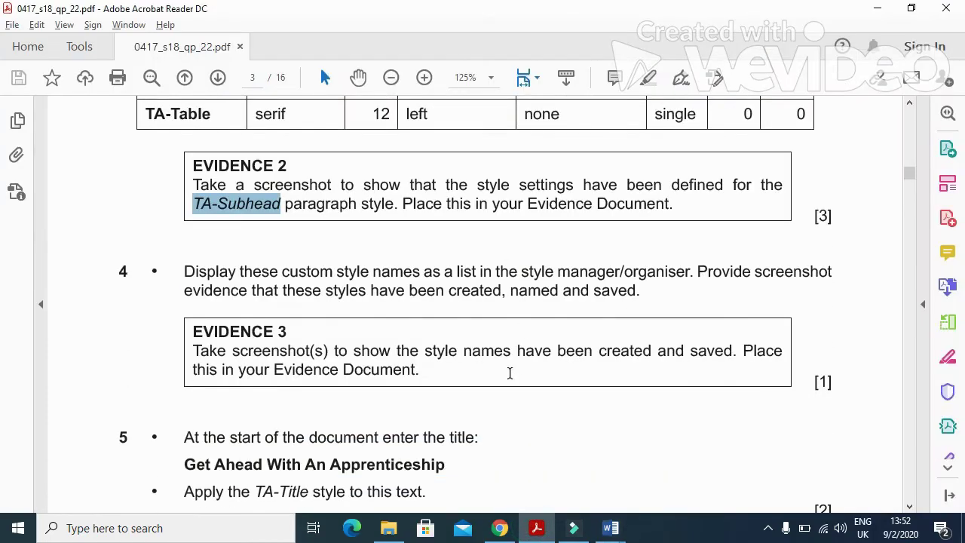
pyautogui.scroll(-3, 509, 372)
pyautogui.moveTo(184, 163); pyautogui.dragTo(661, 168)
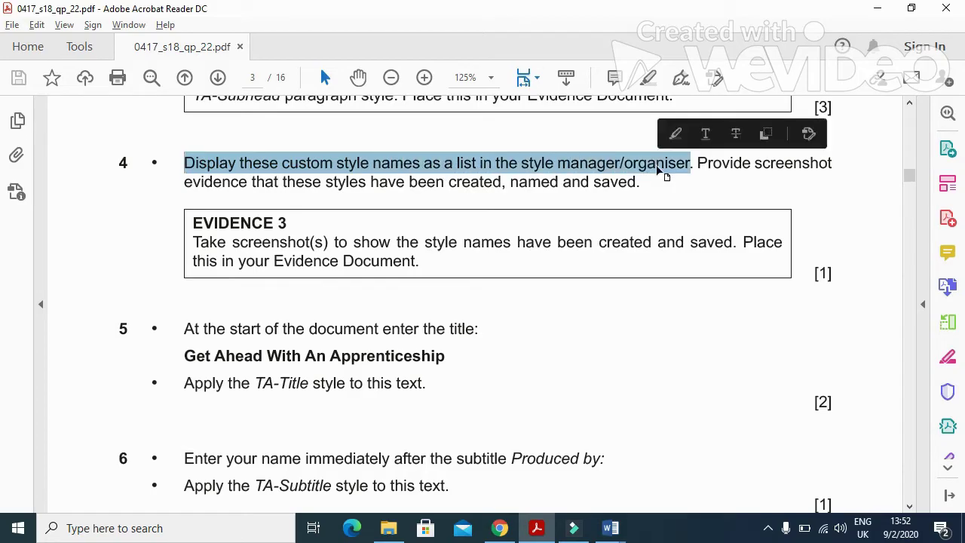
pyautogui.hotkey('alt', 'Tab')
pyautogui.click(868, 108)
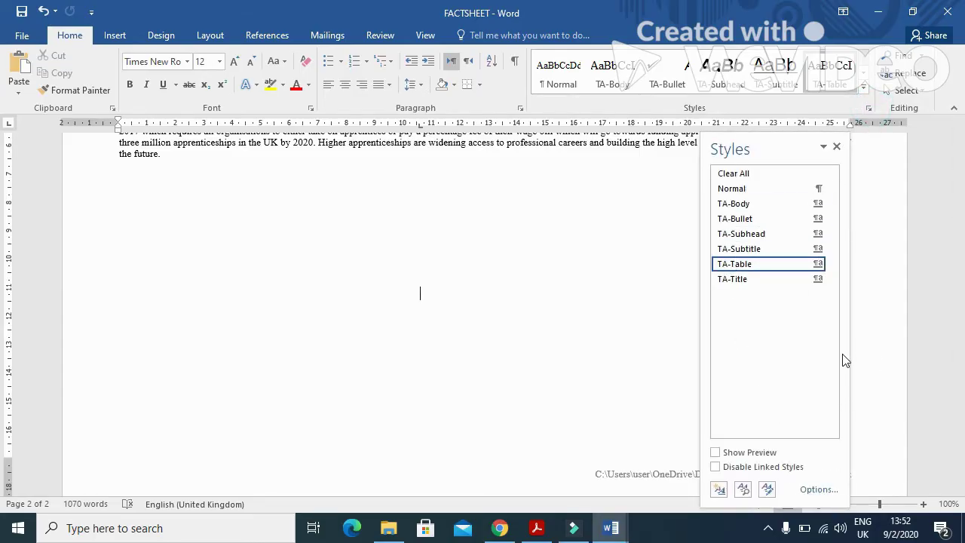
# Step: Close the Styles list and paste its screenshot under Step 4 in the evidence document
pyautogui.click(837, 146)
pyautogui.moveTo(607, 528)
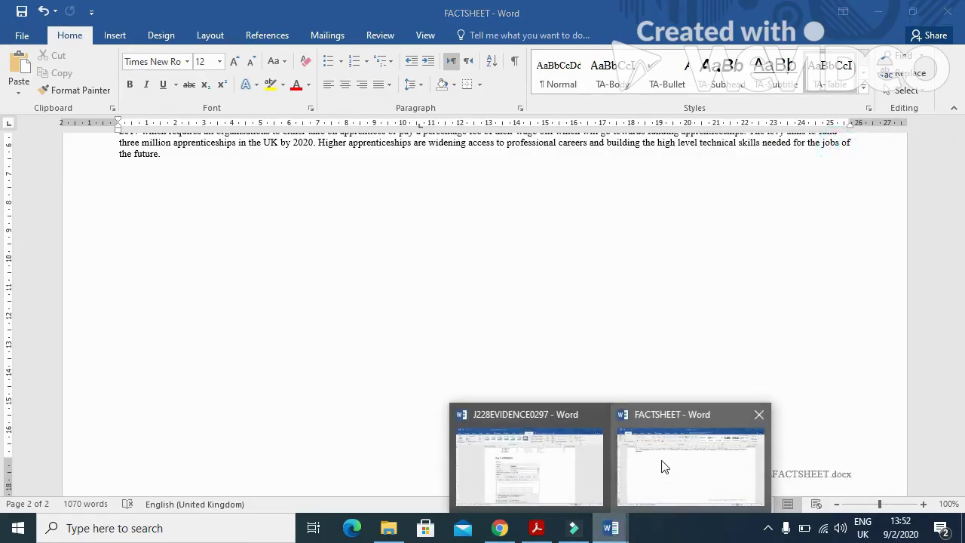
pyautogui.click(574, 478)
pyautogui.scroll(-4, 392, 392)
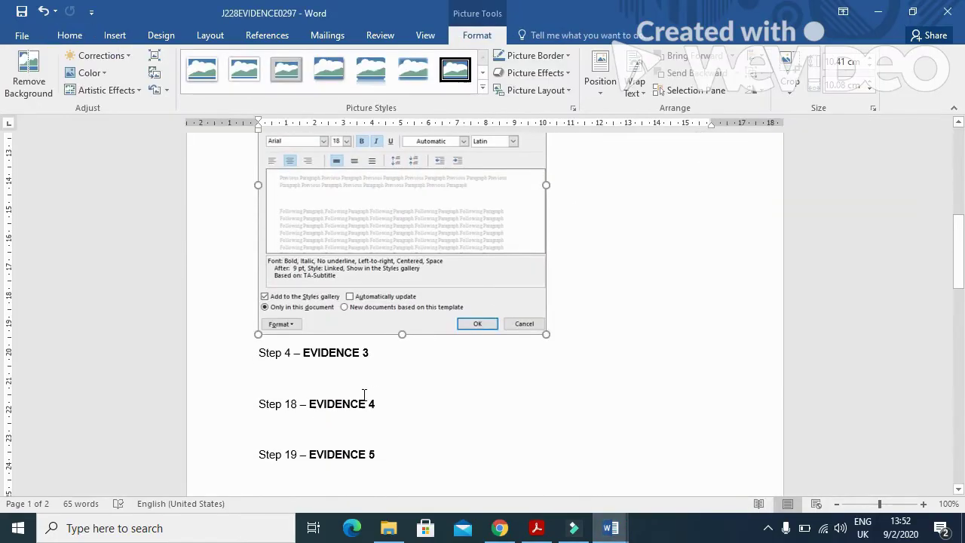
pyautogui.click(295, 374)
pyautogui.click(19, 67)
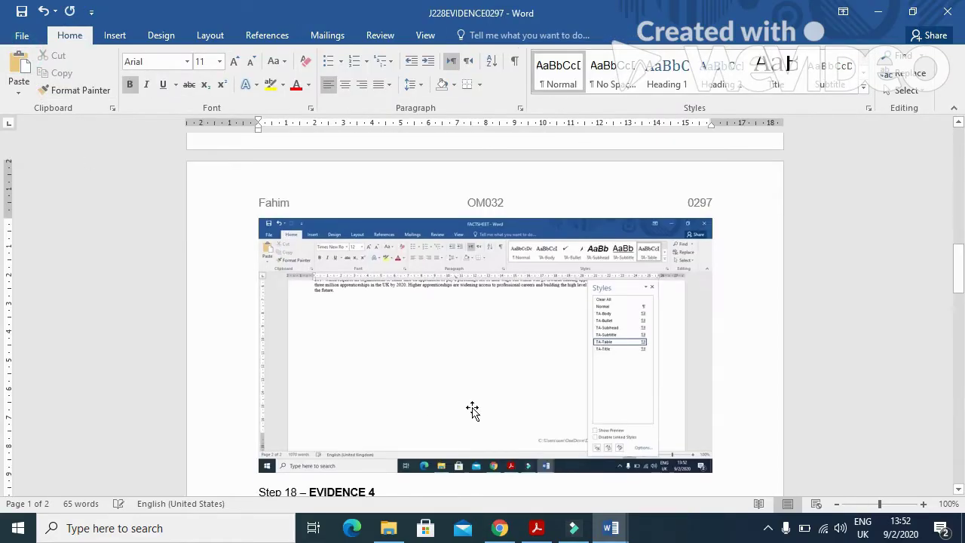
# Step: Crop the screenshot down to just the styles list and enlarge it
pyautogui.click(477, 36)
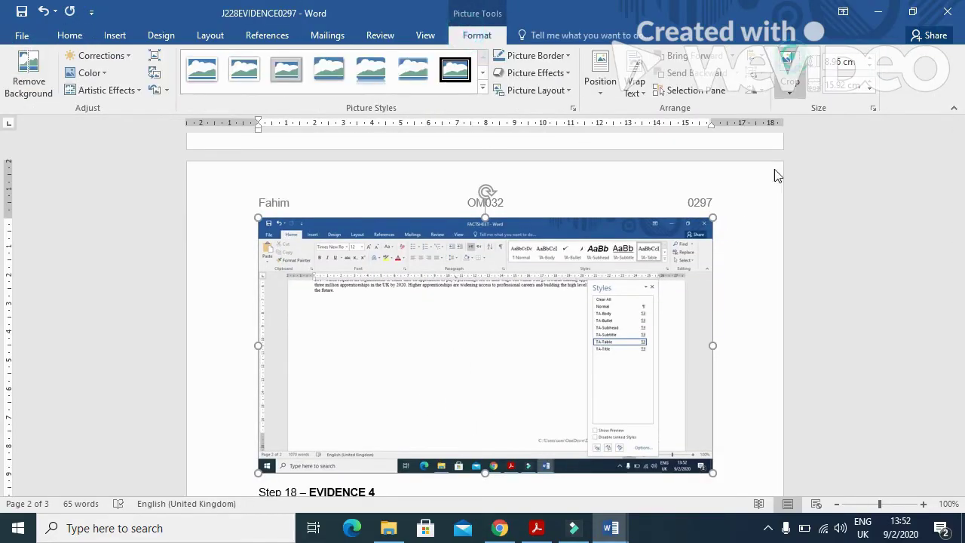
pyautogui.click(789, 80)
pyautogui.moveTo(711, 467); pyautogui.dragTo(661, 450)
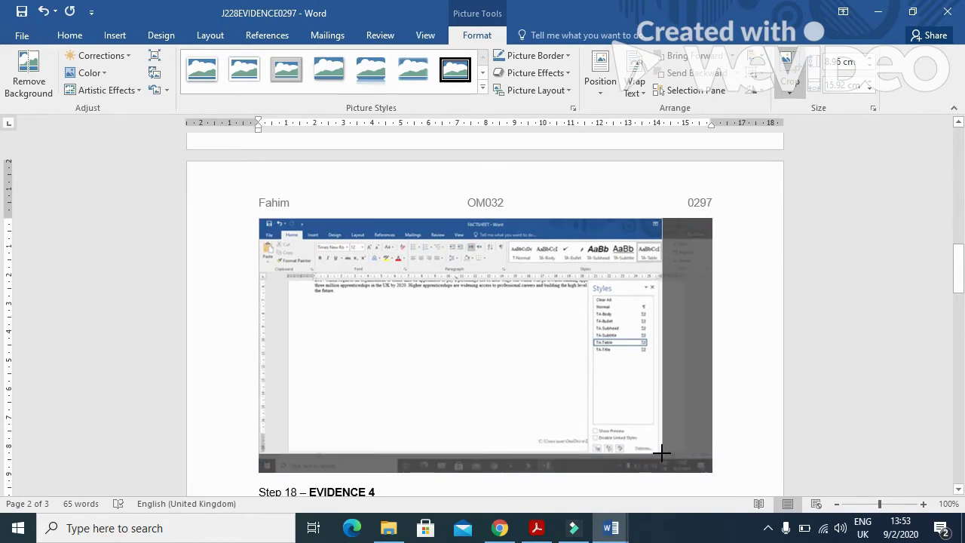
pyautogui.moveTo(261, 221); pyautogui.dragTo(588, 280)
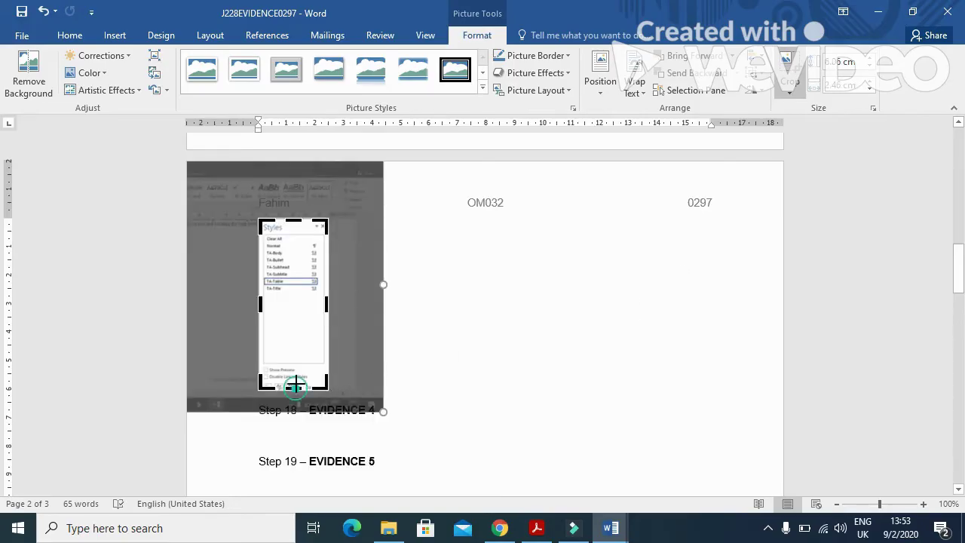
pyautogui.press('Delete')
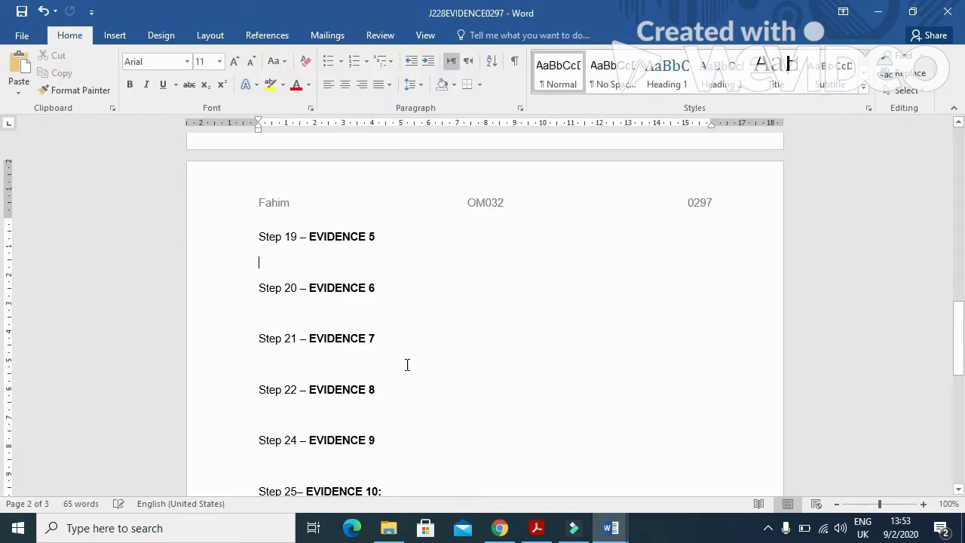
pyautogui.scroll(7, 417, 360)
pyautogui.click(297, 279)
pyautogui.moveTo(329, 328); pyautogui.dragTo(403, 367)
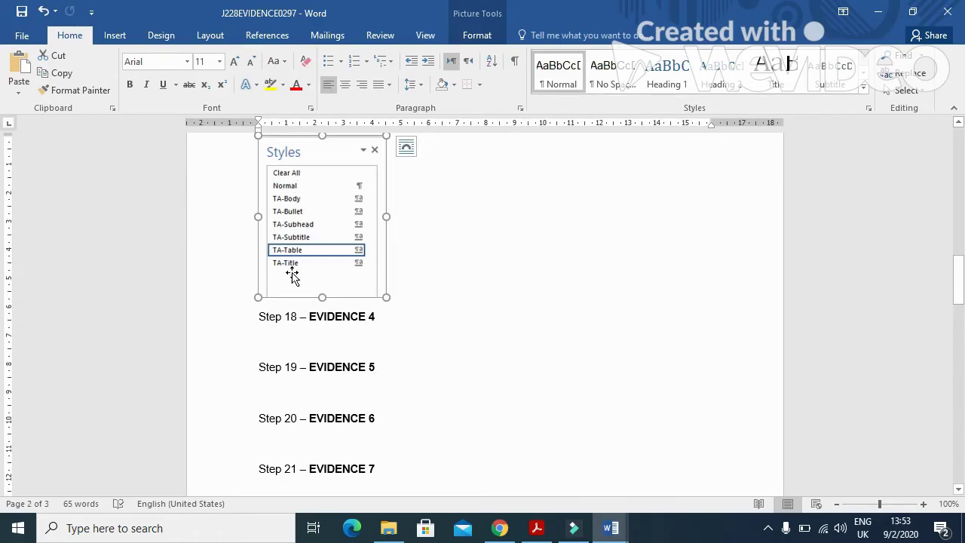
pyautogui.hotkey('alt', 'Tab')
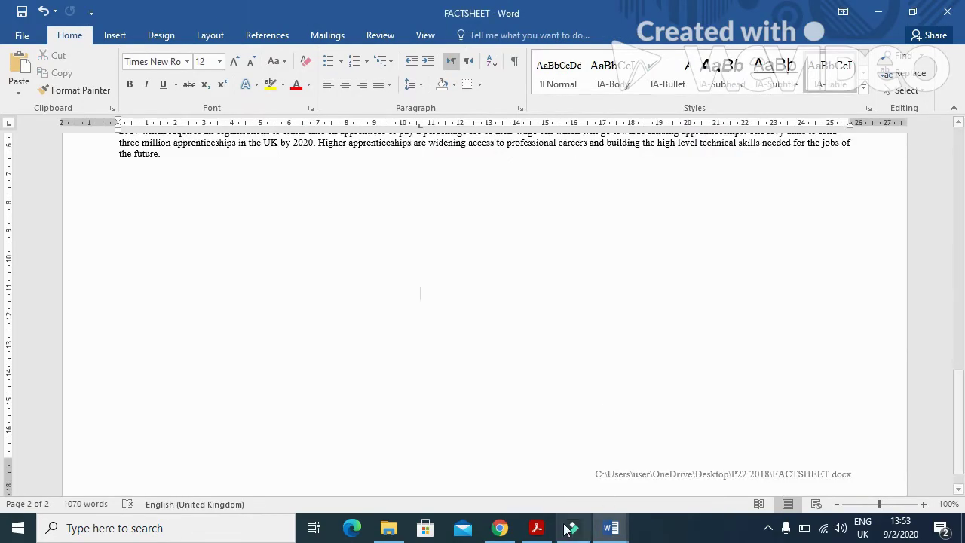
# Step: Select the question 5 title 'Get Ahead With An Apprenticeship' and return to FACTSHEET
pyautogui.click(536, 528)
pyautogui.scroll(-2, 461, 415)
pyautogui.moveTo(182, 262); pyautogui.dragTo(484, 246)
pyautogui.moveTo(445, 285); pyautogui.dragTo(183, 287)
pyautogui.hotkey('ctrl', 'c')
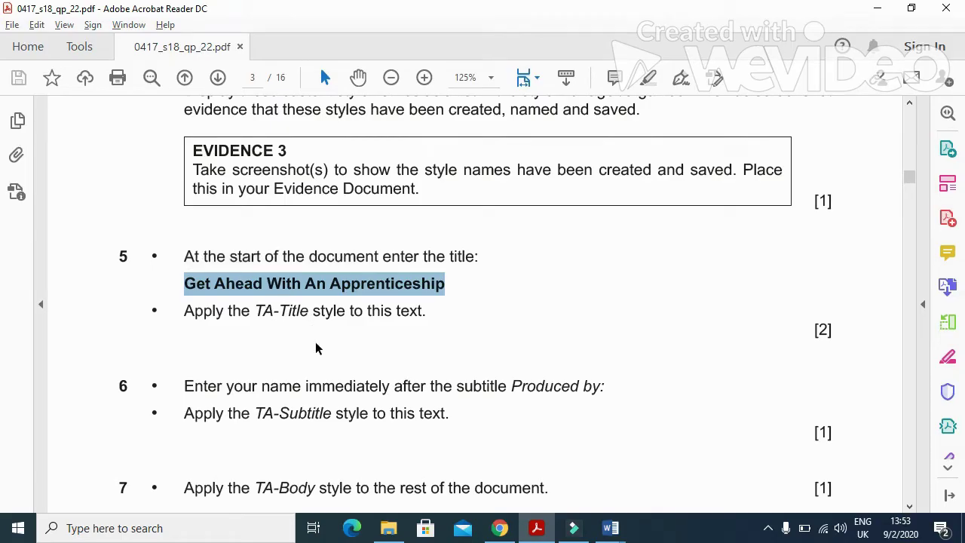
pyautogui.hotkey('alt', 'Tab')
pyautogui.scroll(-3, 415, 375)
pyautogui.scroll(9, 415, 377)
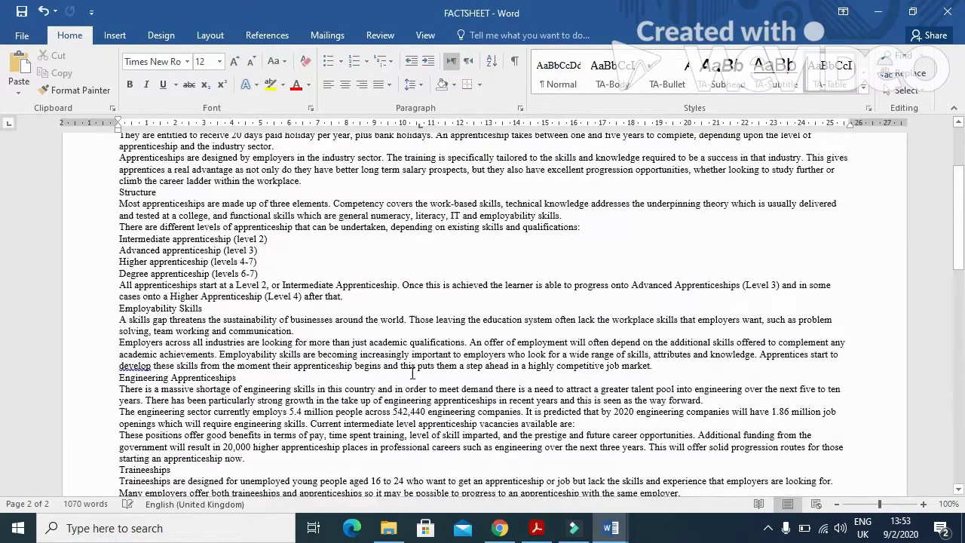
# Step: Paste 'Get Ahead With An Apprenticeship' above Produced by: and apply the TA-Title style
pyautogui.click(117, 211)
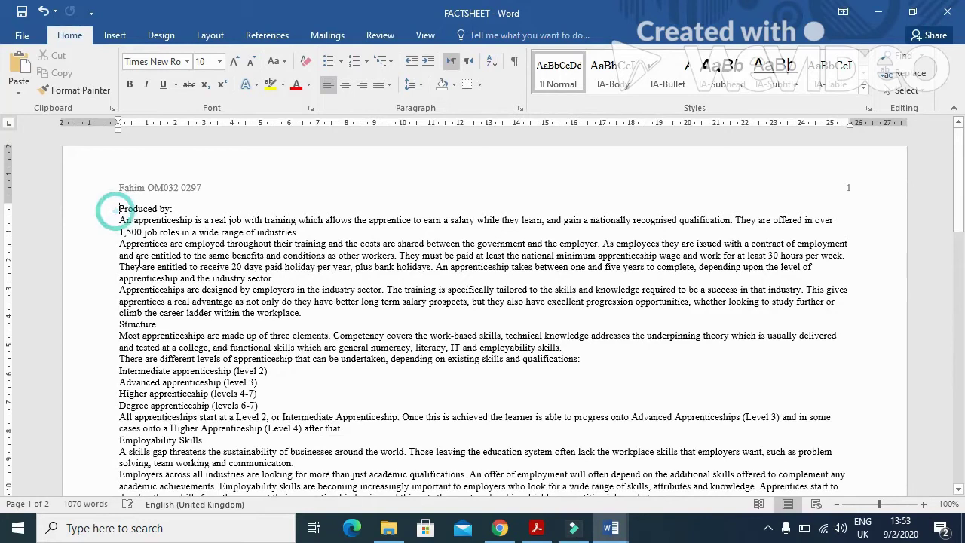
pyautogui.press('Return')
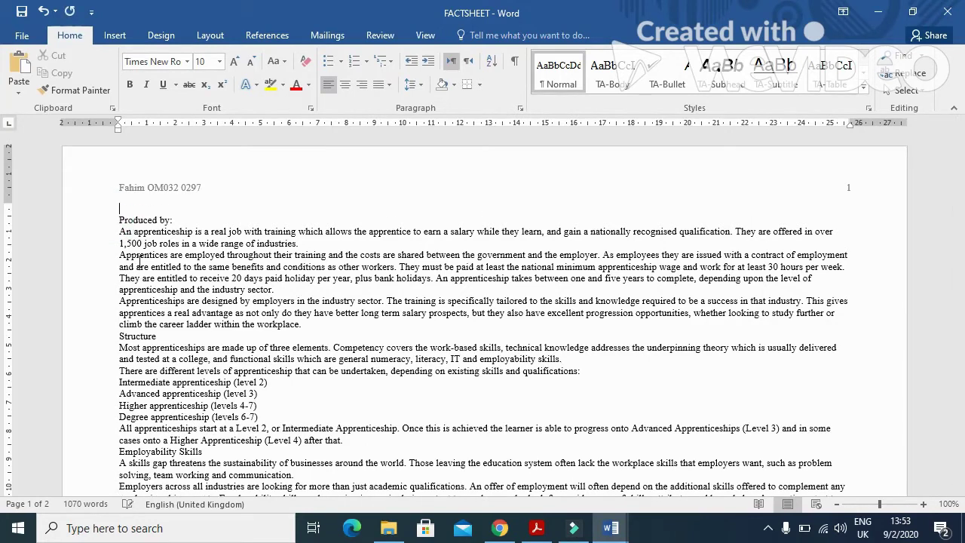
pyautogui.hotkey('ctrl', 'v')
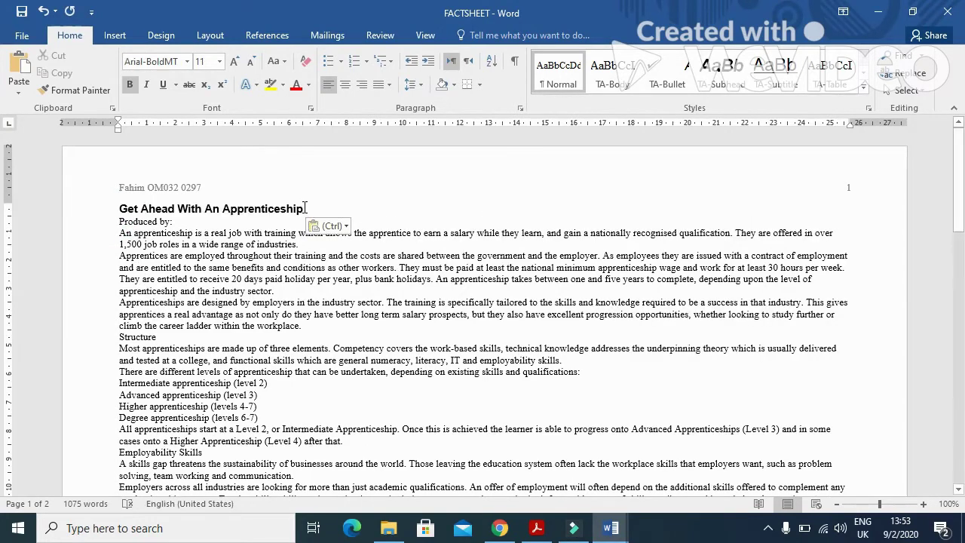
pyautogui.moveTo(315, 206); pyautogui.dragTo(119, 208)
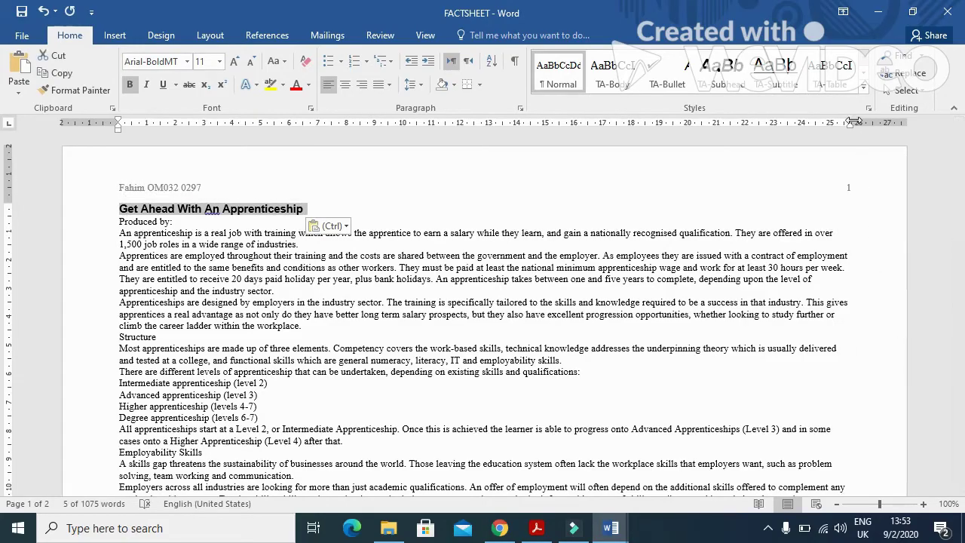
pyautogui.click(864, 90)
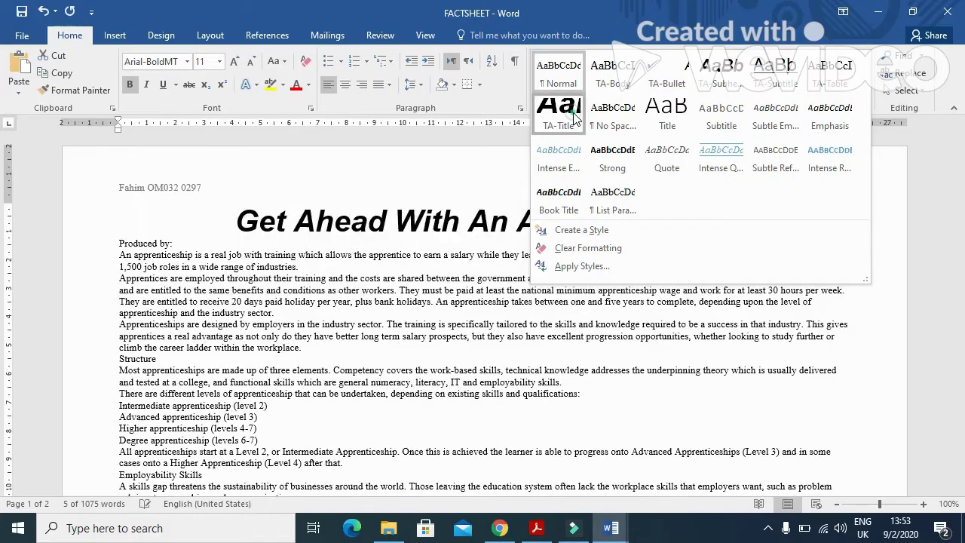
pyautogui.click(558, 113)
# Step: Read the next question in the exam paper, marking the TA-Subtitle style name
pyautogui.hotkey('alt', 'Tab')
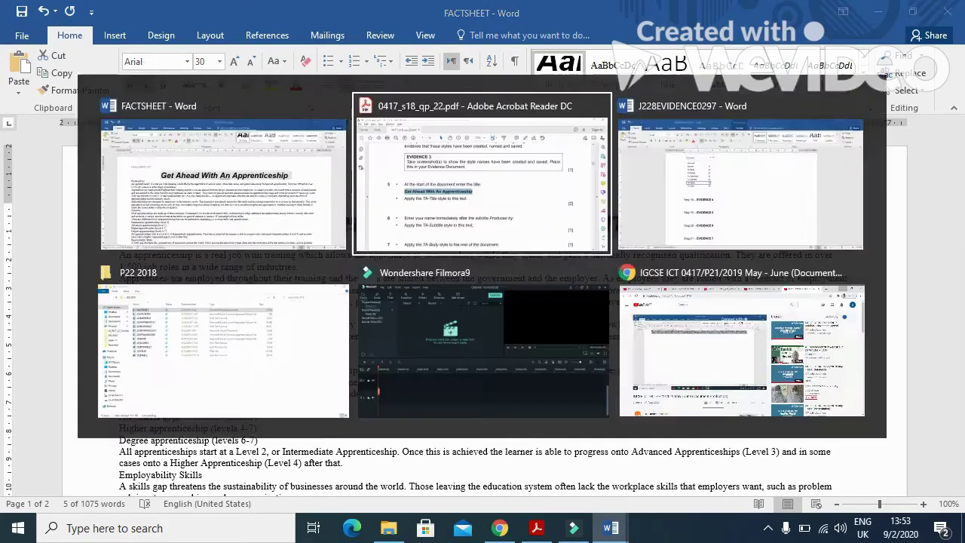
pyautogui.scroll(-3, 466, 471)
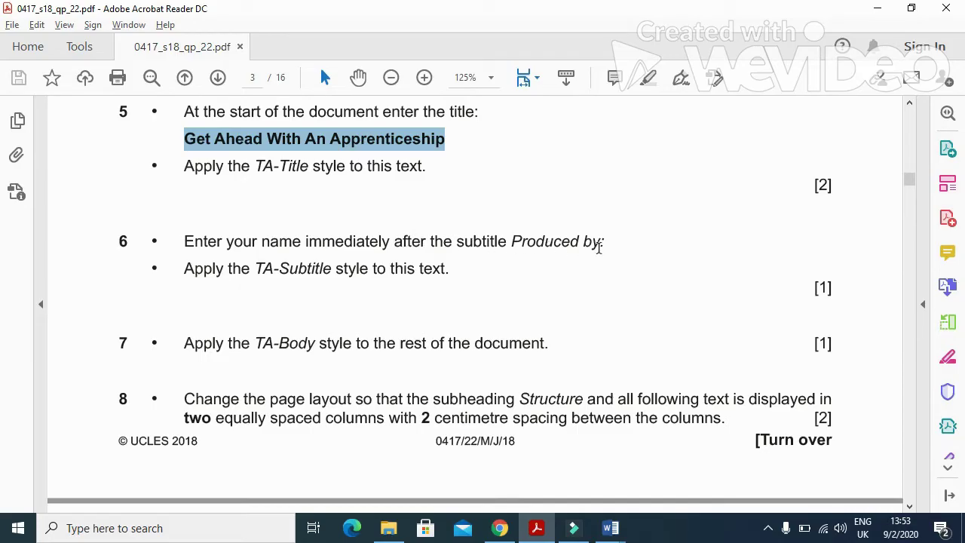
pyautogui.moveTo(258, 269); pyautogui.dragTo(333, 272)
pyautogui.hotkey('alt', 'Tab')
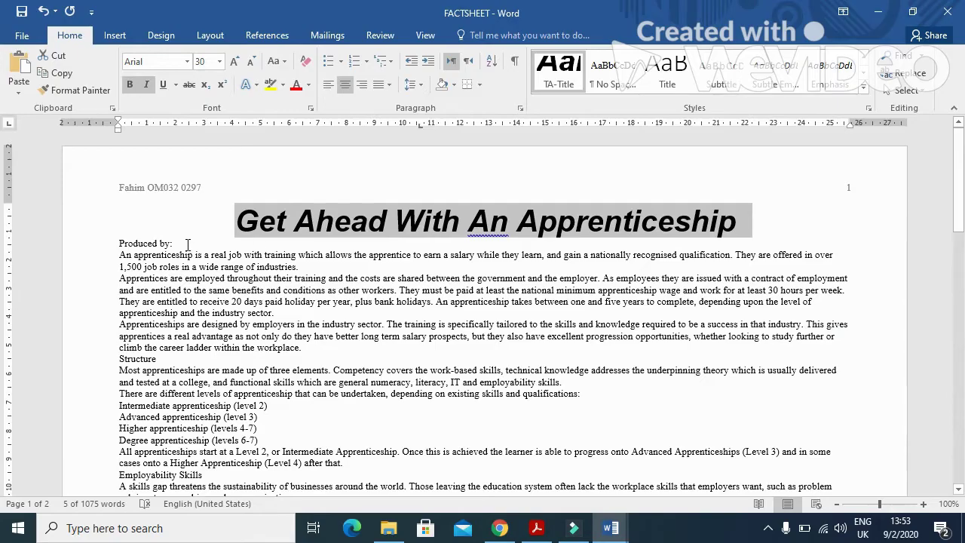
# Step: Type the author's name after Produced by: and apply TA-Subtitle to that line
pyautogui.click(175, 243)
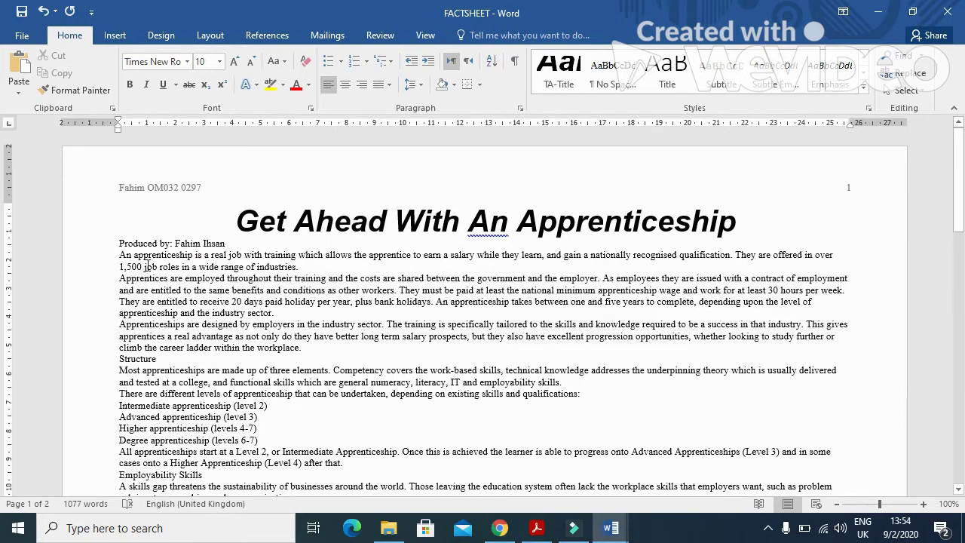
pyautogui.moveTo(225, 244); pyautogui.dragTo(235, 221)
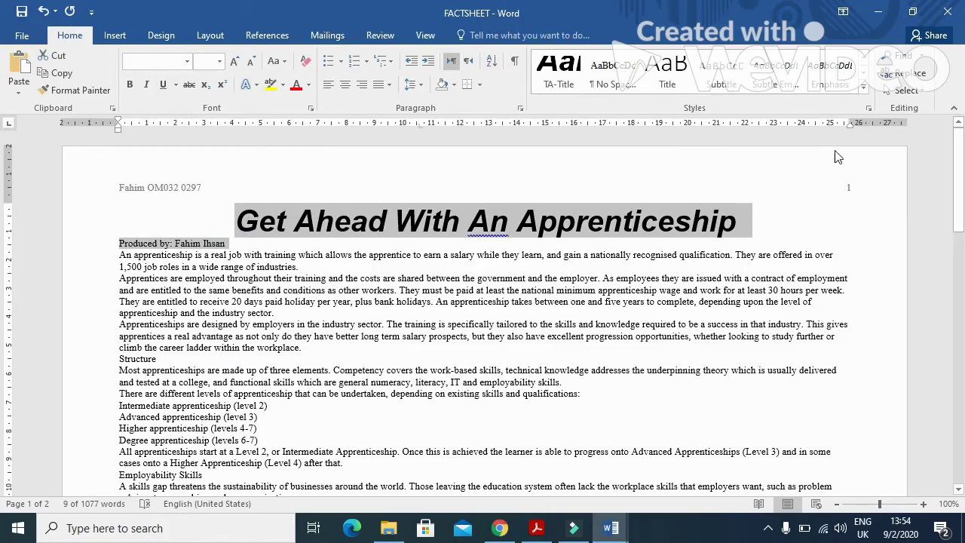
pyautogui.click(864, 59)
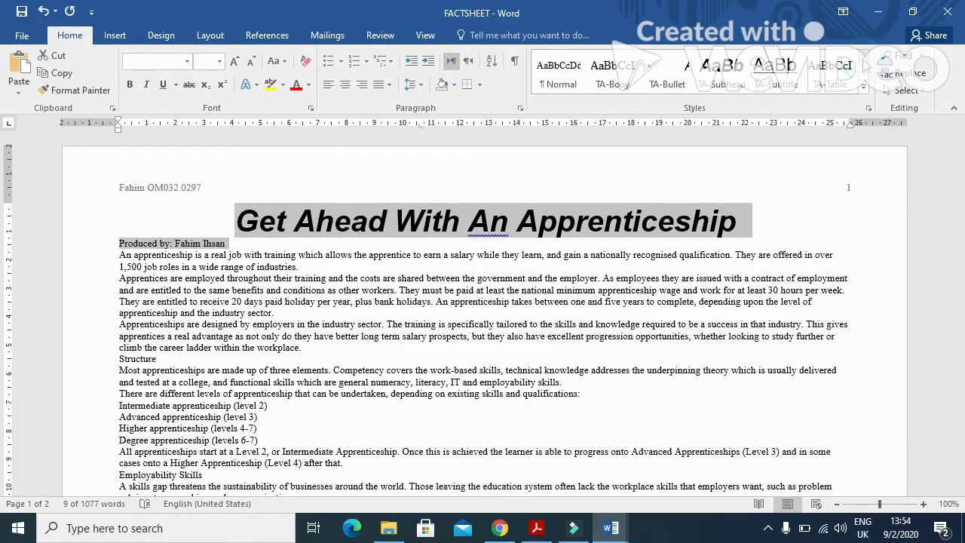
pyautogui.click(775, 68)
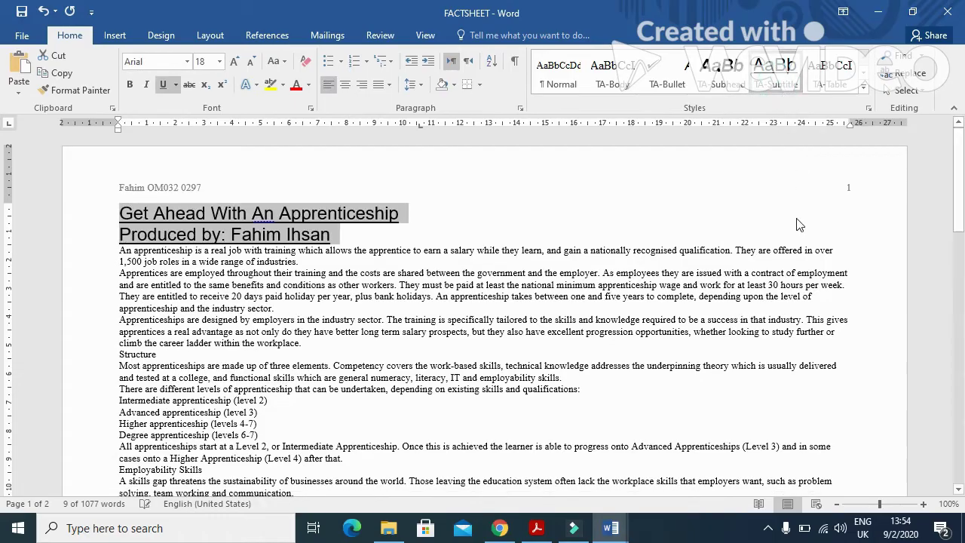
pyautogui.click(462, 219)
# Step: Reapply the TA-Title style to the title line
pyautogui.moveTo(406, 215); pyautogui.dragTo(120, 214)
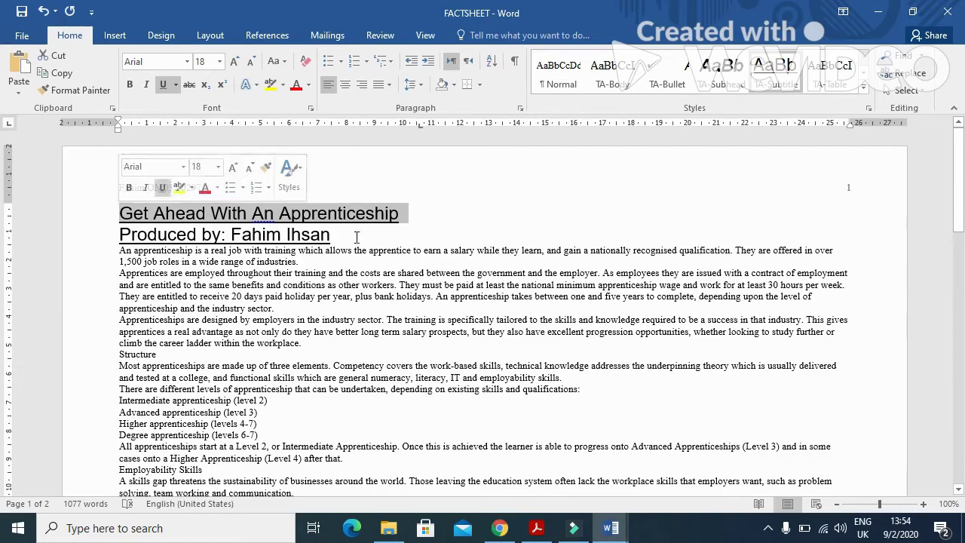
pyautogui.click(865, 85)
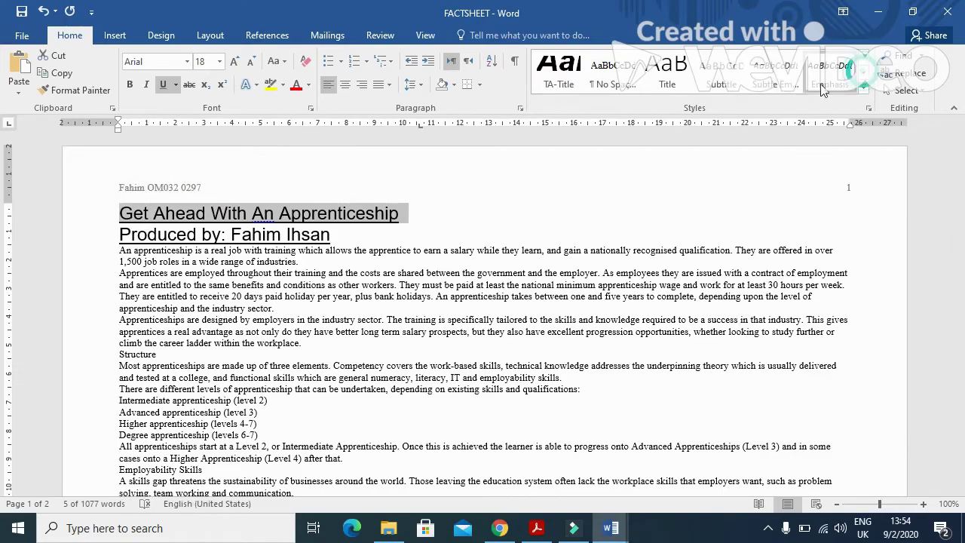
pyautogui.click(559, 70)
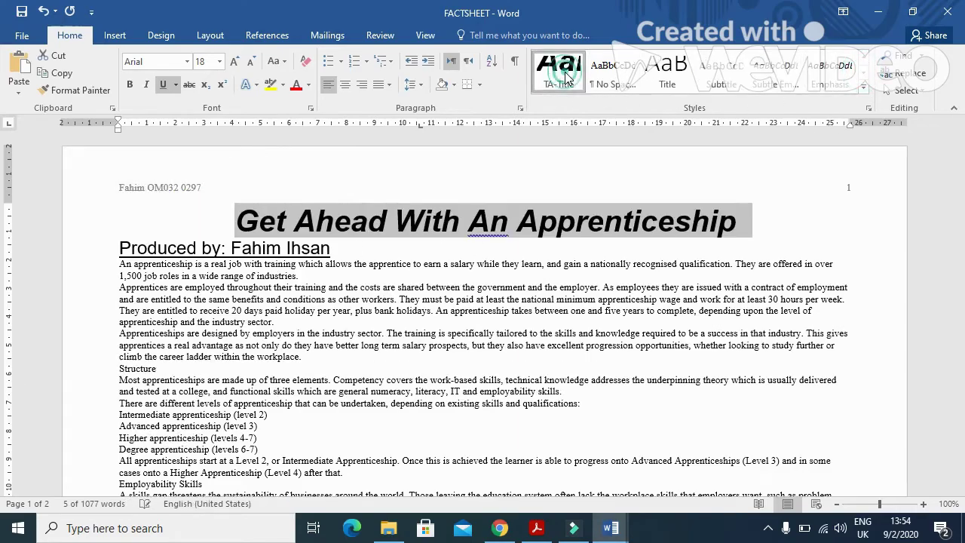
pyautogui.click(531, 333)
pyautogui.hotkey('alt', 'Tab')
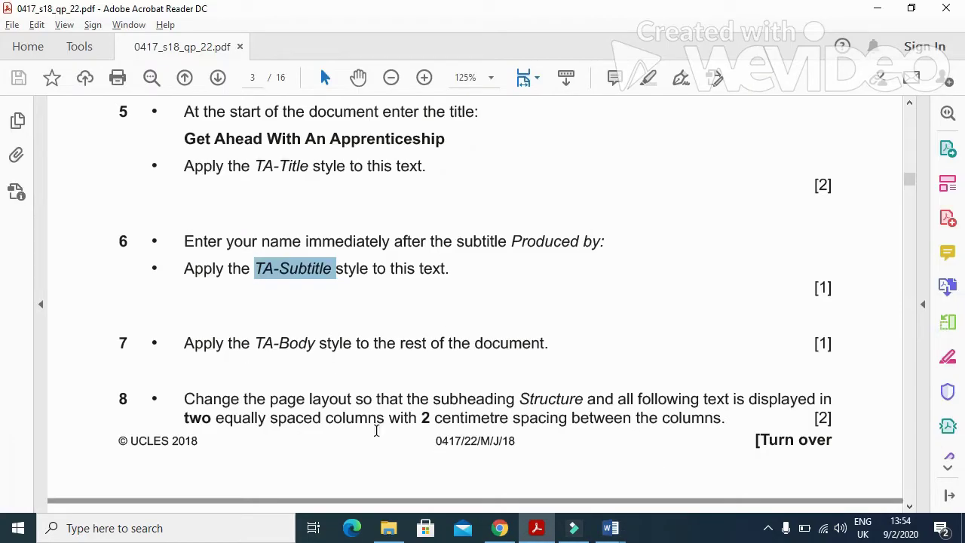
# Step: Following question 7, apply TA-Body to all text after the subtitle
pyautogui.scroll(-2, 376, 431)
pyautogui.moveTo(181, 273); pyautogui.dragTo(520, 276)
pyautogui.hotkey('alt', 'Tab')
pyautogui.moveTo(121, 264); pyautogui.dragTo(161, 337)
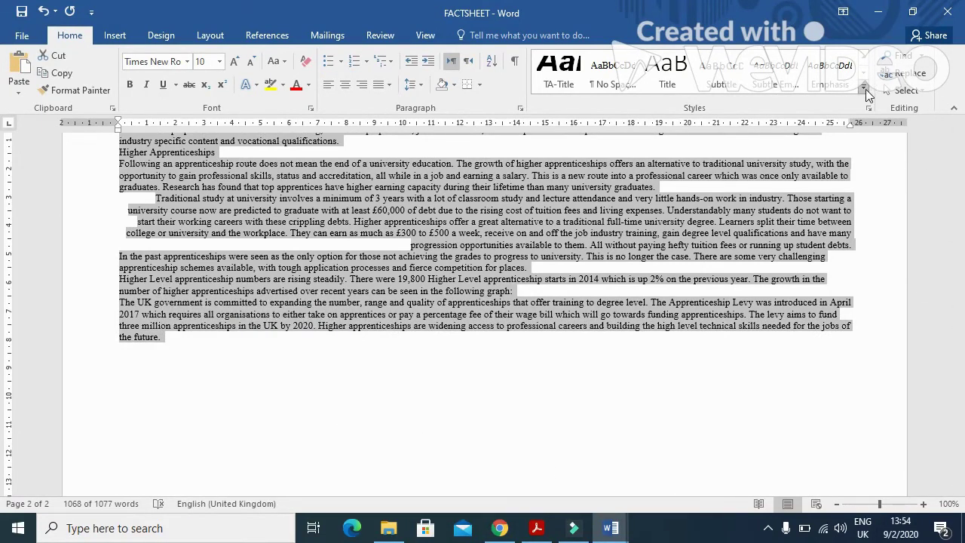
pyautogui.click(864, 60)
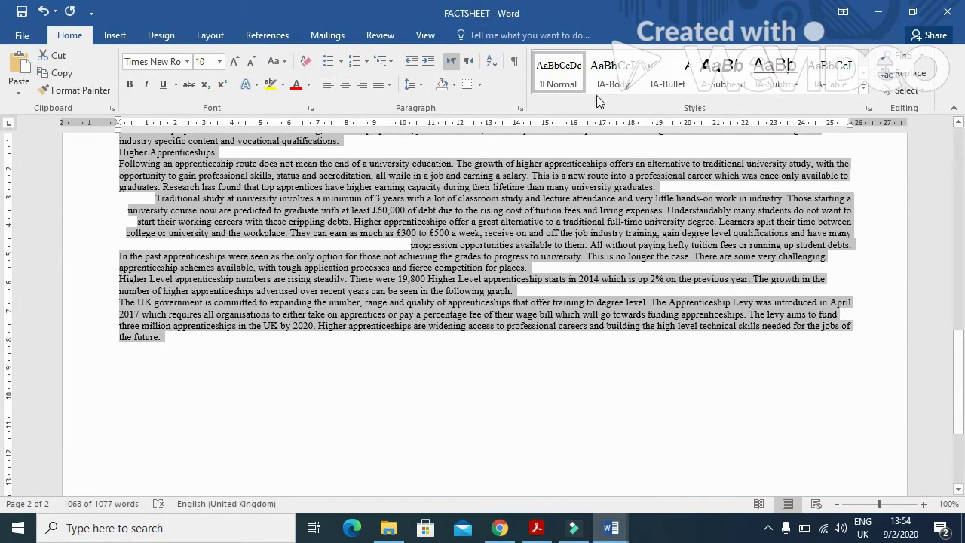
pyautogui.click(612, 76)
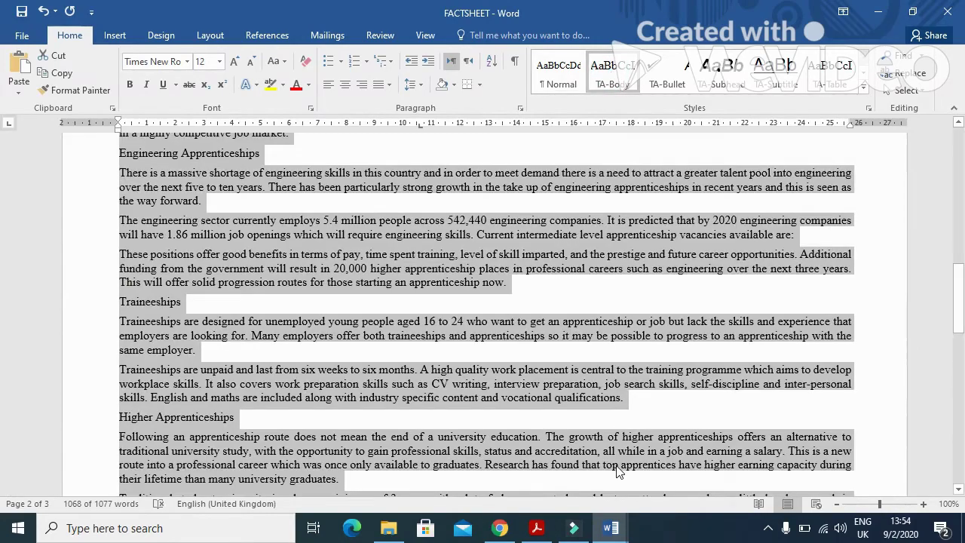
# Step: Read question 8's two-column layout instruction in the exam paper
pyautogui.hotkey('alt', 'Tab')
pyautogui.scroll(-1, 245, 317)
pyautogui.moveTo(186, 256); pyautogui.dragTo(840, 258)
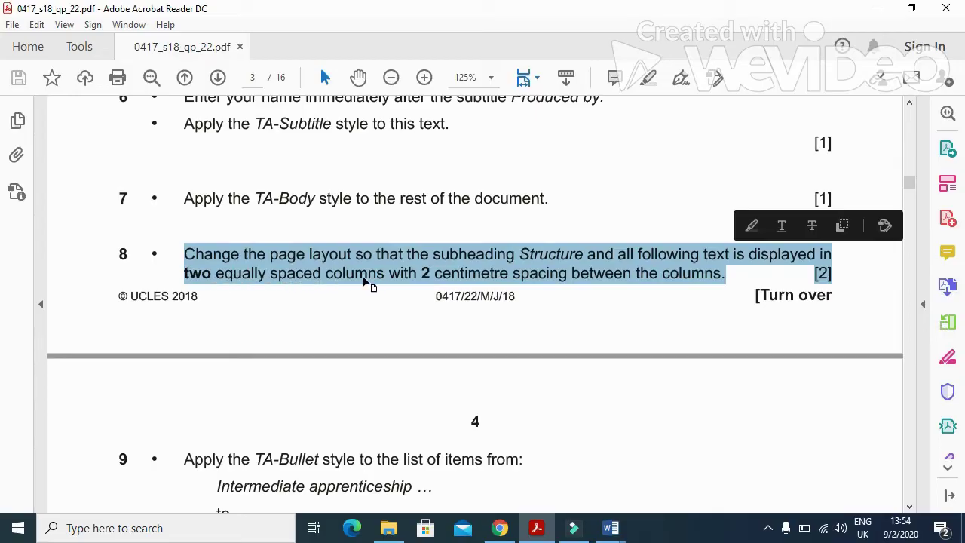
# Step: Select the factsheet text from the Structure subheading towards the end of the document
pyautogui.click(443, 276)
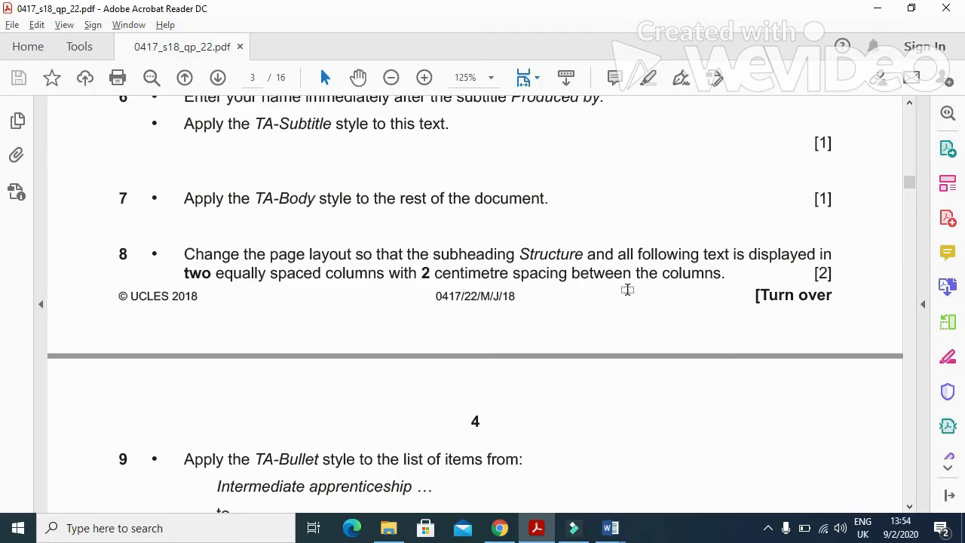
pyautogui.hotkey('alt', 'Tab')
pyautogui.scroll(6, 400, 381)
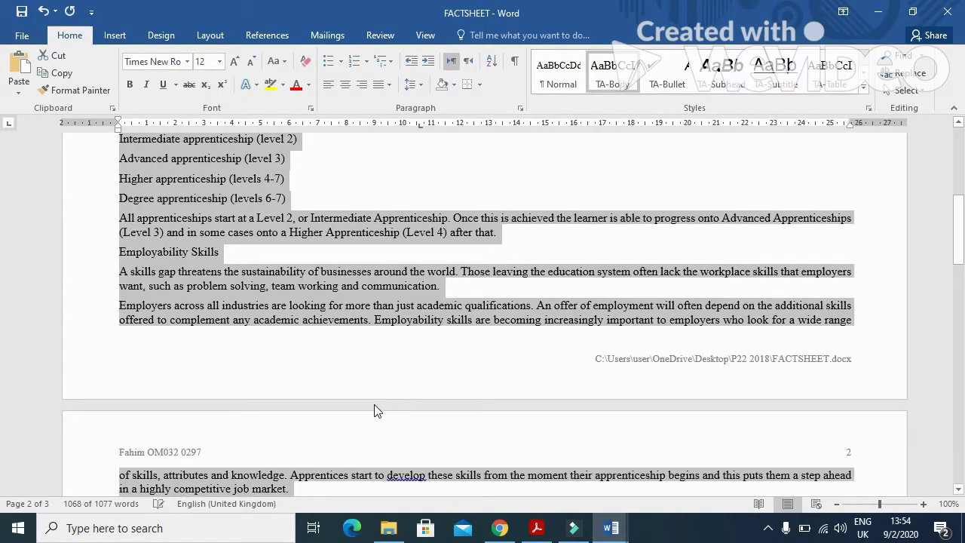
pyautogui.scroll(5, 374, 411)
pyautogui.click(121, 287)
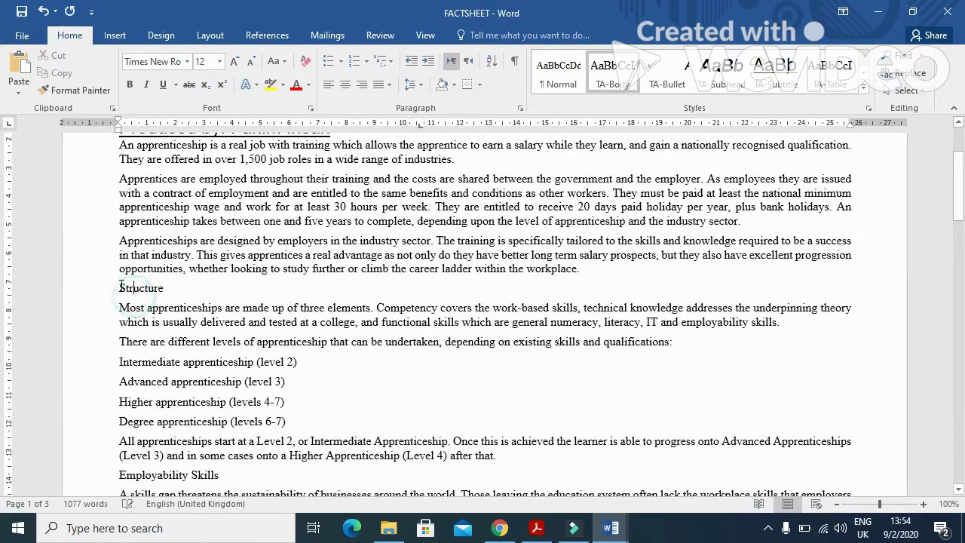
pyautogui.moveTo(121, 288); pyautogui.dragTo(460, 443)
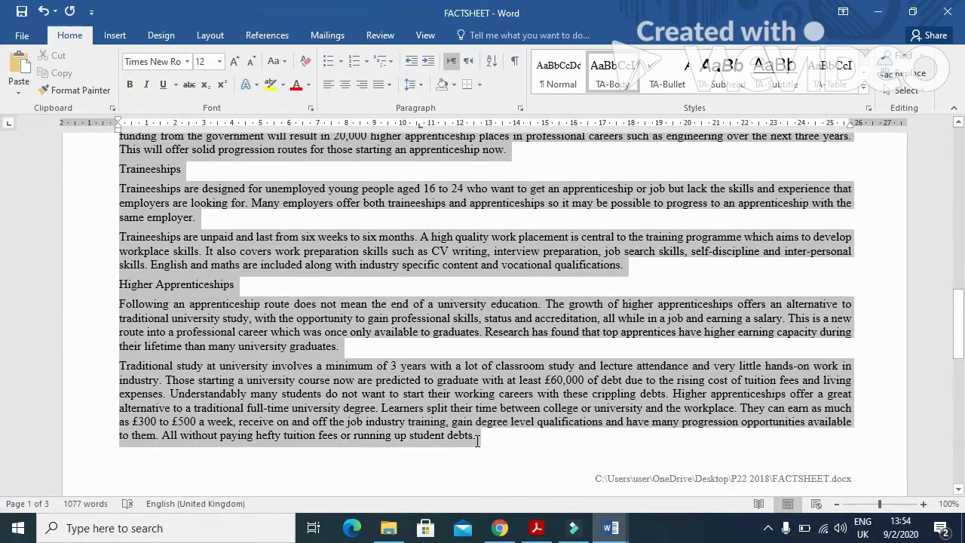
pyautogui.scroll(-3, 518, 469)
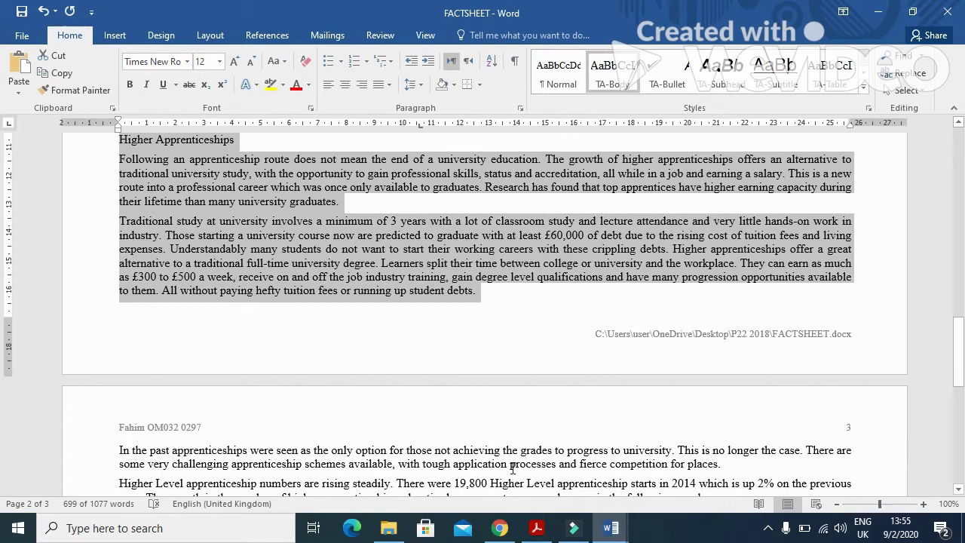
# Step: Format the text from the Structure subheading onward as two equal columns with adjusted spacing
pyautogui.moveTo(502, 460)
pyautogui.mouseDown()
pyautogui.moveTo(493, 467)
pyautogui.moveTo(503, 467)
pyautogui.mouseUp()
pyautogui.scroll(-1, 498, 463)
pyautogui.scroll(-1, 504, 466)
pyautogui.scroll(-4, 477, 445)
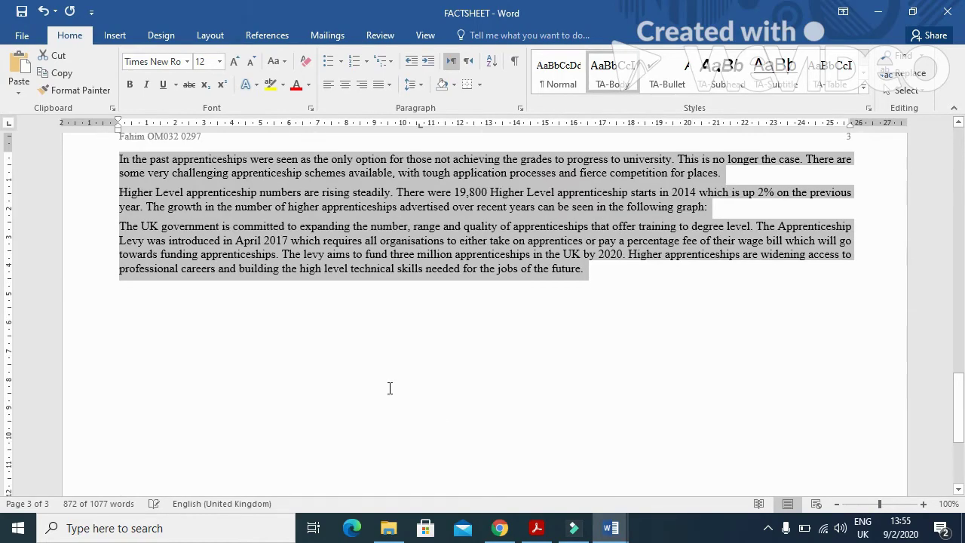
pyautogui.click(206, 34)
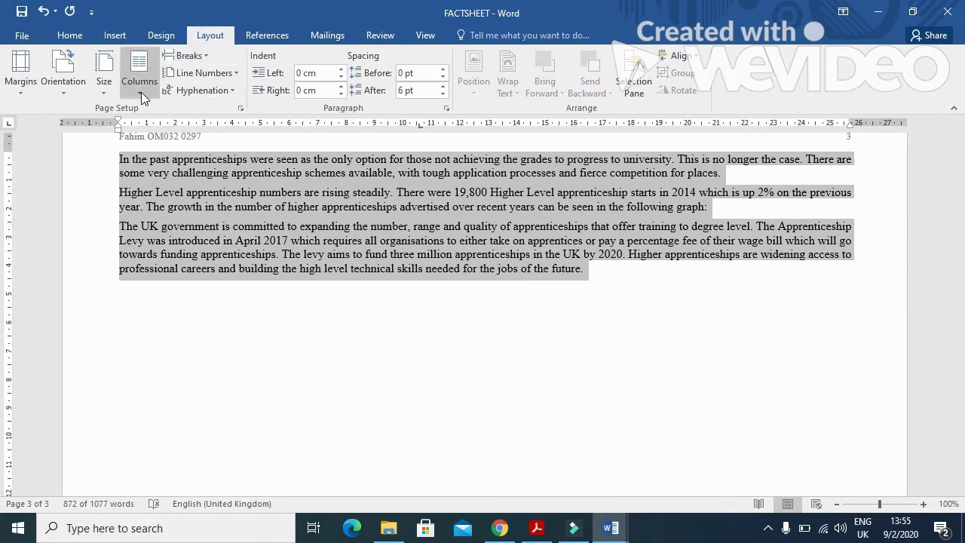
pyautogui.click(141, 92)
pyautogui.click(171, 276)
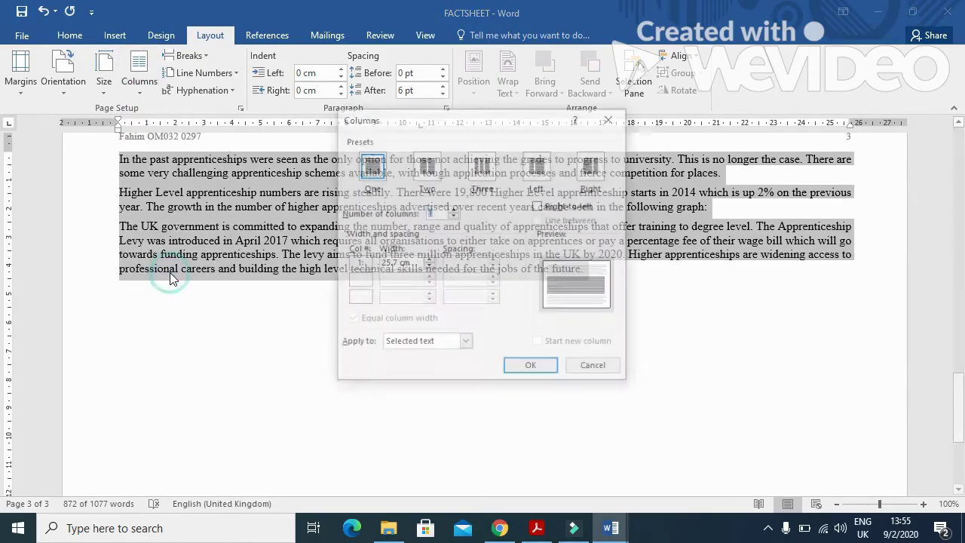
pyautogui.click(427, 166)
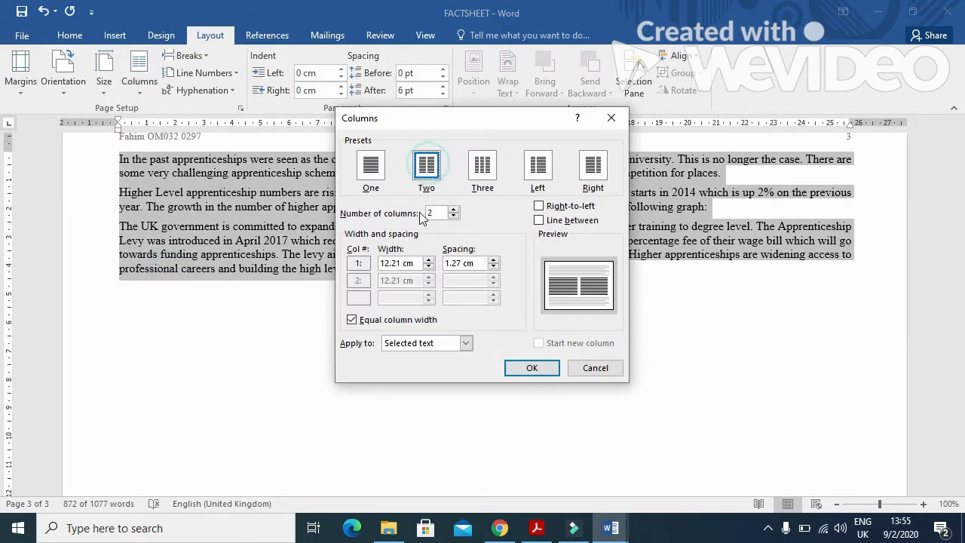
pyautogui.hotkey('alt', 'Tab')
pyautogui.hotkey('alt', 'Tab')
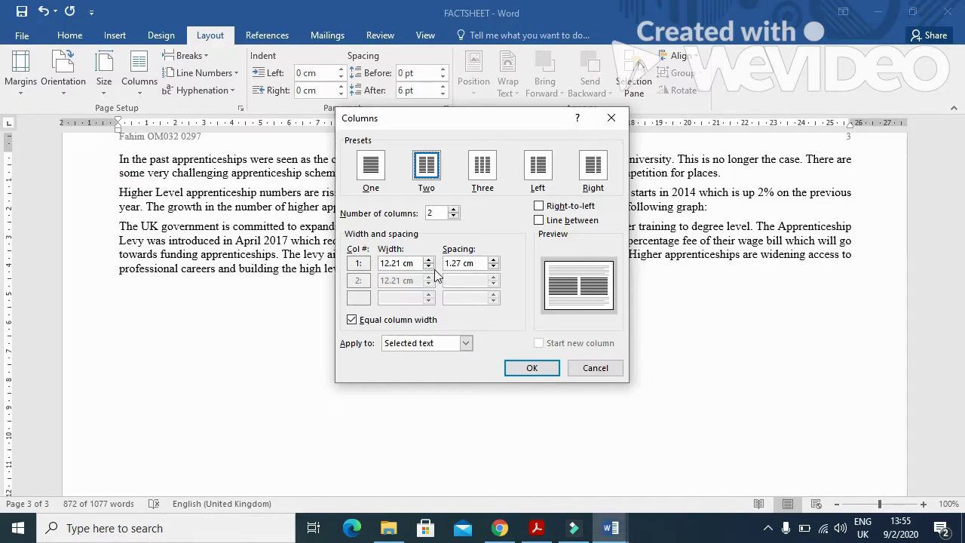
pyautogui.moveTo(461, 265); pyautogui.dragTo(427, 266)
pyautogui.click(536, 370)
# Step: Deselect the text and check the two-column flow around page 2
pyautogui.moveTo(960, 359); pyautogui.dragTo(961, 506)
pyautogui.moveTo(961, 440); pyautogui.dragTo(961, 357)
pyautogui.click(213, 419)
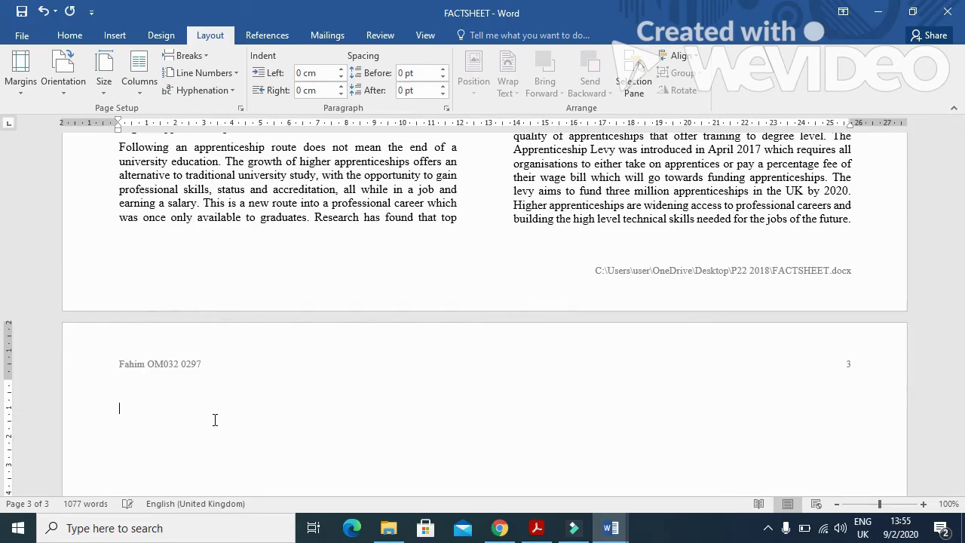
pyautogui.press('Up')
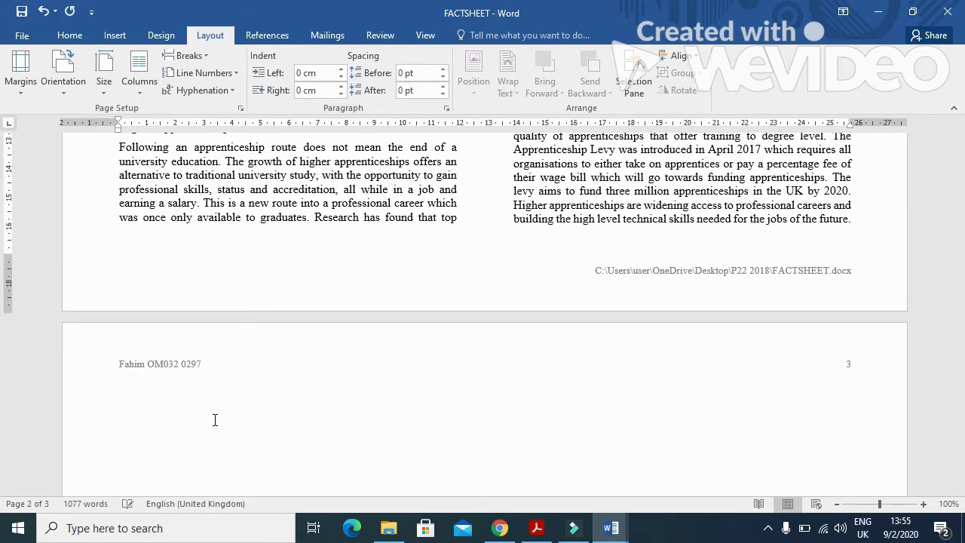
pyautogui.scroll(-4, 214, 420)
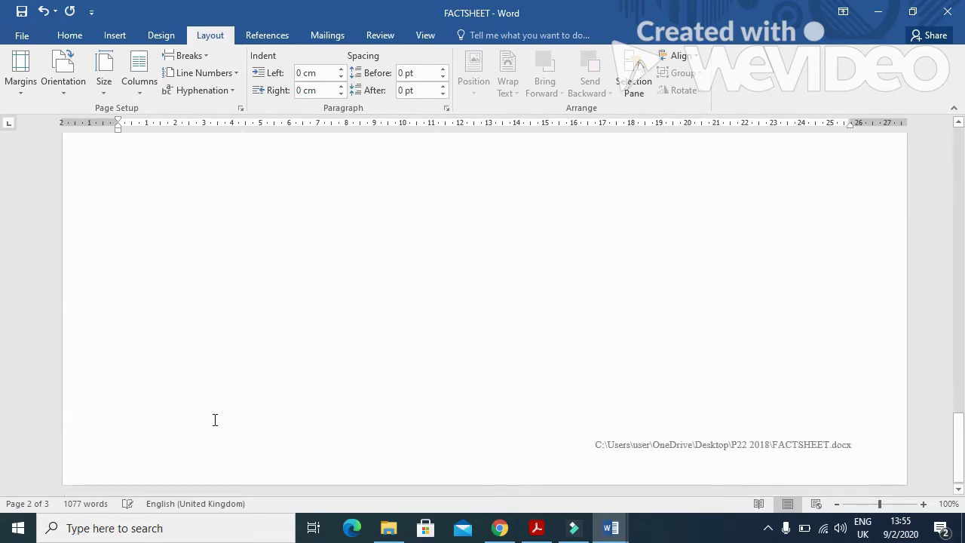
pyautogui.scroll(20, 214, 420)
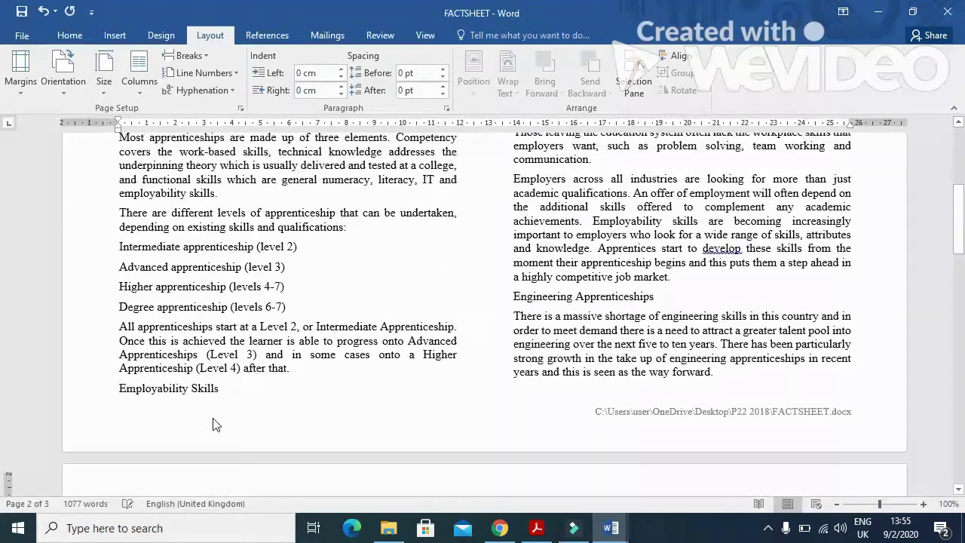
pyautogui.scroll(1, 213, 419)
# Step: Review question 9's TA-Bullet instruction in the exam paper, then return to FACTSHEET
pyautogui.hotkey('alt', 'Tab')
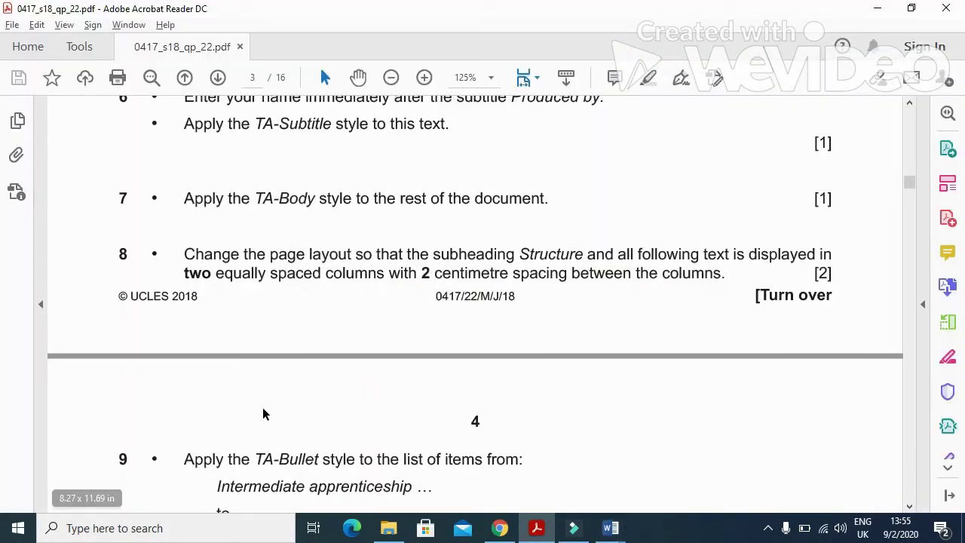
pyautogui.scroll(-3, 285, 401)
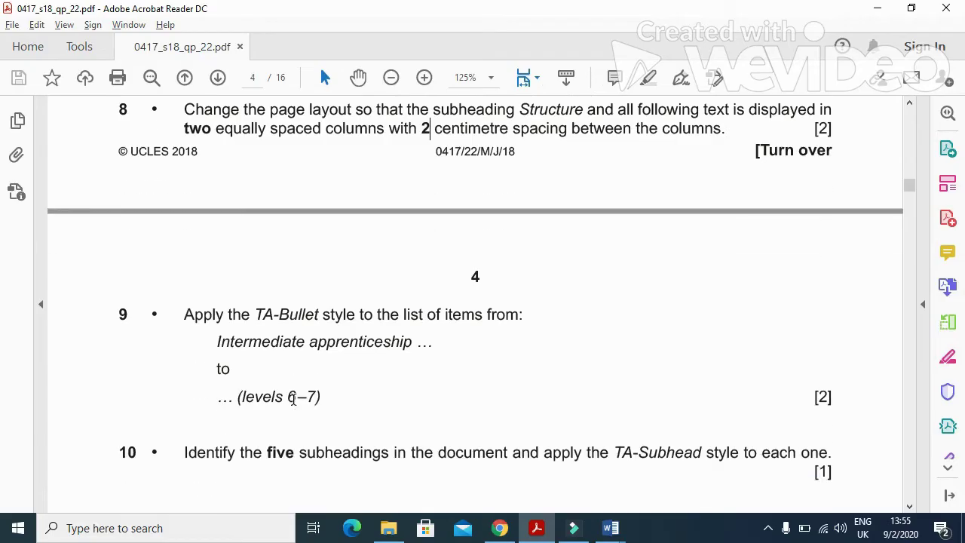
pyautogui.moveTo(172, 319); pyautogui.dragTo(455, 328)
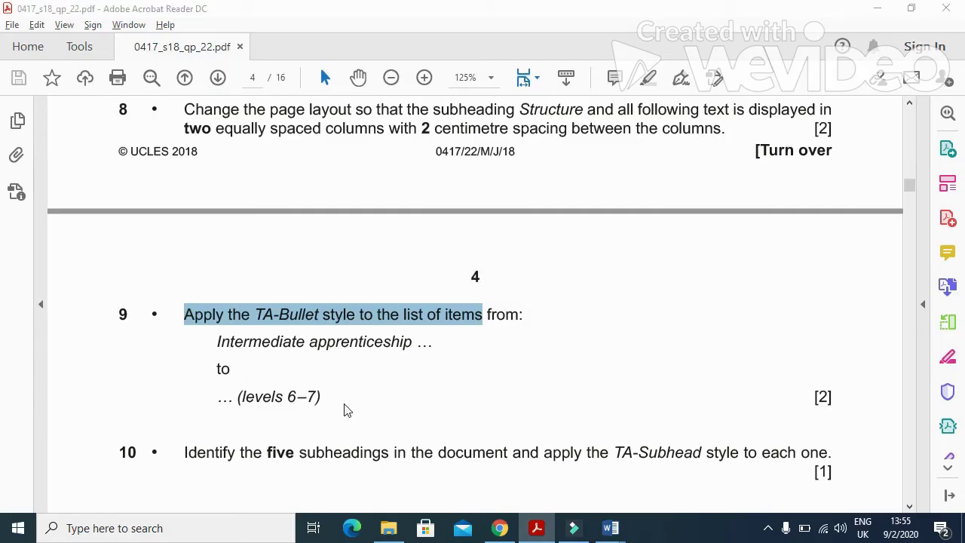
pyautogui.hotkey('alt', 'Tab')
pyautogui.scroll(-5, 542, 380)
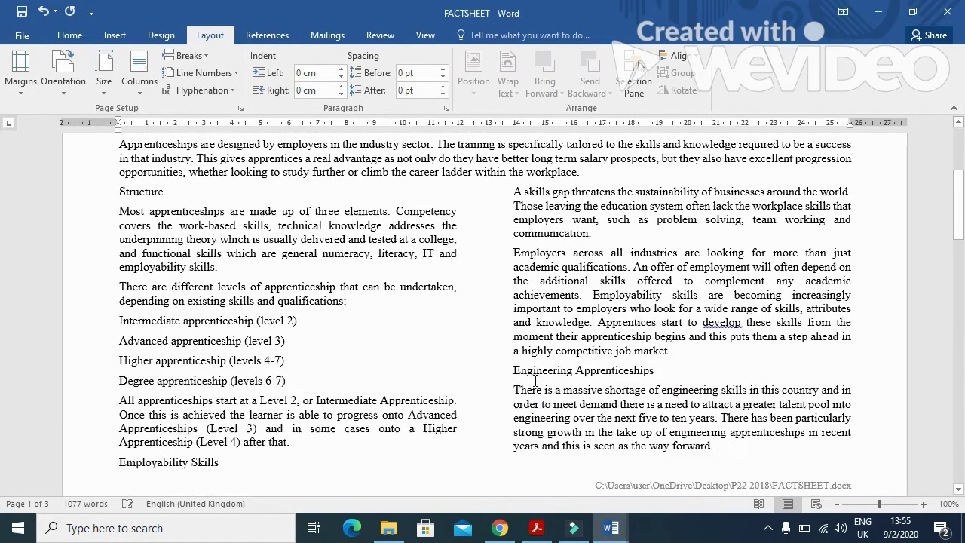
# Step: Apply the TA-Bullet style to the four apprenticeship level lines, Intermediate to Degree
pyautogui.moveTo(114, 317); pyautogui.dragTo(285, 377)
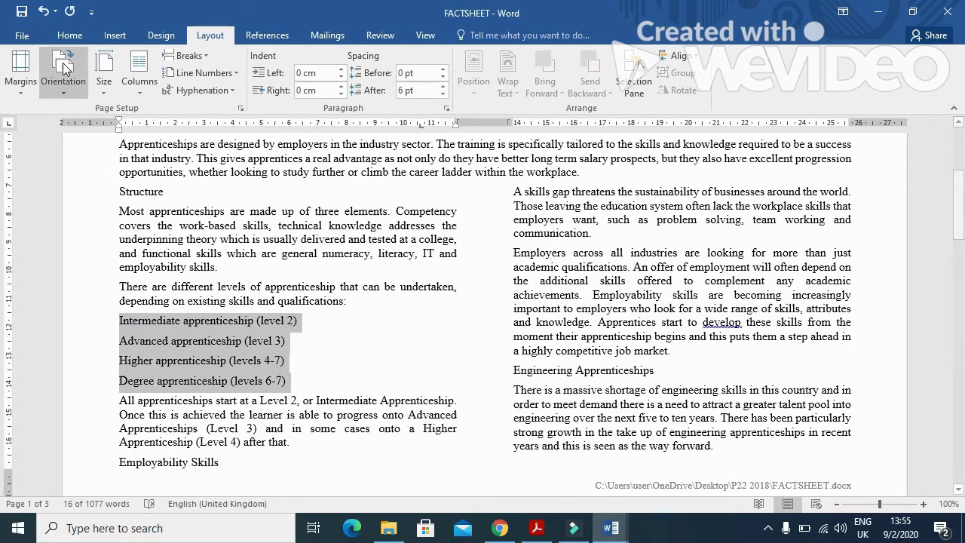
pyautogui.click(69, 36)
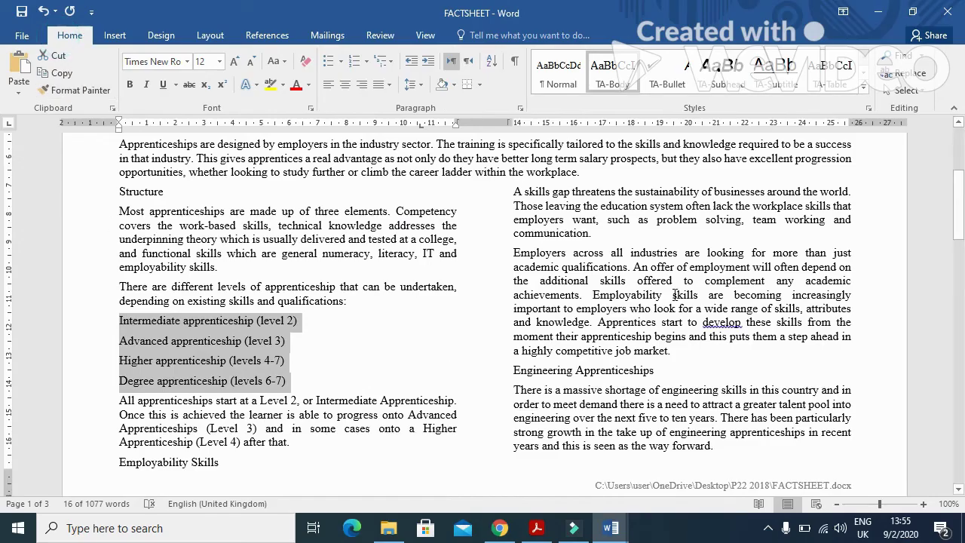
pyautogui.click(673, 80)
# Step: Read question 10's instruction in the exam paper and select the Engineering Apprenticeships subheading
pyautogui.hotkey('alt', 'Tab')
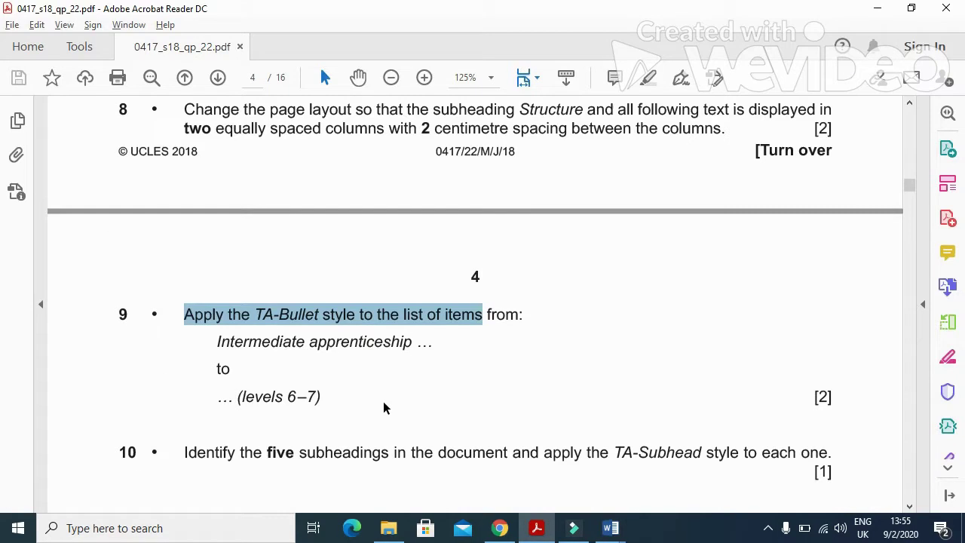
pyautogui.scroll(-3, 382, 401)
pyautogui.moveTo(180, 345); pyautogui.dragTo(616, 355)
pyautogui.hotkey('alt', 'Tab')
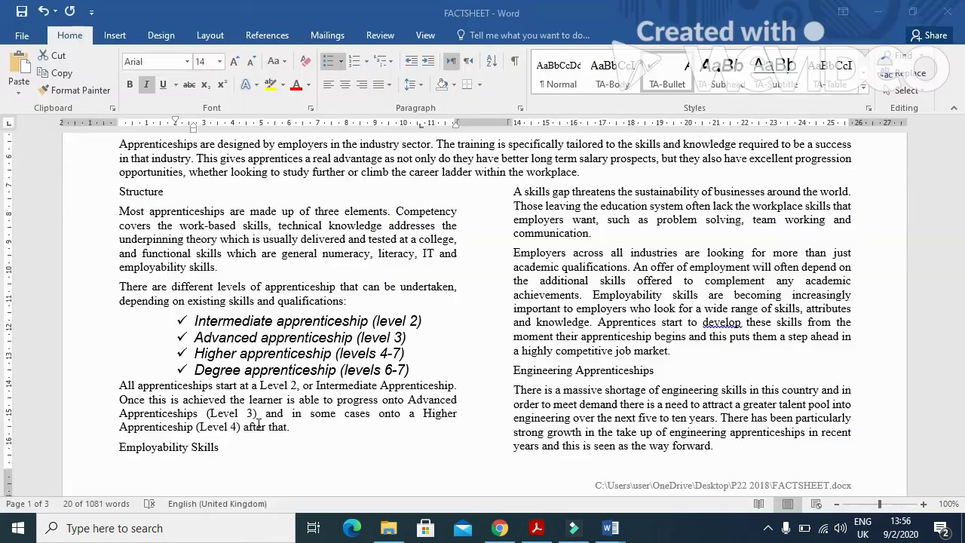
pyautogui.moveTo(727, 366); pyautogui.dragTo(515, 370)
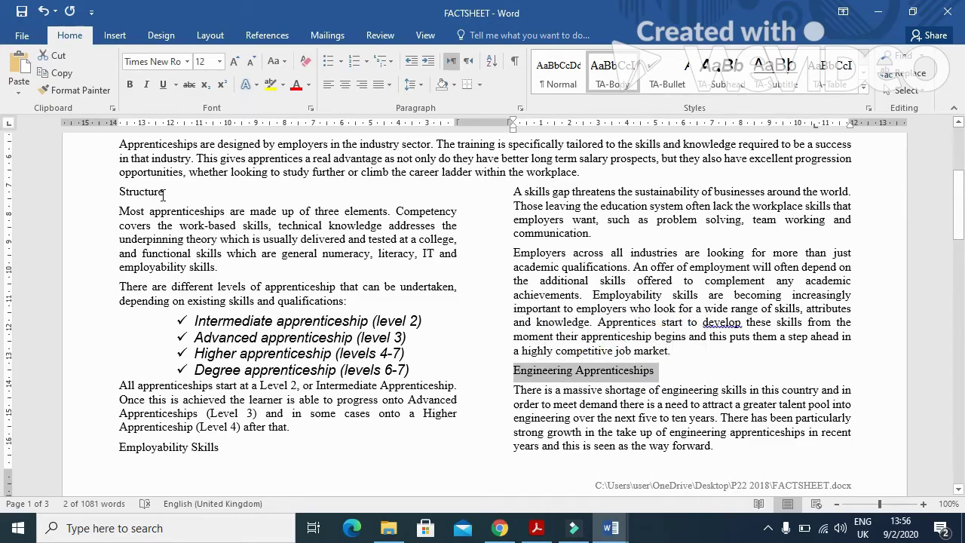
# Step: Add more subheadings, including Higher Apprenticeships, to the subheading selection
pyautogui.moveTo(164, 193); pyautogui.dragTo(116, 193)
pyautogui.scroll(-2, 422, 352)
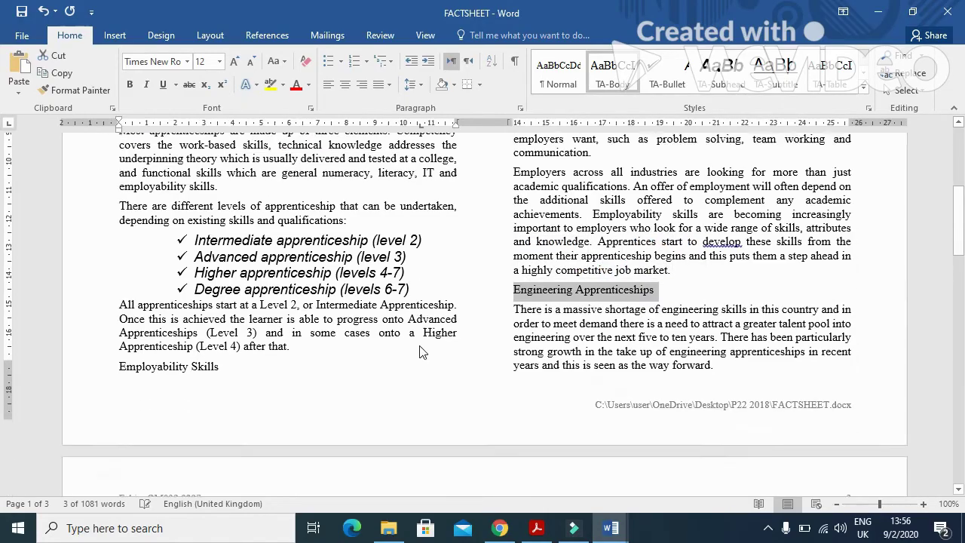
pyautogui.scroll(-9, 422, 352)
pyautogui.moveTo(192, 296); pyautogui.dragTo(119, 297)
pyautogui.scroll(-1, 631, 436)
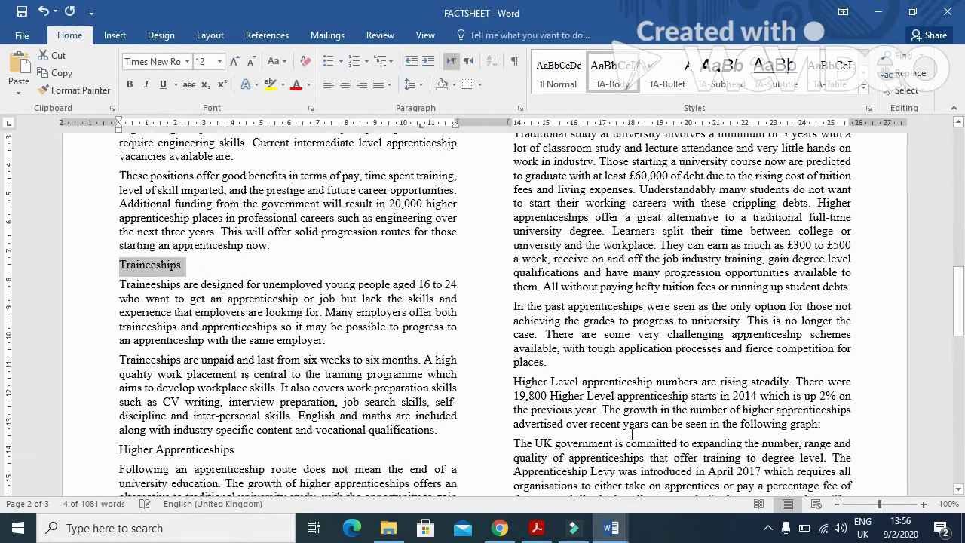
pyautogui.scroll(-3, 311, 358)
pyautogui.moveTo(243, 336); pyautogui.dragTo(131, 335)
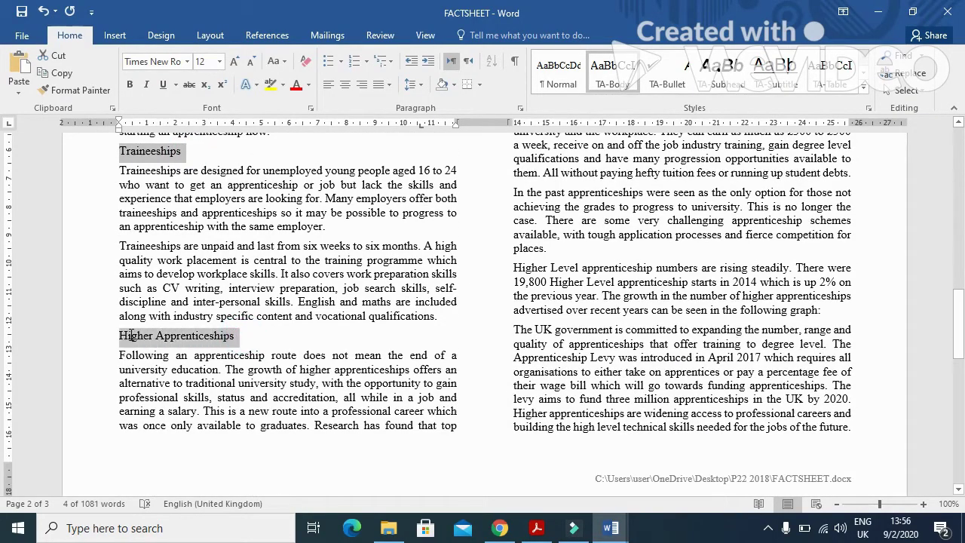
# Step: Add Employability Skills to the selection and apply the TA-Subhead style to all selected subheadings
pyautogui.scroll(-11, 375, 387)
pyautogui.scroll(4, 527, 467)
pyautogui.scroll(10, 579, 484)
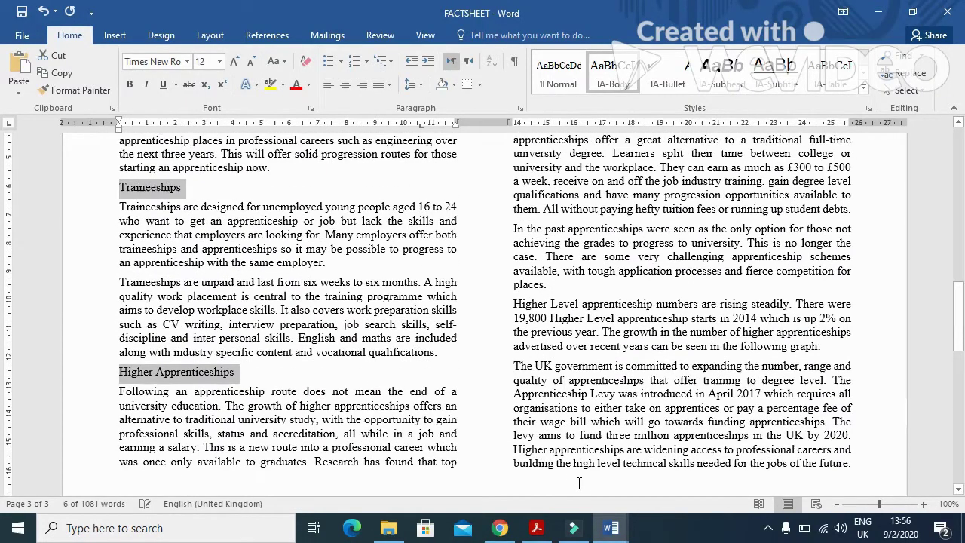
pyautogui.scroll(8, 579, 485)
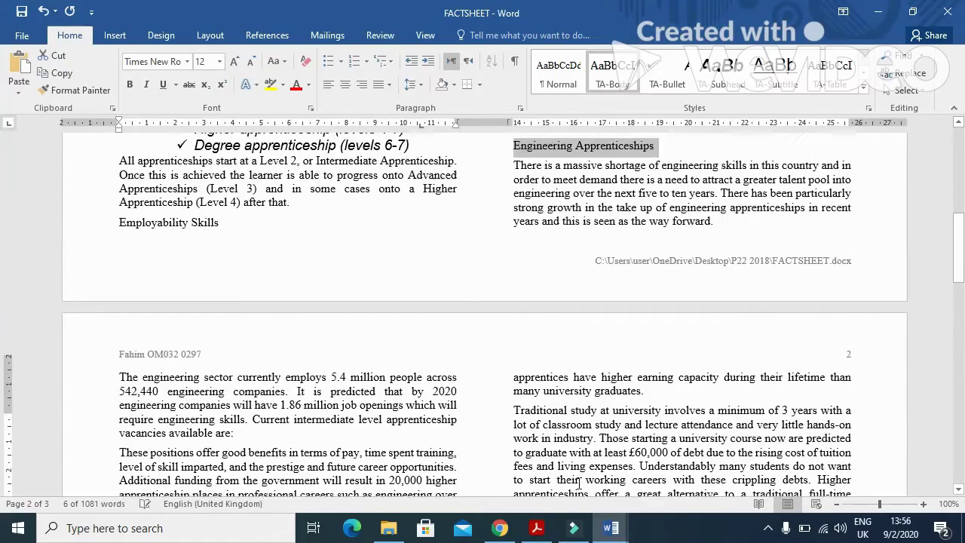
pyautogui.scroll(5, 579, 485)
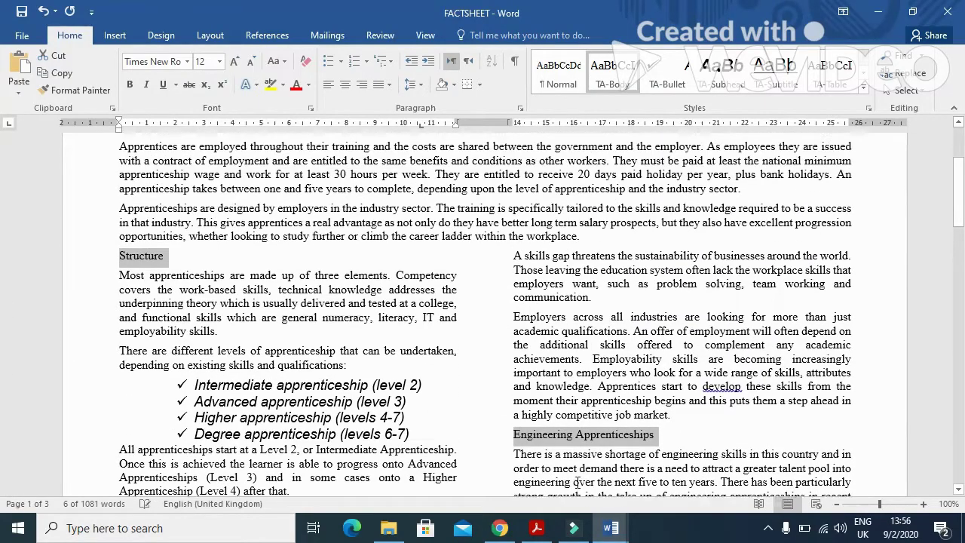
pyautogui.scroll(4, 450, 404)
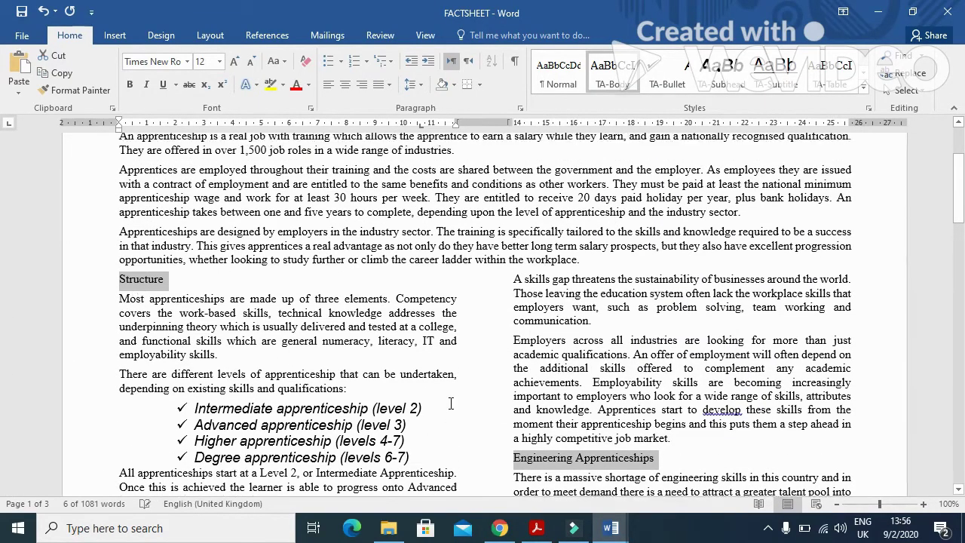
pyautogui.scroll(-4, 450, 403)
pyautogui.scroll(-3, 450, 403)
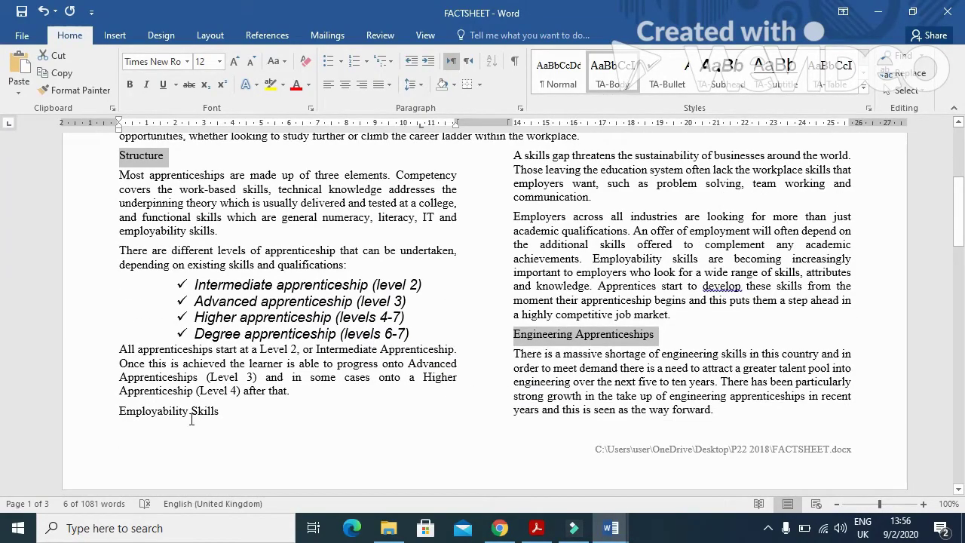
pyautogui.moveTo(220, 411); pyautogui.dragTo(121, 412)
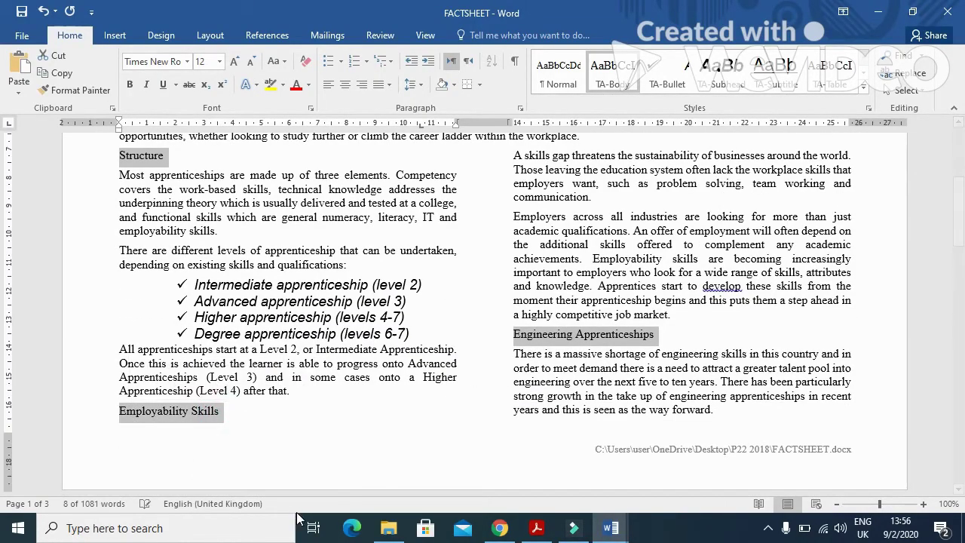
pyautogui.click(729, 84)
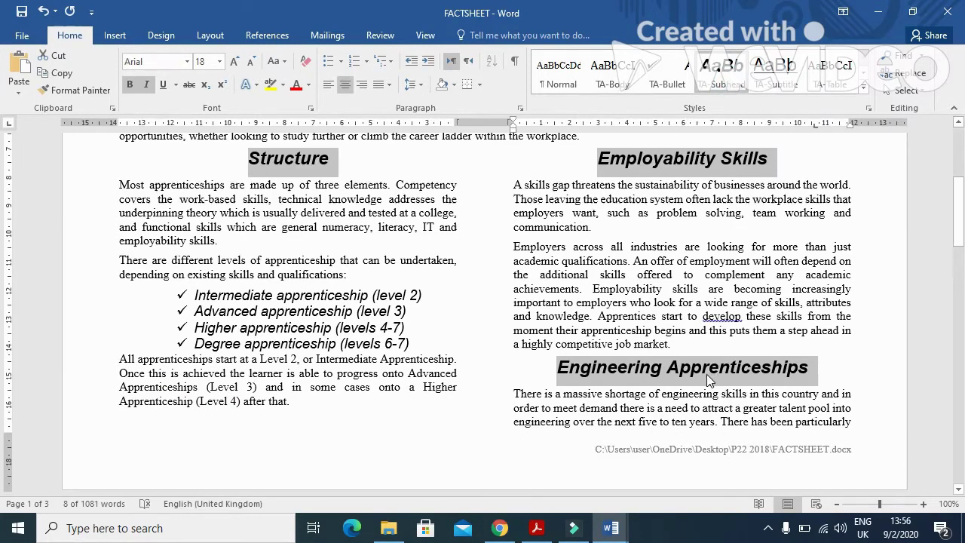
pyautogui.hotkey('alt', 'Tab')
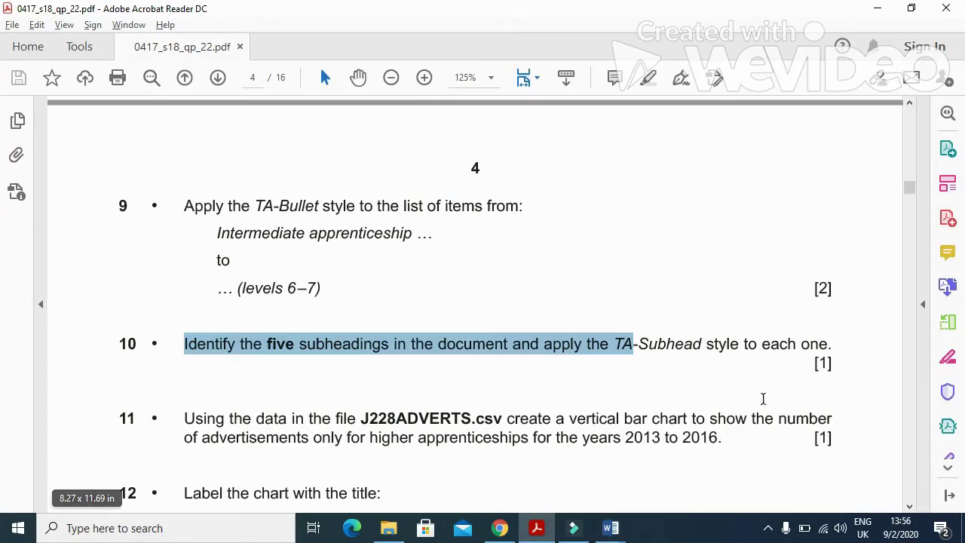
# Step: Scroll to question 11 and highlight its instruction to chart data from J228ADVERTS.csv
pyautogui.moveTo(911, 189)
pyautogui.mouseDown()
pyautogui.moveTo(910, 176)
pyautogui.moveTo(909, 193)
pyautogui.mouseUp()
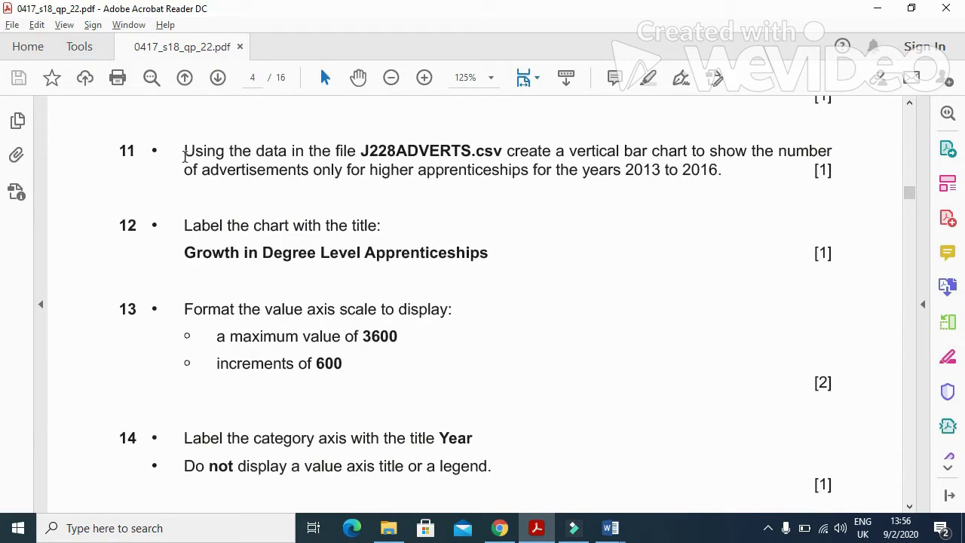
pyautogui.moveTo(202, 154); pyautogui.dragTo(471, 154)
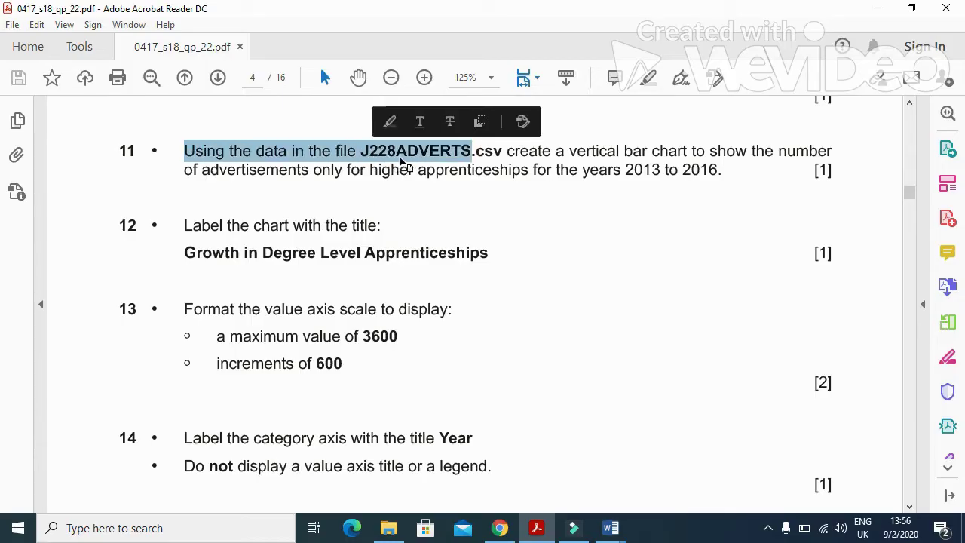
# Step: Open J228ADVERTS.csv from the P22 2018 folder in Excel
pyautogui.click(388, 528)
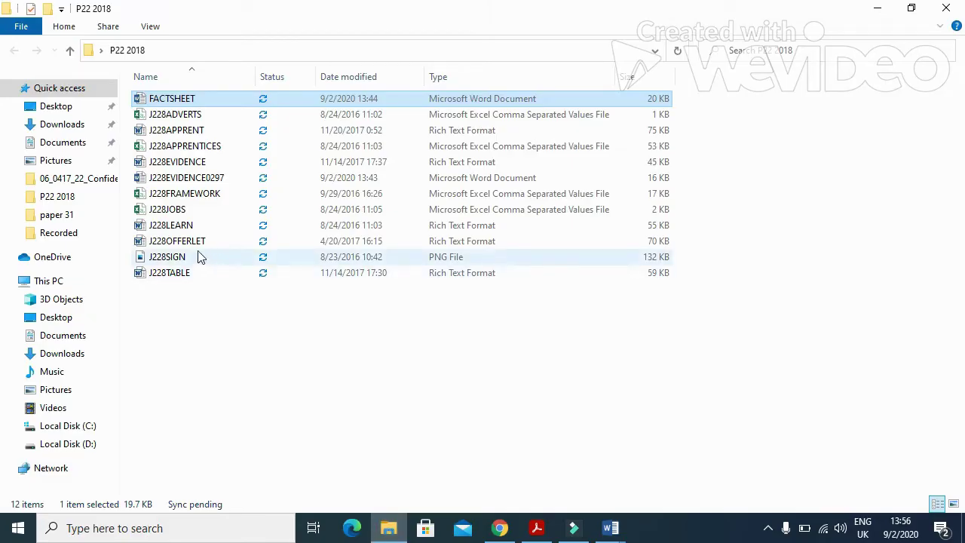
pyautogui.click(200, 117)
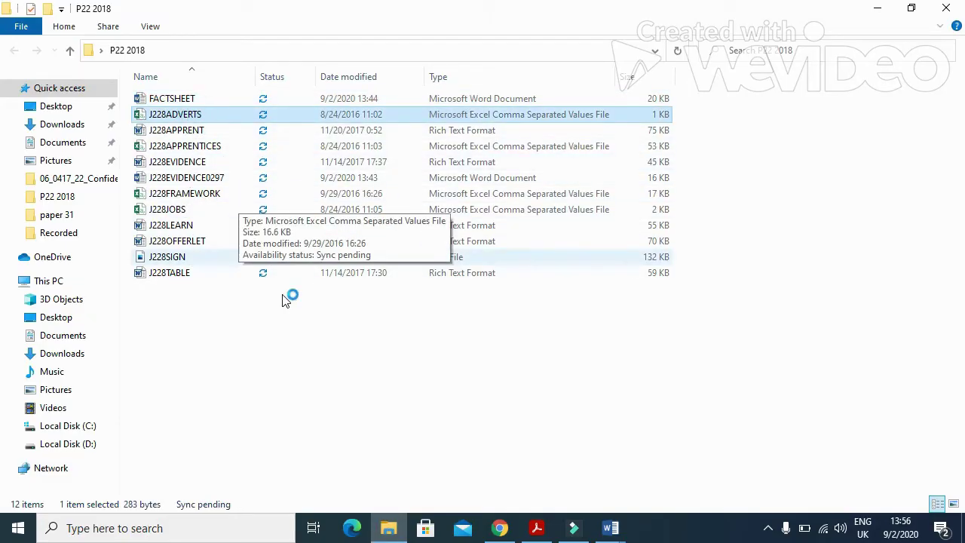
pyautogui.hotkey('alt', 'Tab')
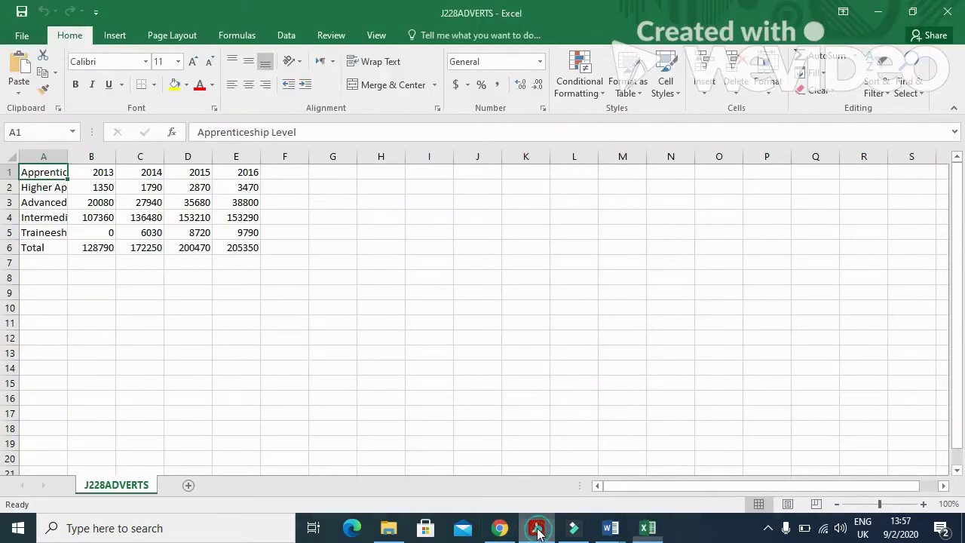
# Step: Check the question paper, then autofit column A to show its full labels
pyautogui.click(536, 528)
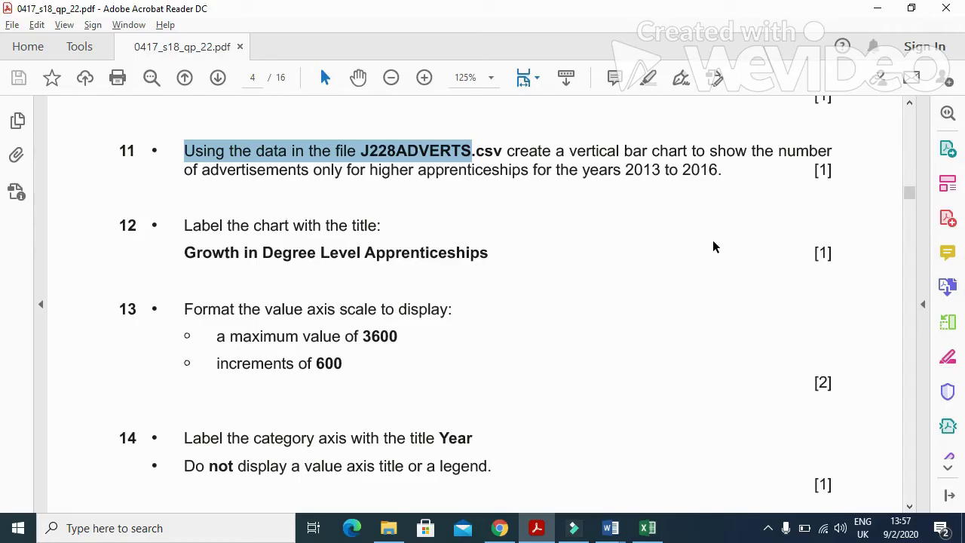
pyautogui.hotkey('alt', 'Tab')
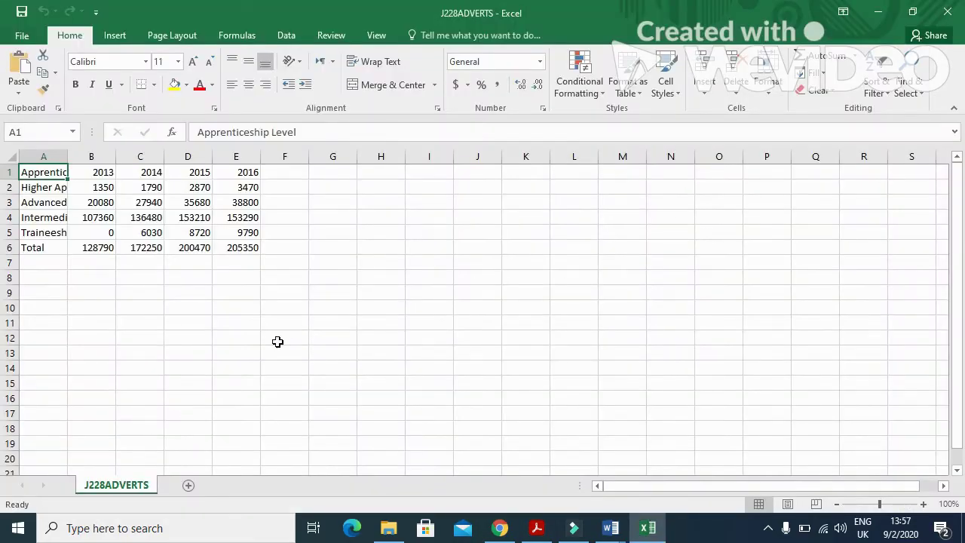
pyautogui.doubleClick(67, 156)
# Step: Insert a clustered column chart of the Higher Apprenticeships row A2:E2
pyautogui.click(91, 191)
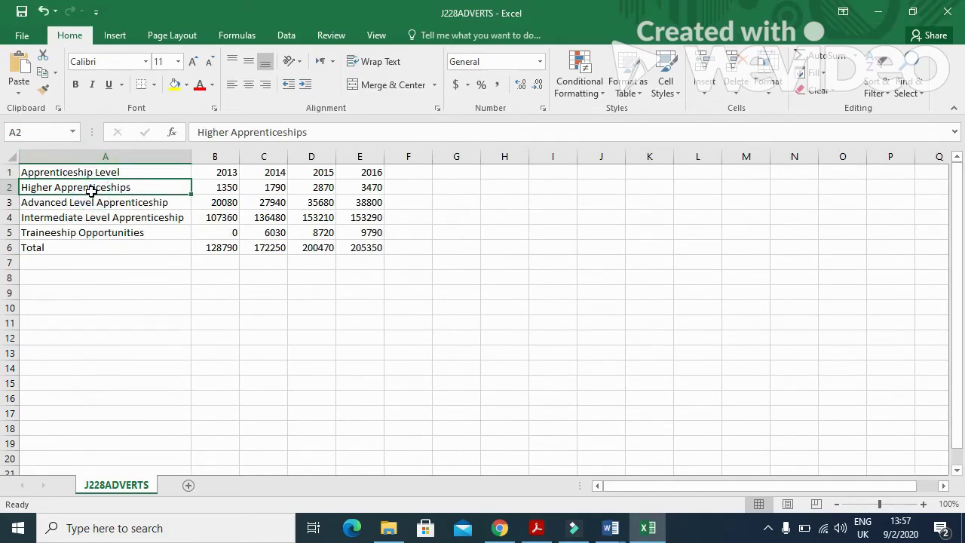
pyautogui.moveTo(91, 191); pyautogui.dragTo(356, 193)
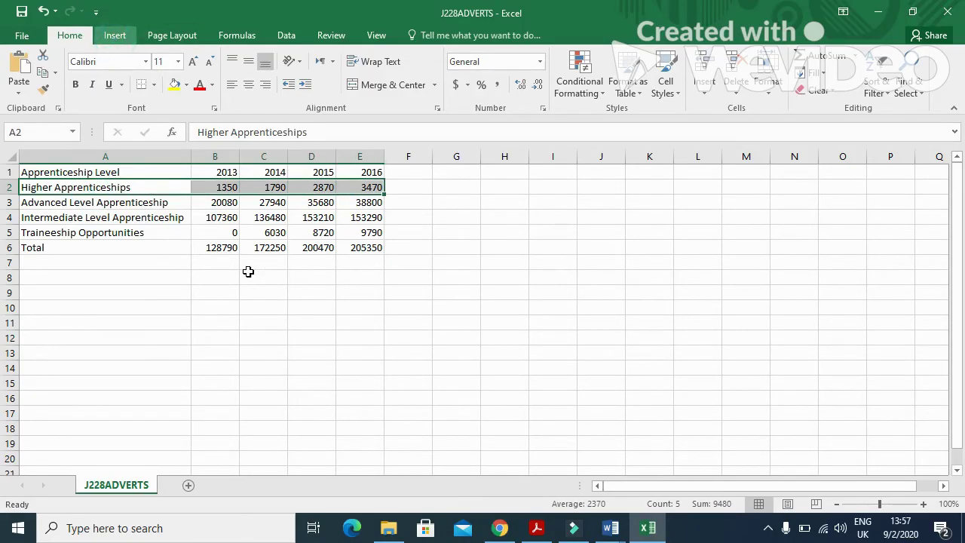
pyautogui.click(115, 35)
pyautogui.click(437, 57)
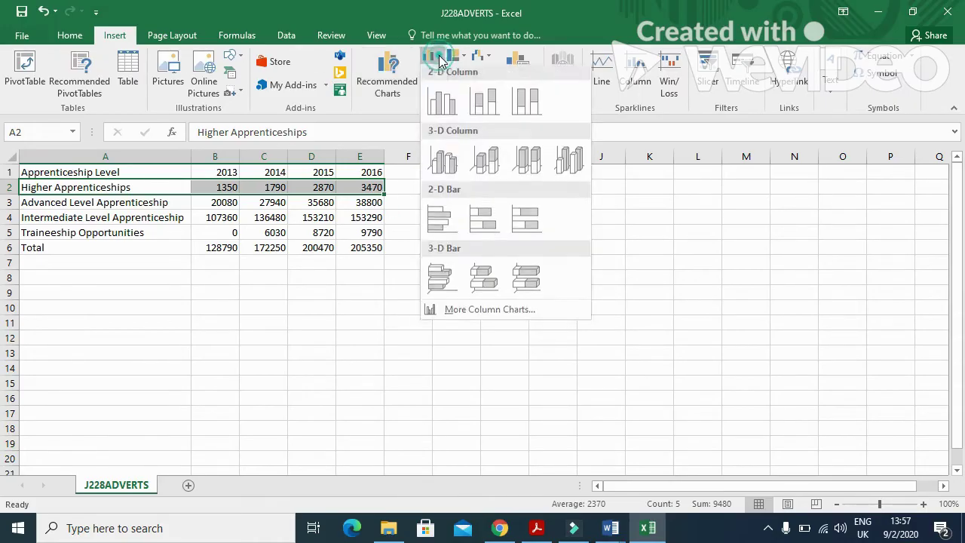
pyautogui.click(444, 101)
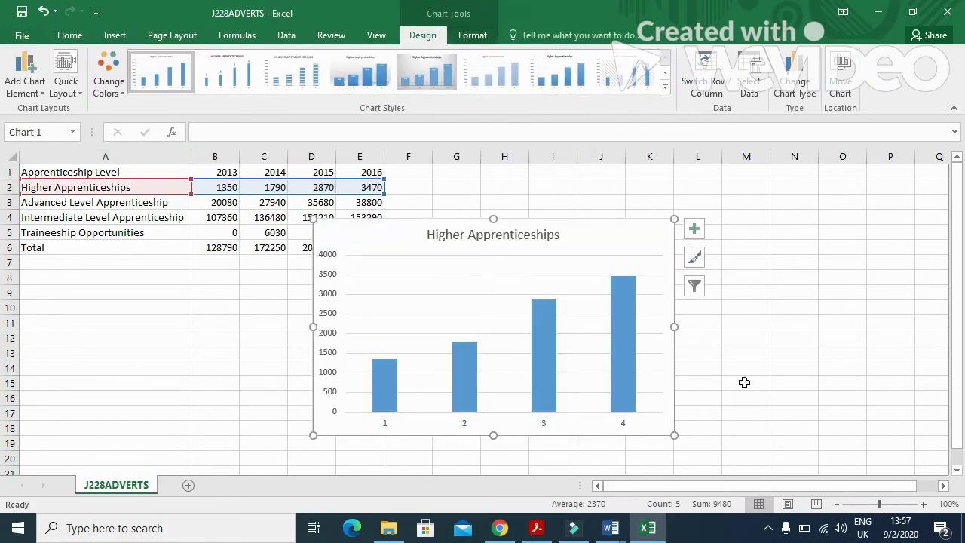
# Step: Copy the title 'Growth in Degree Level Apprenticeships' from question 12 and select the chart title
pyautogui.hotkey('alt', 'Tab')
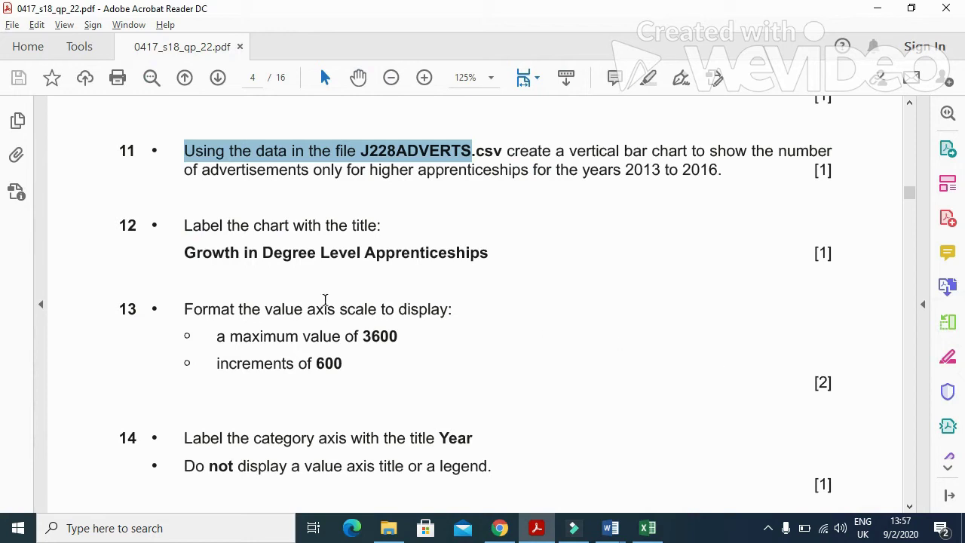
pyautogui.moveTo(183, 249); pyautogui.dragTo(413, 258)
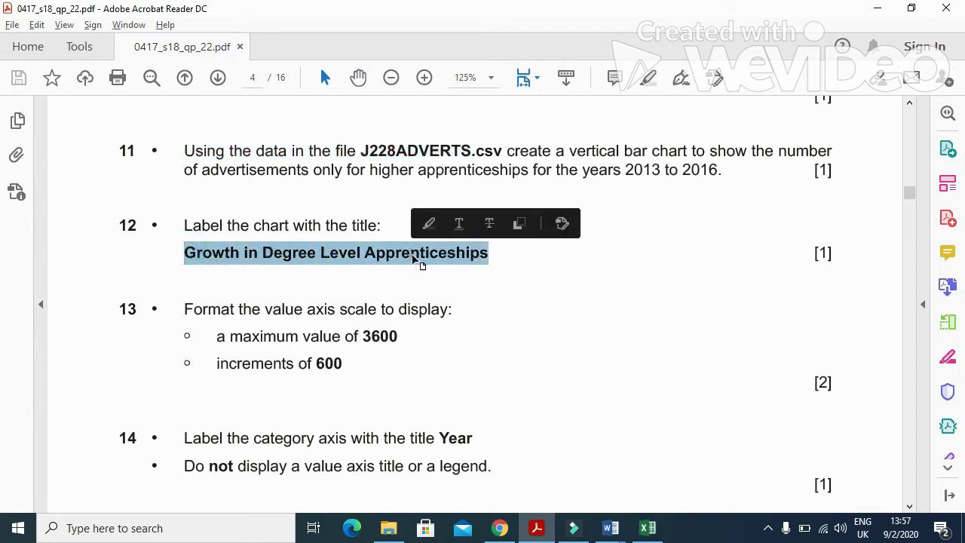
pyautogui.hotkey('alt', 'Tab')
pyautogui.click(477, 237)
# Step: Replace the chart title with 'Growth in Degree Level Apprenticeships' and note the required 3600 axis maximum
pyautogui.moveTo(559, 236); pyautogui.dragTo(435, 235)
pyautogui.hotkey('ctrl', 'v')
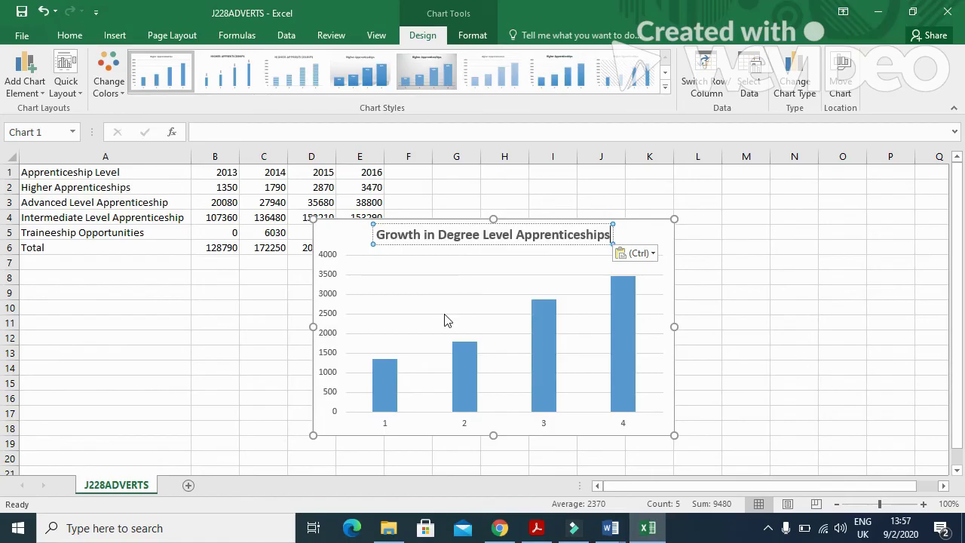
pyautogui.hotkey('alt', 'Tab')
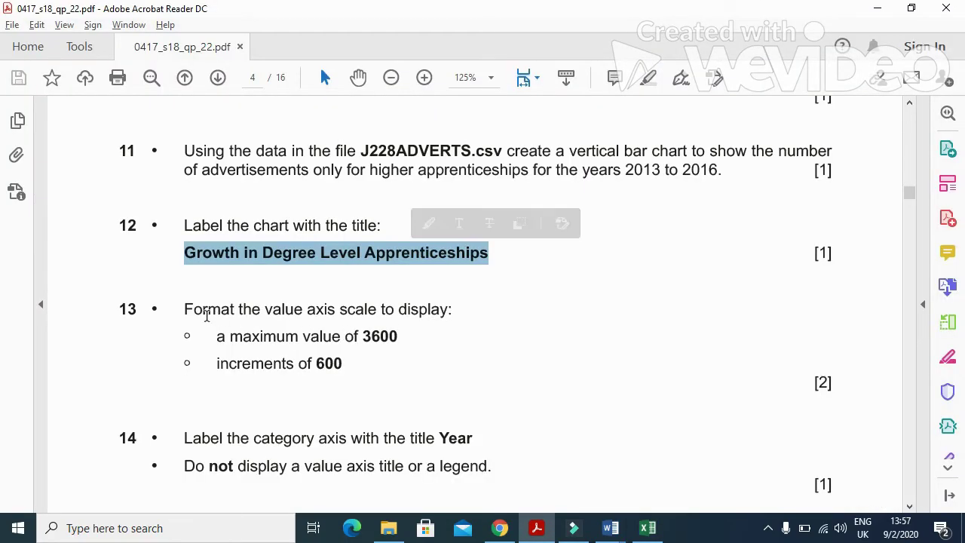
pyautogui.moveTo(361, 336); pyautogui.dragTo(398, 336)
pyautogui.hotkey('alt', 'Tab')
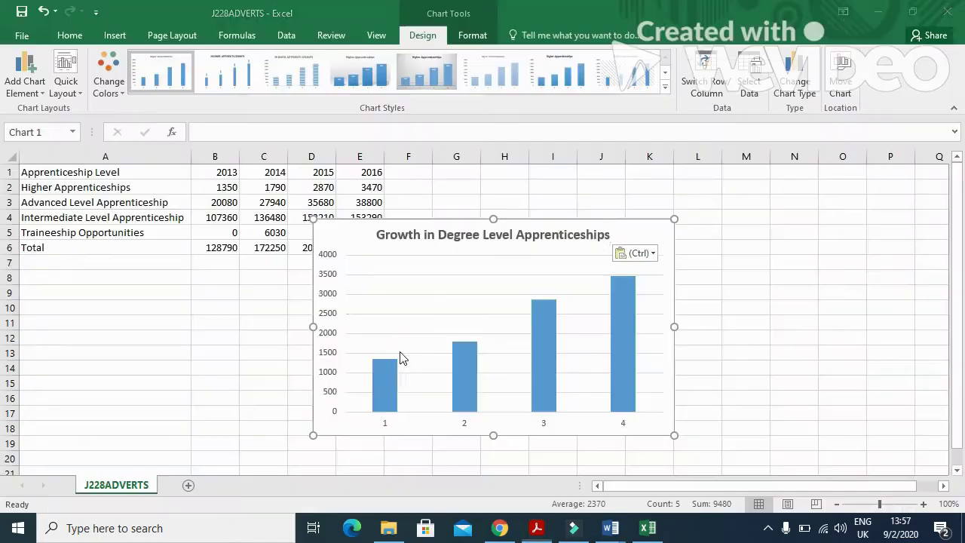
# Step: Set the value axis maximum to 3600 and major unit to 600
pyautogui.click(325, 296)
pyautogui.rightClick(326, 298)
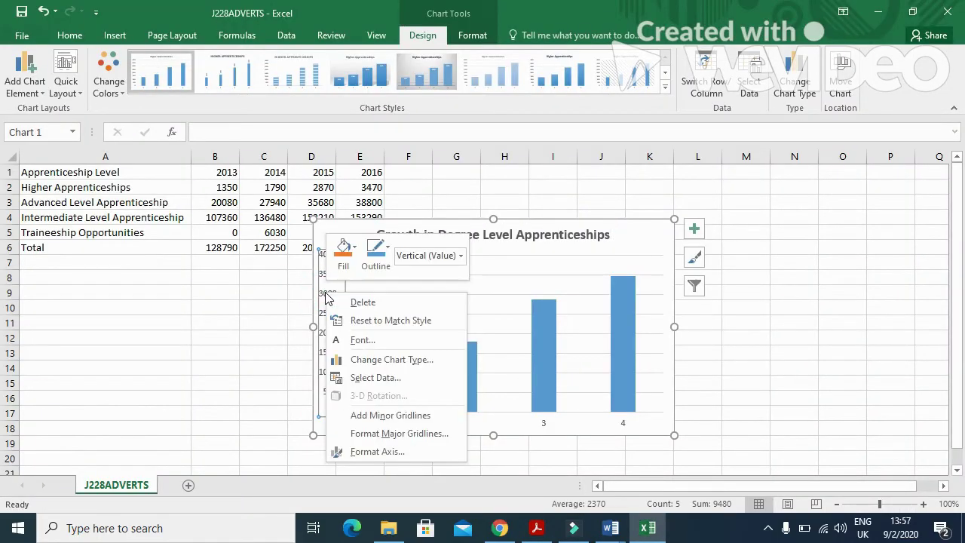
pyautogui.click(369, 451)
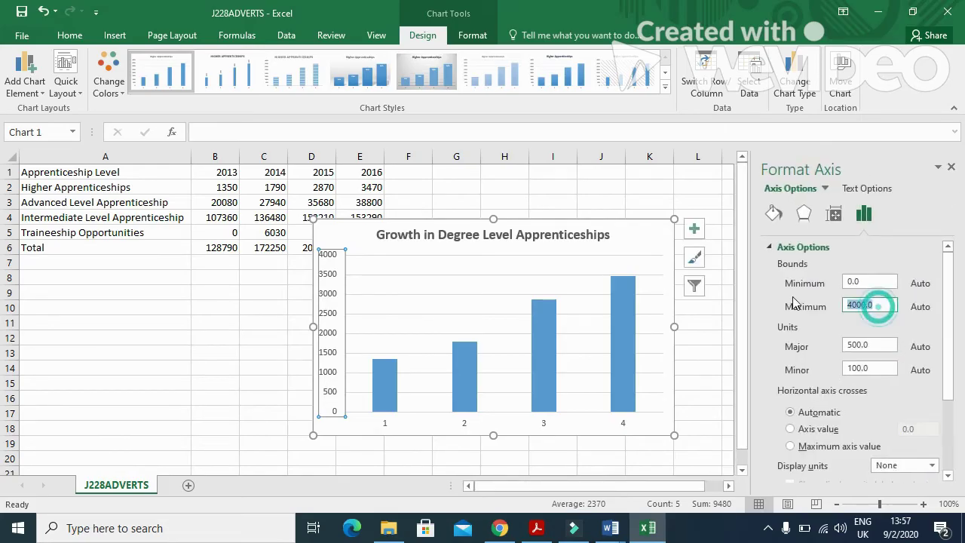
pyautogui.write('3600')
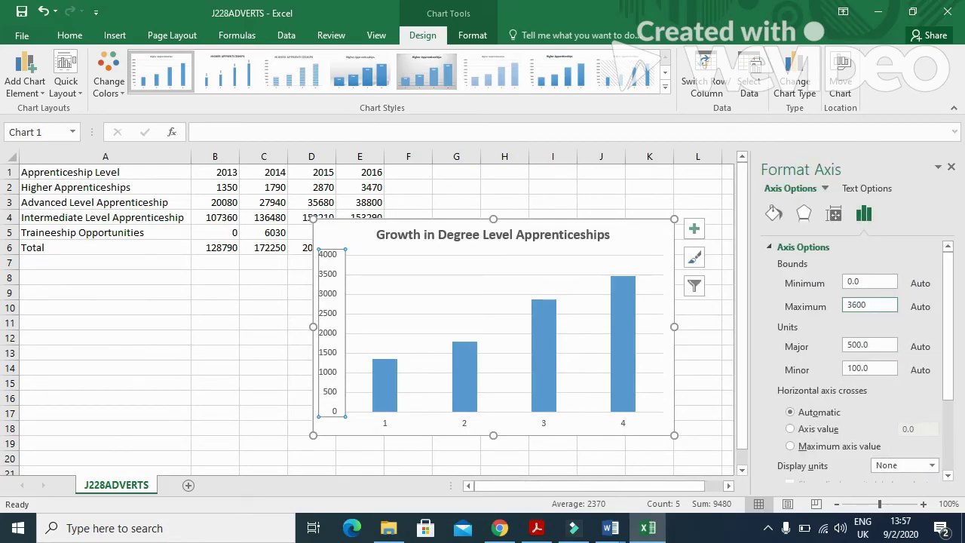
pyautogui.hotkey('alt', 'Tab')
pyautogui.hotkey('alt', 'Tab')
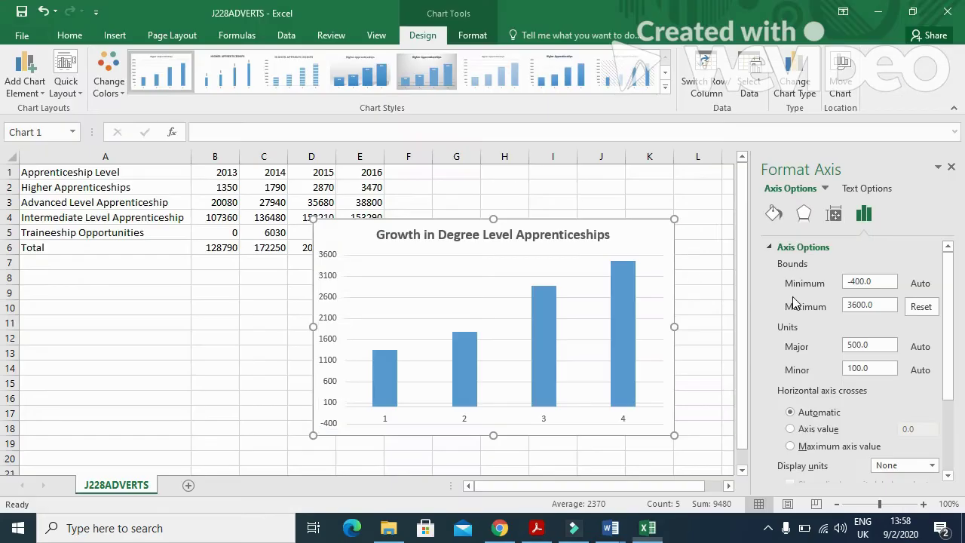
pyautogui.click(855, 346)
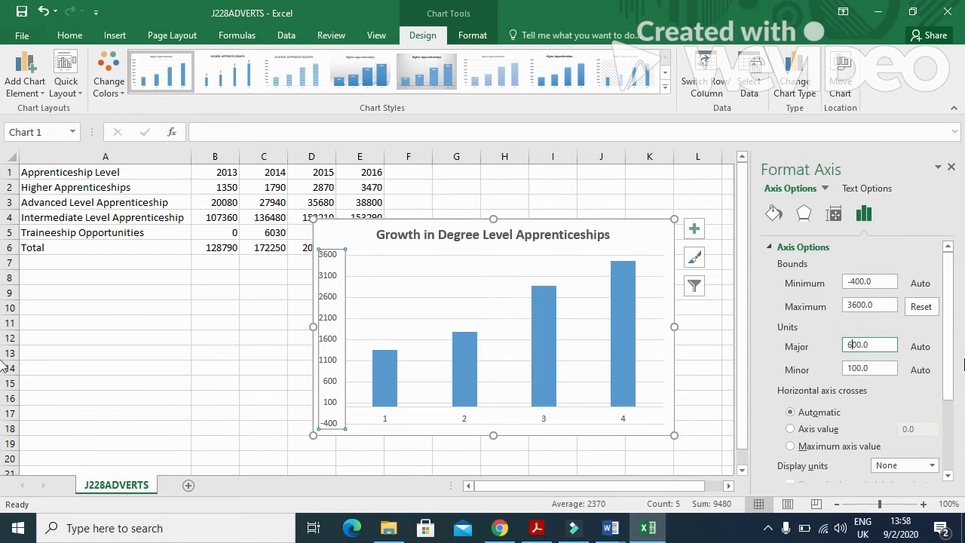
pyautogui.write('6')
pyautogui.click(856, 283)
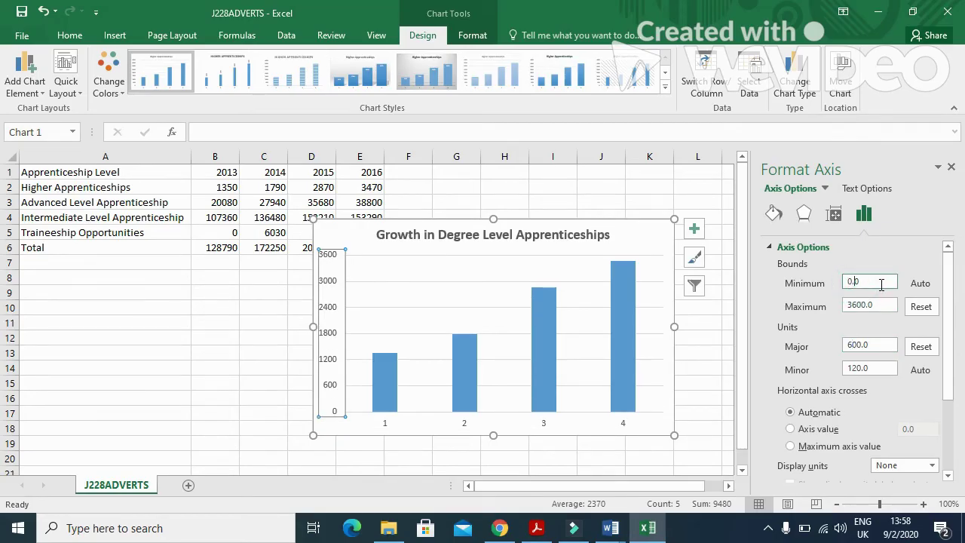
pyautogui.click(951, 166)
pyautogui.hotkey('alt', 'Tab')
pyautogui.scroll(-4, 670, 312)
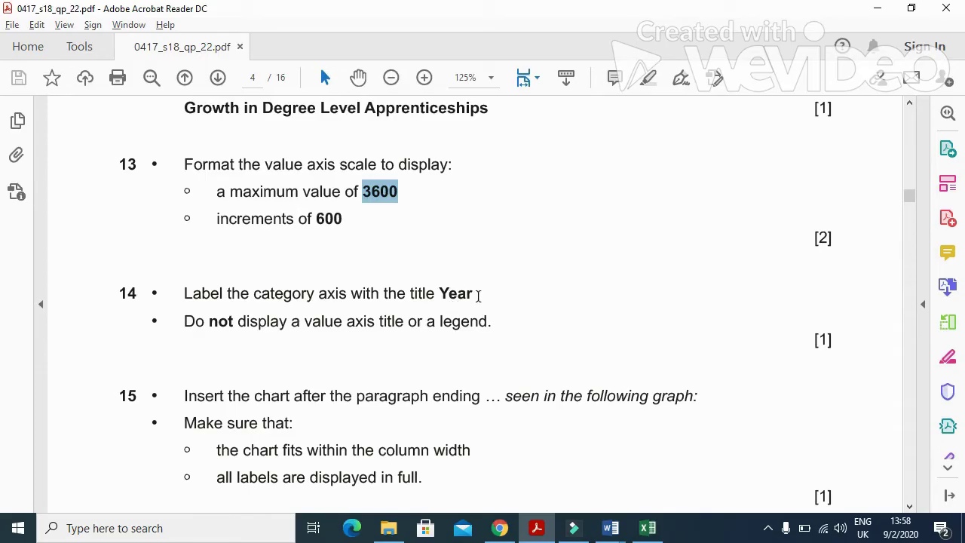
# Step: Use cells B1:E1 as the category axis labels so the bars read 2013–2016
pyautogui.hotkey('alt', 'Tab')
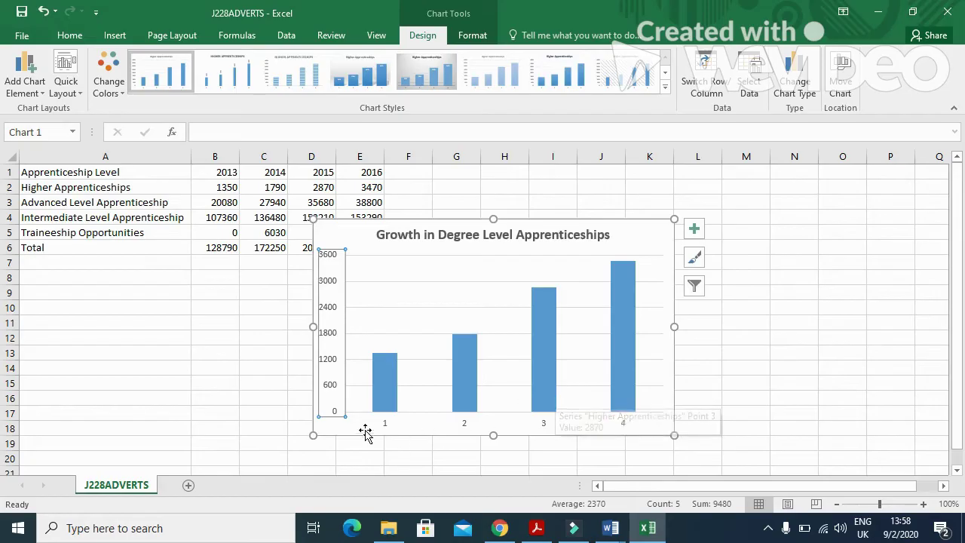
pyautogui.click(465, 427)
pyautogui.rightClick(467, 428)
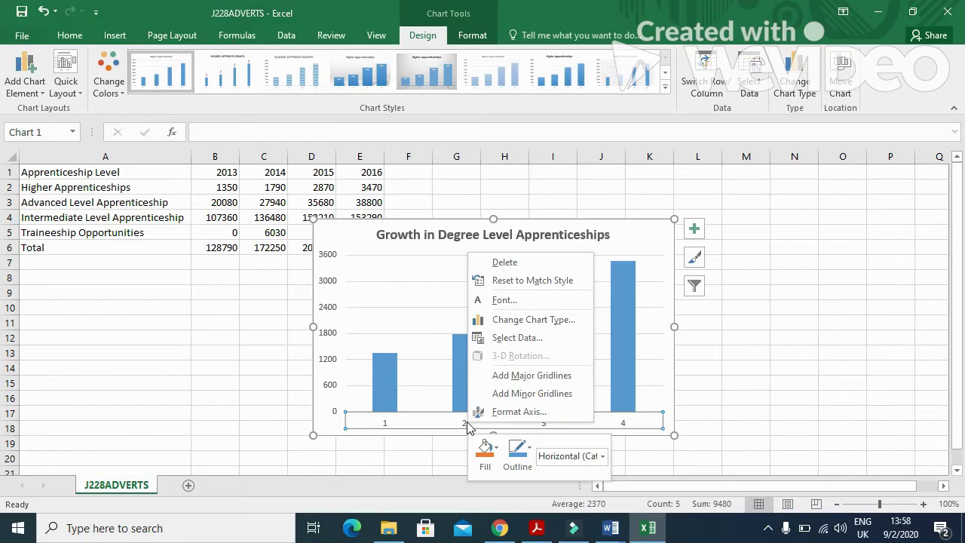
pyautogui.click(510, 338)
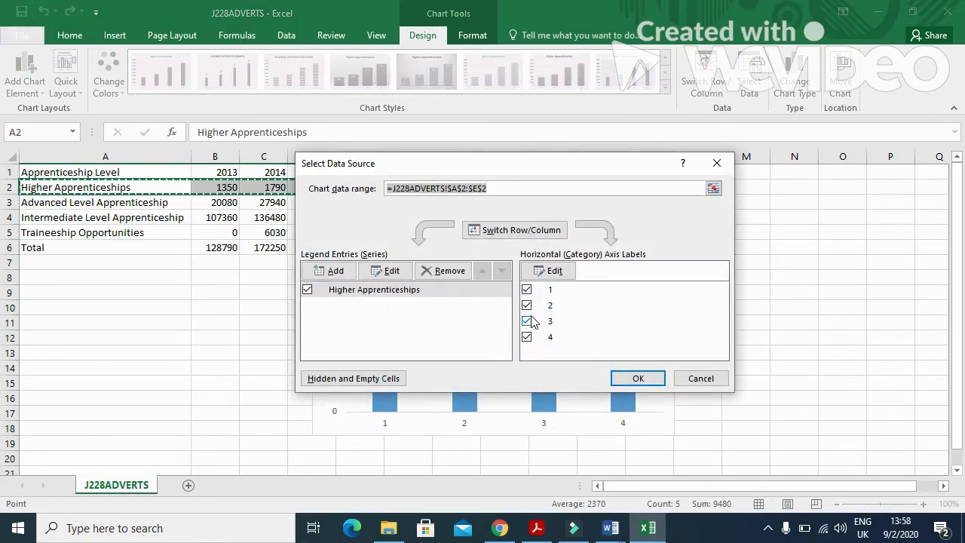
pyautogui.click(555, 273)
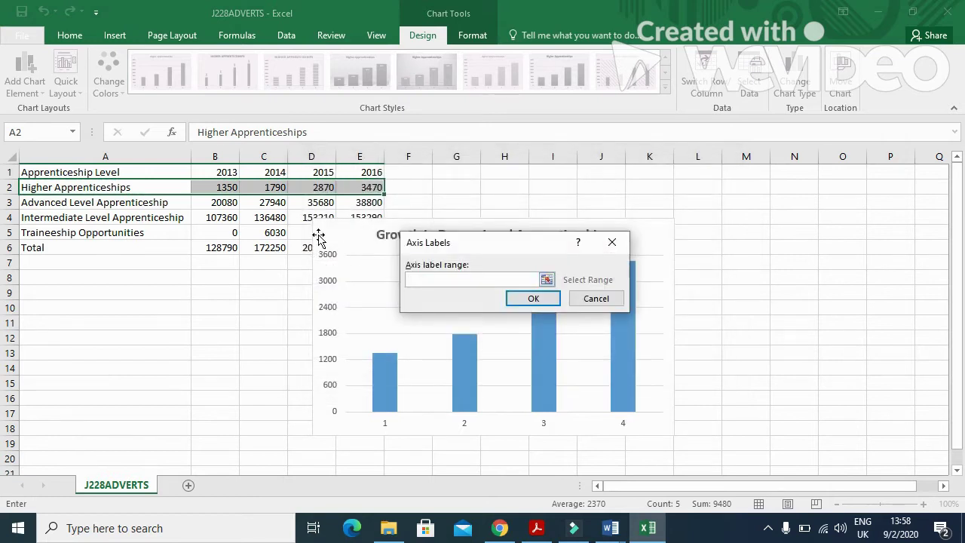
pyautogui.moveTo(226, 172); pyautogui.dragTo(369, 172)
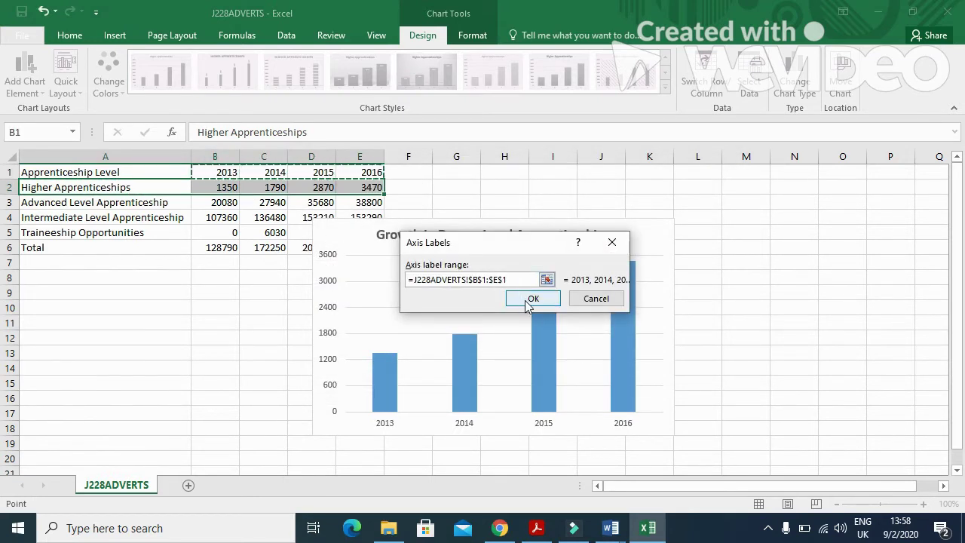
pyautogui.click(521, 299)
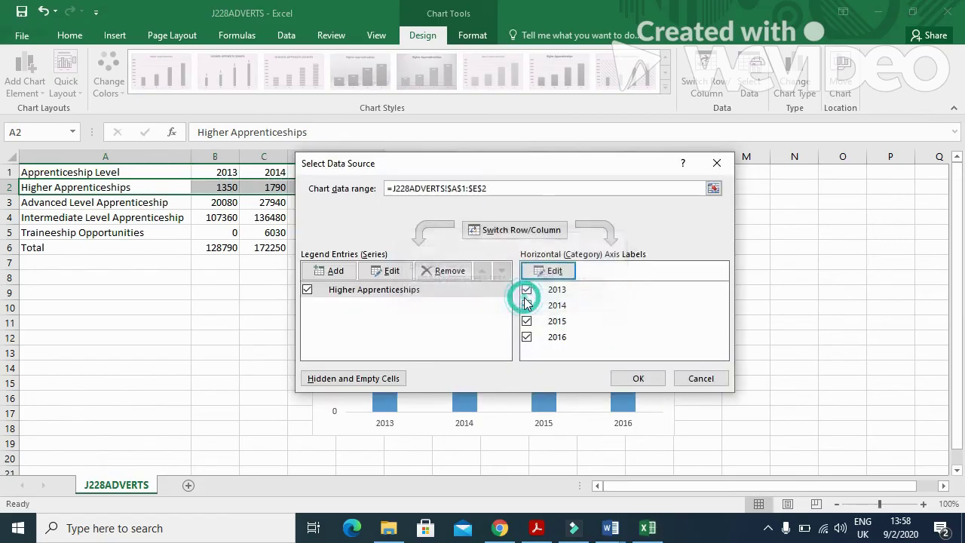
pyautogui.click(637, 378)
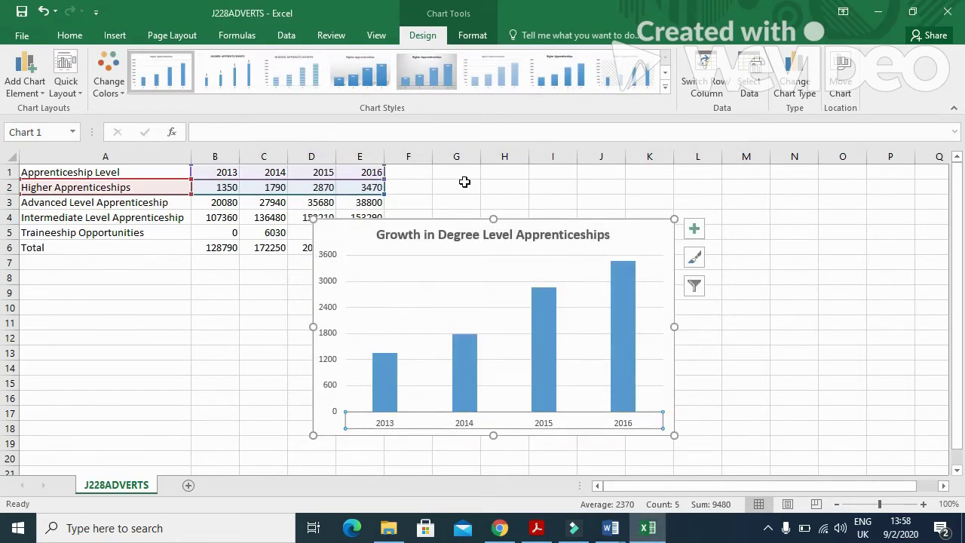
# Step: Add a primary horizontal axis title to the chart and change its text to 'Year'
pyautogui.click(43, 103)
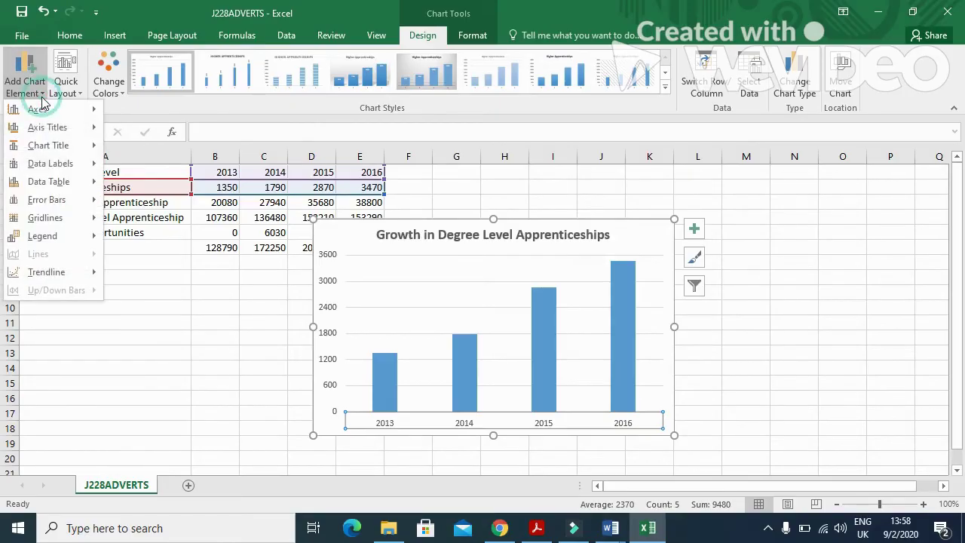
pyautogui.moveTo(63, 133)
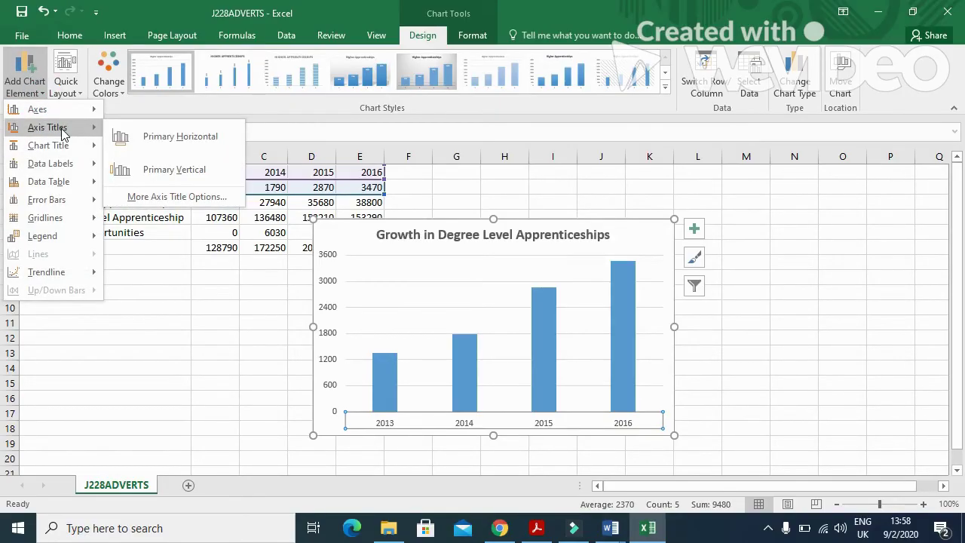
pyautogui.click(196, 140)
pyautogui.click(517, 416)
pyautogui.click(523, 417)
pyautogui.moveTo(522, 414); pyautogui.dragTo(518, 414)
pyautogui.click(517, 416)
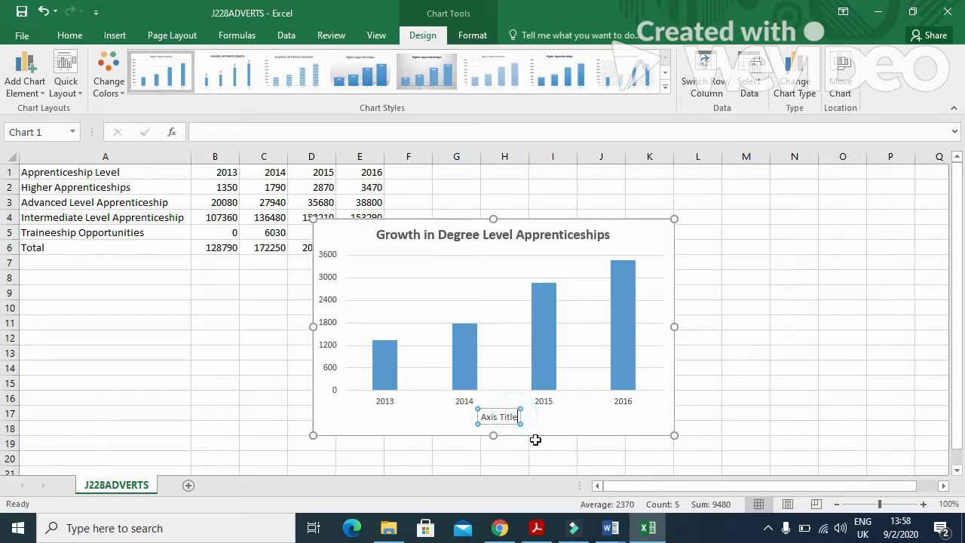
pyautogui.press('BackSpace')
pyautogui.press('BackSpace')
pyautogui.press('BackSpace')
pyautogui.press('BackSpace')
pyautogui.press('BackSpace')
pyautogui.press('BackSpace')
pyautogui.press('BackSpace')
pyautogui.press('BackSpace')
pyautogui.press('BackSpace')
pyautogui.press('BackSpace')
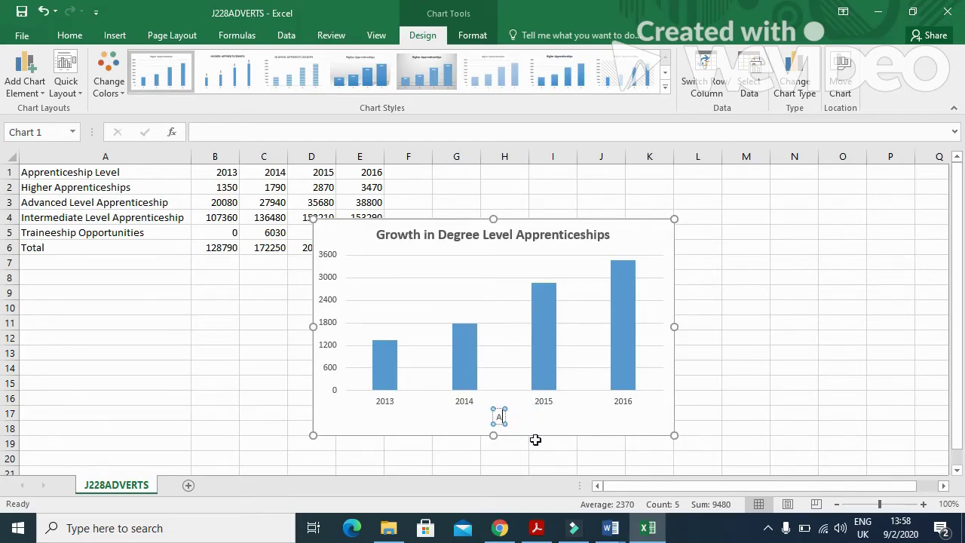
pyautogui.write('Year')
# Step: Review question 15's instruction in the question paper
pyautogui.click(538, 529)
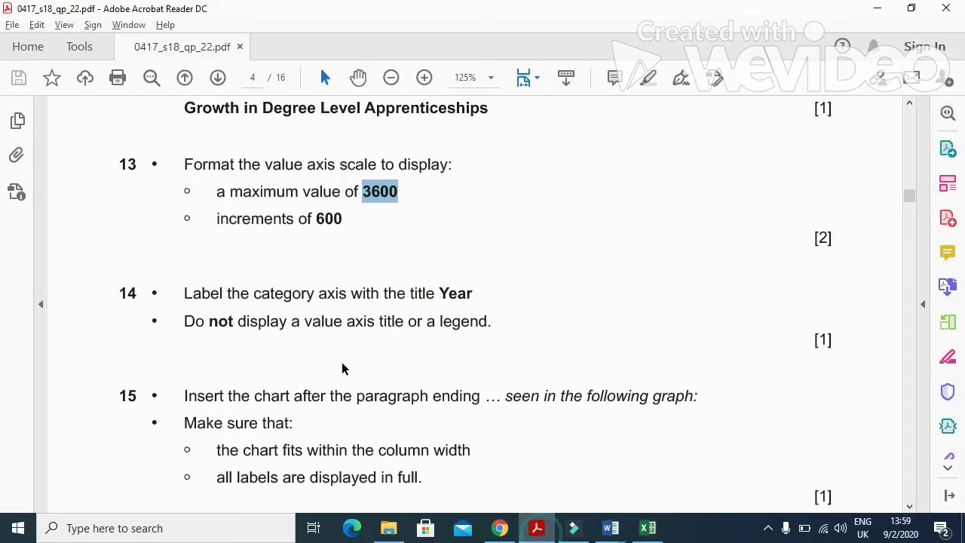
pyautogui.scroll(-1, 293, 358)
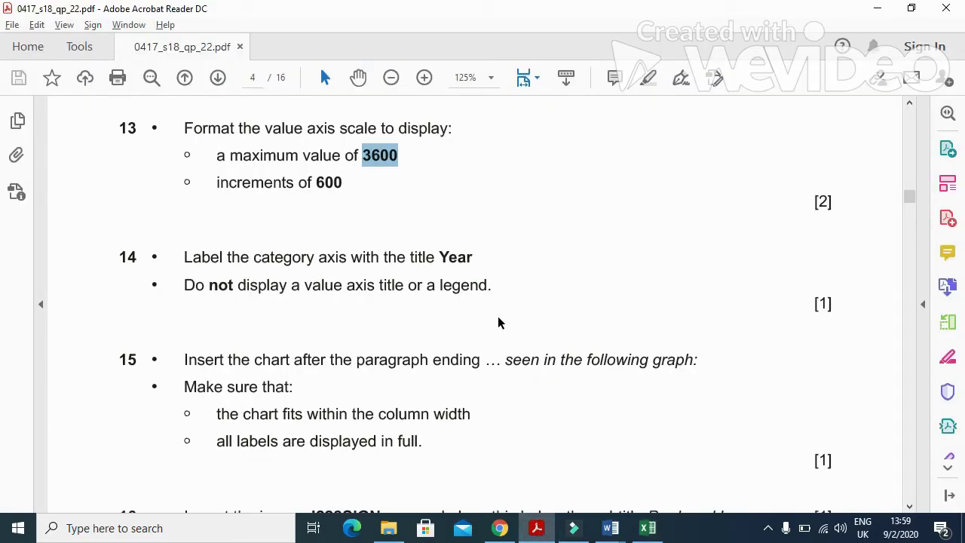
pyautogui.scroll(-2, 502, 322)
pyautogui.moveTo(186, 287); pyautogui.dragTo(680, 302)
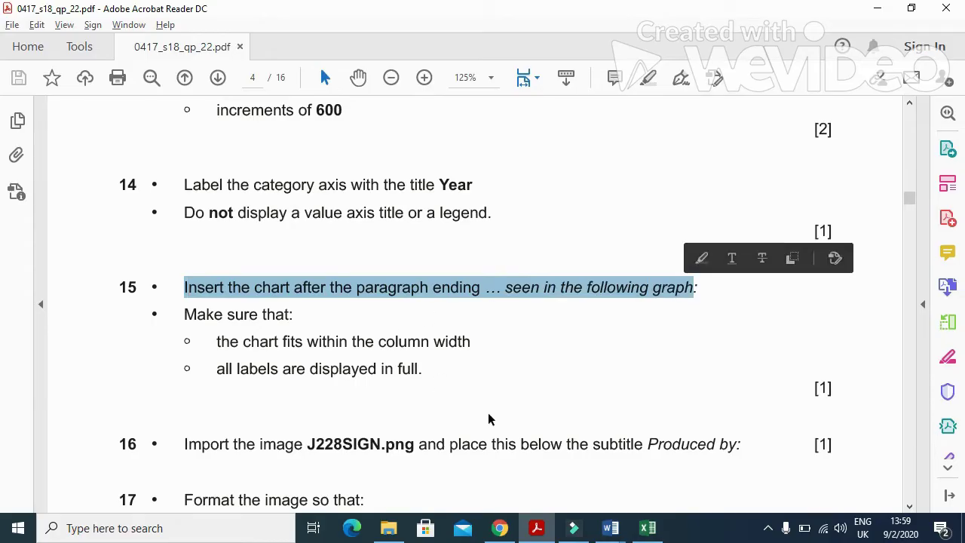
# Step: Show data labels 1350, 1790, 2870 and 3470 above the chart's bars
pyautogui.hotkey('alt', 'Tab')
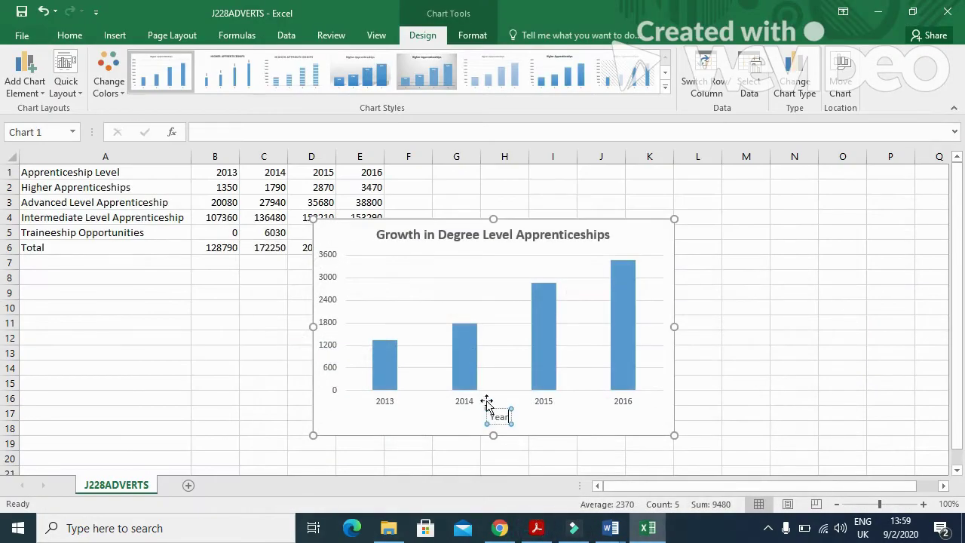
pyautogui.click(545, 218)
pyautogui.click(694, 228)
pyautogui.click(761, 286)
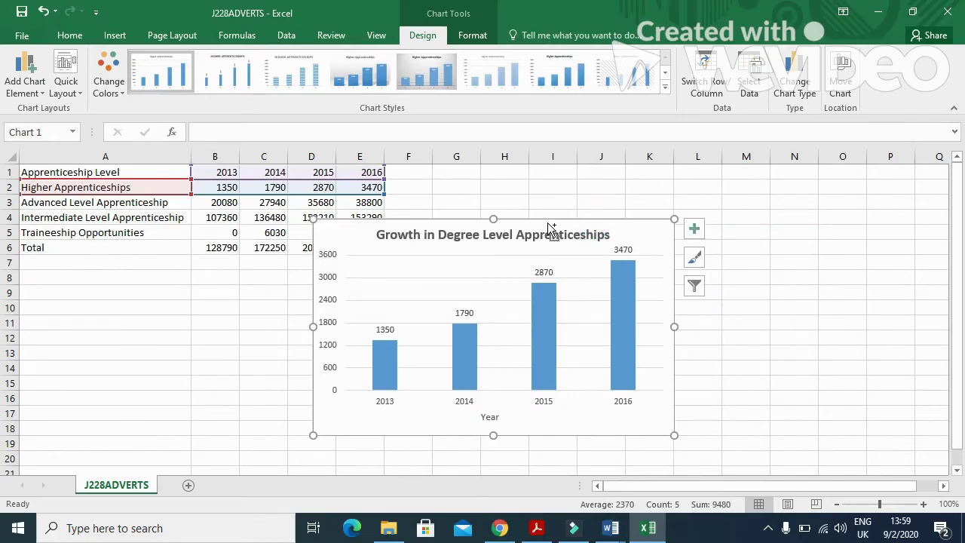
pyautogui.click(612, 527)
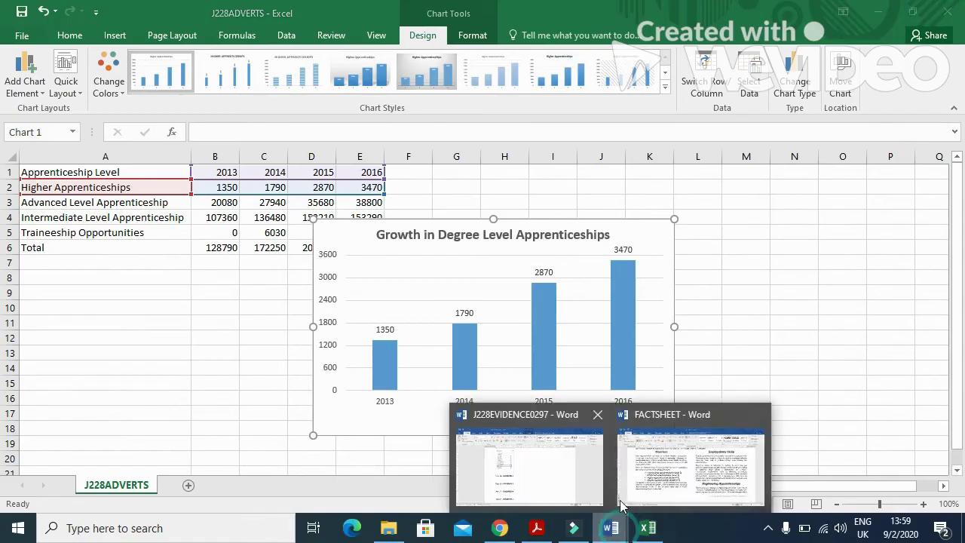
# Step: Paste the Growth in Degree Level Apprenticeships chart after 'seen in the following graph:' on page 3
pyautogui.click(620, 500)
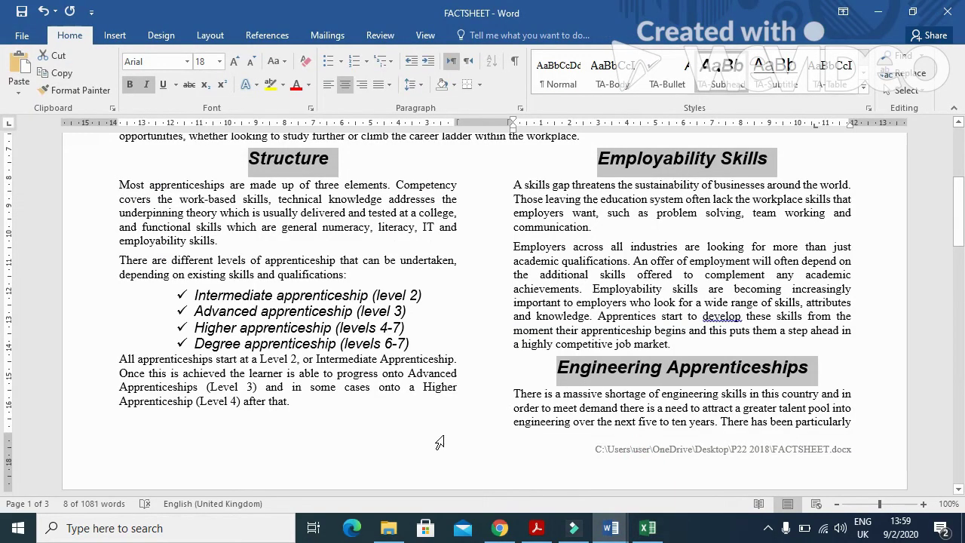
pyautogui.scroll(-7, 445, 442)
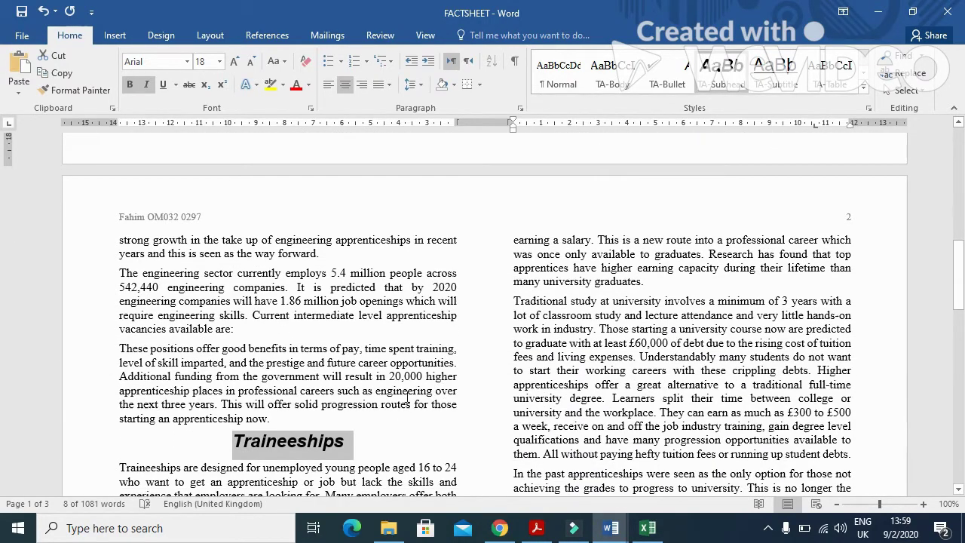
pyautogui.scroll(-3, 412, 401)
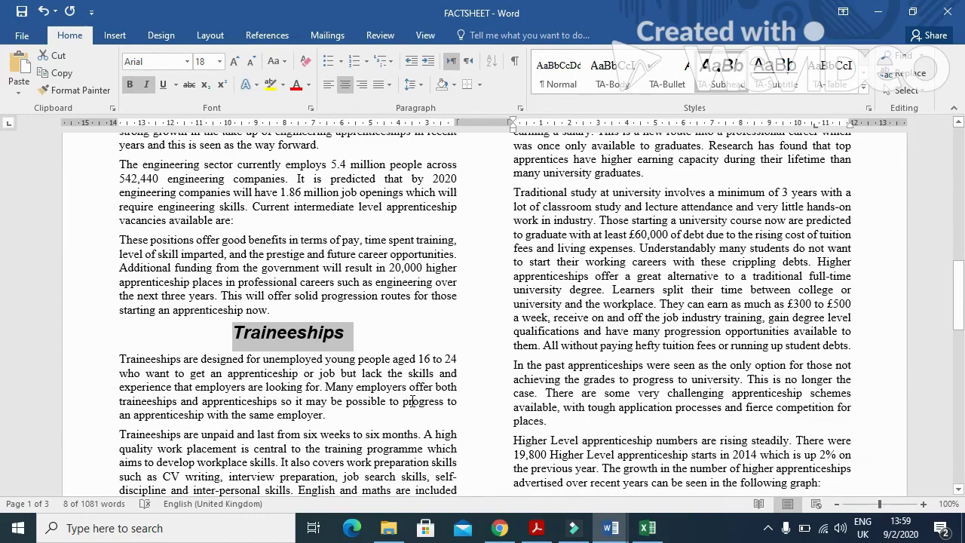
pyautogui.scroll(-4, 413, 402)
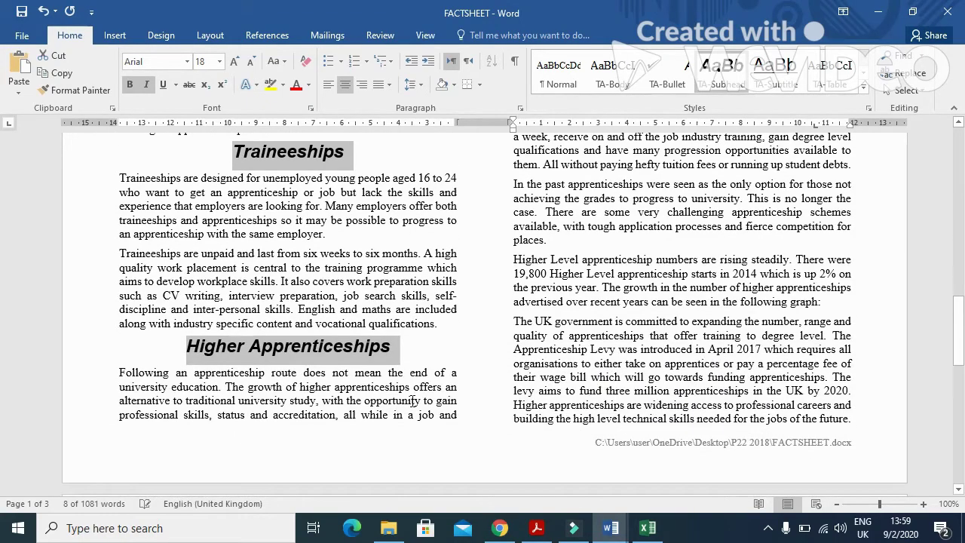
pyautogui.scroll(-1, 412, 403)
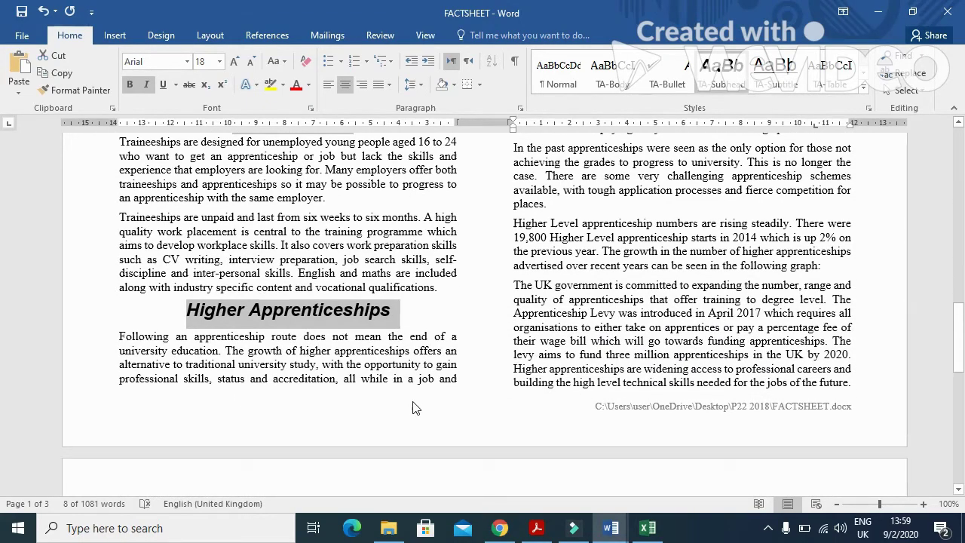
pyautogui.click(827, 265)
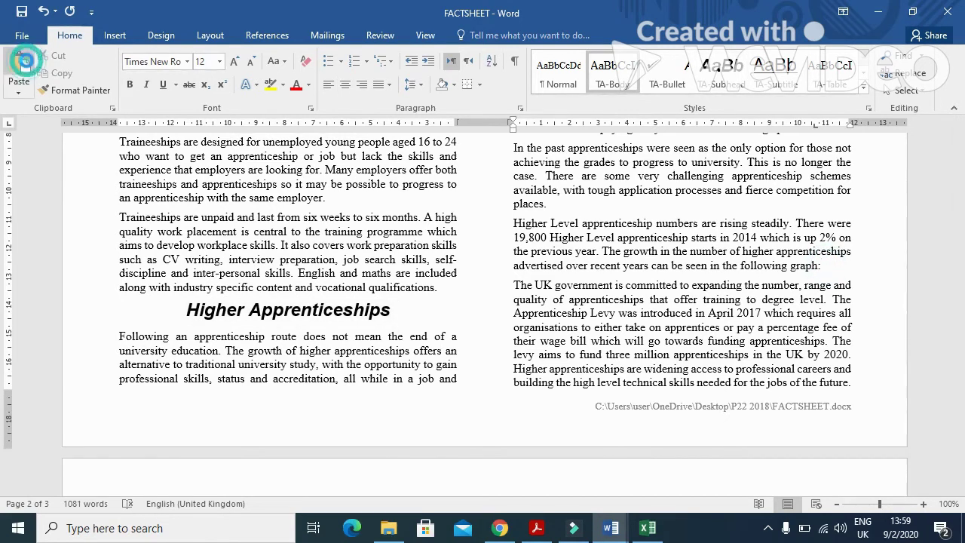
pyautogui.click(28, 75)
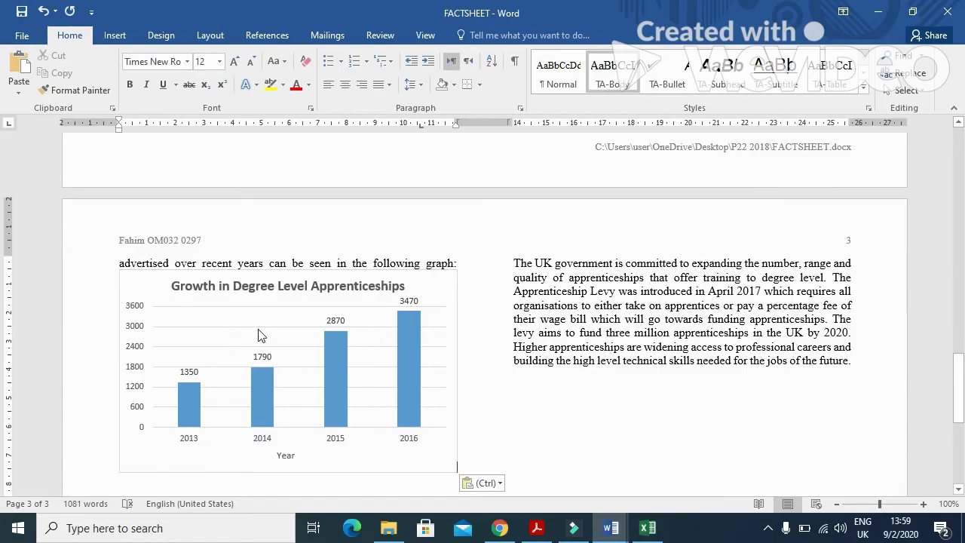
pyautogui.click(537, 528)
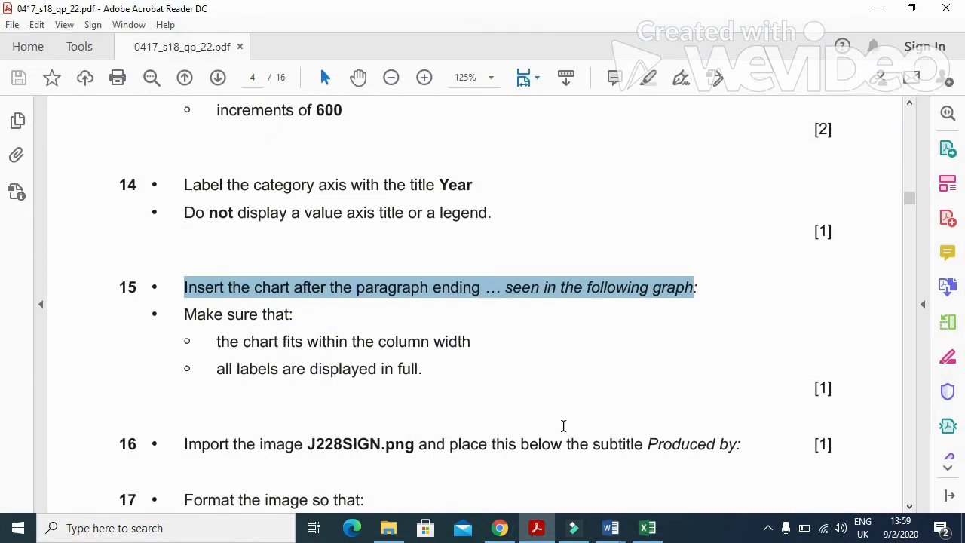
# Step: Read question 16 on importing J228SIGN.png below the 'Produced by:' subtitle
pyautogui.scroll(-3, 562, 321)
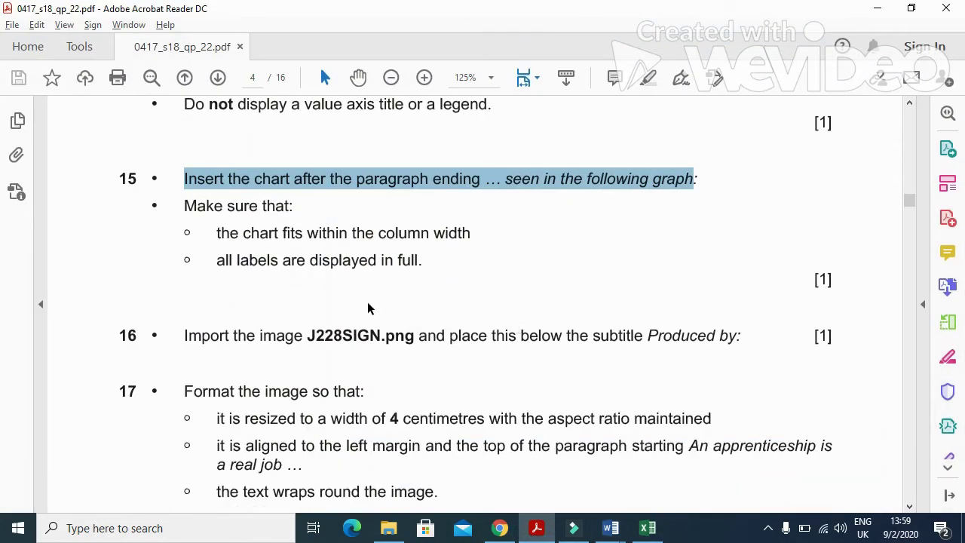
pyautogui.click(537, 527)
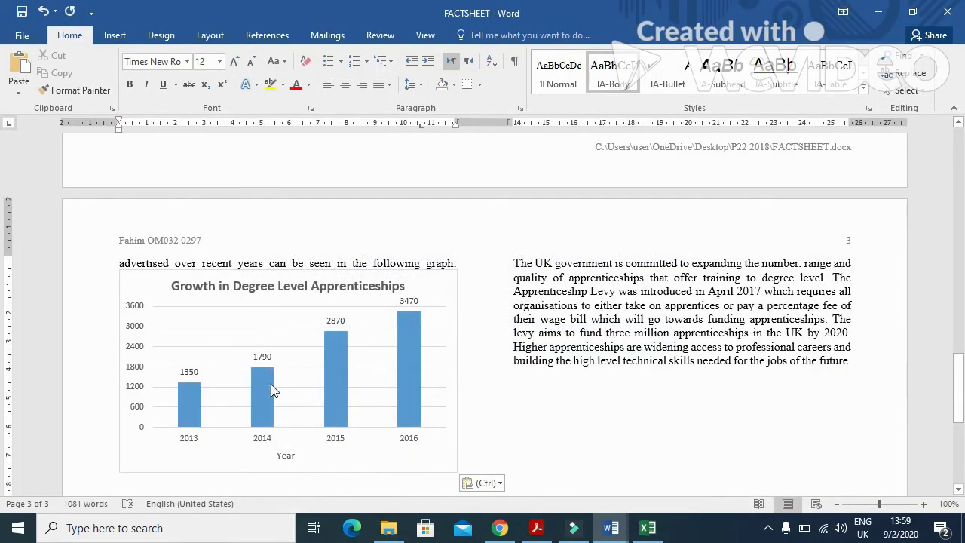
pyautogui.hotkey('alt', 'Tab')
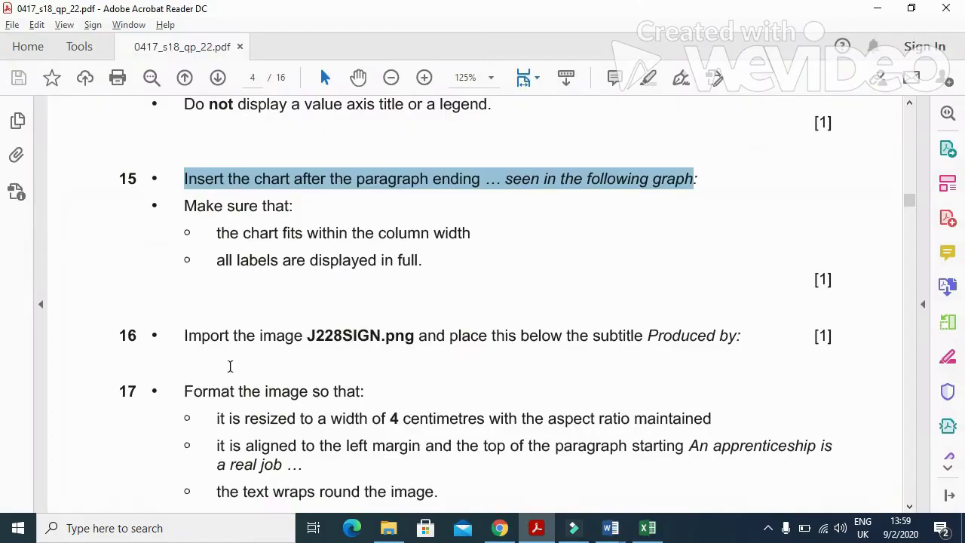
pyautogui.scroll(-1, 230, 365)
pyautogui.moveTo(181, 300); pyautogui.dragTo(303, 304)
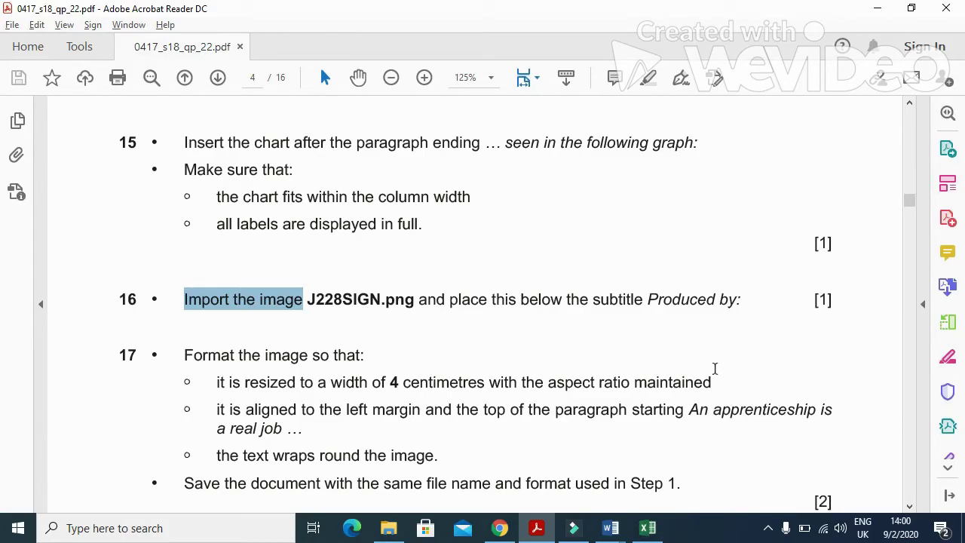
pyautogui.hotkey('alt', 'Tab')
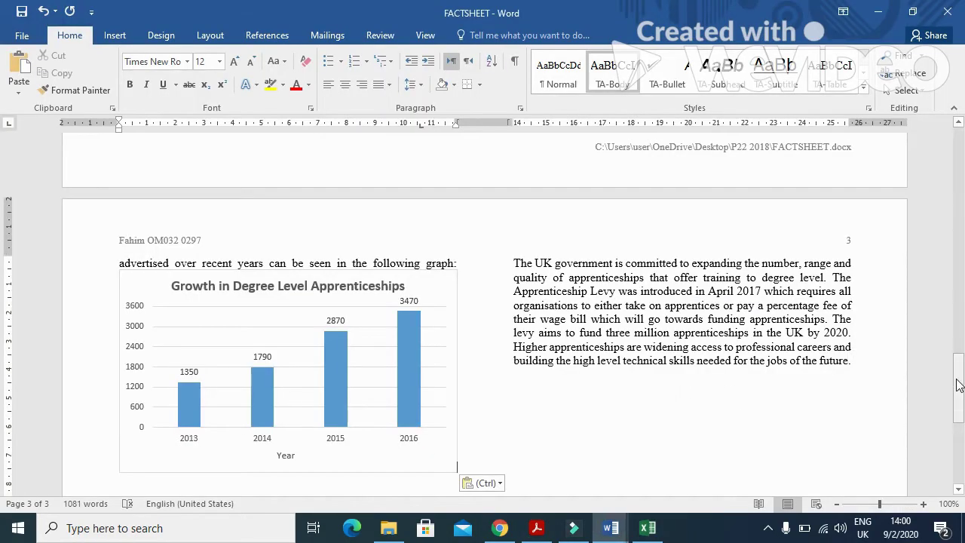
# Step: Insert the J228SIGN picture from Desktop > P22 2018 below the 'Produced by:' subtitle on page 1
pyautogui.click(961, 297)
pyautogui.moveTo(962, 317); pyautogui.dragTo(963, 157)
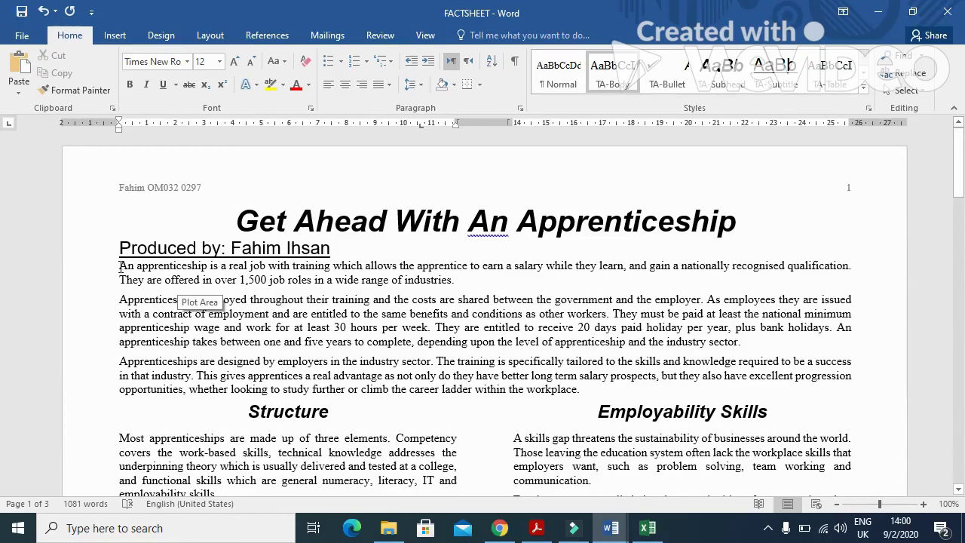
pyautogui.hotkey('alt', 'Tab')
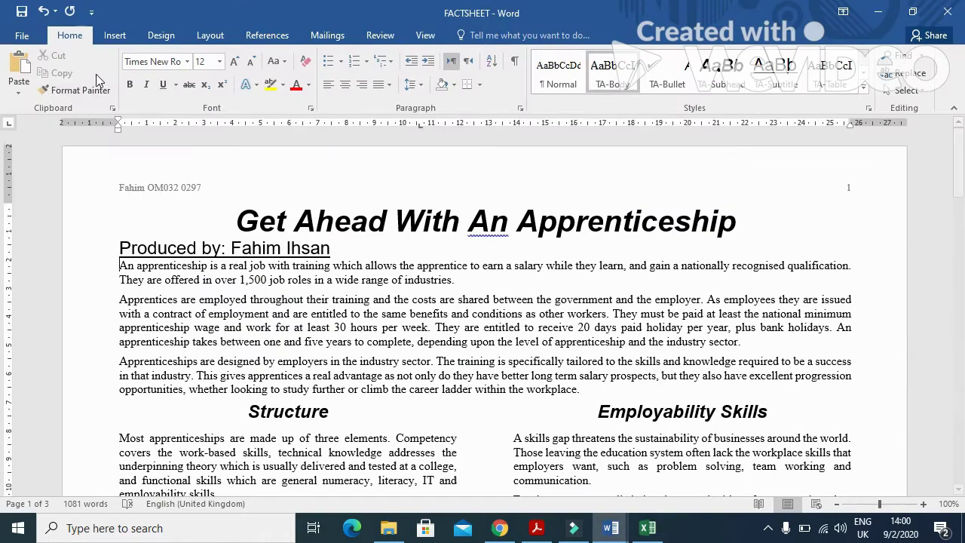
pyautogui.click(111, 36)
pyautogui.click(138, 71)
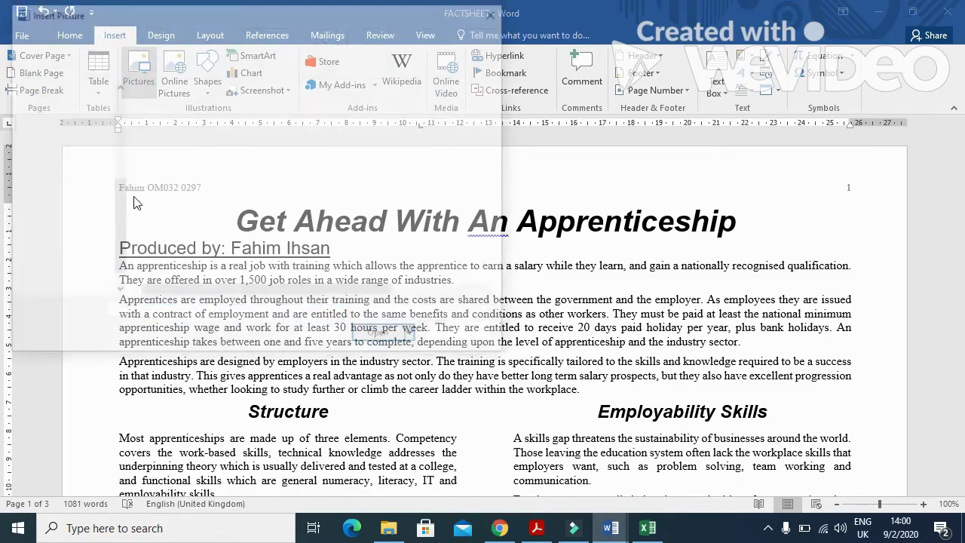
pyautogui.click(53, 154)
pyautogui.doubleClick(179, 128)
pyautogui.click(178, 132)
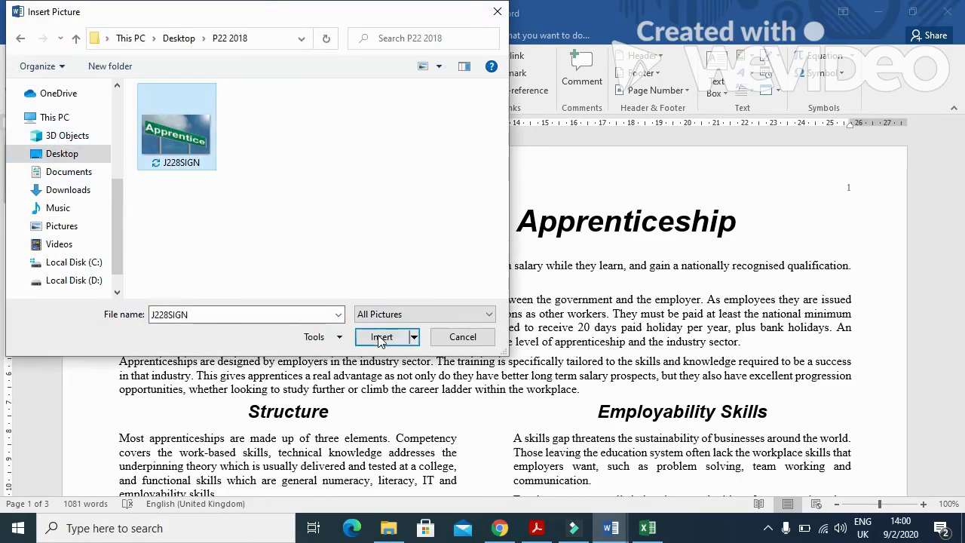
pyautogui.click(380, 336)
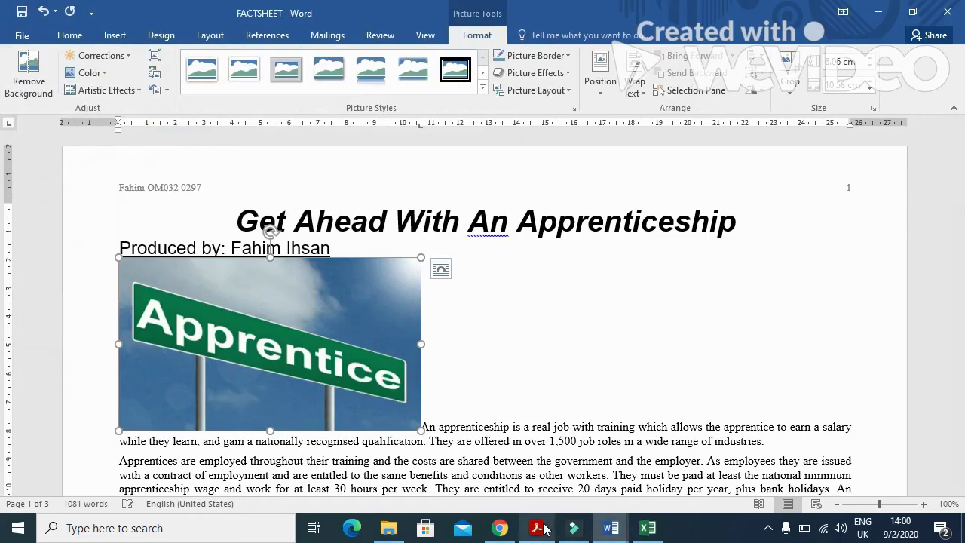
pyautogui.click(536, 527)
# Step: Resize the Apprentice picture to 4 cm wide, keeping its proportions
pyautogui.scroll(-2, 337, 417)
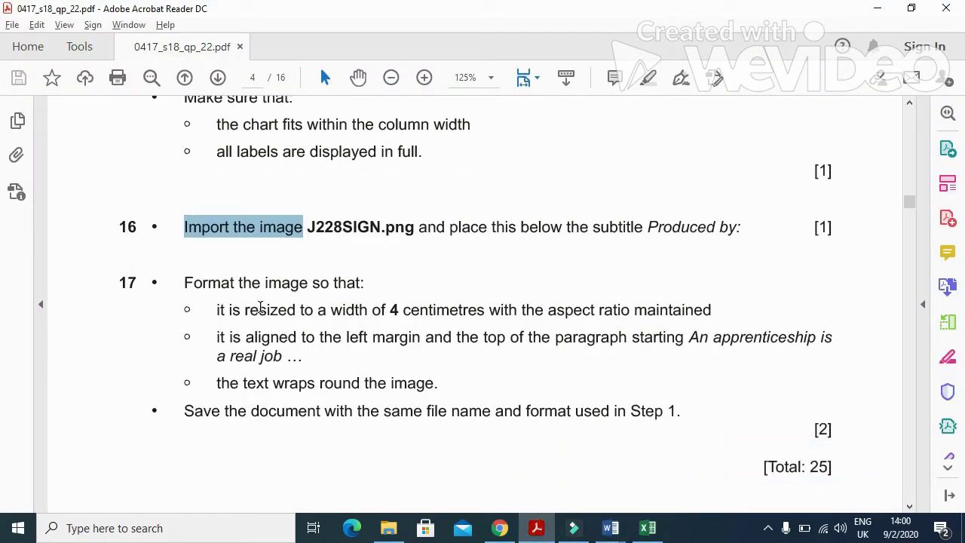
pyautogui.doubleClick(391, 310)
pyautogui.hotkey('alt', 'Tab')
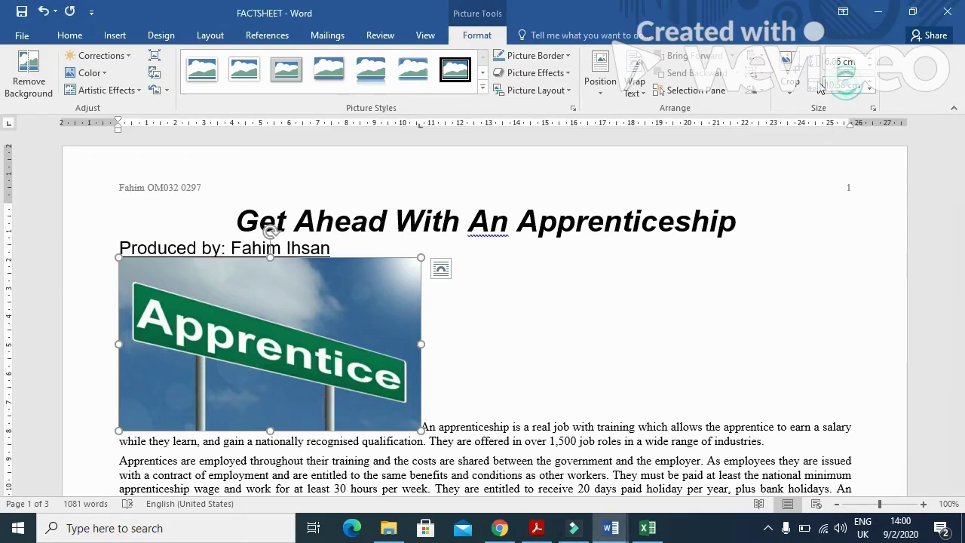
pyautogui.click(846, 89)
pyautogui.write('4')
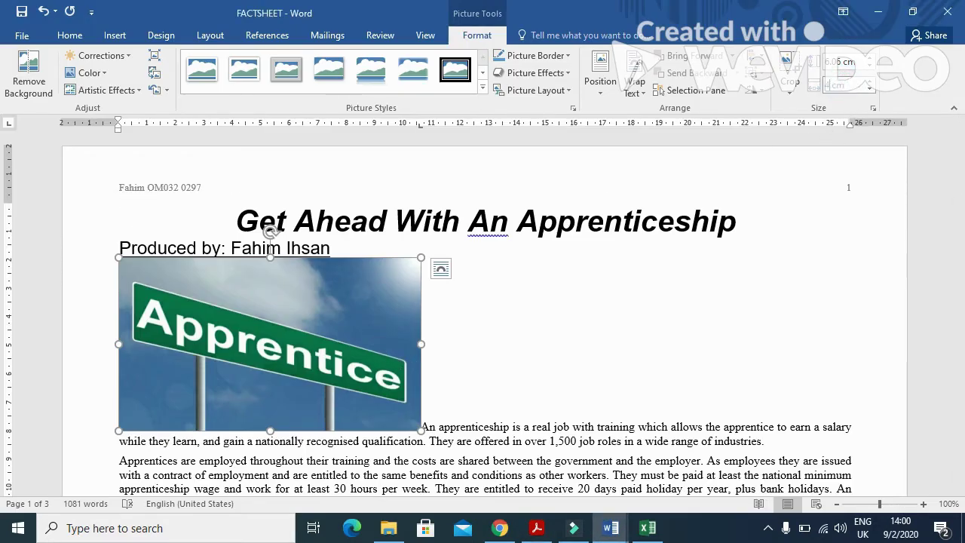
pyautogui.press('Return')
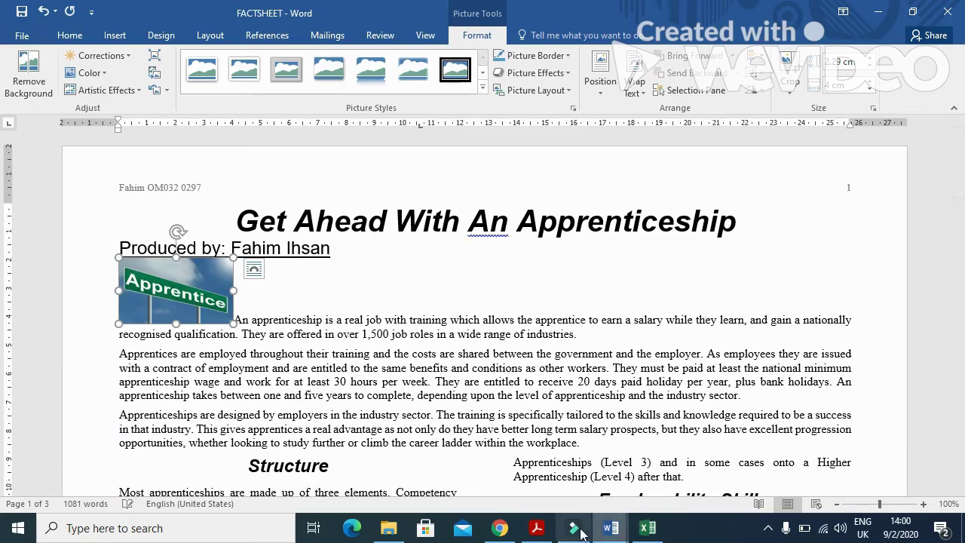
# Step: Check the question paper's requirement to align the picture with the left margin
pyautogui.click(536, 527)
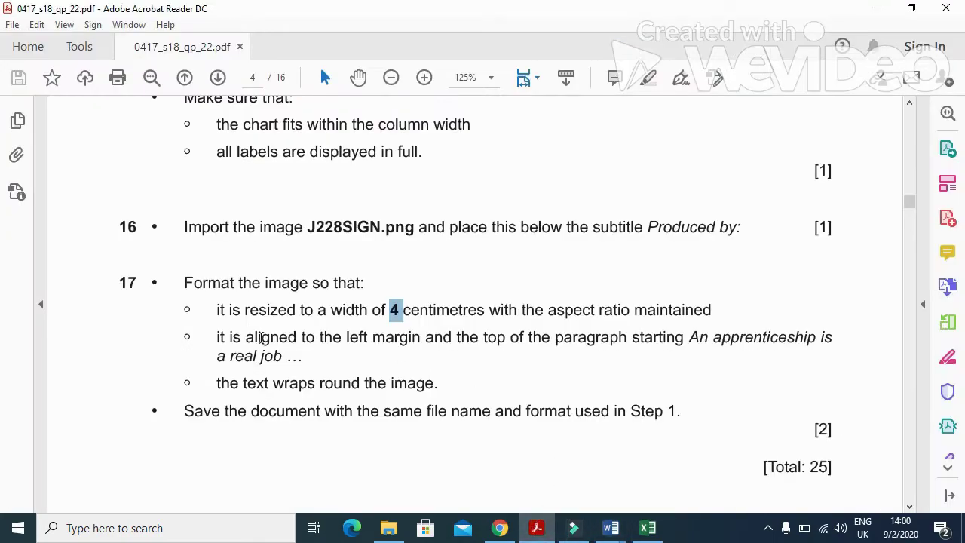
pyautogui.moveTo(218, 336); pyautogui.dragTo(669, 350)
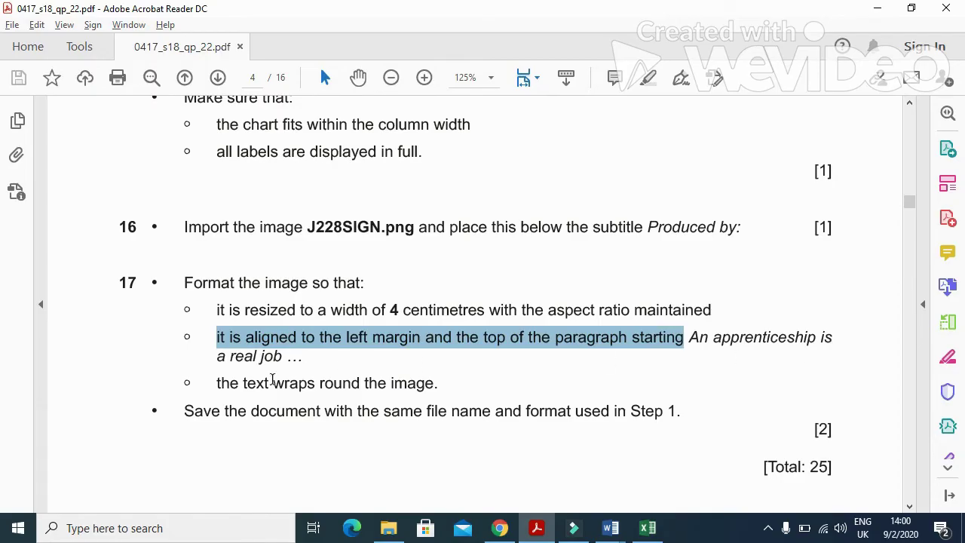
pyautogui.hotkey('alt', 'Tab')
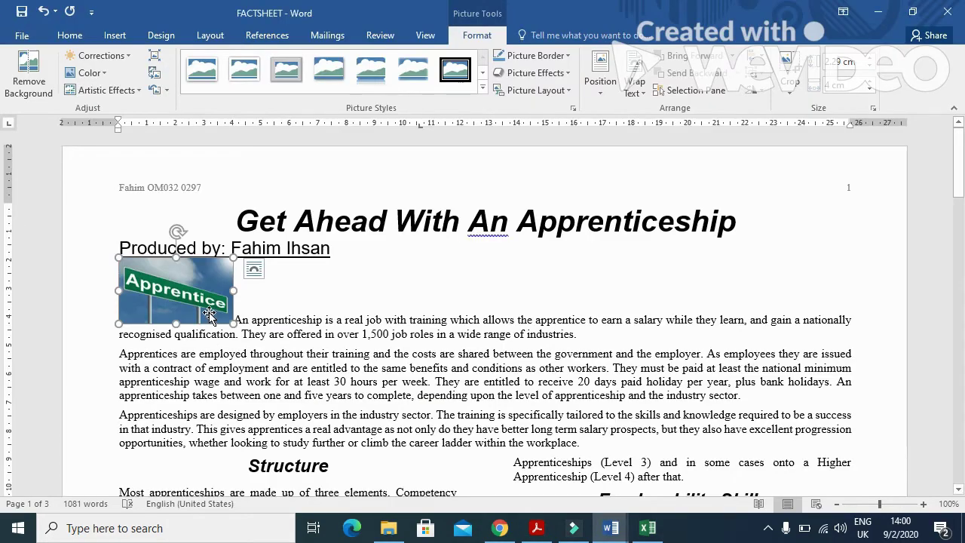
# Step: Wrap text square around the Apprentice picture and move it to the left margin beside the first paragraph
pyautogui.click(254, 270)
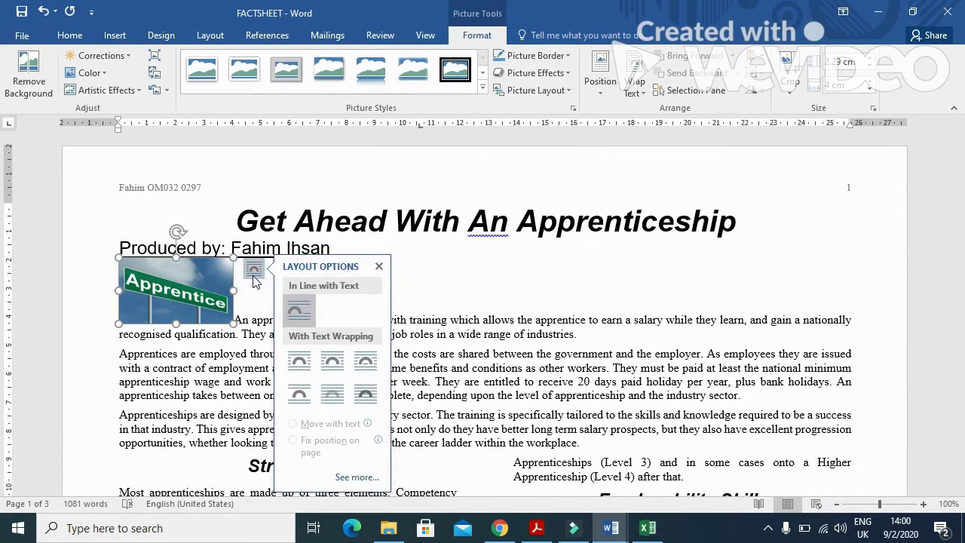
pyautogui.click(305, 365)
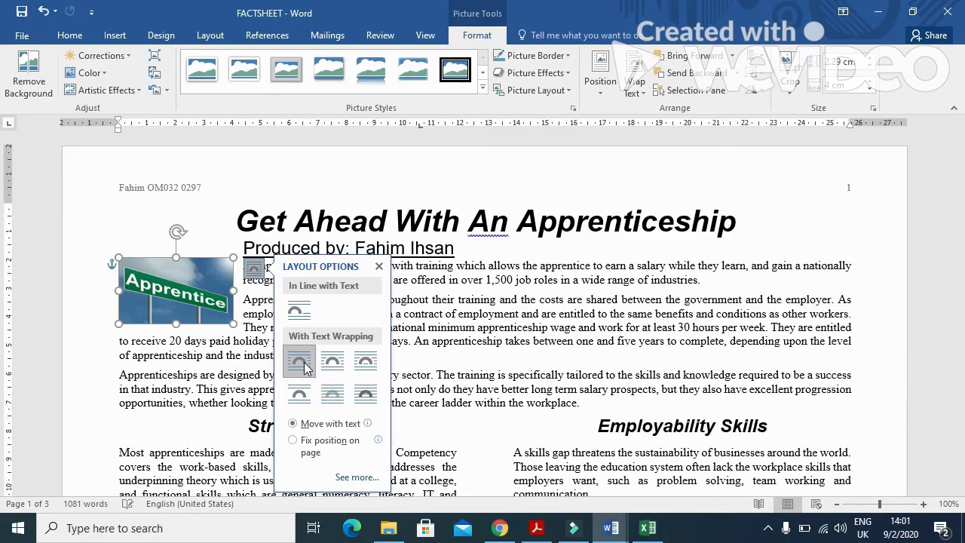
pyautogui.click(379, 265)
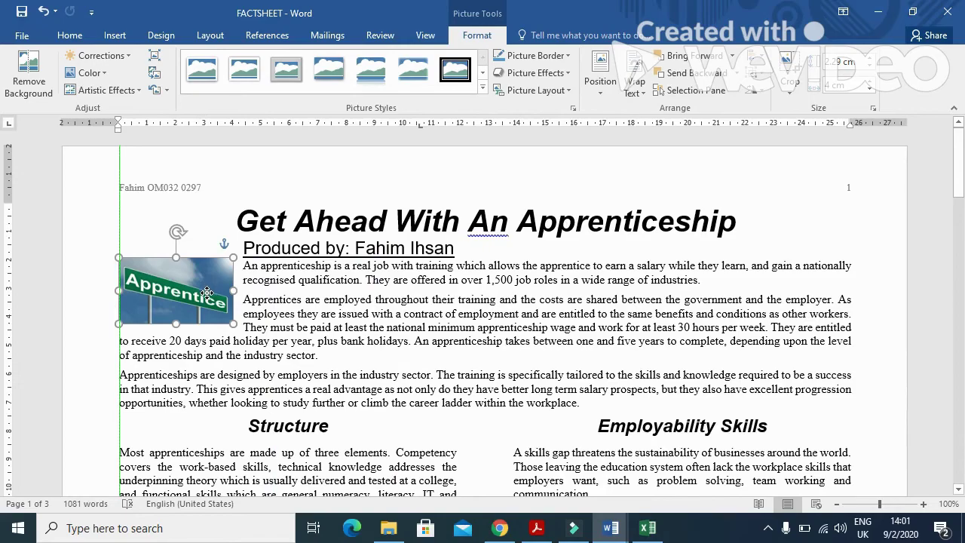
pyautogui.moveTo(211, 302); pyautogui.dragTo(198, 281)
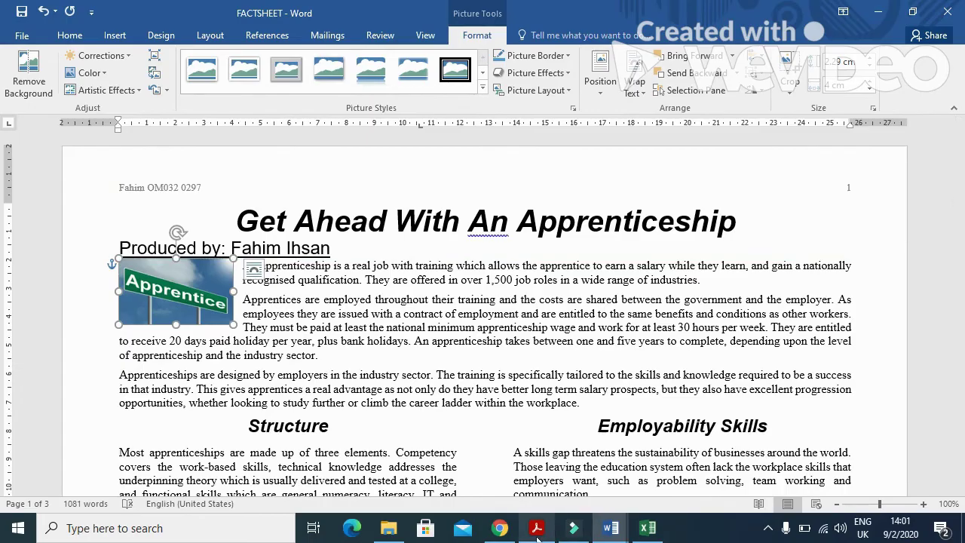
# Step: Save FACTSHEET with its same name and format
pyautogui.click(537, 528)
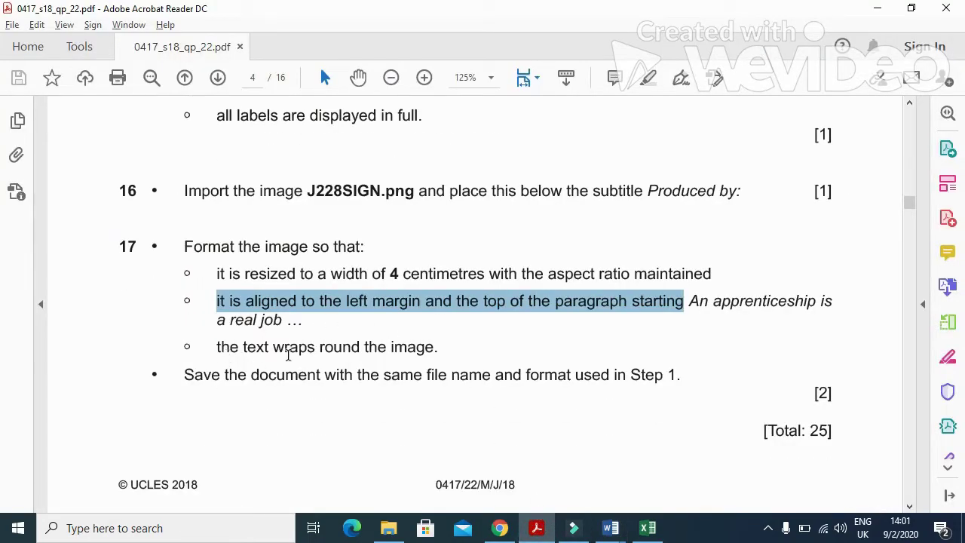
pyautogui.moveTo(185, 375); pyautogui.dragTo(680, 377)
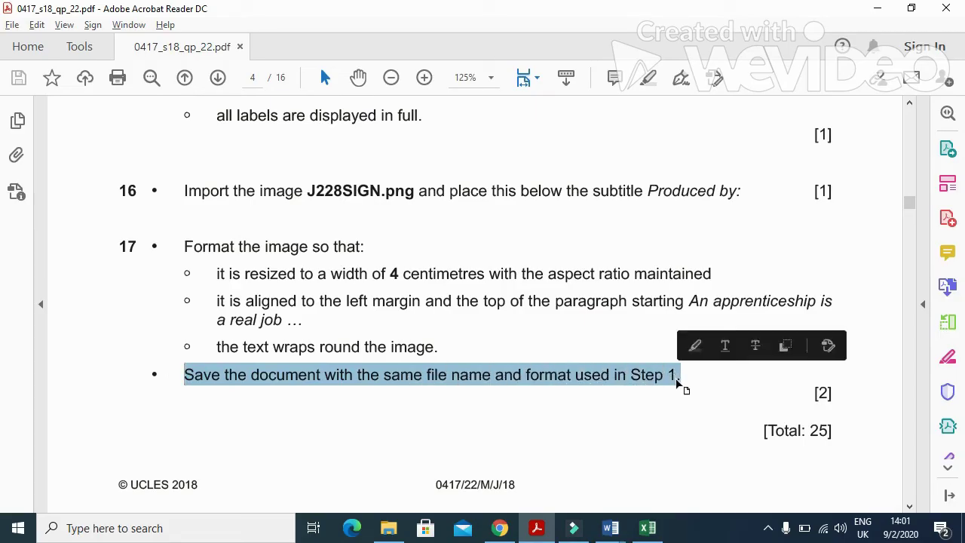
pyautogui.click(537, 527)
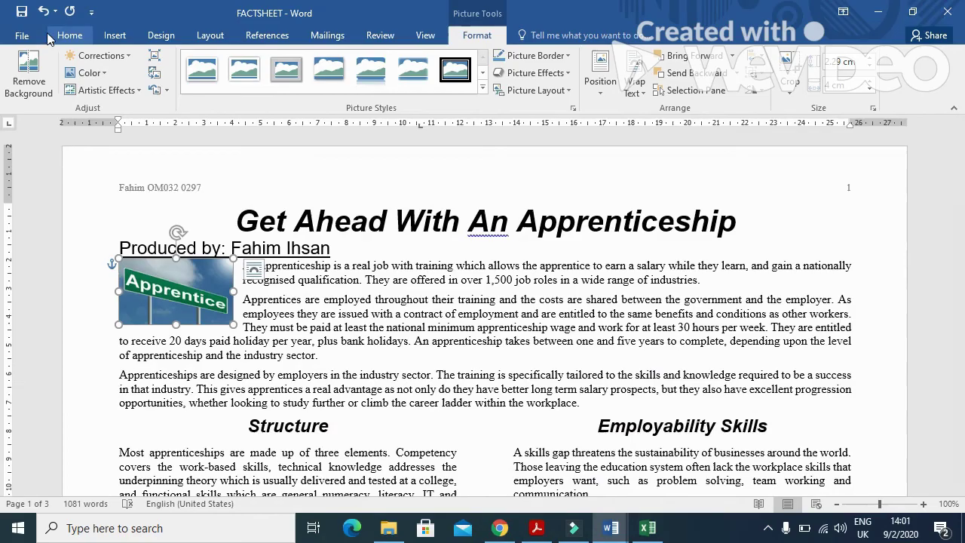
pyautogui.click(23, 16)
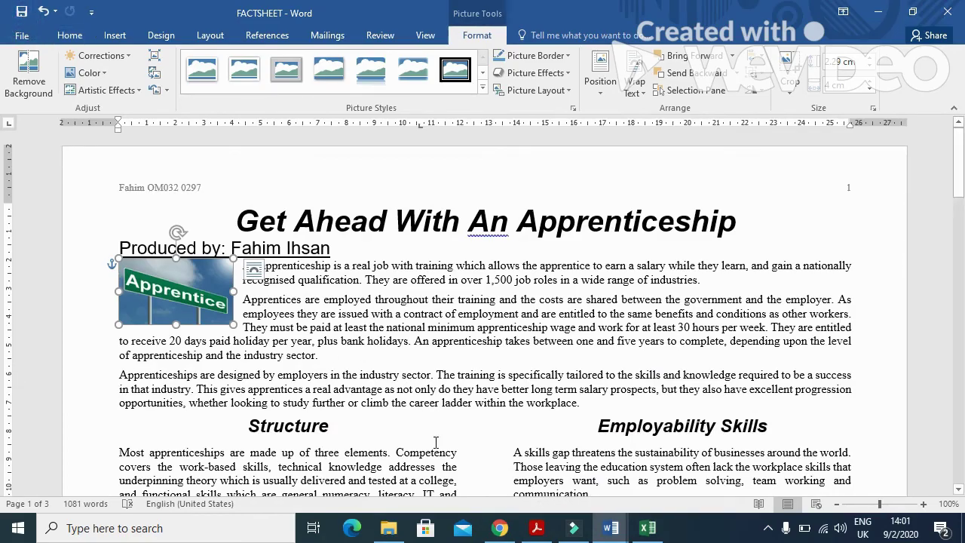
pyautogui.click(536, 527)
pyautogui.scroll(-3, 594, 413)
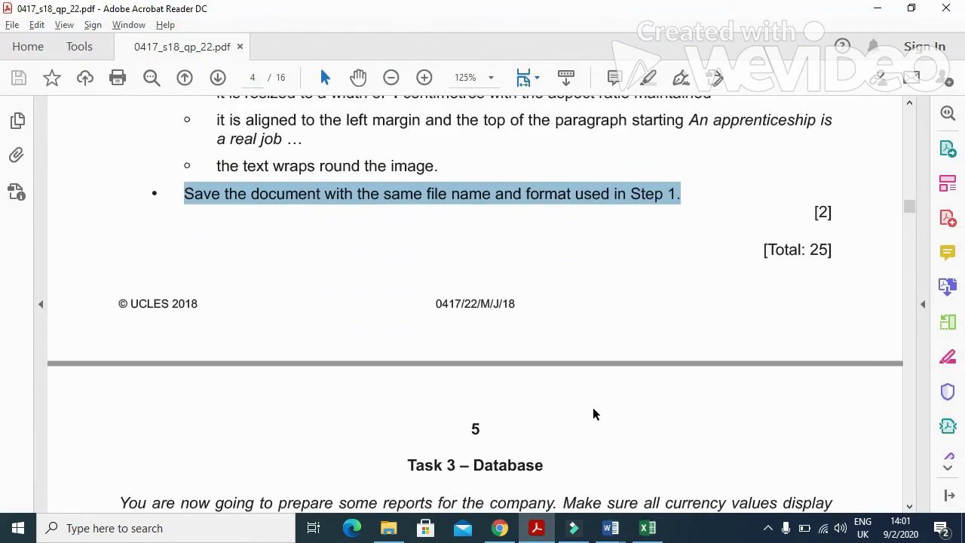
pyautogui.scroll(3, 594, 413)
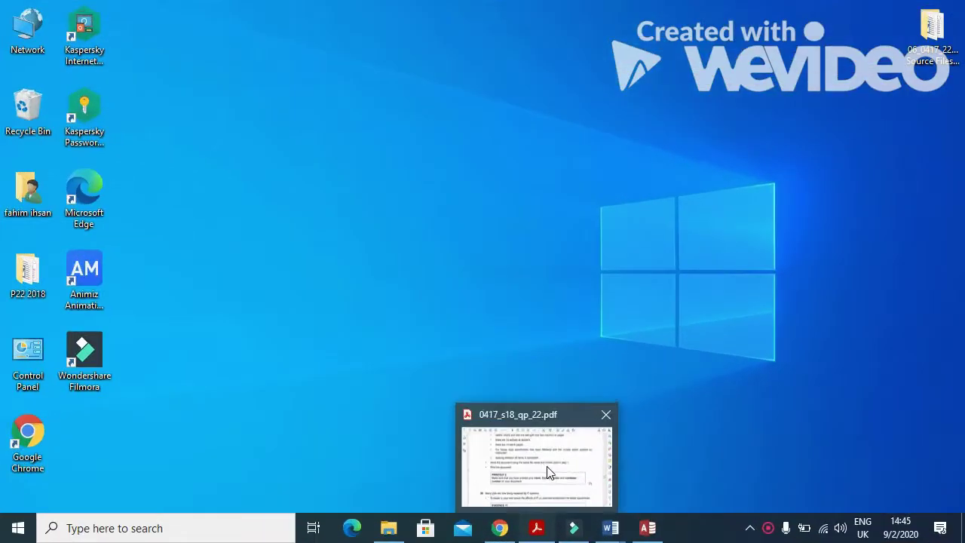
pyautogui.click(760, 376)
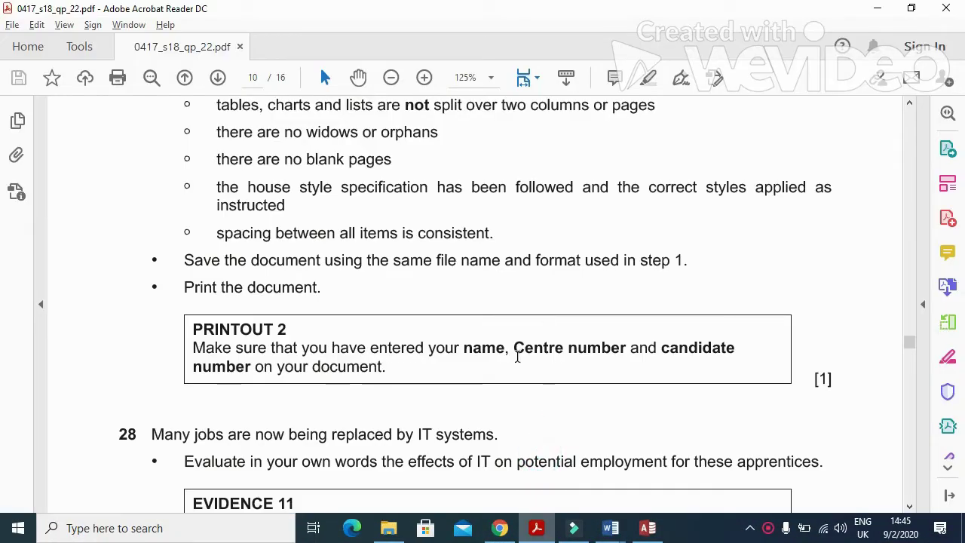
pyautogui.scroll(10, 517, 357)
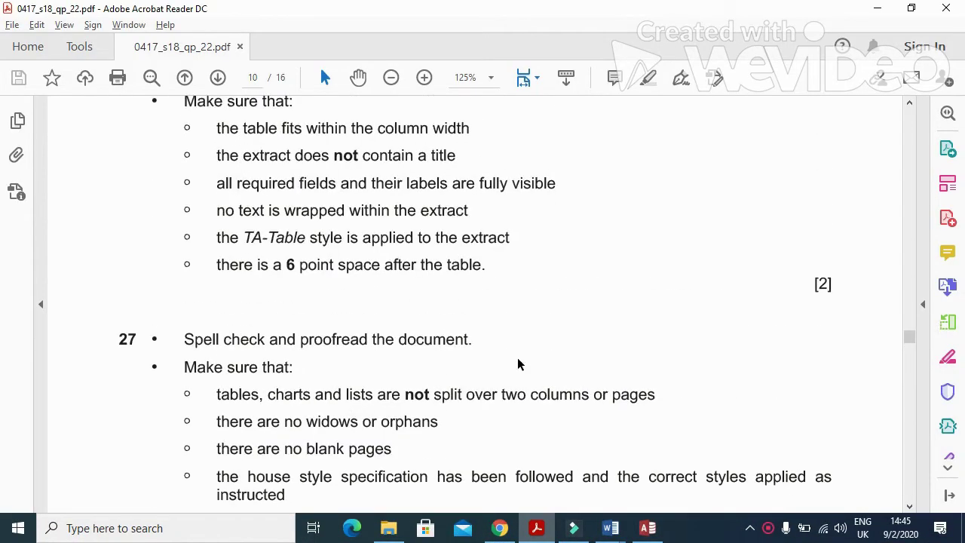
pyautogui.scroll(-1, 517, 357)
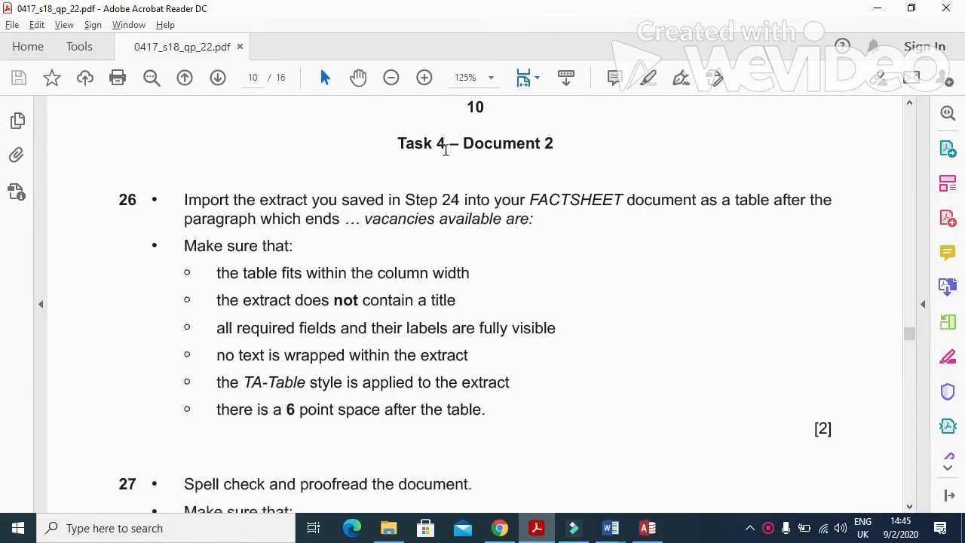
pyautogui.moveTo(465, 143); pyautogui.dragTo(555, 148)
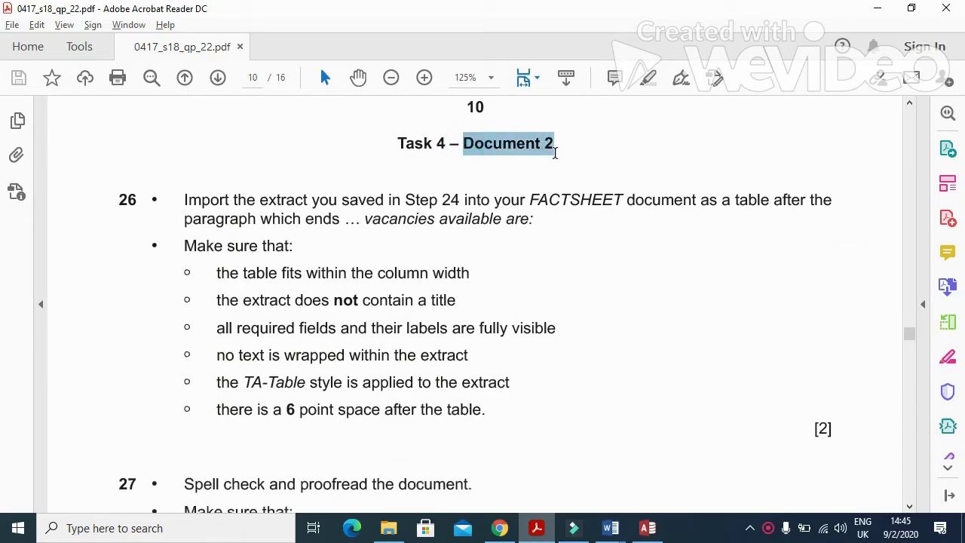
pyautogui.moveTo(611, 528)
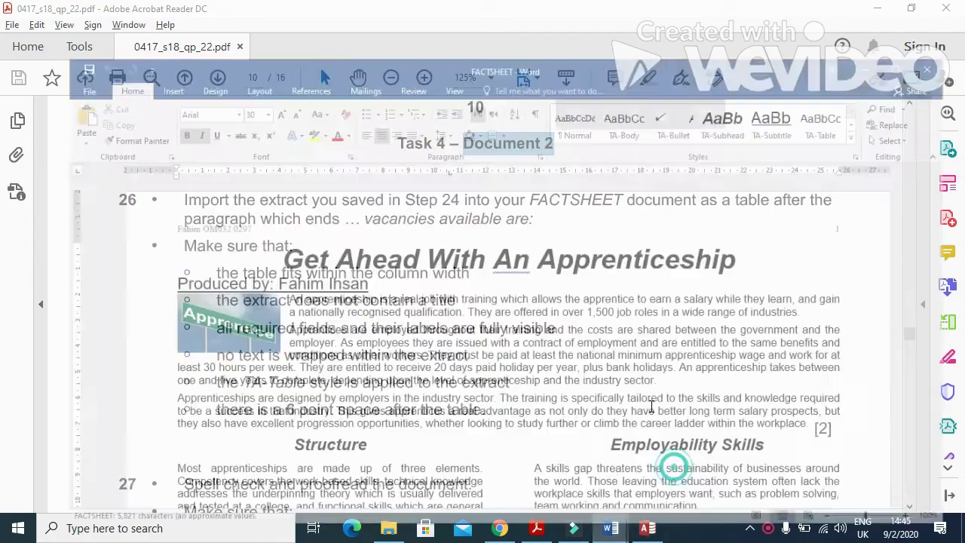
pyautogui.click(682, 468)
pyautogui.hotkey('alt', 'Tab')
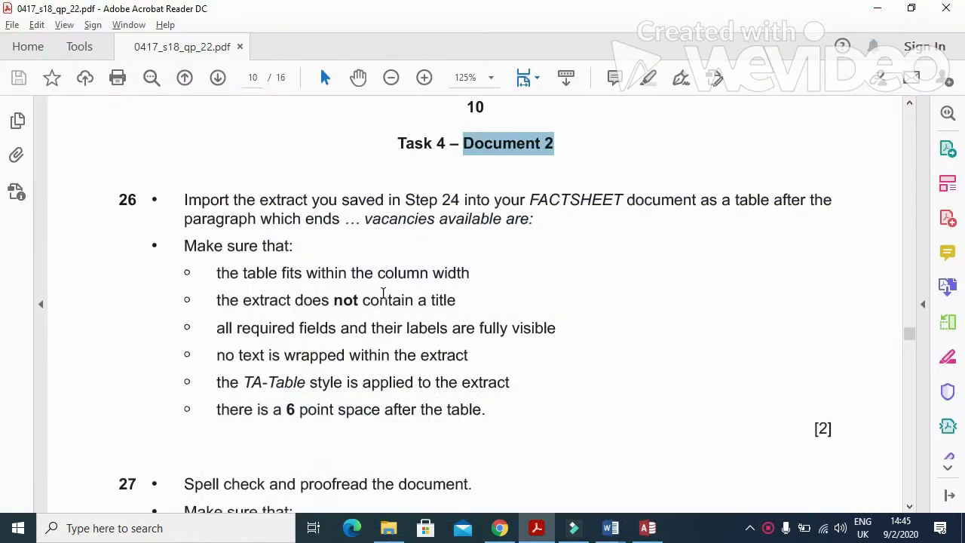
pyautogui.moveTo(185, 202); pyautogui.dragTo(829, 205)
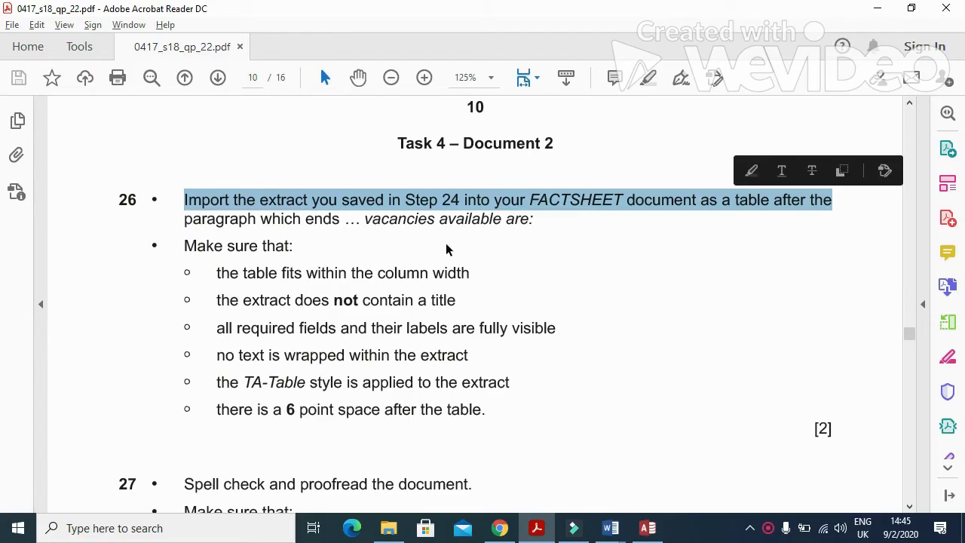
pyautogui.moveTo(261, 220); pyautogui.dragTo(537, 226)
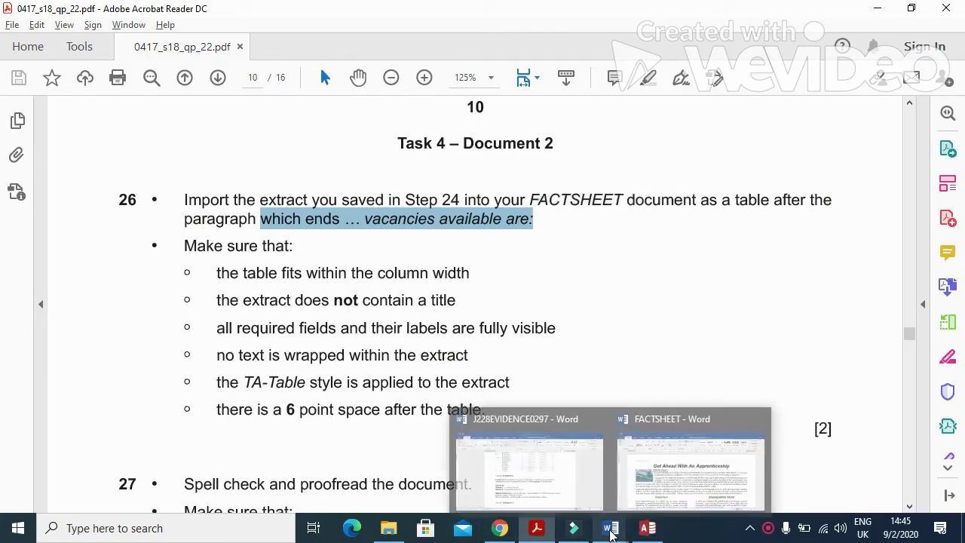
# Step: Open the EXPORT document from P22 2018 and copy its vacancy table
pyautogui.click(400, 533)
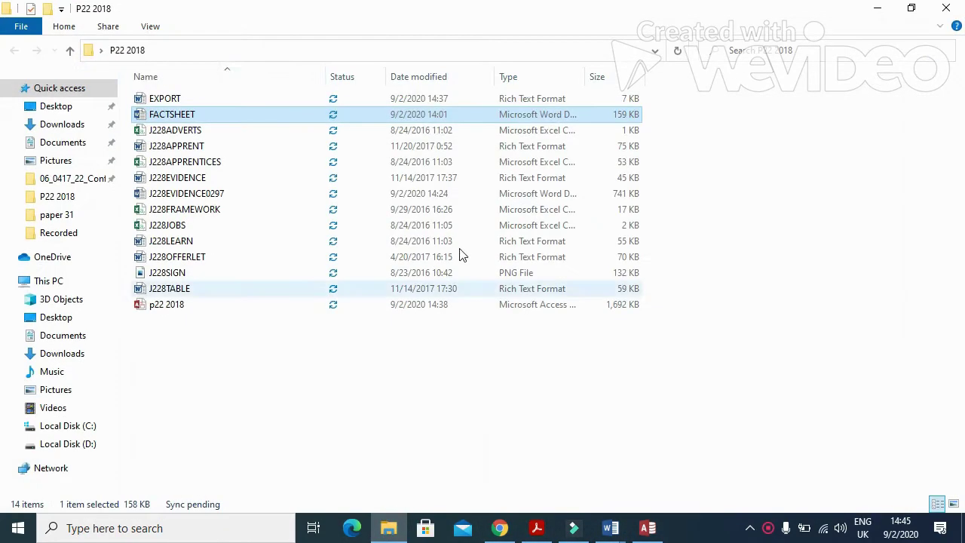
pyautogui.doubleClick(193, 94)
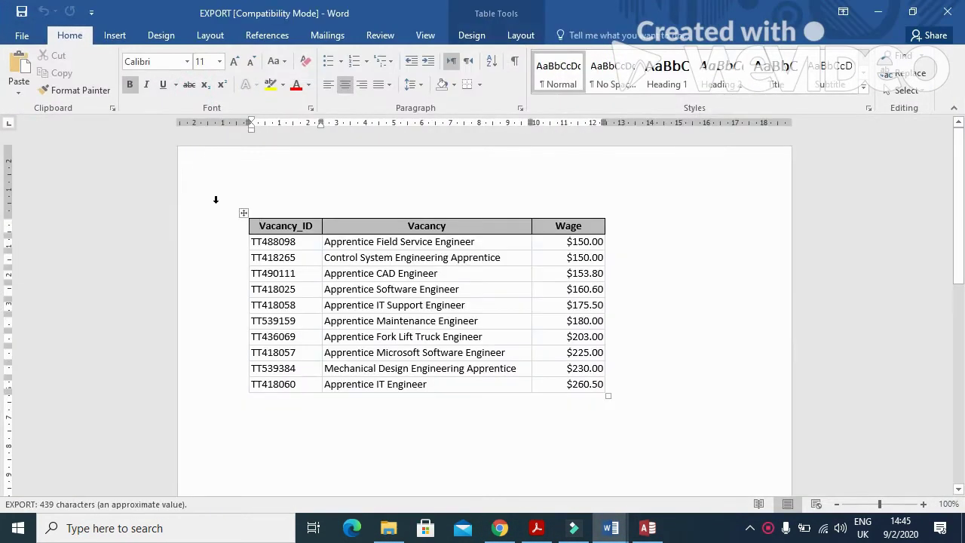
pyautogui.click(241, 212)
pyautogui.rightClick(241, 213)
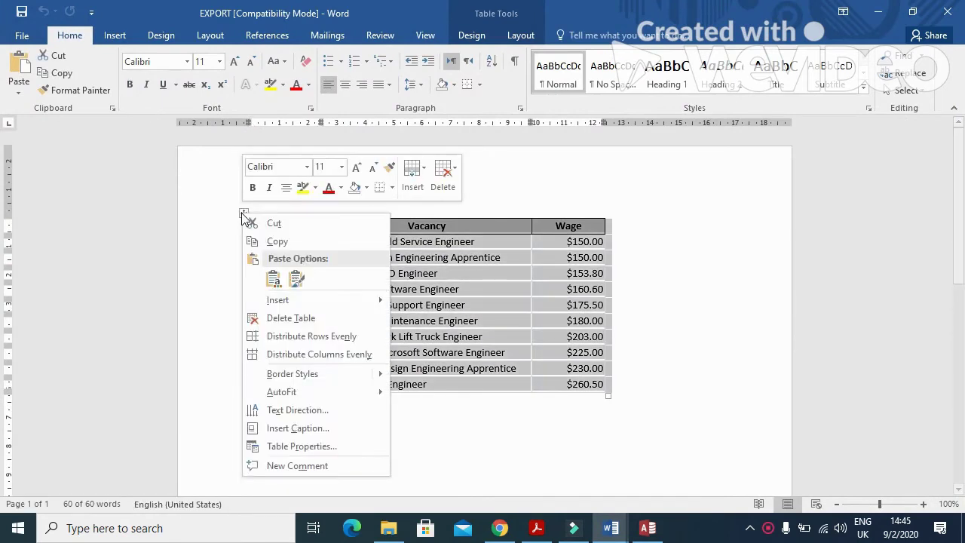
pyautogui.click(260, 240)
# Step: Place the cursor in FACTSHEET after page 2's paragraph ending 'vacancies available are:'
pyautogui.moveTo(617, 532)
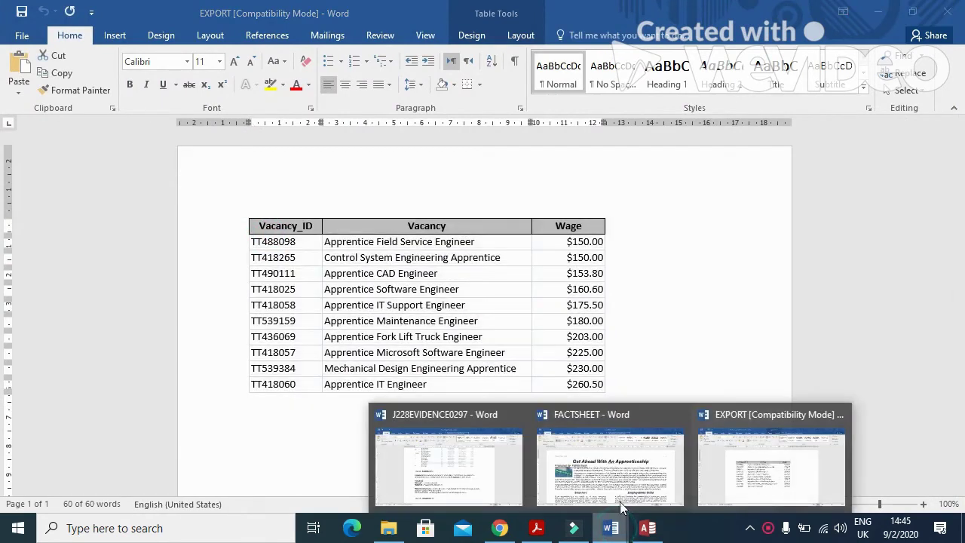
pyautogui.click(614, 462)
pyautogui.scroll(-3, 628, 388)
pyautogui.scroll(-3, 627, 389)
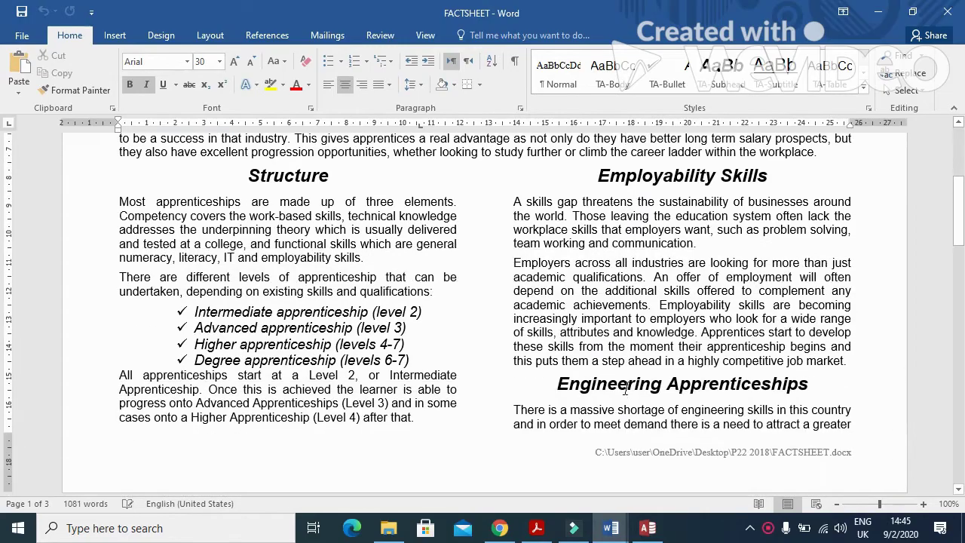
pyautogui.scroll(-8, 627, 388)
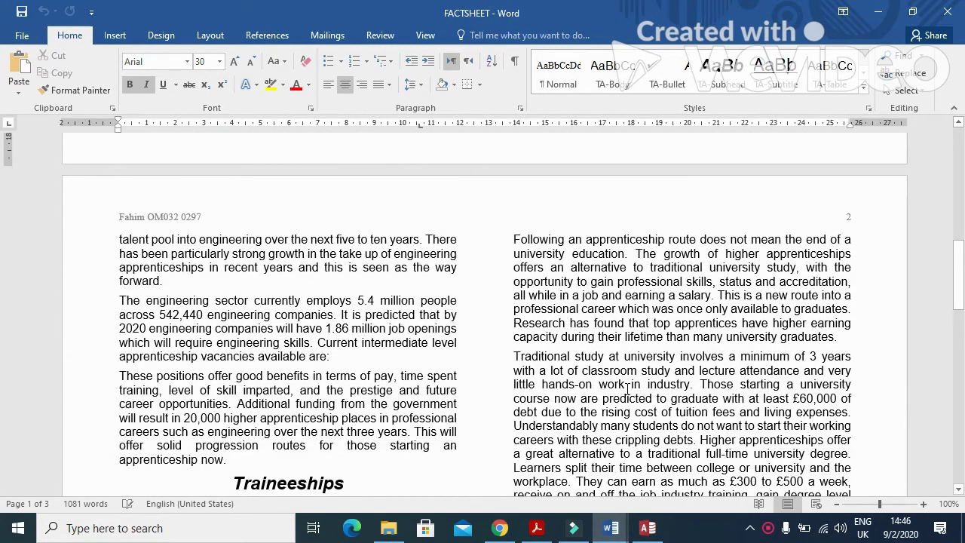
pyautogui.scroll(-3, 627, 388)
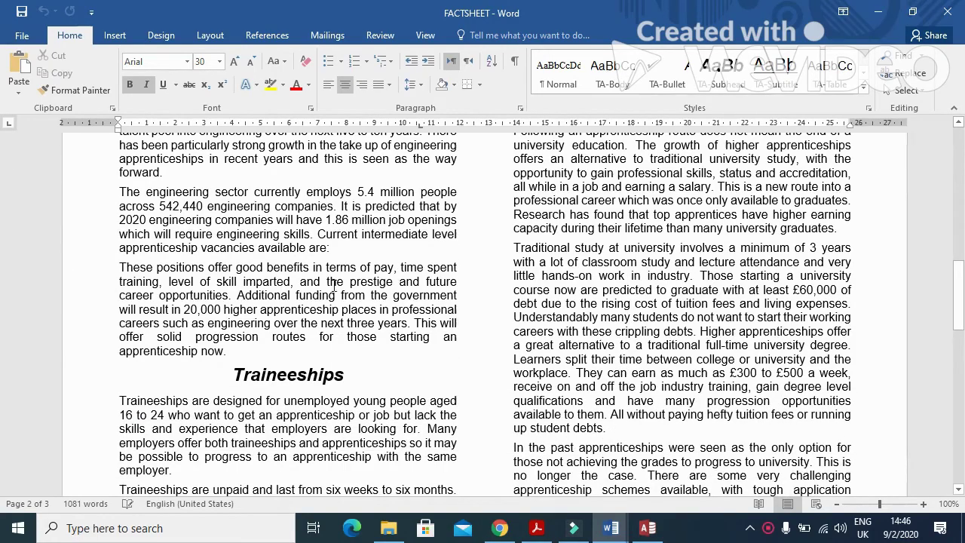
pyautogui.click(335, 247)
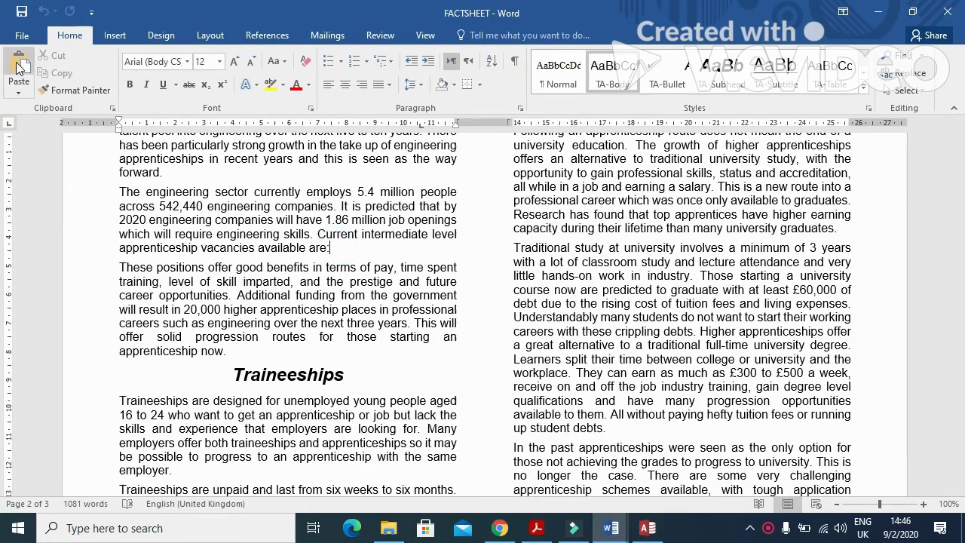
# Step: Paste the vacancy table and narrow its columns and right edge to fit the left column
pyautogui.click(18, 68)
pyautogui.click(367, 364)
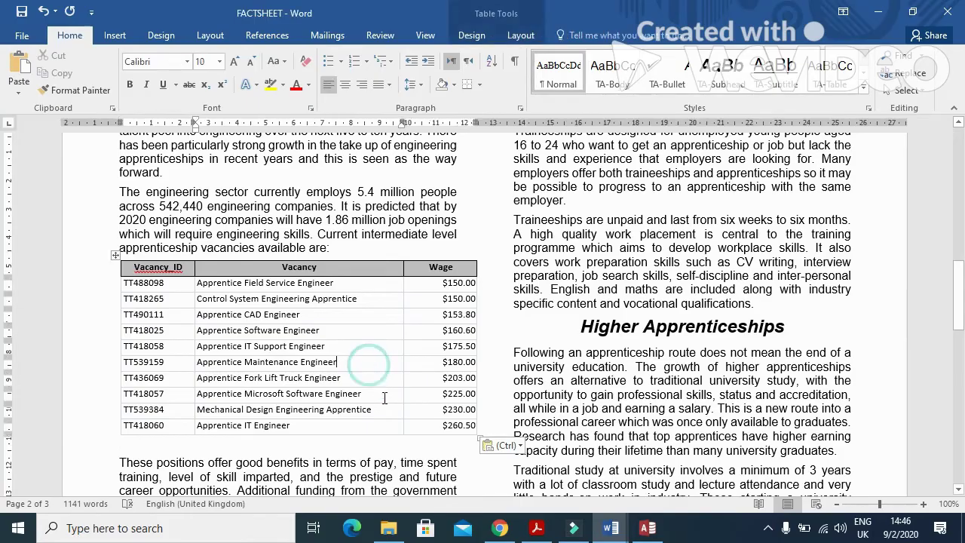
pyautogui.moveTo(403, 267); pyautogui.dragTo(374, 267)
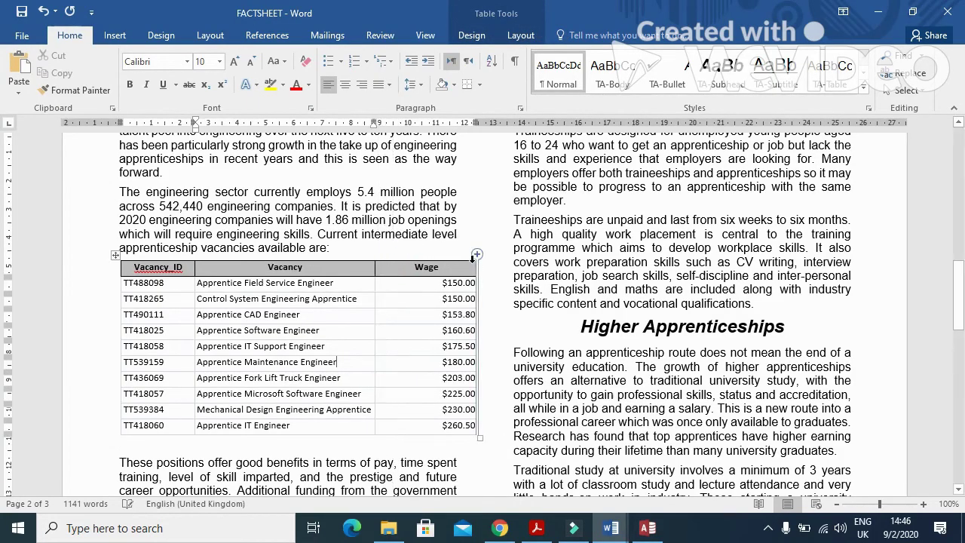
pyautogui.moveTo(476, 267); pyautogui.dragTo(456, 267)
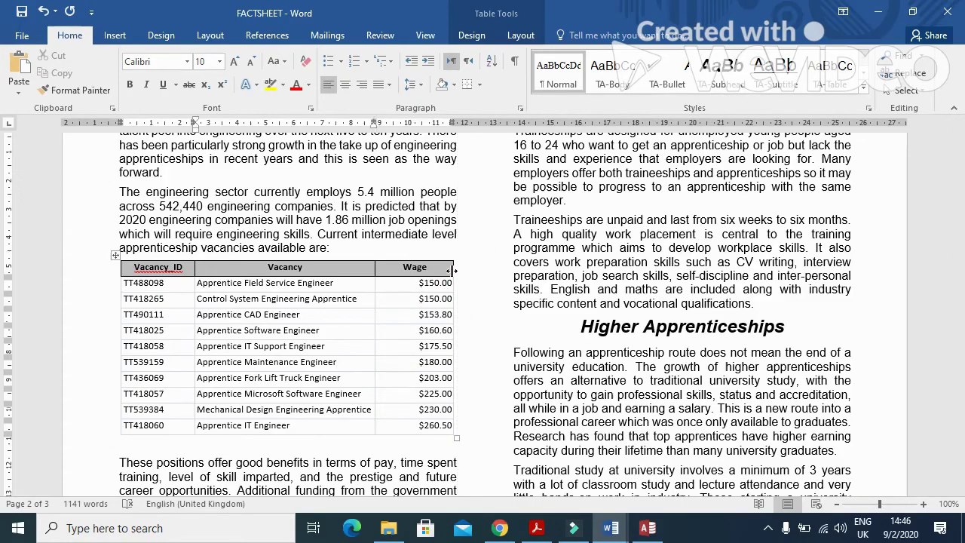
# Step: Review the task's requirements for fully visible fields and the TA-Table style
pyautogui.click(535, 532)
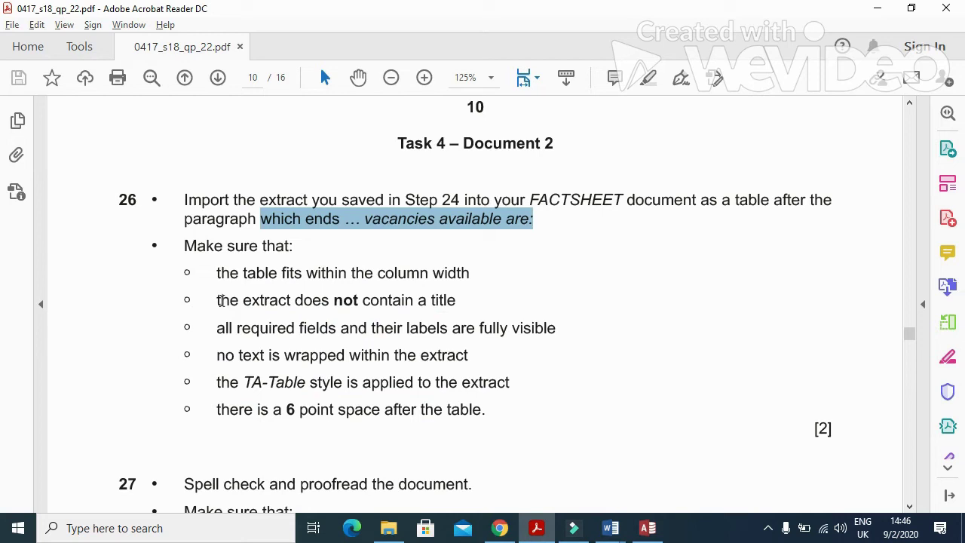
pyautogui.moveTo(220, 335); pyautogui.dragTo(560, 344)
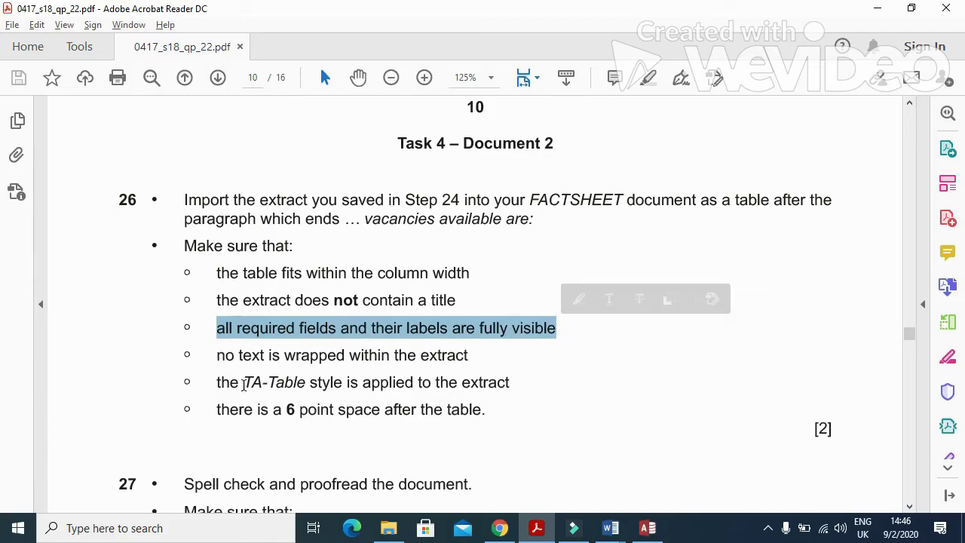
pyautogui.moveTo(243, 384); pyautogui.dragTo(340, 385)
pyautogui.click(536, 527)
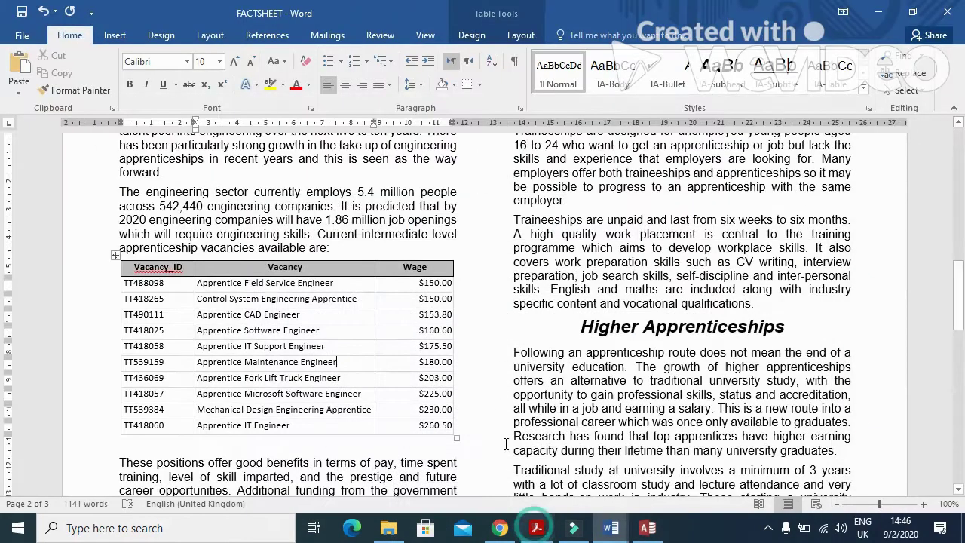
# Step: Apply the TA-Table style to the vacancy table and widen its Vacancy column
pyautogui.click(115, 257)
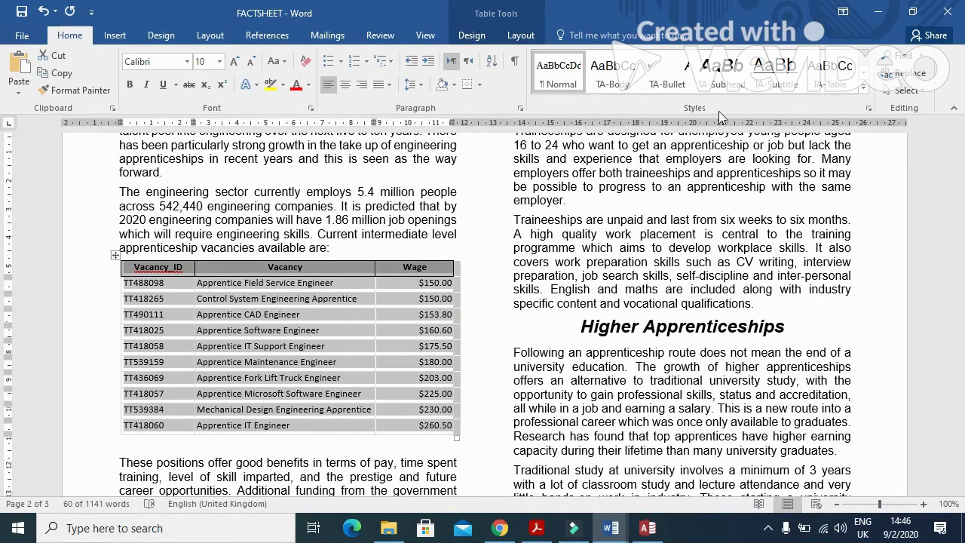
pyautogui.click(835, 79)
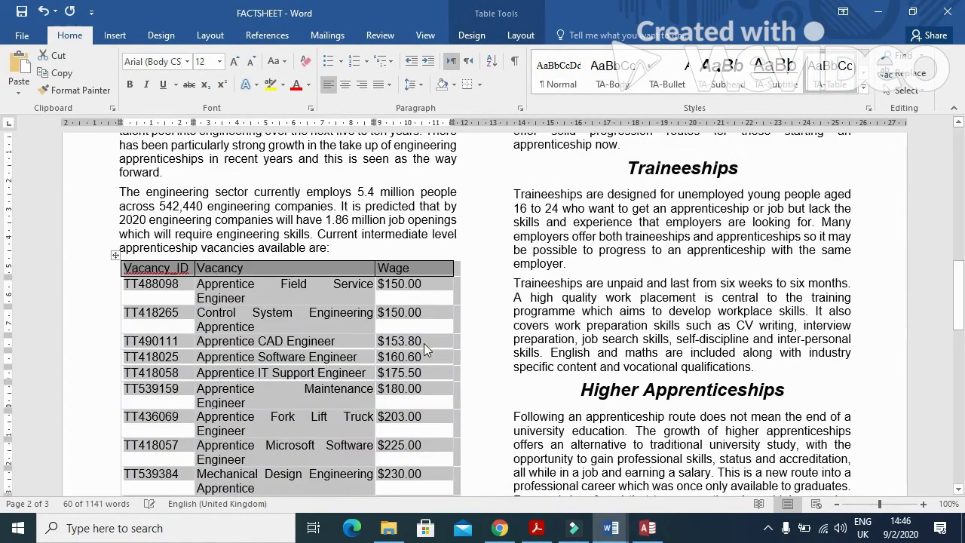
pyautogui.scroll(-2, 486, 358)
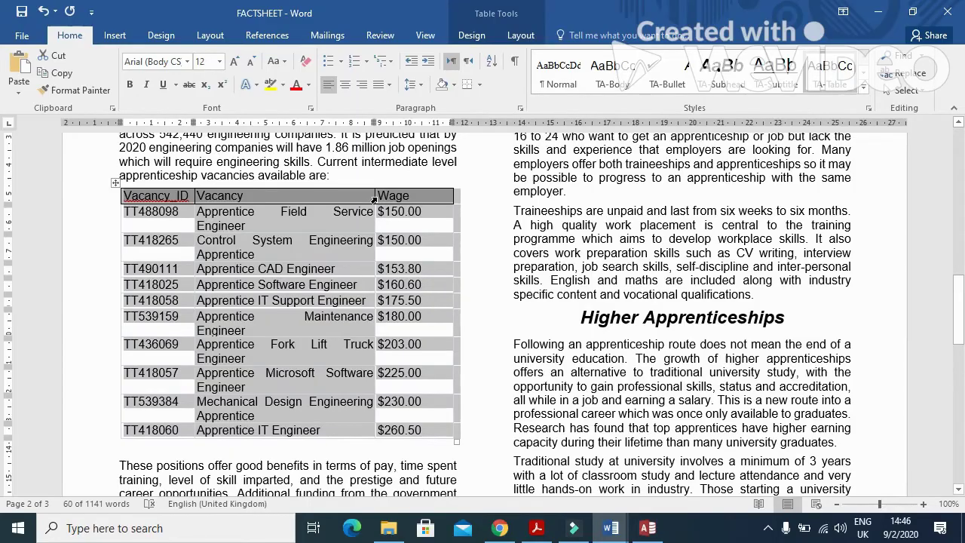
pyautogui.moveTo(372, 195); pyautogui.dragTo(406, 199)
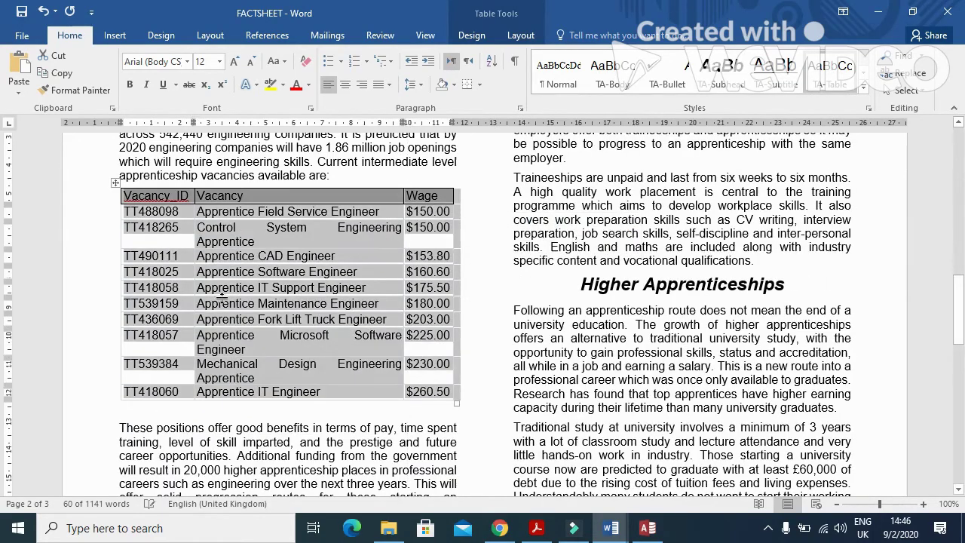
pyautogui.click(292, 200)
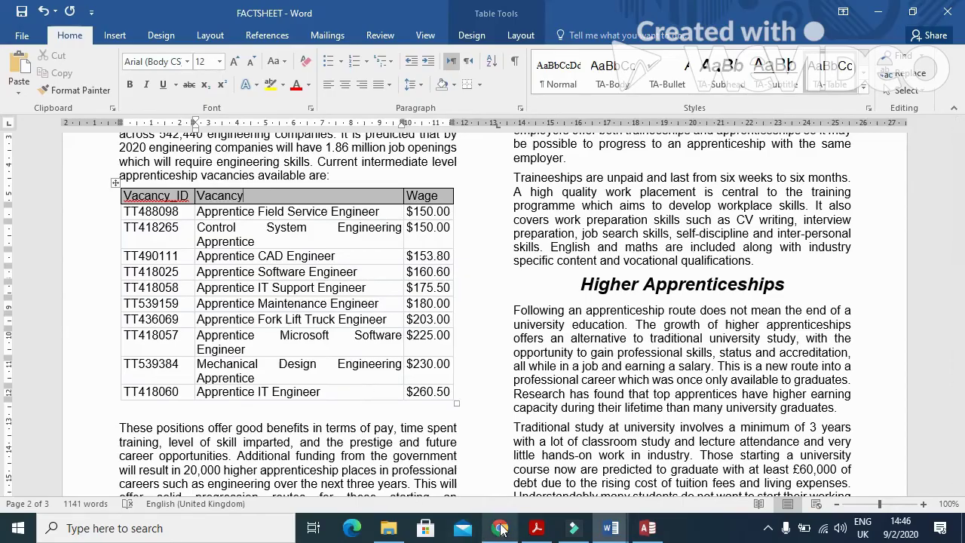
# Step: Run the spelling and grammar check on FACTSHEET, ignoring 'An' and 'Vacancy_ID'
pyautogui.click(536, 527)
pyautogui.scroll(-8, 390, 363)
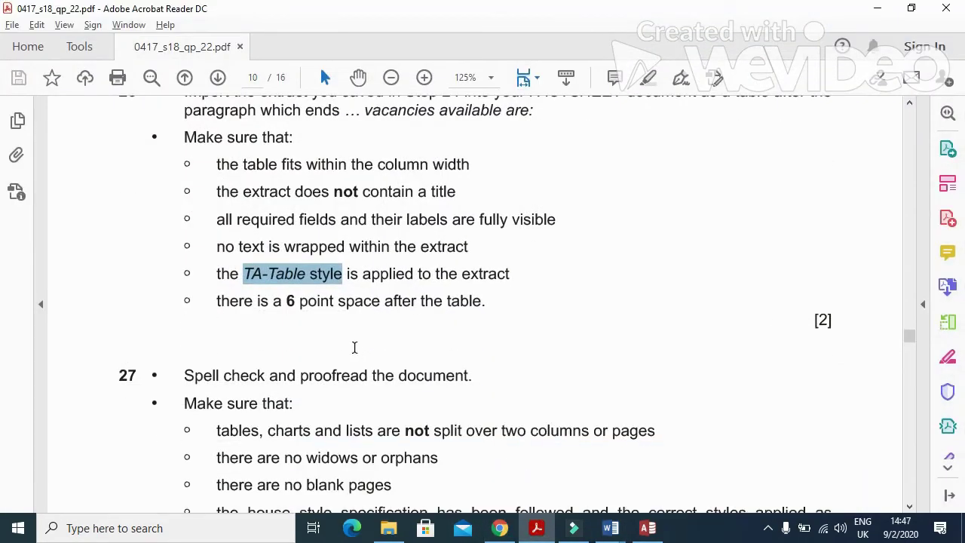
pyautogui.click(537, 527)
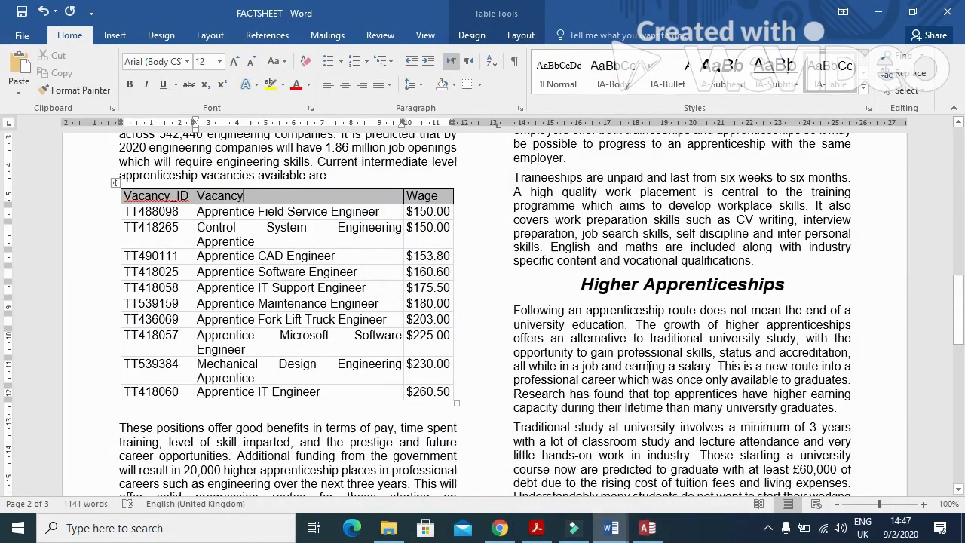
pyautogui.press('F7')
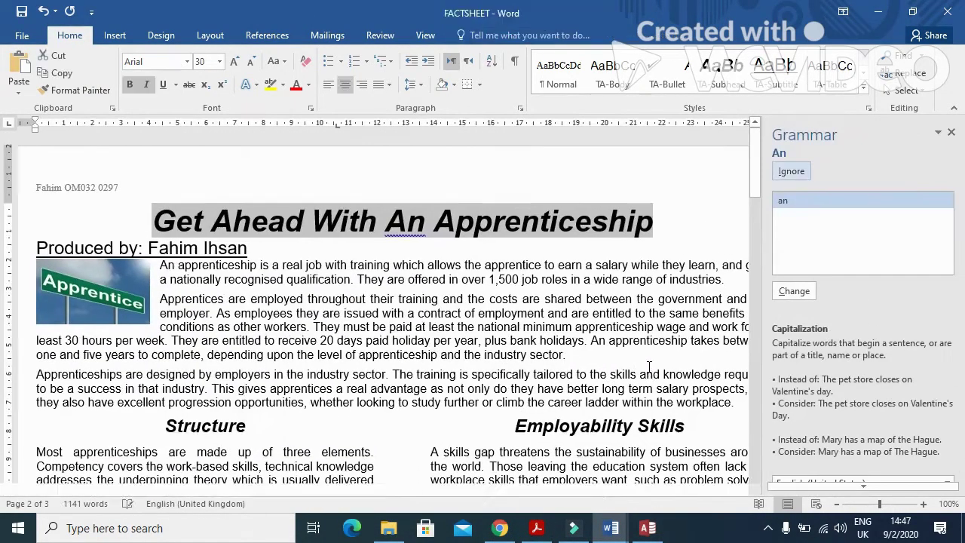
pyautogui.click(801, 170)
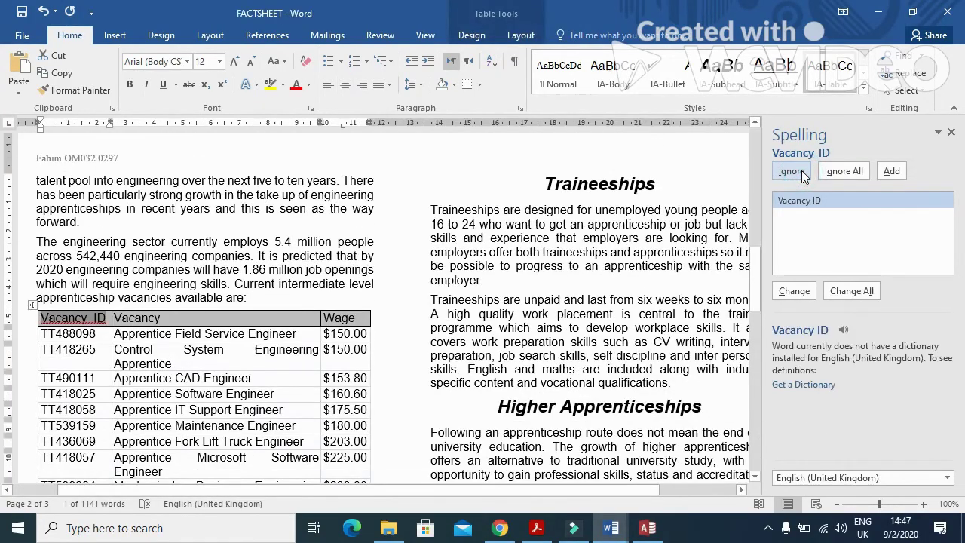
pyautogui.click(801, 170)
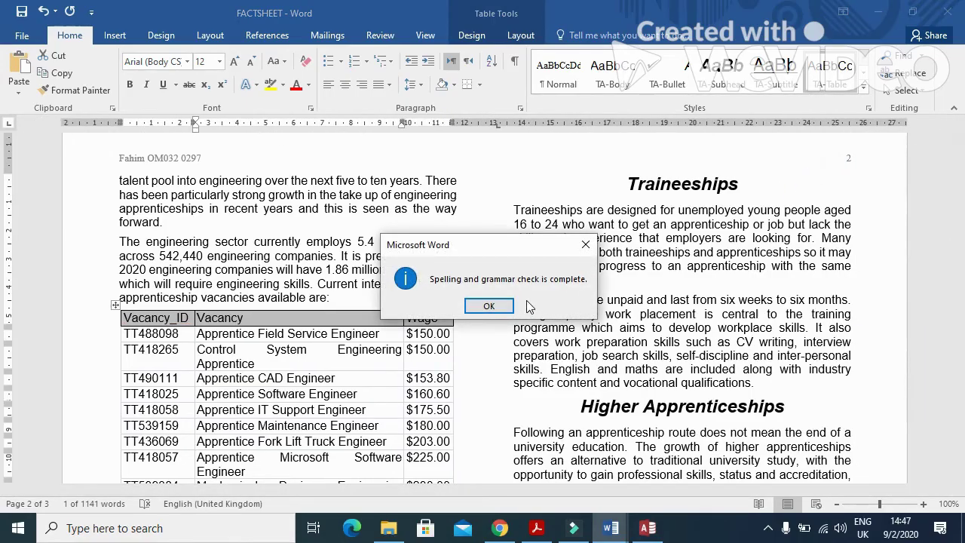
pyautogui.click(488, 305)
pyautogui.click(537, 527)
pyautogui.scroll(-2, 462, 339)
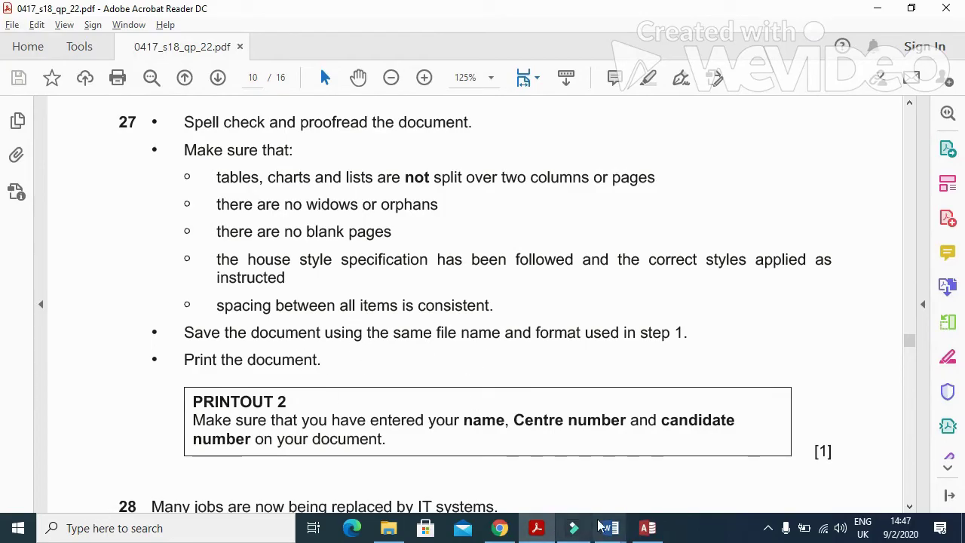
# Step: Read question 28 in the question paper PDF, selecting its sentences on IT replacing jobs
pyautogui.moveTo(611, 528)
pyautogui.click(637, 467)
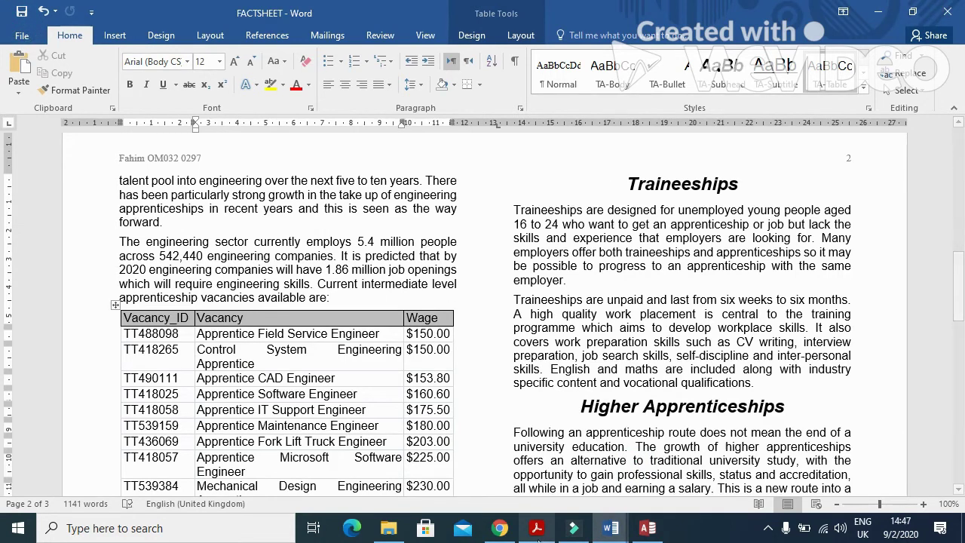
pyautogui.hotkey('alt', 'Tab')
pyautogui.scroll(-5, 505, 392)
pyautogui.scroll(-5, 504, 391)
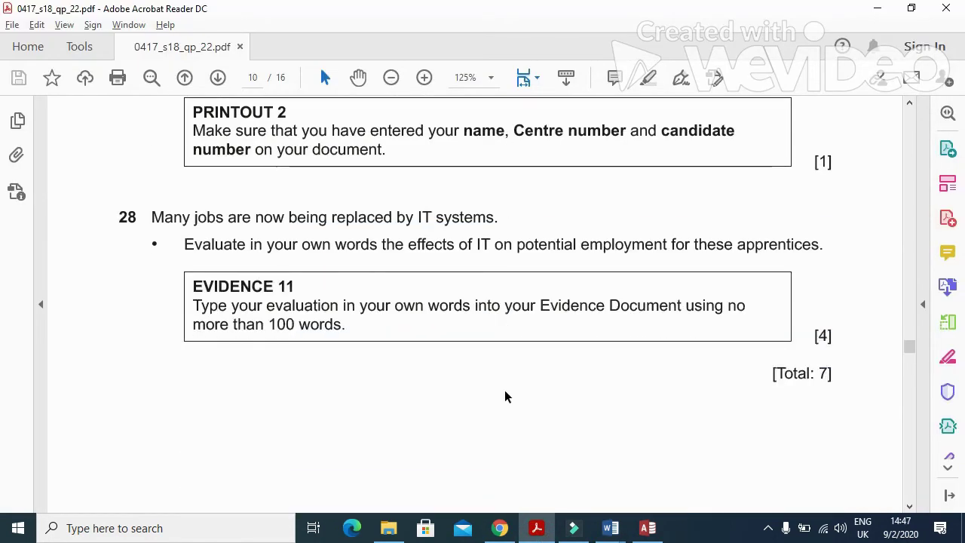
pyautogui.moveTo(150, 148); pyautogui.dragTo(499, 153)
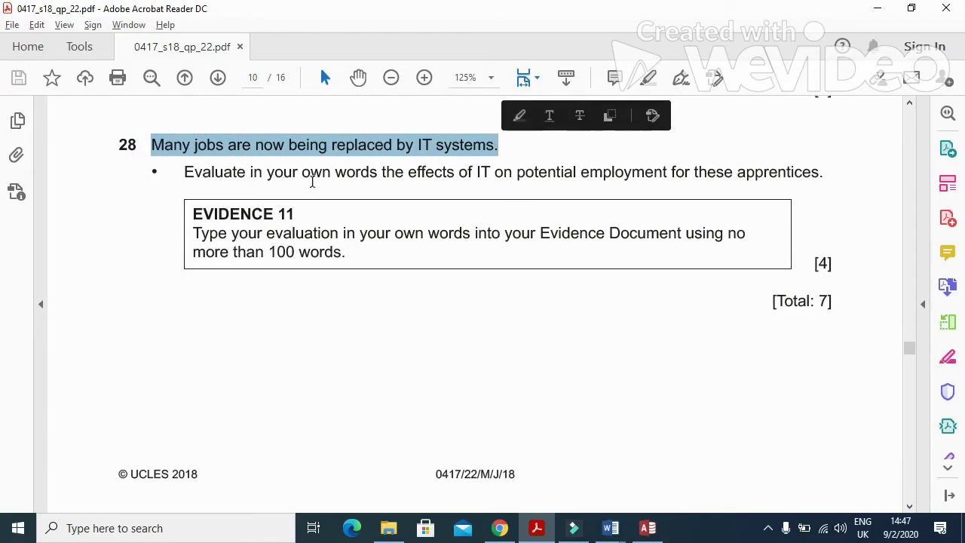
pyautogui.moveTo(184, 173); pyautogui.dragTo(819, 189)
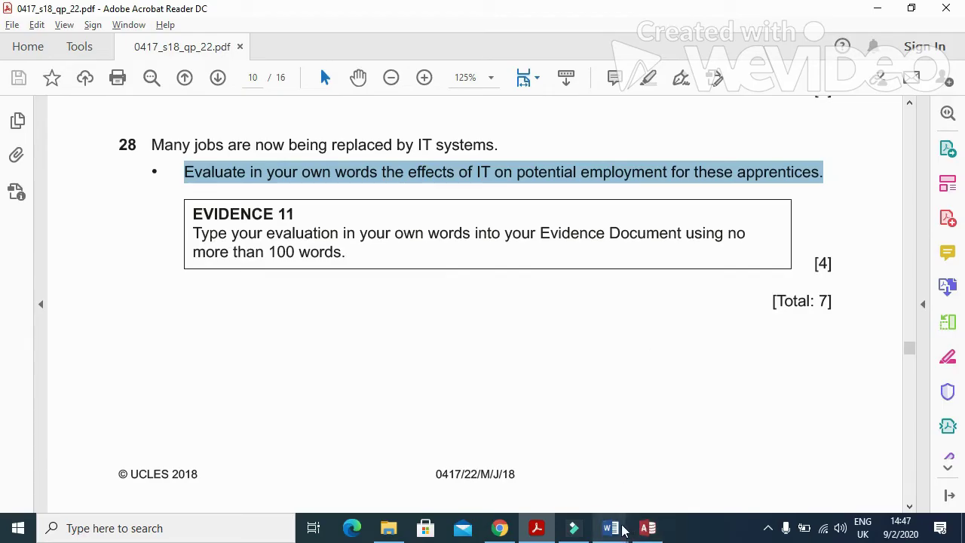
# Step: Bring up the J228EVIDENCE0297 document and scroll to Step 28 – EVIDENCE 11
pyautogui.moveTo(623, 531)
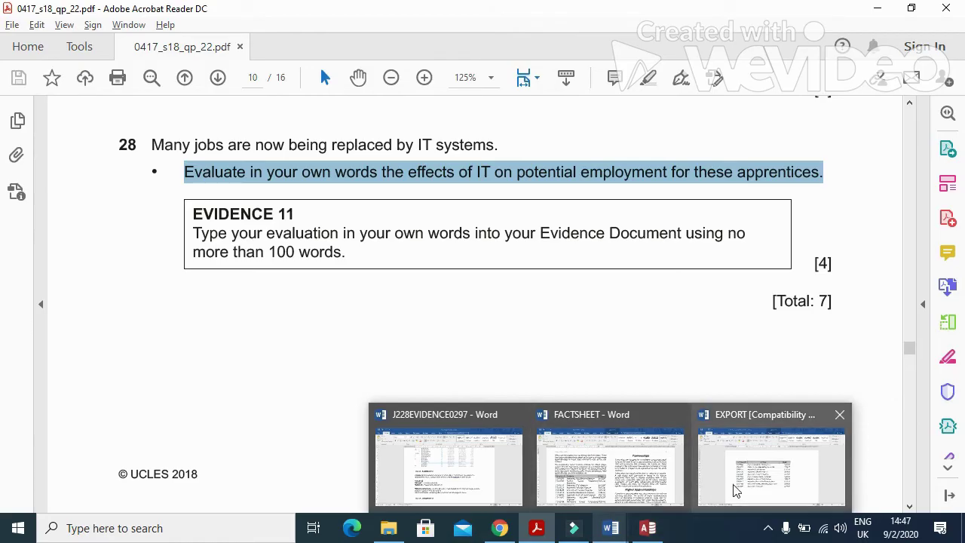
pyautogui.click(469, 490)
pyautogui.scroll(-3, 501, 374)
pyautogui.scroll(-3, 502, 375)
# Step: Under EVIDENCE 11, type 'fewer jobs available as taken over by robots/computer controlled warehouses/labour intensive work', then 'reduction in manual workers'
pyautogui.click(259, 273)
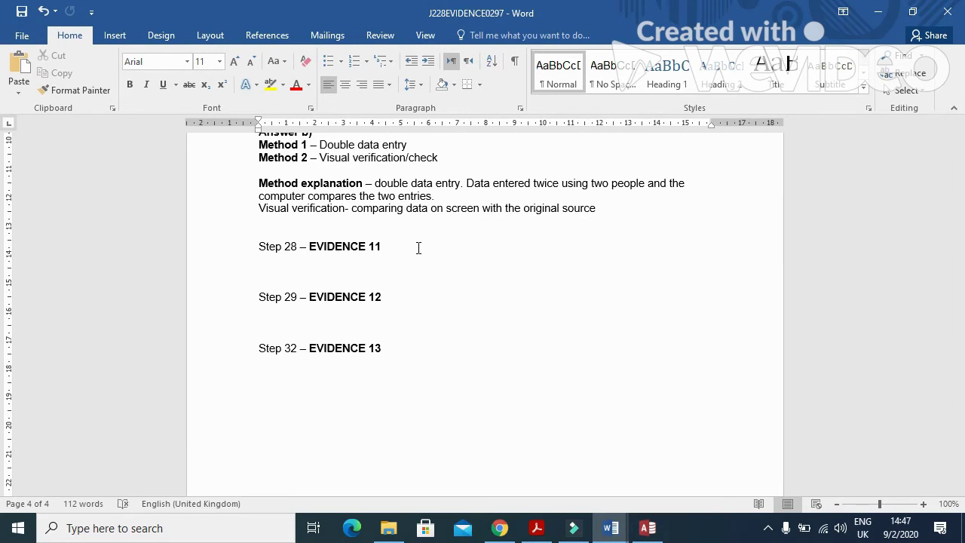
pyautogui.write('fewe')
pyautogui.write('r jo')
pyautogui.write('bs ava')
pyautogui.write('il')
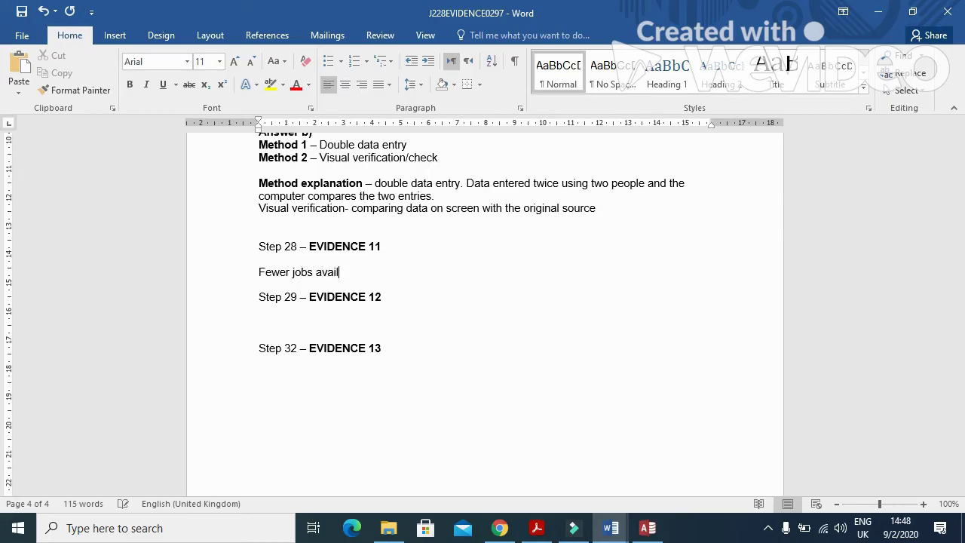
pyautogui.write('able as taken over b')
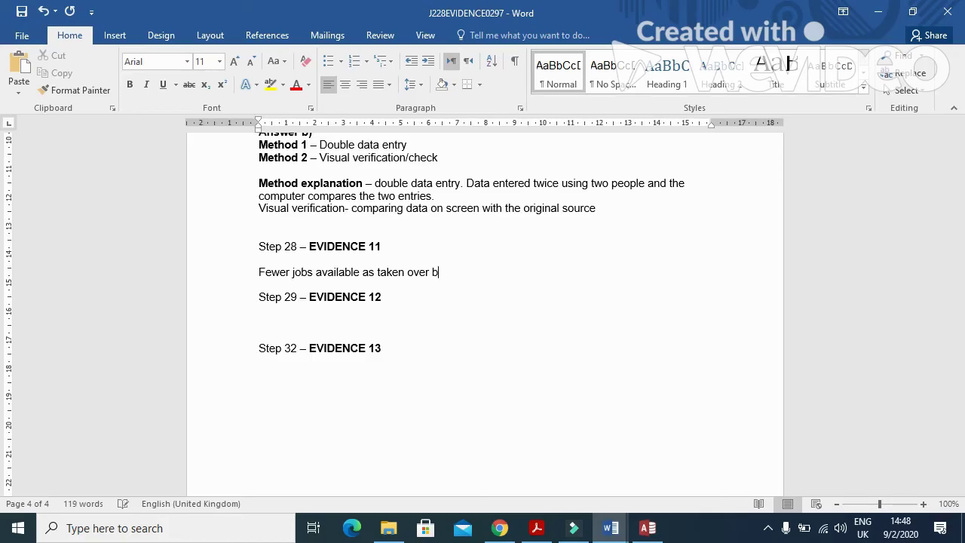
pyautogui.write('y robots/computer contr')
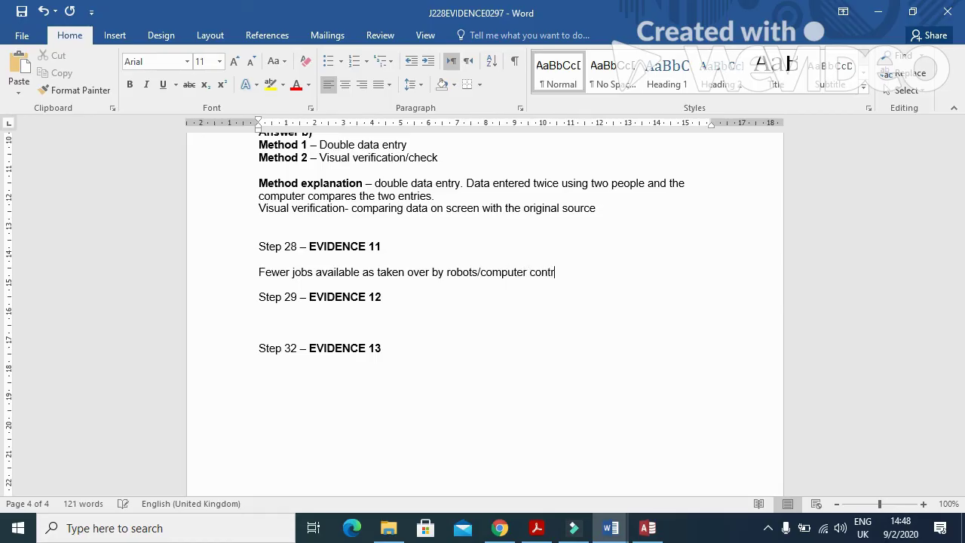
pyautogui.write('olled warehouse/labo')
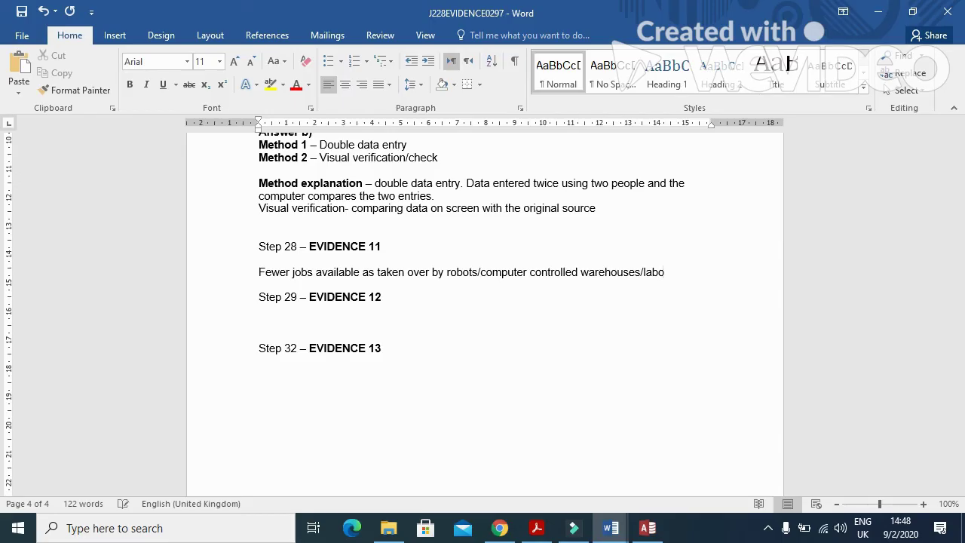
pyautogui.write('ur intensive')
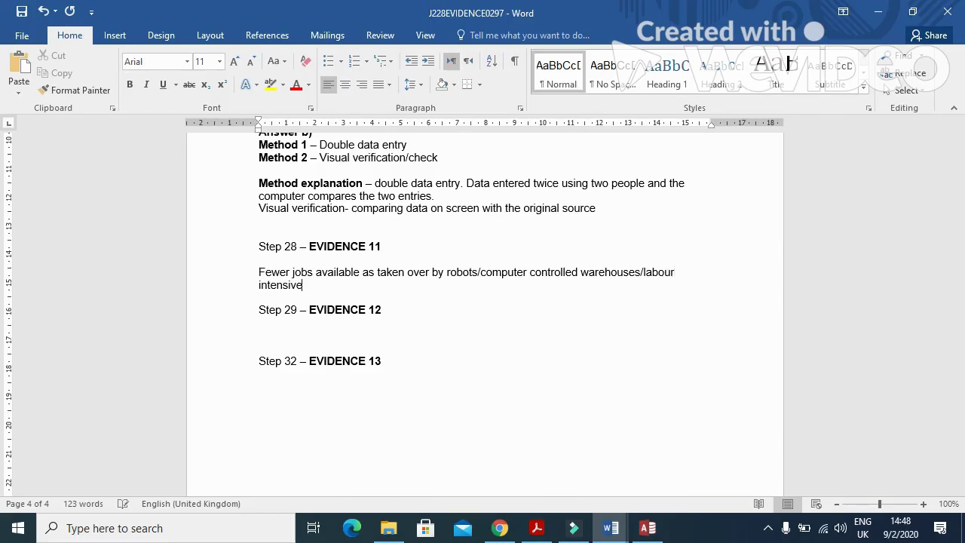
pyautogui.write(' work')
pyautogui.press('Return')
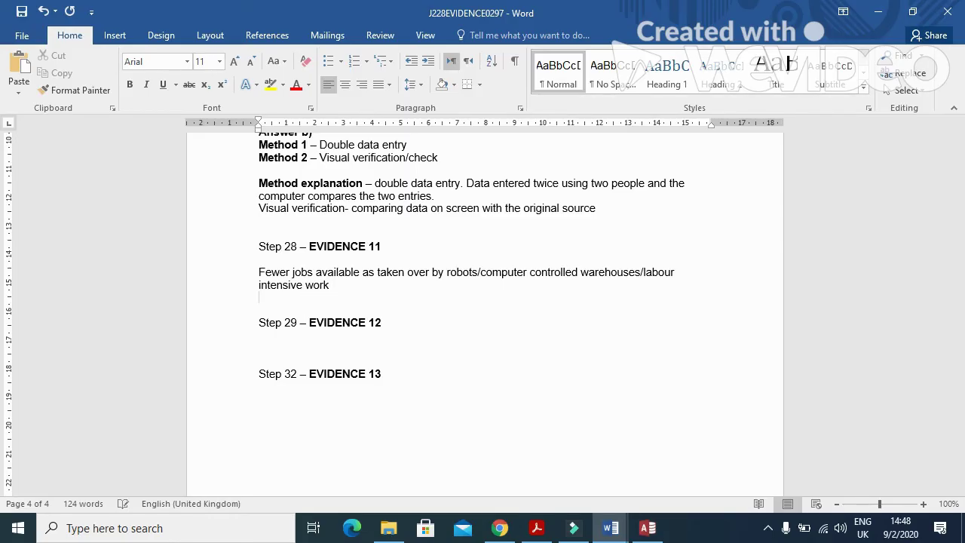
pyautogui.write('reduction in man')
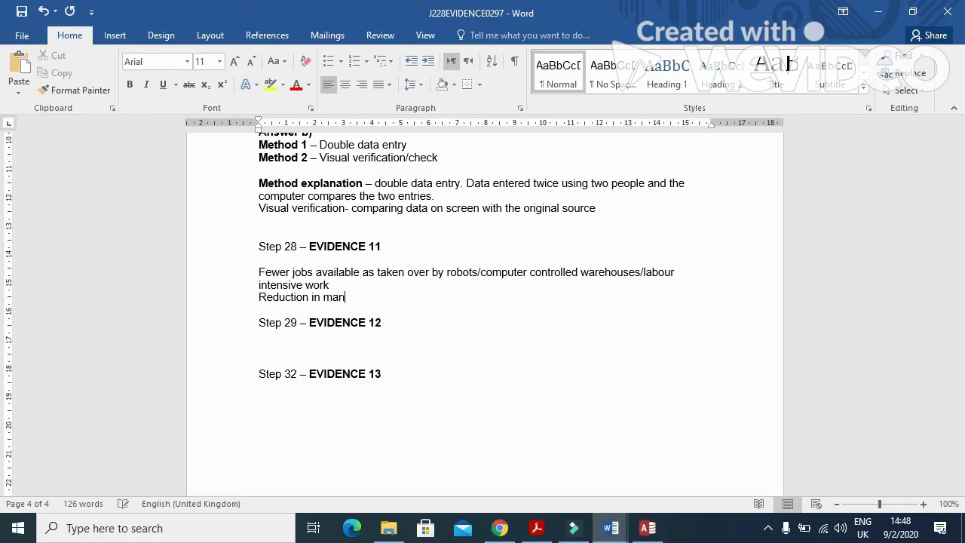
pyautogui.write('ual workers')
# Step: Add lines 'creation of new ICT jobs' and 'Increase in jobs in writting software/program', fixing typos
pyautogui.press('Return')
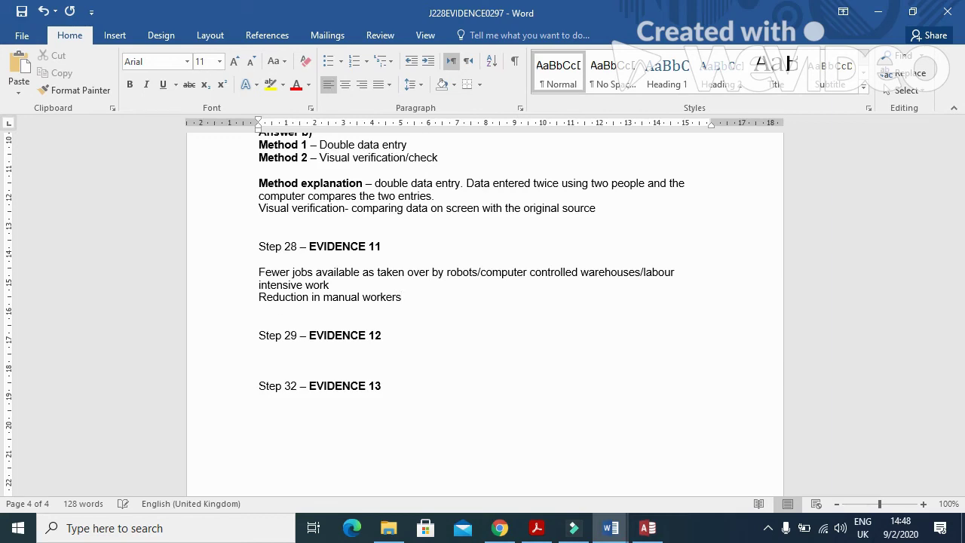
pyautogui.write('creation of new ICT jobs')
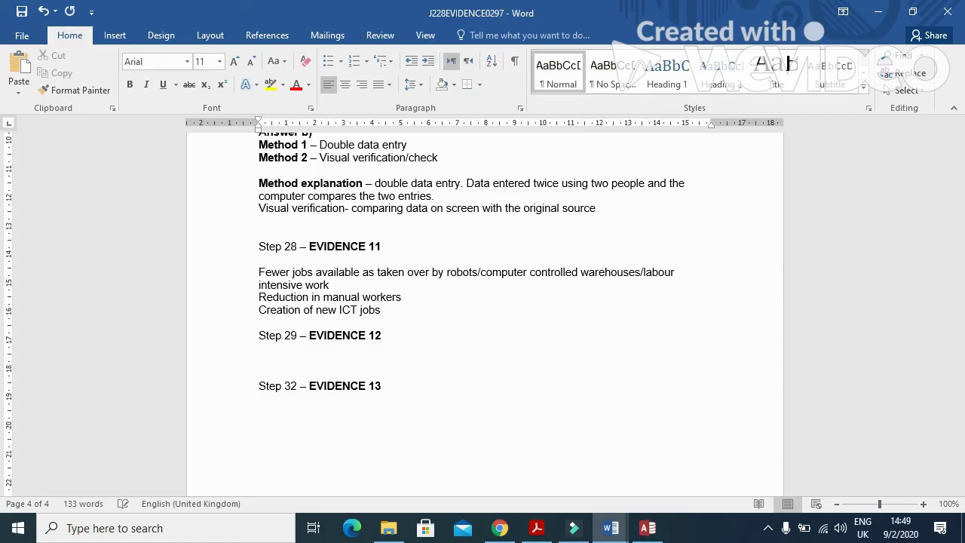
pyautogui.press('Return')
pyautogui.write('Incre')
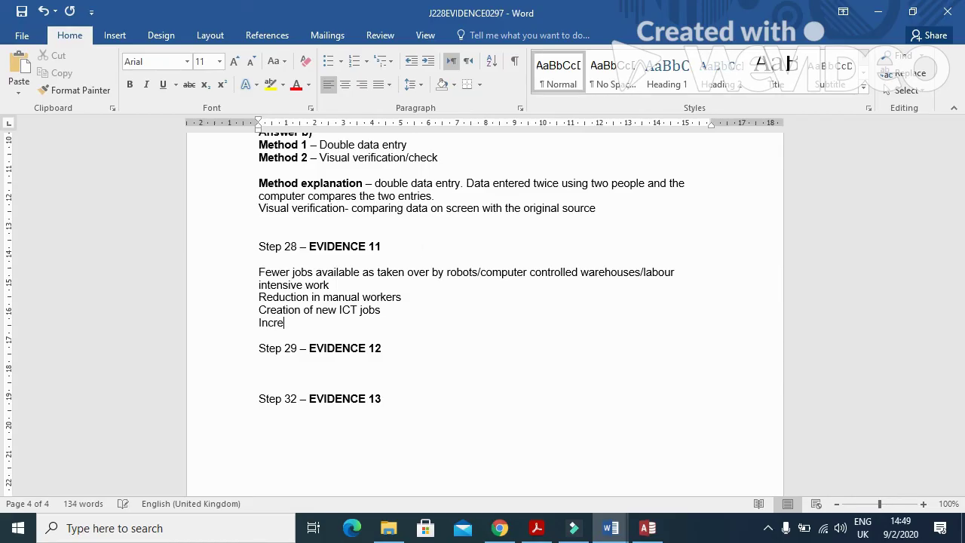
pyautogui.write('ase in jobs in writting ')
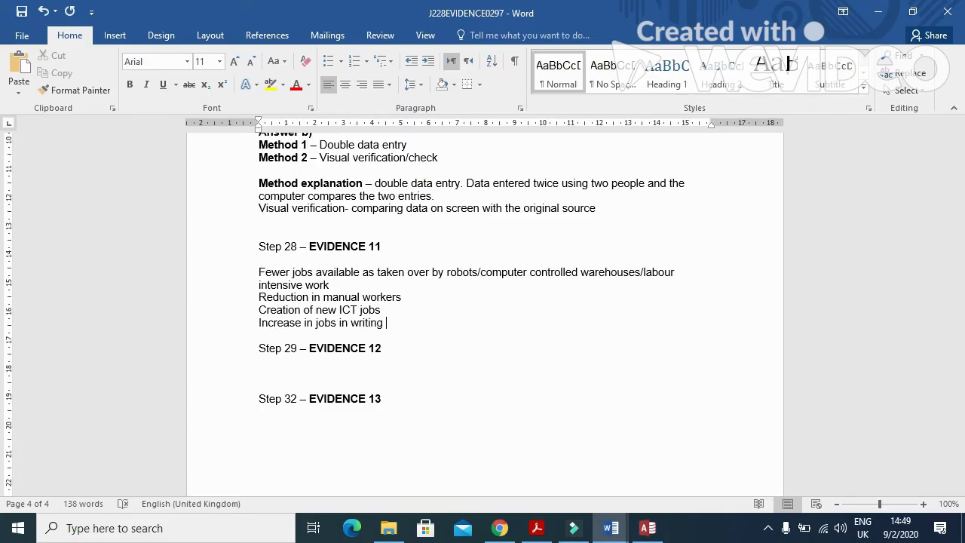
pyautogui.write('siftwares')
pyautogui.press('BackSpace')
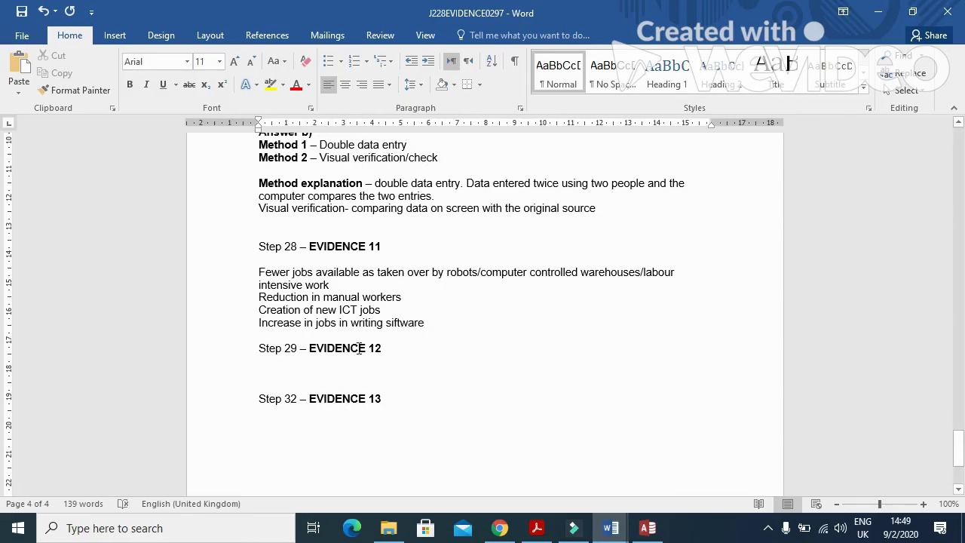
pyautogui.click(395, 324)
pyautogui.press('BackSpace')
pyautogui.write('o')
pyautogui.click(436, 324)
pyautogui.write('/programm')
pyautogui.press('BackSpace')
pyautogui.write('s')
pyautogui.press('BackSpace')
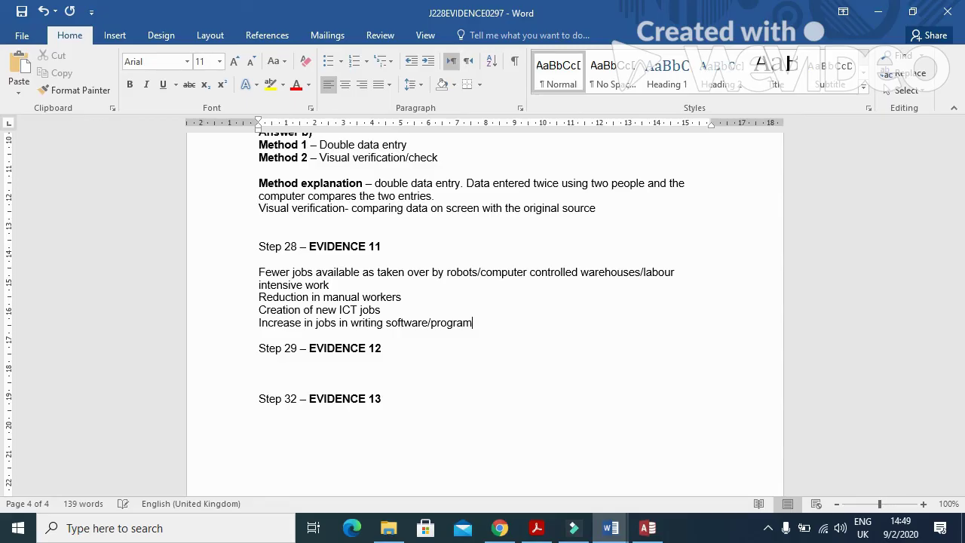
# Step: Add the line 'Increase in jobs relating to maintenance of robots'
pyautogui.press('Return')
pyautogui.write('Increase')
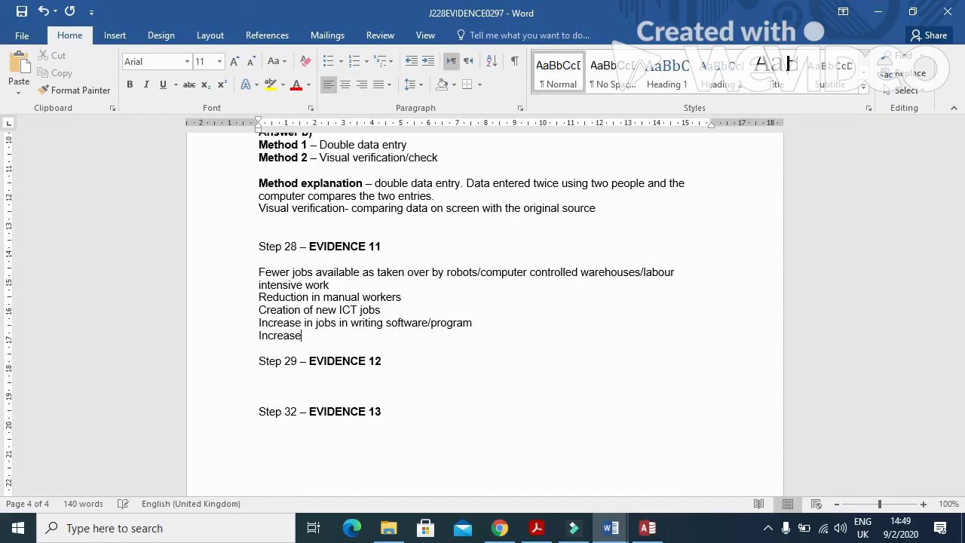
pyautogui.write(' in jobs relating to main')
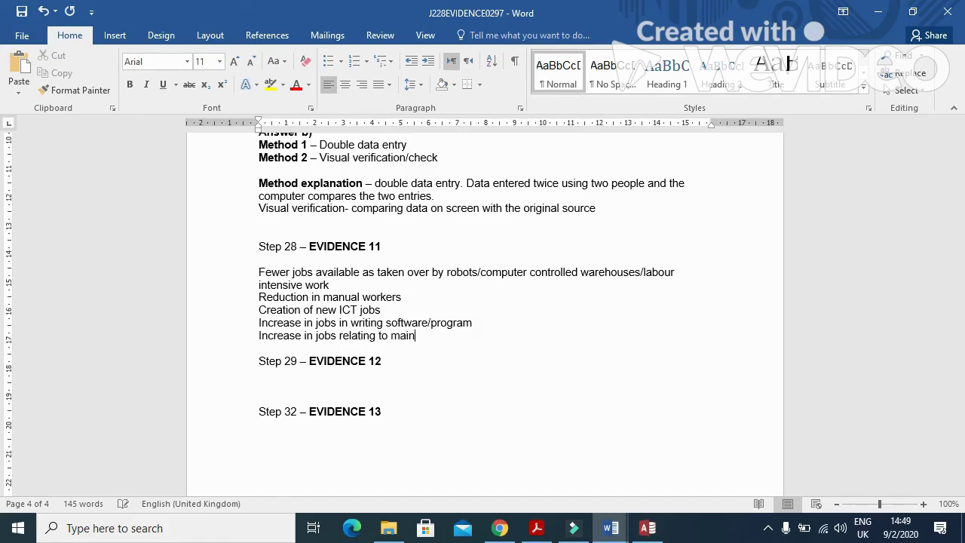
pyautogui.write('tenance of robots')
pyautogui.press('Return')
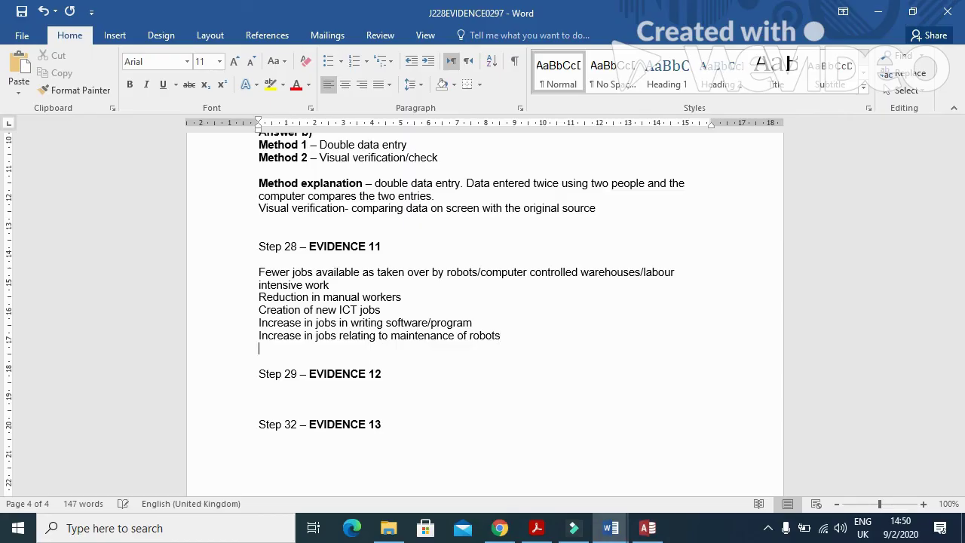
# Step: Add lines on more web designers/advertising jobs and computer engineers/project managers/system analysis
pyautogui.write('increase in job relati')
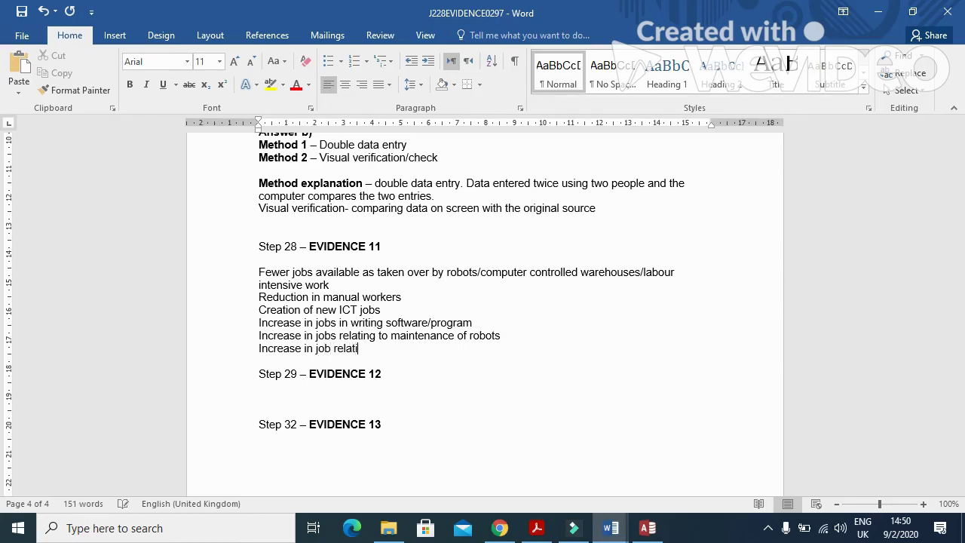
pyautogui.write('ng web designers')
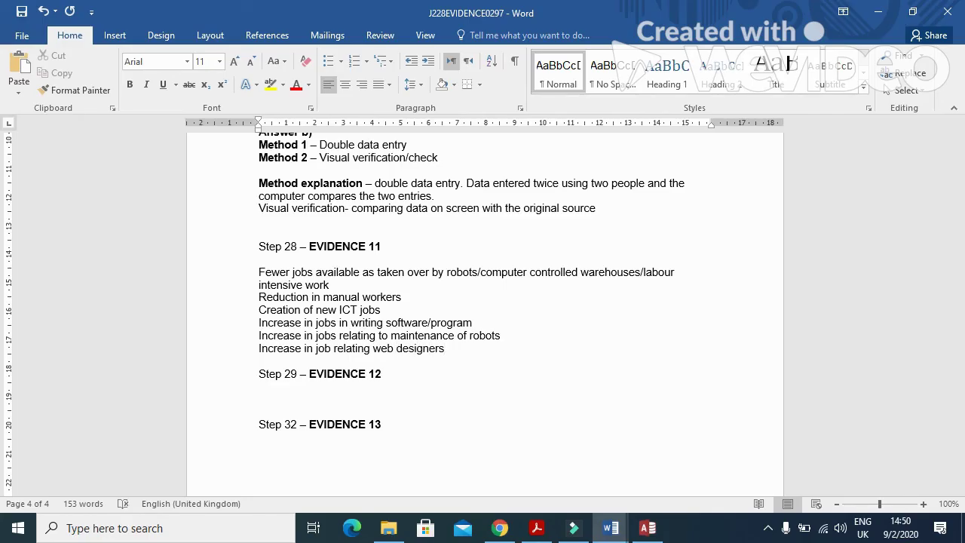
pyautogui.write('/advertising')
pyautogui.press('Return')
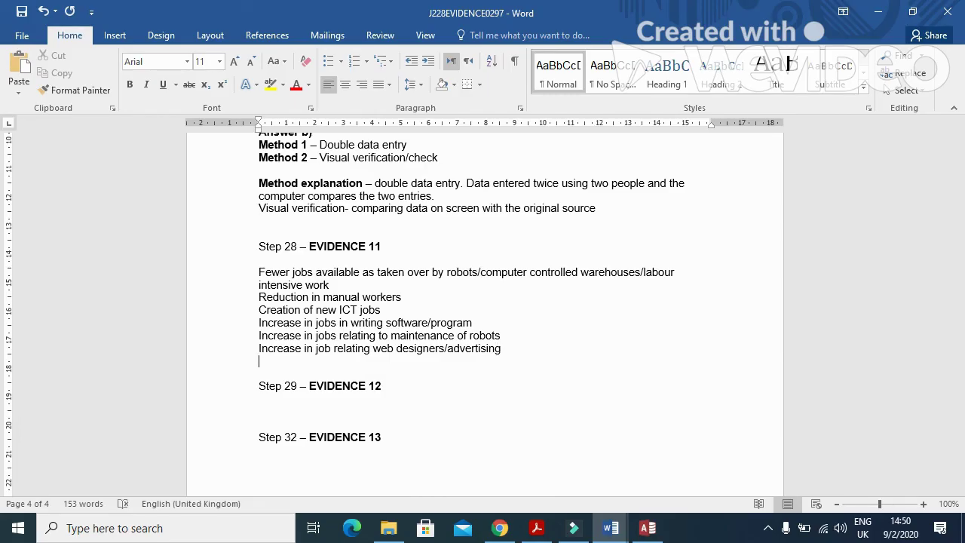
pyautogui.write('increase in computer engi')
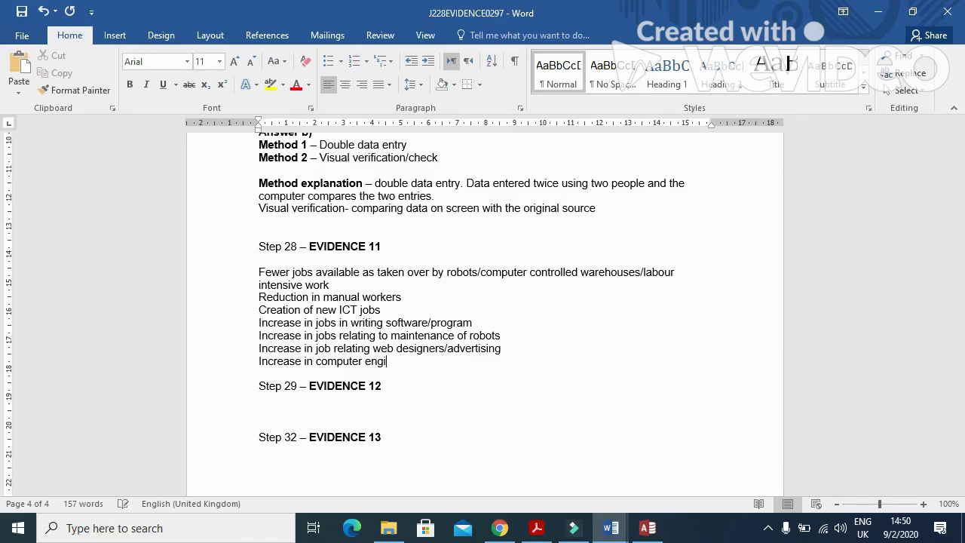
pyautogui.write('neers/p')
pyautogui.write('ject ma')
pyautogui.press('BackSpace')
pyautogui.press('BackSpace')
pyautogui.write('mana')
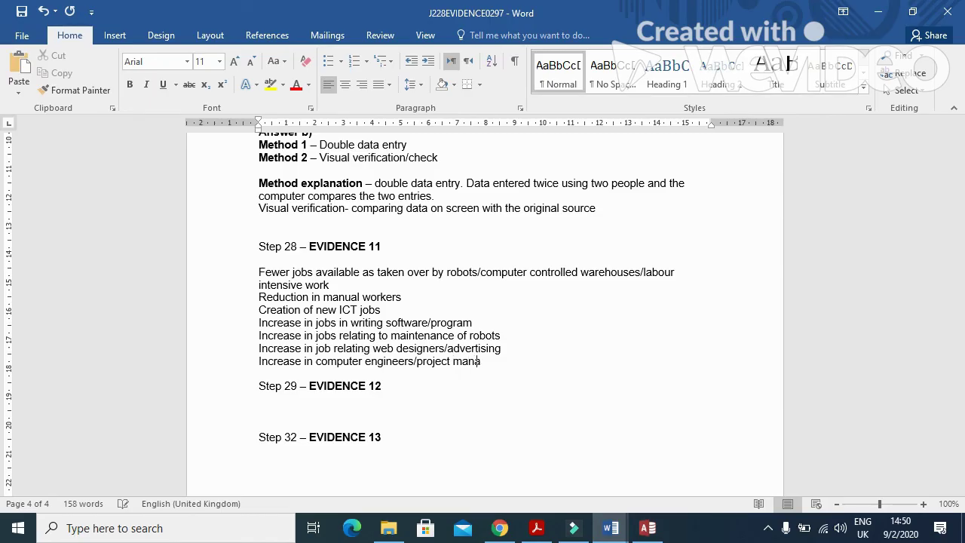
pyautogui.write('gers/system analysis')
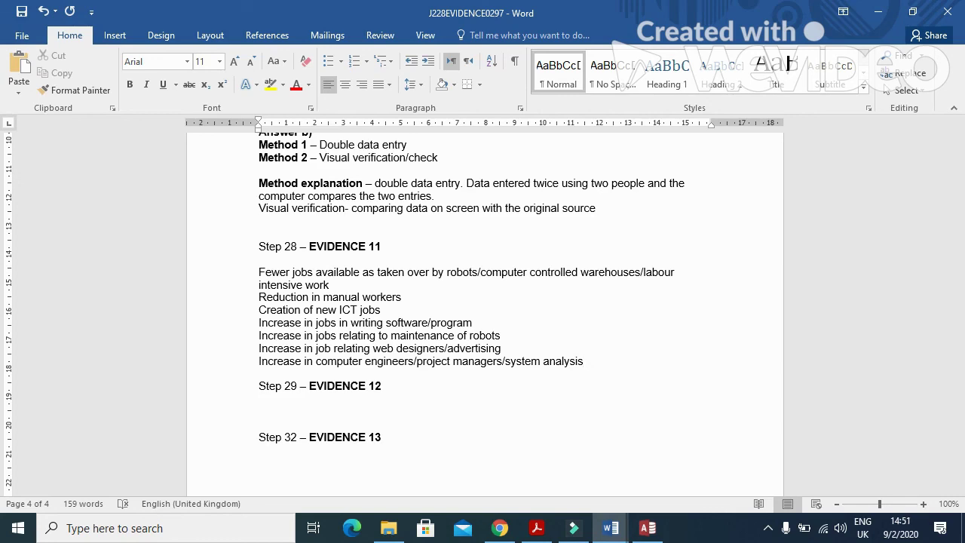
pyautogui.press('Return')
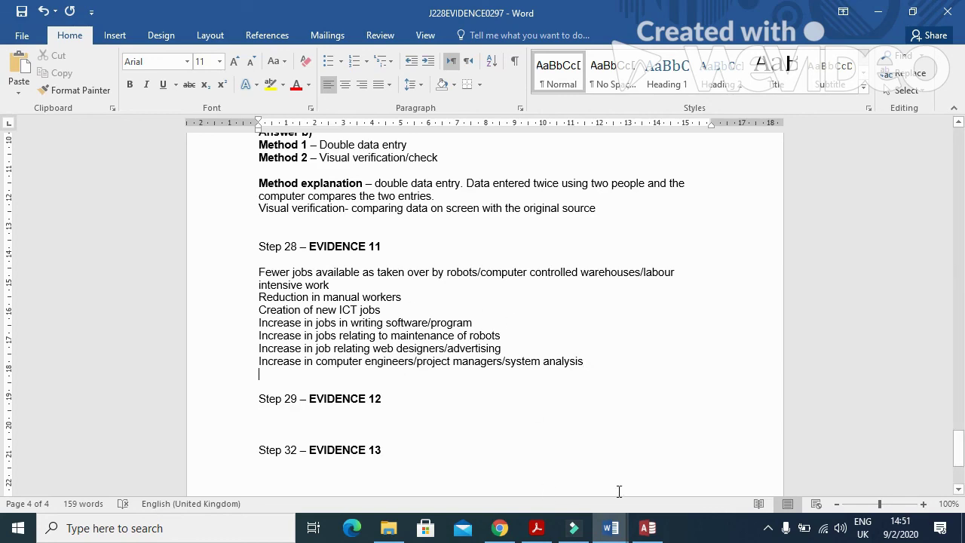
# Step: Briefly show then minimise the Access database, returning to the question paper PDF
pyautogui.click(641, 533)
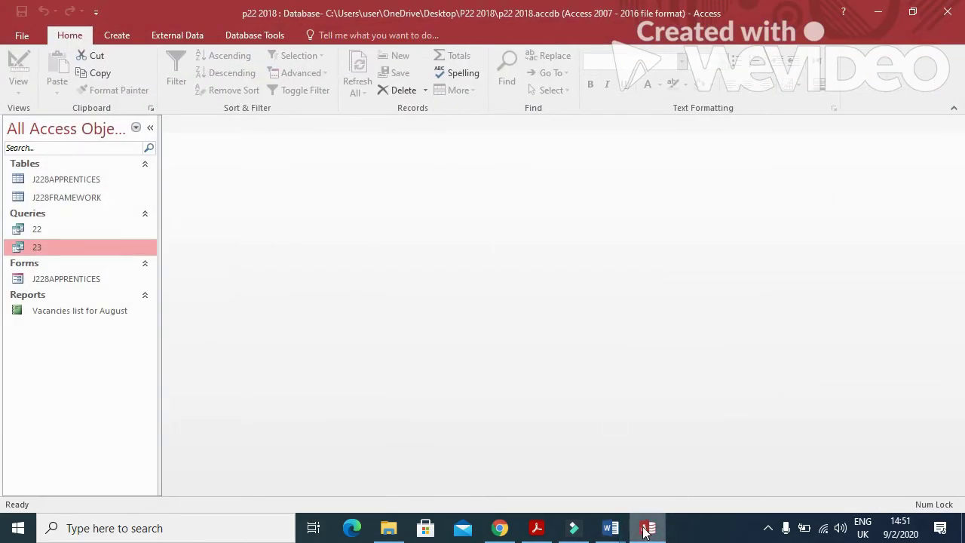
pyautogui.click(647, 527)
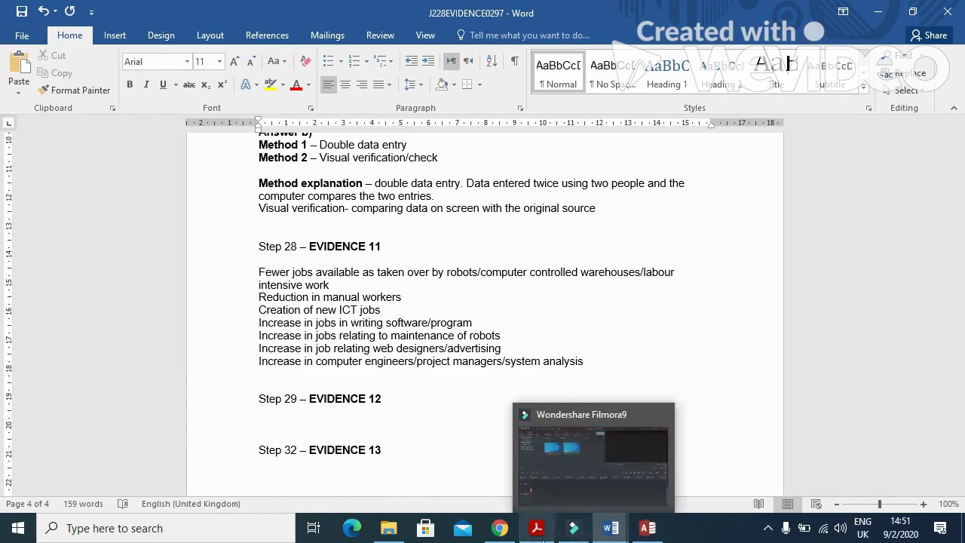
pyautogui.click(536, 527)
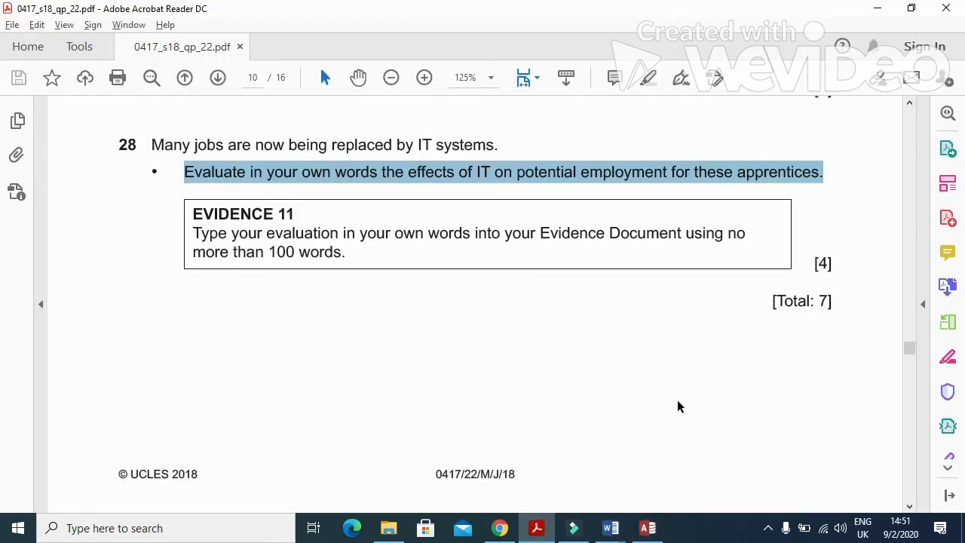